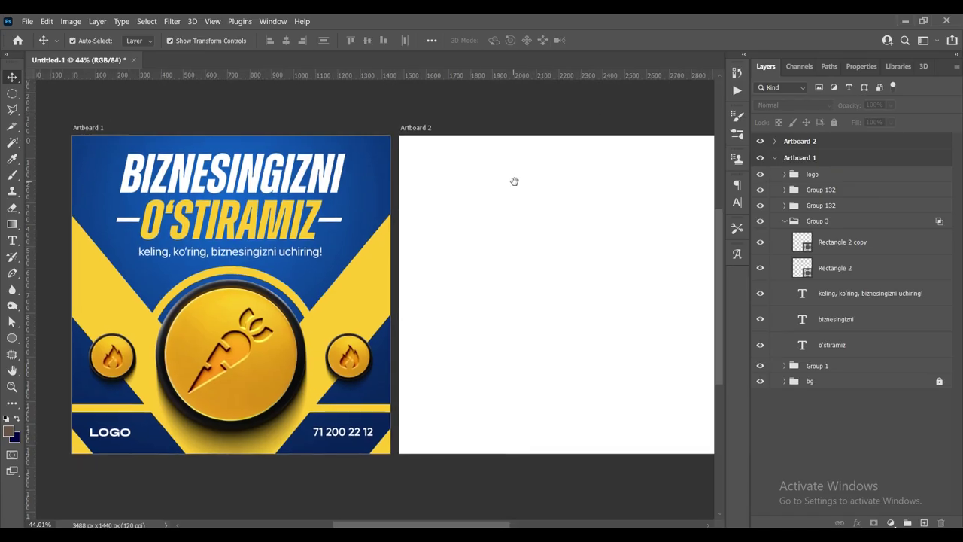
# Pan and zoom across both artboards to inspect the first poster's coin artwork.
pyautogui.scroll(2, 559, 177)
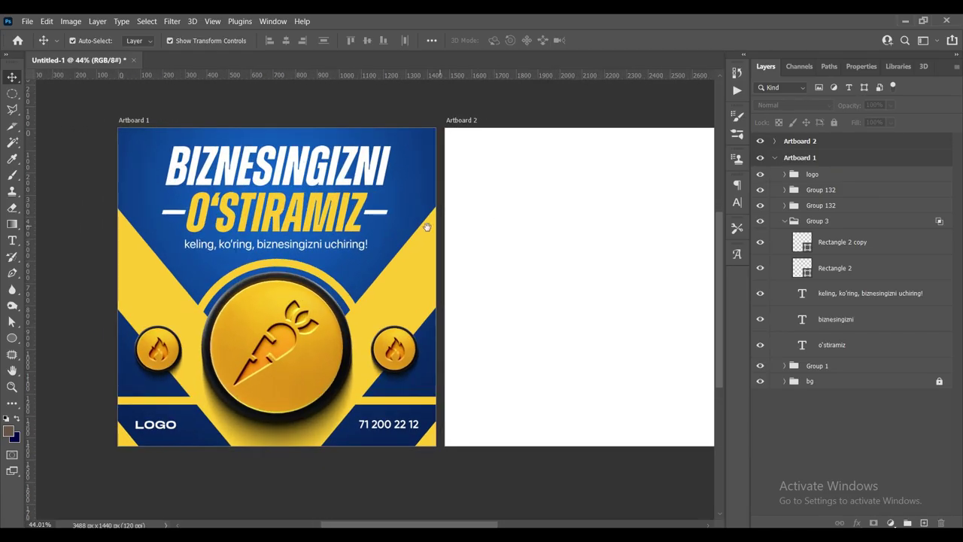
pyautogui.moveTo(381, 239); pyautogui.dragTo(425, 238)
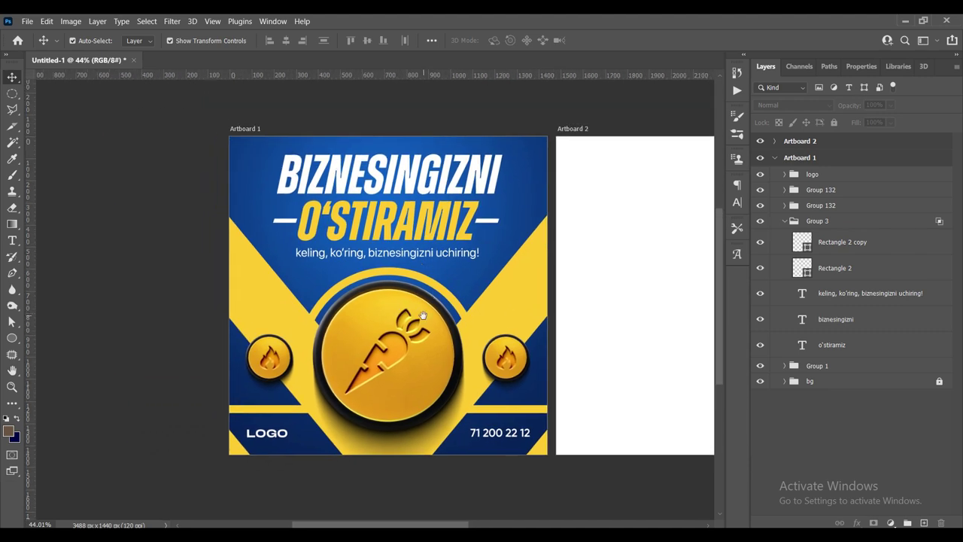
pyautogui.scroll(-2, 423, 314)
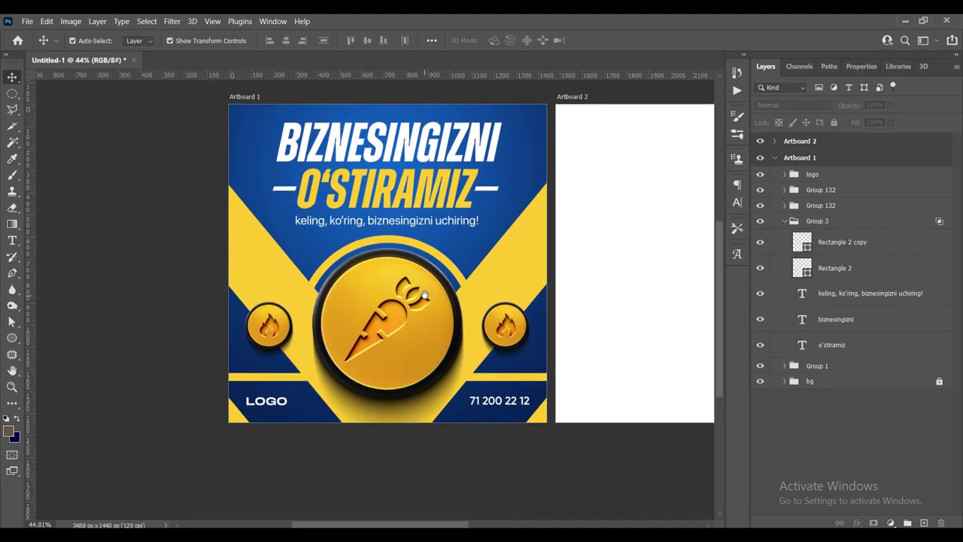
pyautogui.scroll(1, 451, 271)
pyautogui.scroll(2, 483, 236)
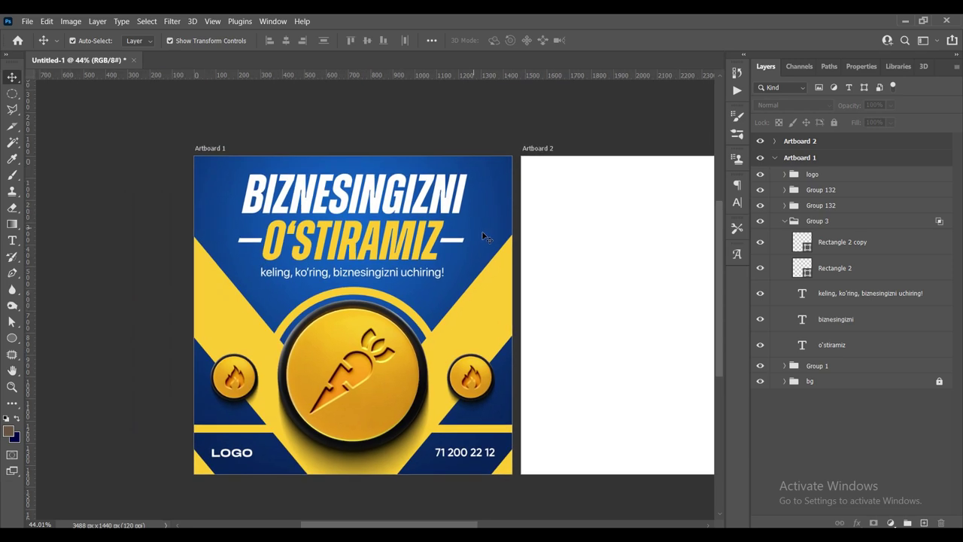
pyautogui.moveTo(422, 304)
pyautogui.mouseDown()
pyautogui.moveTo(450, 275)
pyautogui.moveTo(427, 249)
pyautogui.mouseUp()
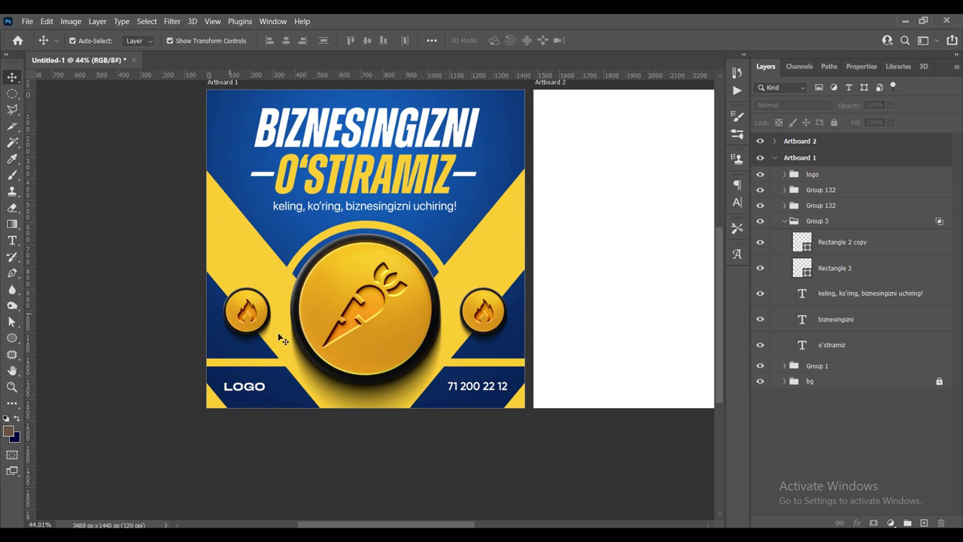
pyautogui.scroll(1, 375, 316)
pyautogui.scroll(1, 376, 320)
pyautogui.scroll(1, 378, 325)
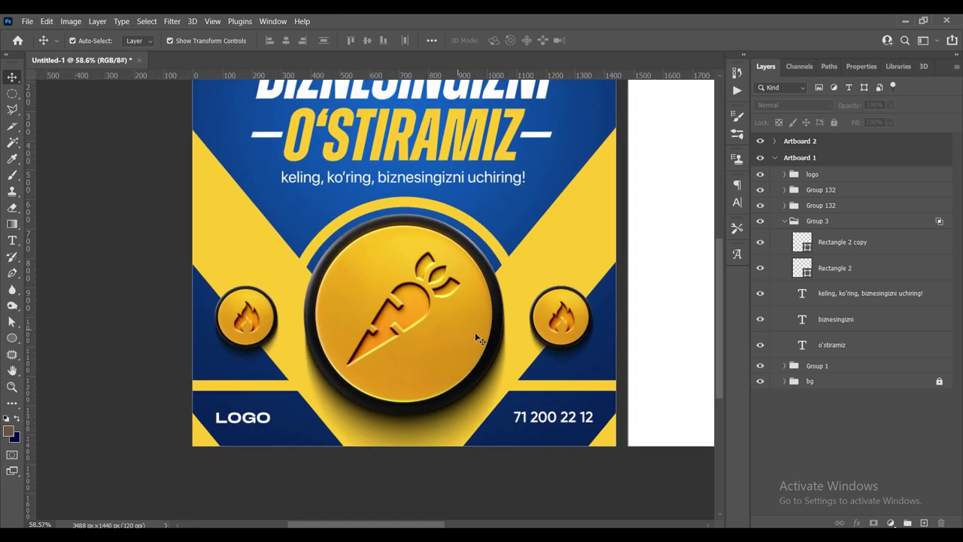
pyautogui.scroll(2, 252, 360)
pyautogui.moveTo(399, 195); pyautogui.dragTo(405, 209)
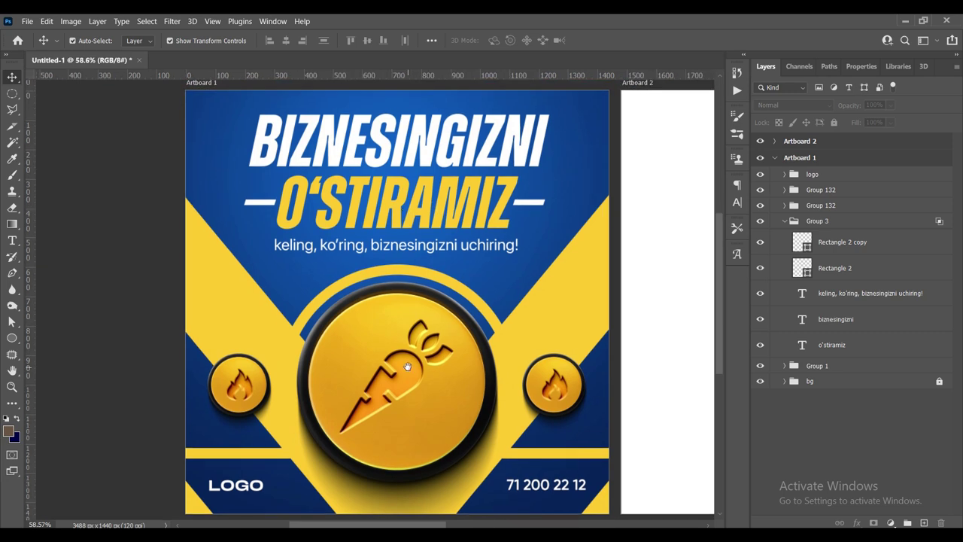
pyautogui.moveTo(406, 367); pyautogui.dragTo(410, 367)
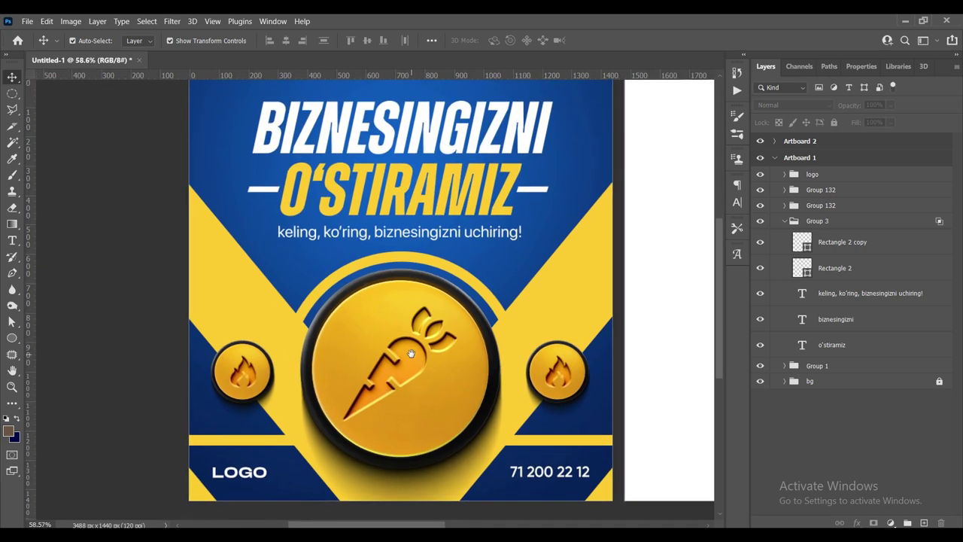
pyautogui.moveTo(410, 366)
pyautogui.mouseDown()
pyautogui.moveTo(410, 378)
pyautogui.moveTo(417, 355)
pyautogui.mouseUp()
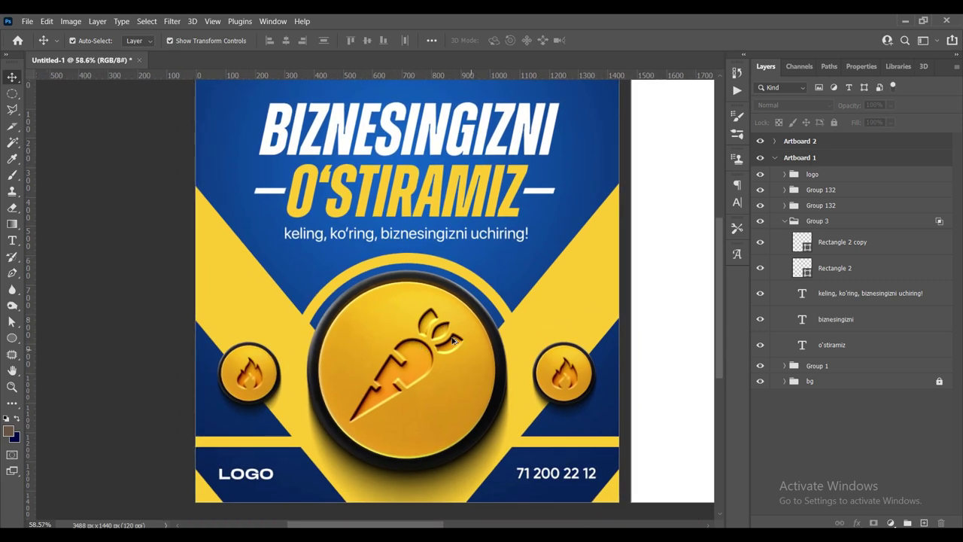
pyautogui.scroll(-2, 454, 340)
pyautogui.scroll(1, 413, 281)
pyautogui.moveTo(413, 282); pyautogui.dragTo(423, 233)
pyautogui.moveTo(451, 342)
pyautogui.mouseDown()
pyautogui.moveTo(363, 312)
pyautogui.moveTo(382, 344)
pyautogui.mouseUp()
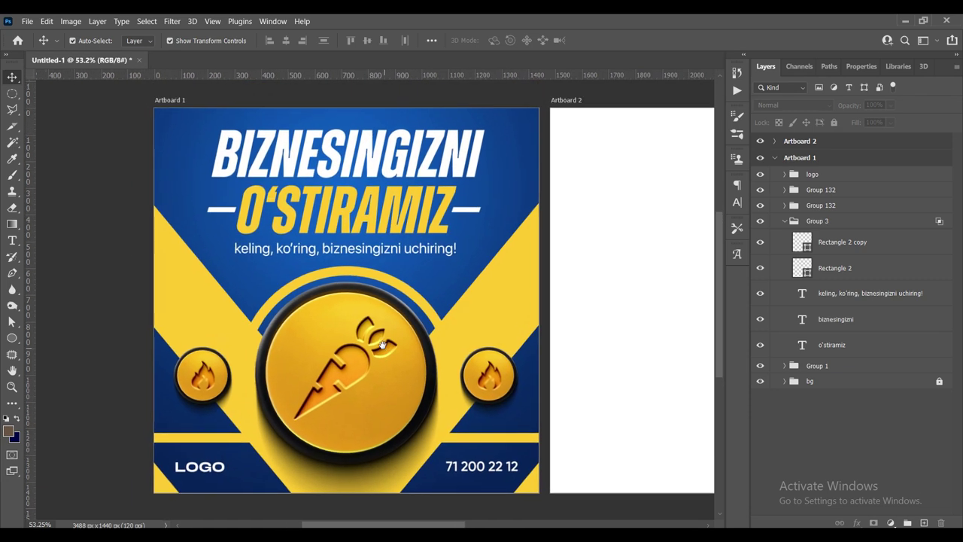
# Unlock the bg group and Alt-drag a copy of Gradient Fill 1 into Artboard 2.
pyautogui.click(810, 382)
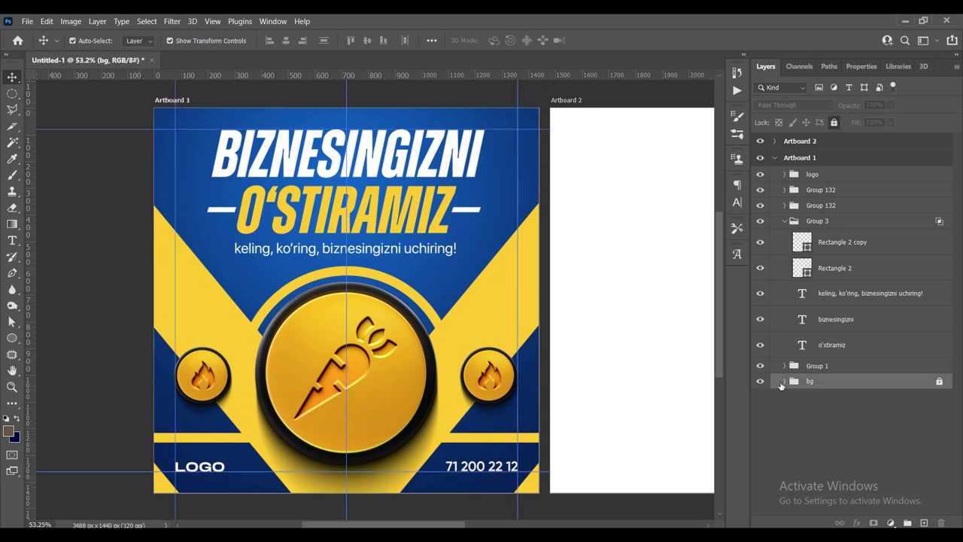
pyautogui.click(785, 382)
pyautogui.scroll(-2, 866, 480)
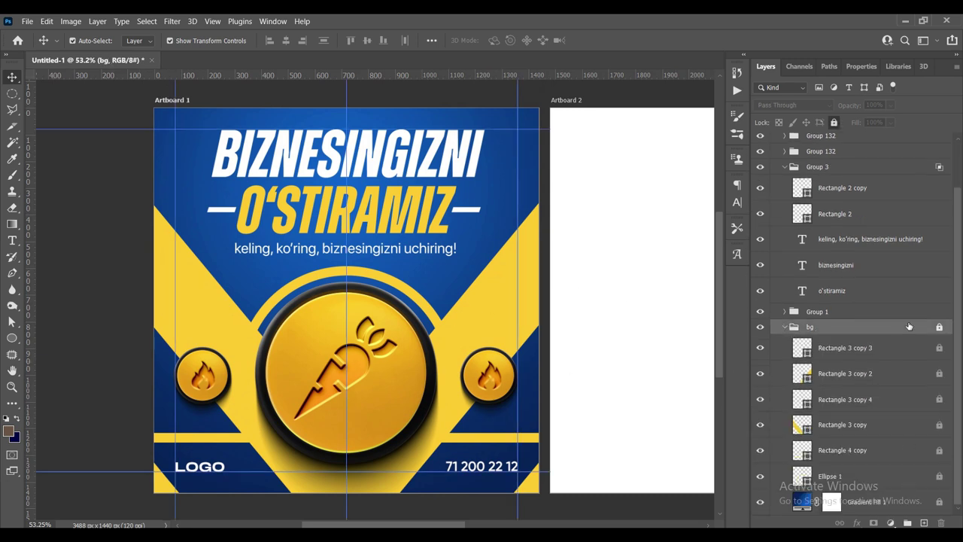
pyautogui.click(940, 326)
pyautogui.moveTo(872, 501); pyautogui.dragTo(857, 144)
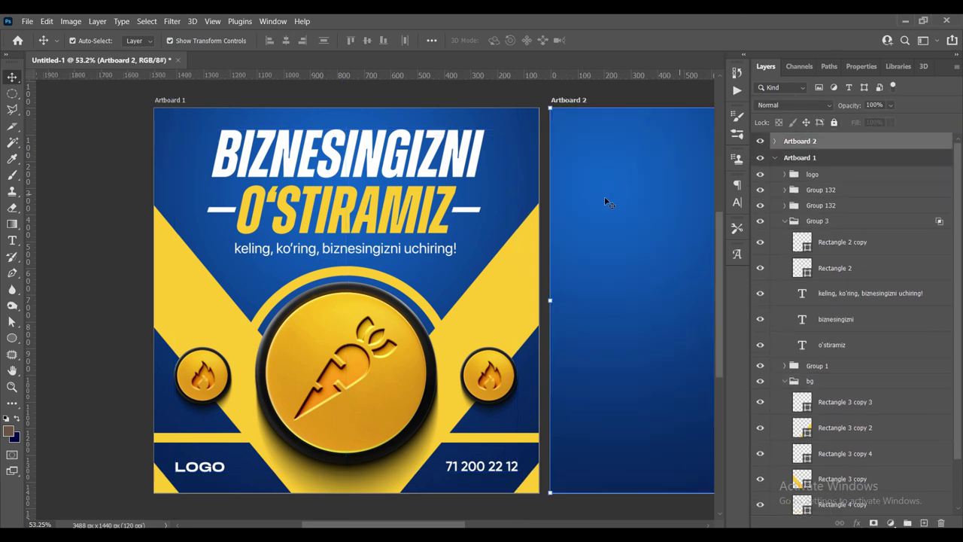
pyautogui.moveTo(628, 200); pyautogui.dragTo(266, 195)
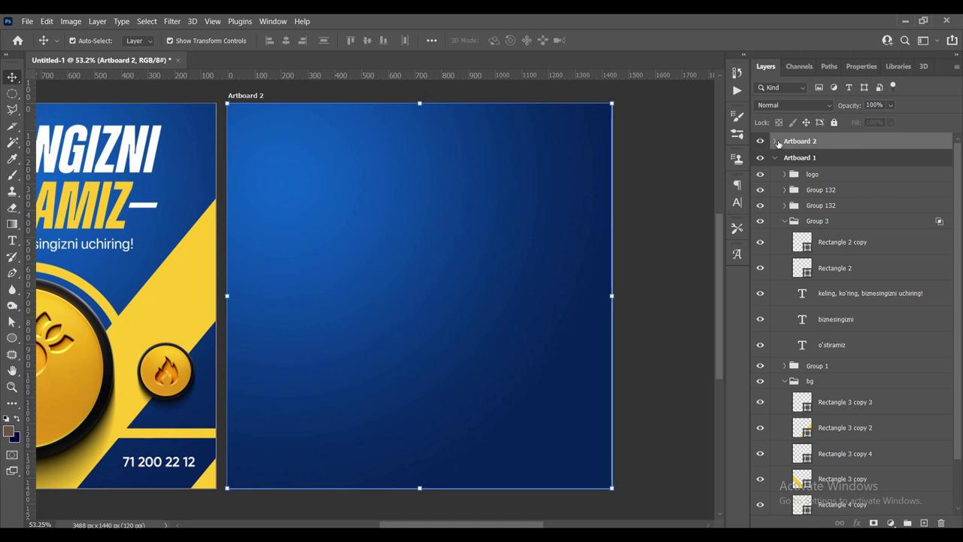
pyautogui.click(775, 140)
# Move the Radial gradient's bright centre up and to the right on Artboard 2.
pyautogui.doubleClick(801, 157)
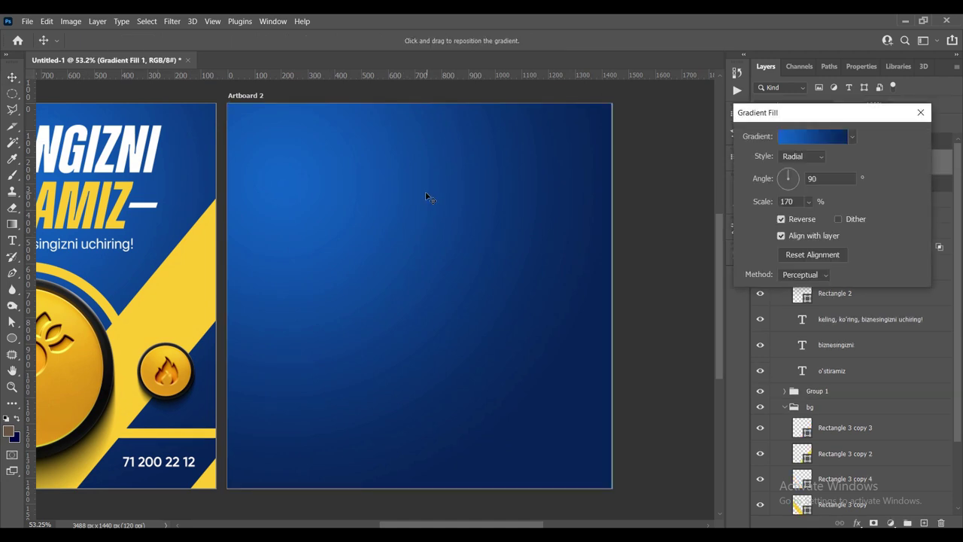
pyautogui.moveTo(426, 194); pyautogui.dragTo(492, 189)
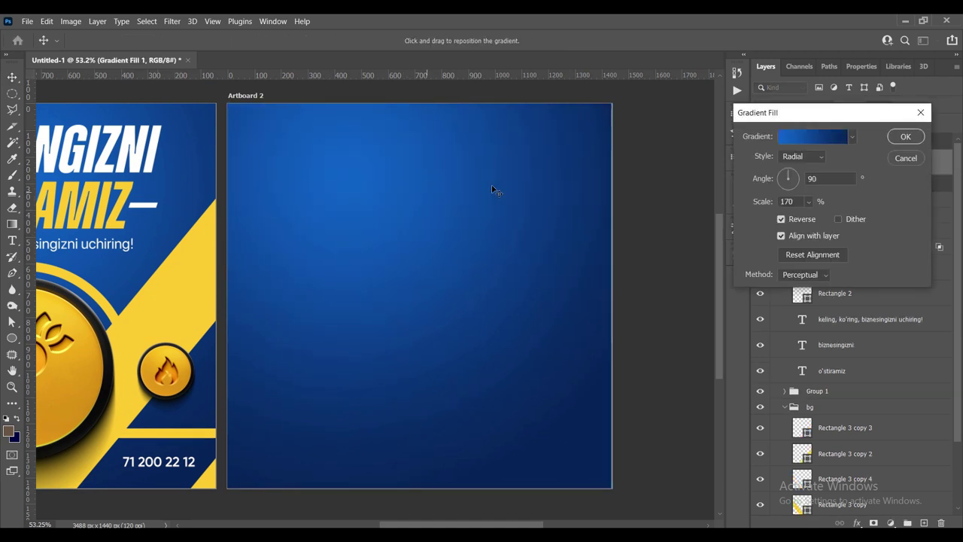
pyautogui.click(799, 158)
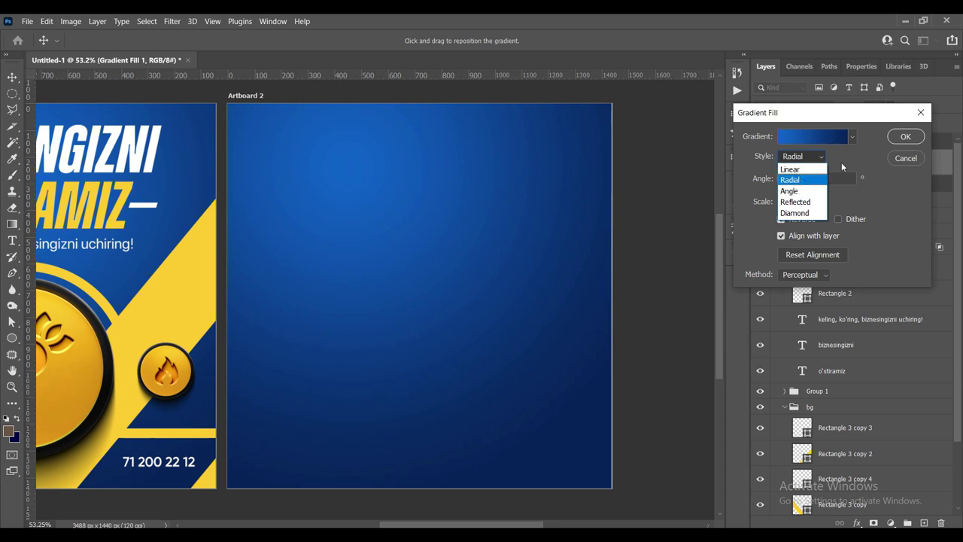
pyautogui.click(840, 170)
pyautogui.doubleClick(796, 201)
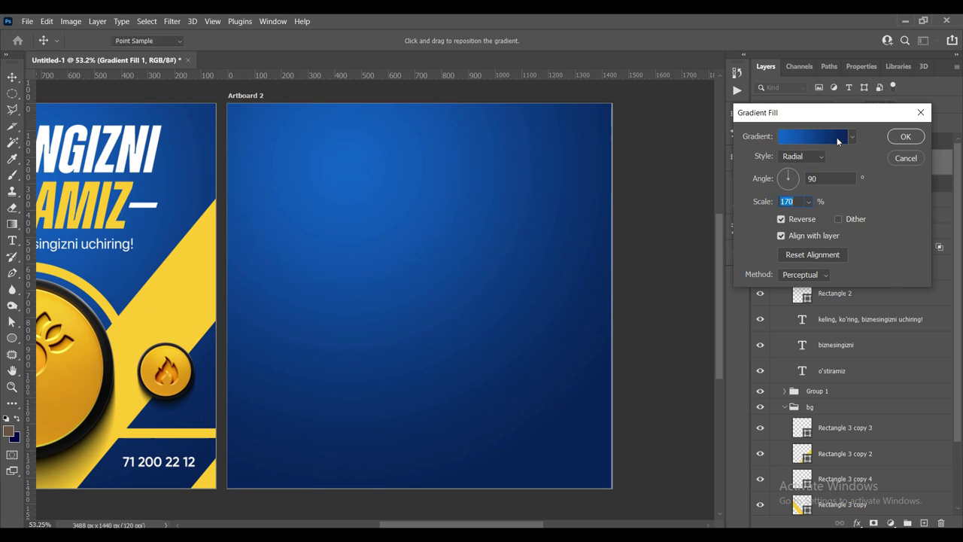
# Set the gradient stops to 072559 and 1065cc and apply the fill settings.
pyautogui.click(837, 138)
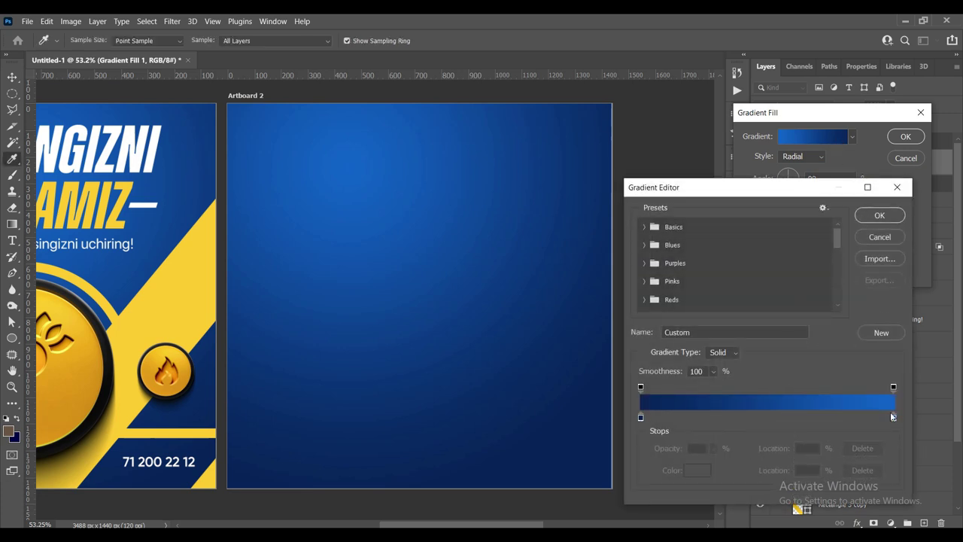
pyautogui.doubleClick(640, 417)
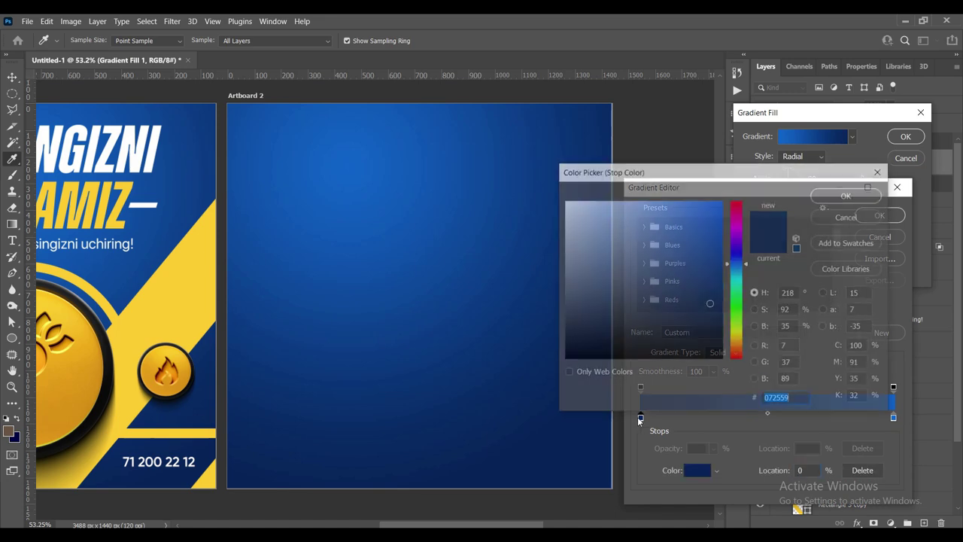
pyautogui.moveTo(789, 399); pyautogui.dragTo(745, 392)
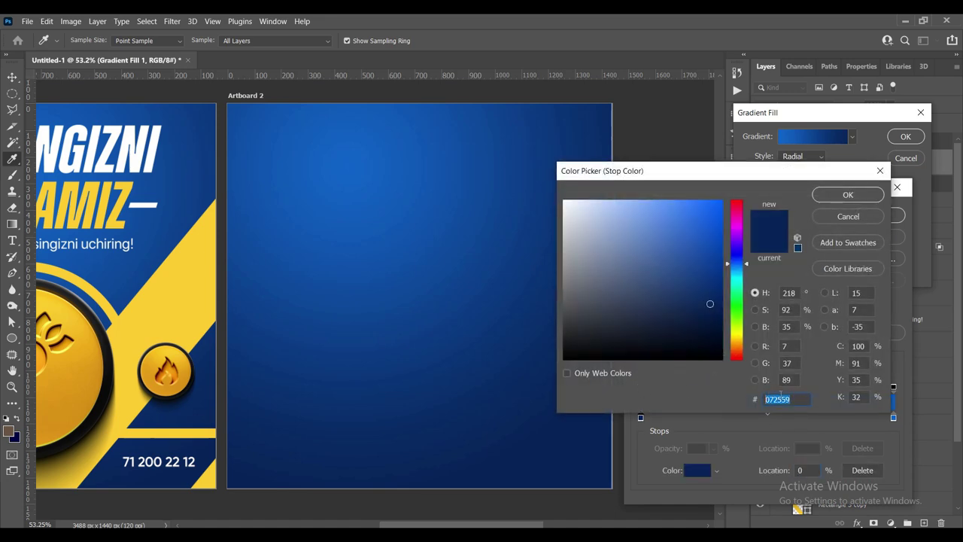
pyautogui.click(848, 195)
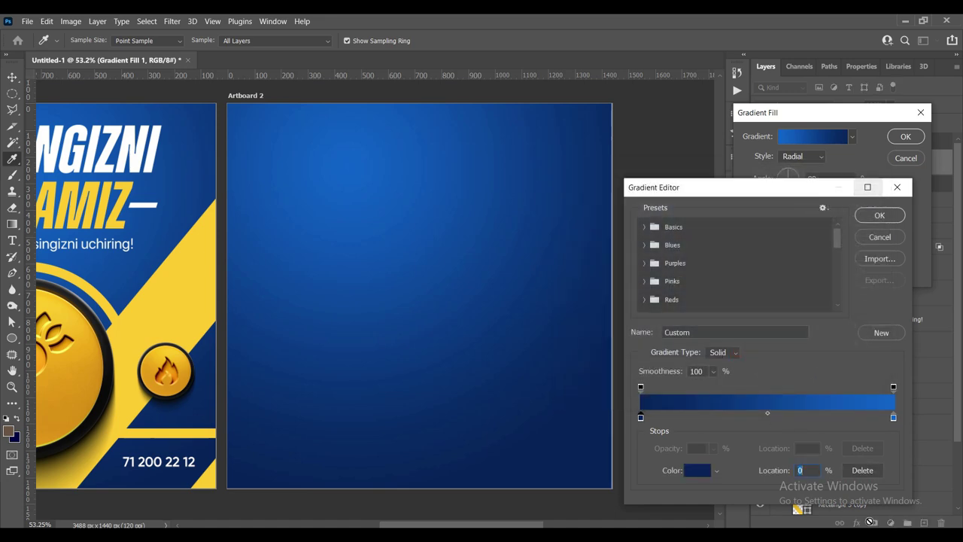
pyautogui.click(892, 418)
pyautogui.doubleClick(893, 418)
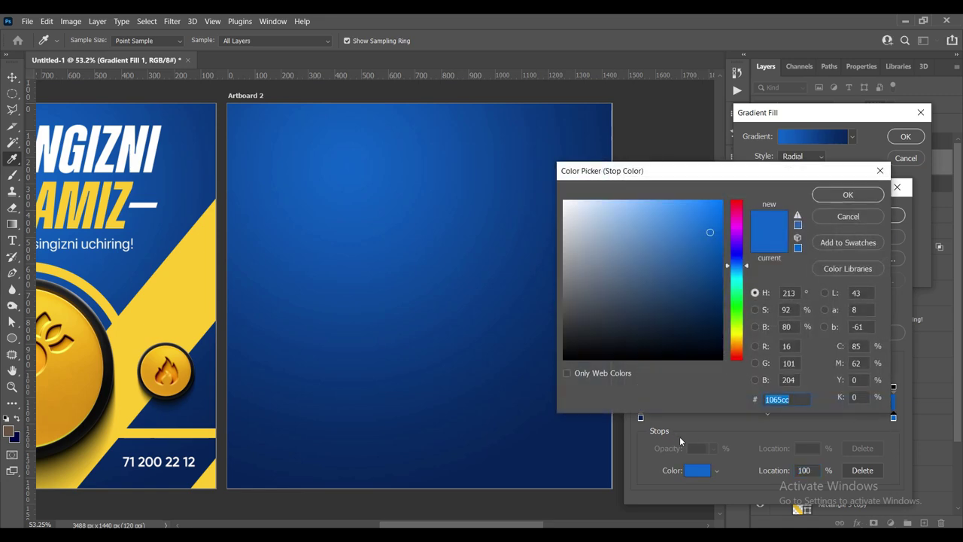
pyautogui.click(847, 195)
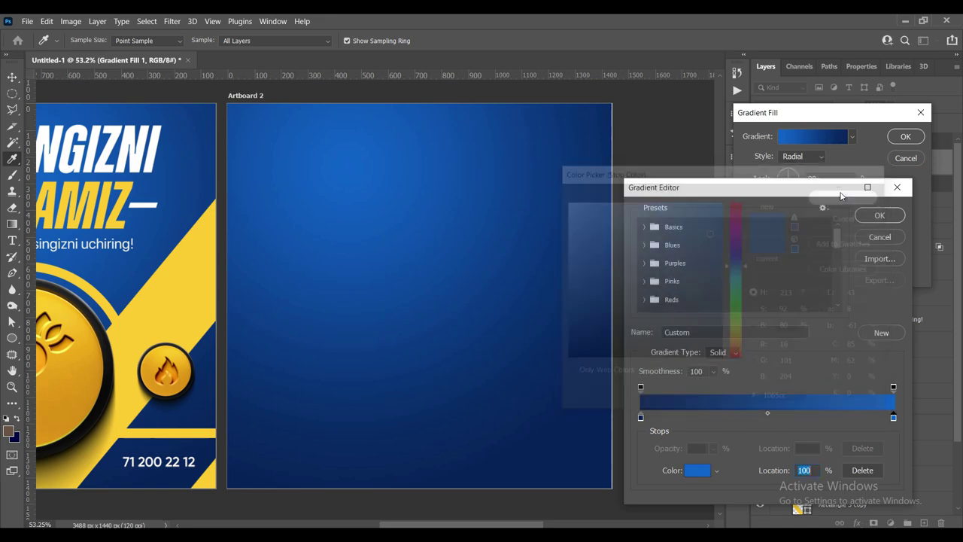
pyautogui.click(898, 216)
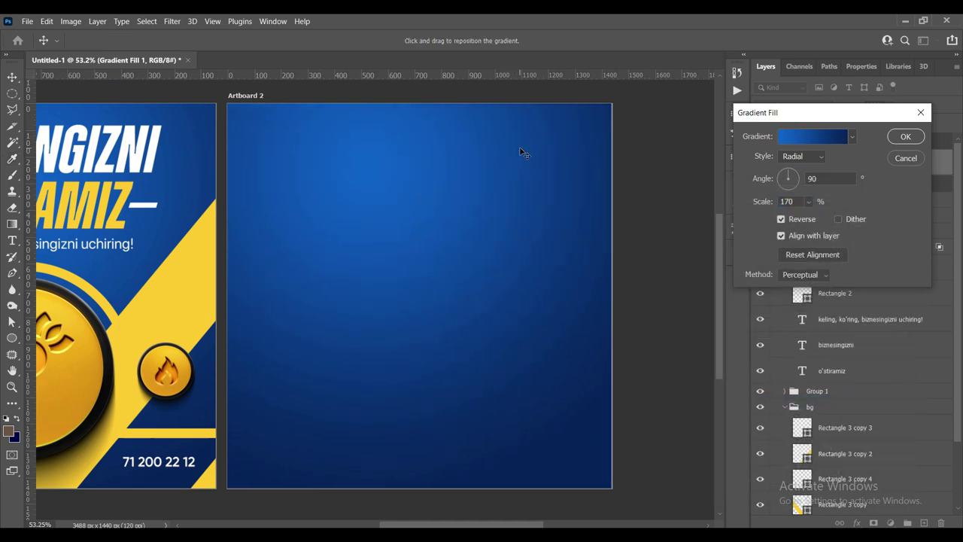
pyautogui.click(905, 136)
pyautogui.keyDown('alt'); pyautogui.scroll(-2, 469, 279); pyautogui.keyUp('alt')
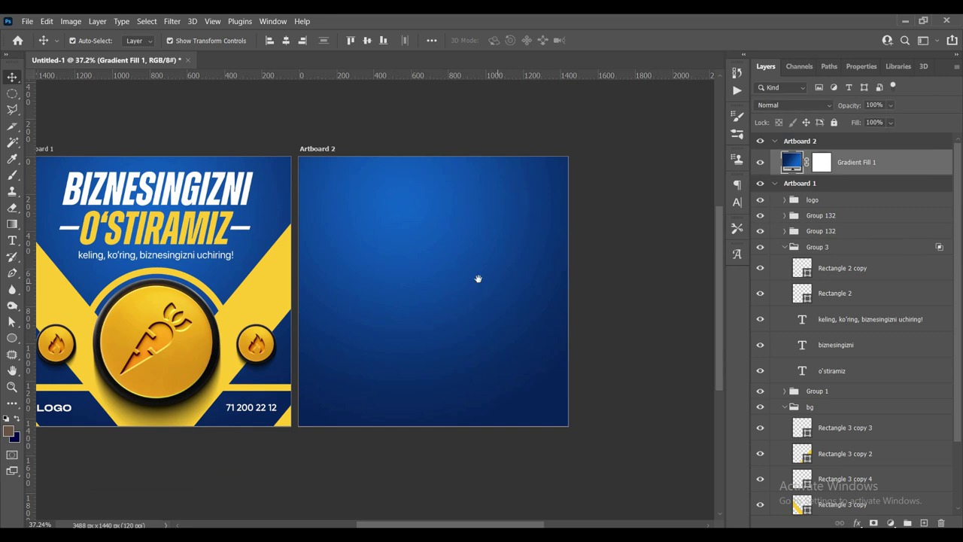
pyautogui.moveTo(494, 285); pyautogui.dragTo(541, 256)
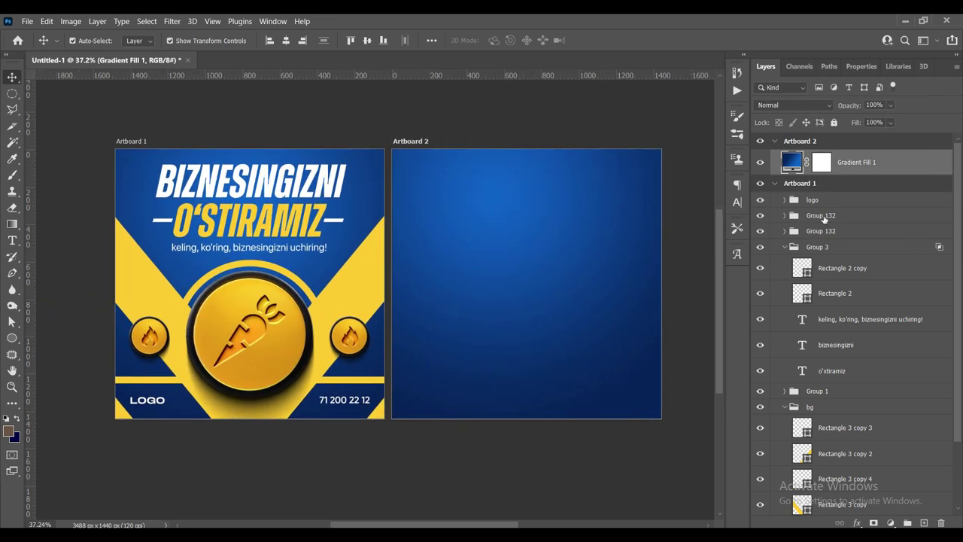
pyautogui.keyDown('alt'); pyautogui.scroll(2, 673, 261); pyautogui.keyUp('alt')
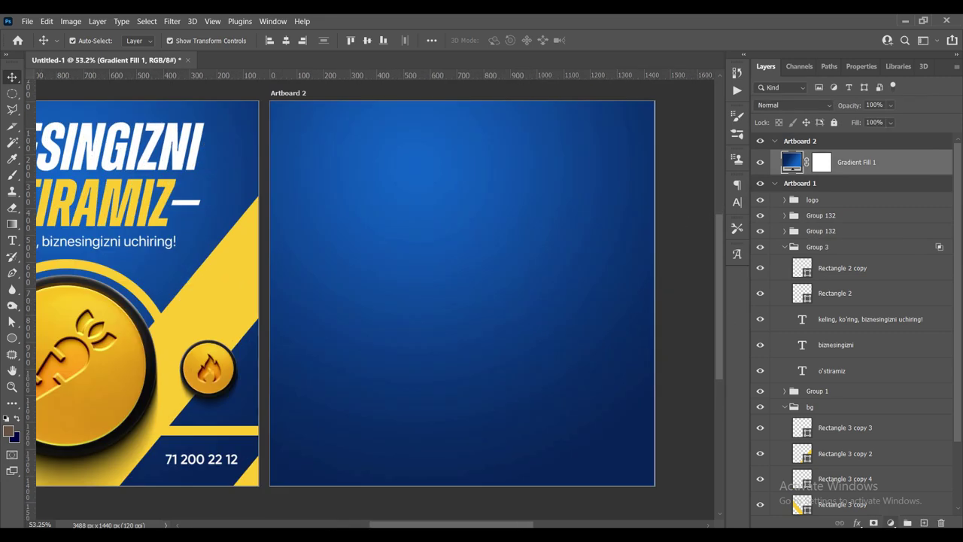
pyautogui.click(891, 522)
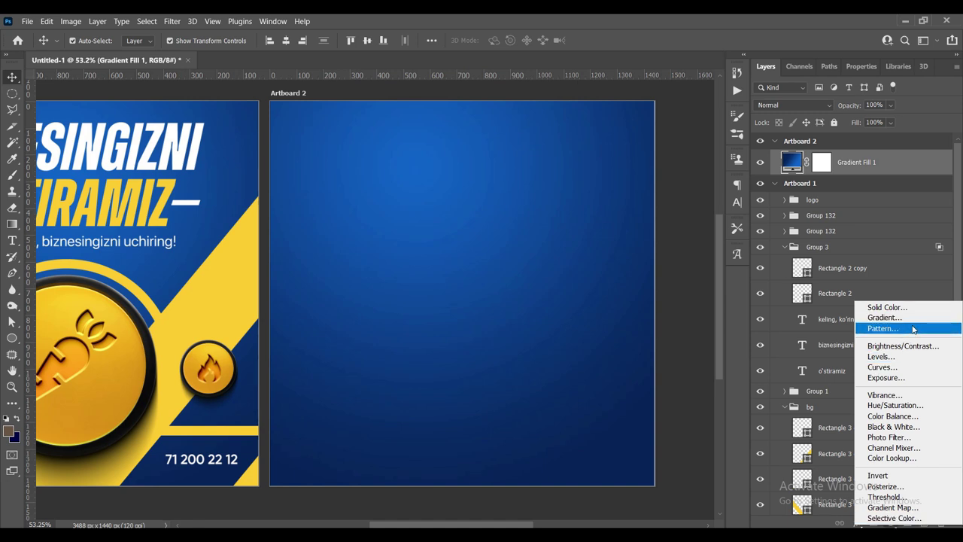
pyautogui.click(662, 160)
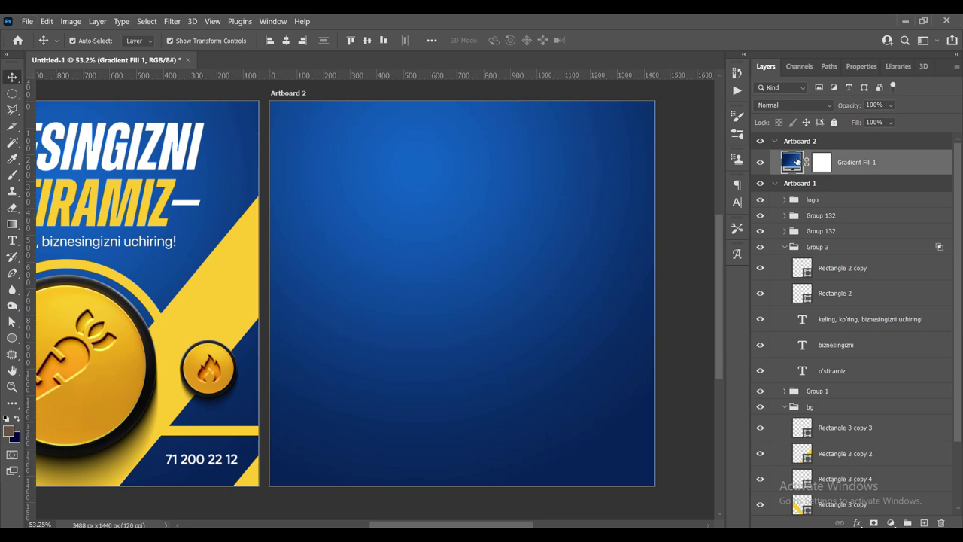
pyautogui.doubleClick(814, 156)
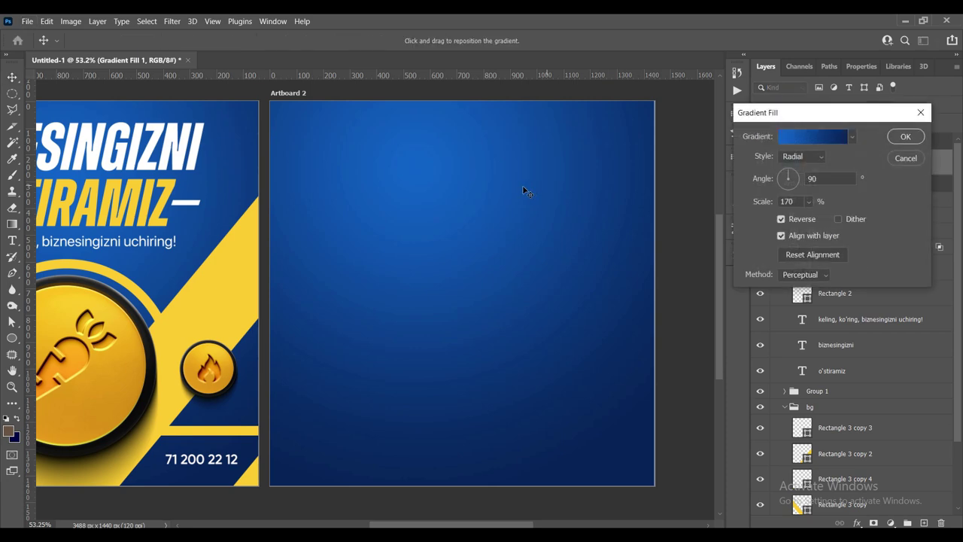
pyautogui.click(903, 137)
pyautogui.keyDown('alt'); pyautogui.scroll(-3, 498, 318); pyautogui.keyUp('alt')
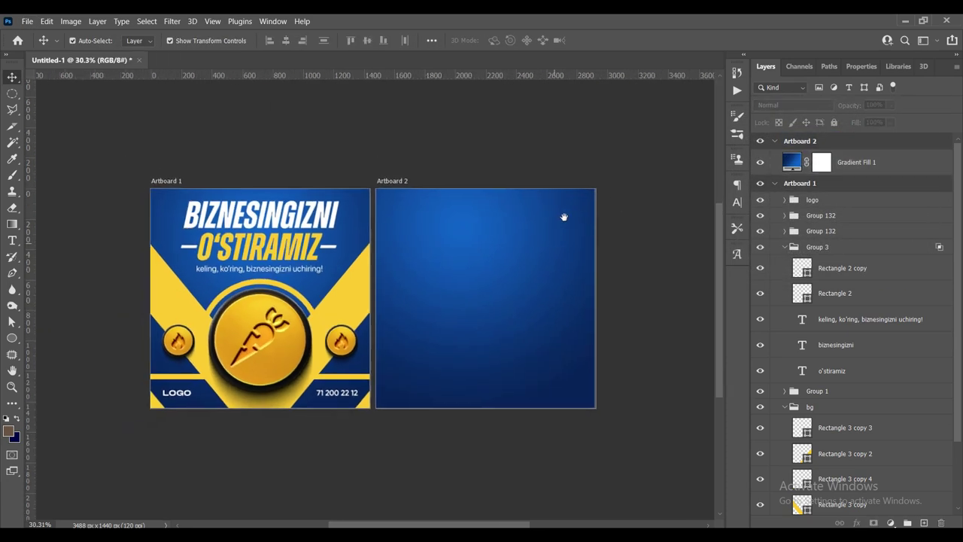
pyautogui.keyDown('alt'); pyautogui.scroll(1, 471, 339); pyautogui.keyUp('alt')
pyautogui.moveTo(471, 340)
pyautogui.mouseDown()
pyautogui.moveTo(534, 342)
pyautogui.moveTo(484, 361)
pyautogui.moveTo(323, 317)
pyautogui.mouseUp()
pyautogui.keyDown('alt'); pyautogui.scroll(1, 534, 271); pyautogui.keyUp('alt')
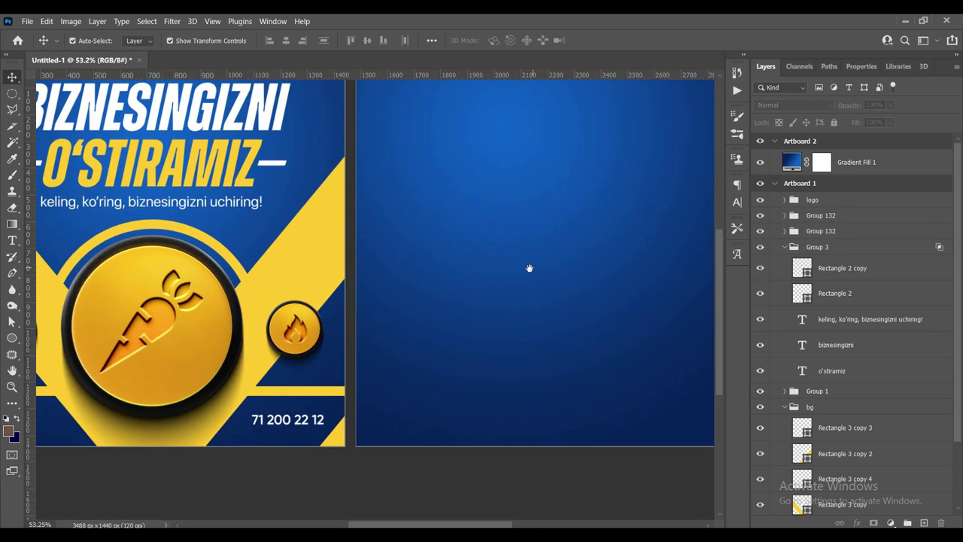
pyautogui.keyDown('alt'); pyautogui.scroll(-1, 479, 351); pyautogui.keyUp('alt')
# Select Artboard 2 and create a New Guide Layout with 80 px margins on every side.
pyautogui.hotkey('shift', 'v')
pyautogui.click(411, 221)
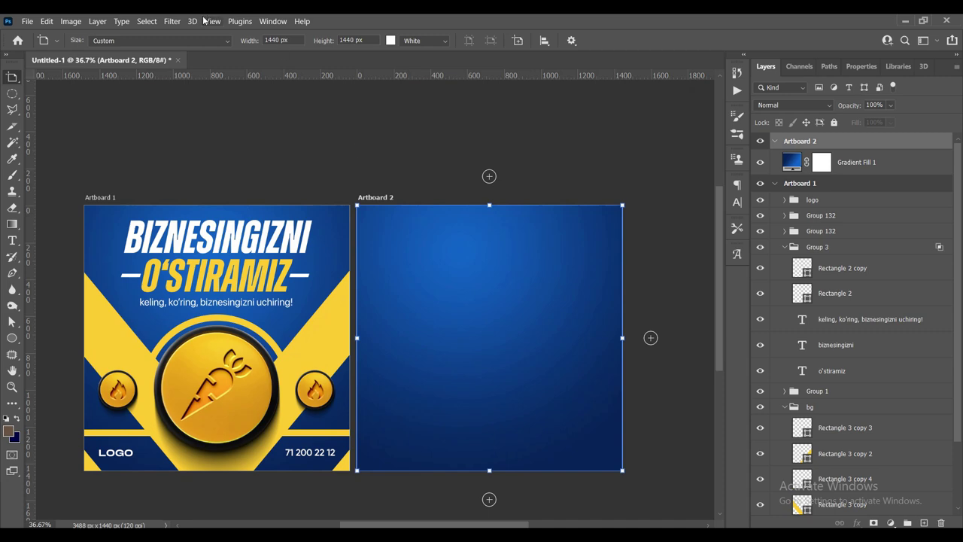
pyautogui.click(212, 21)
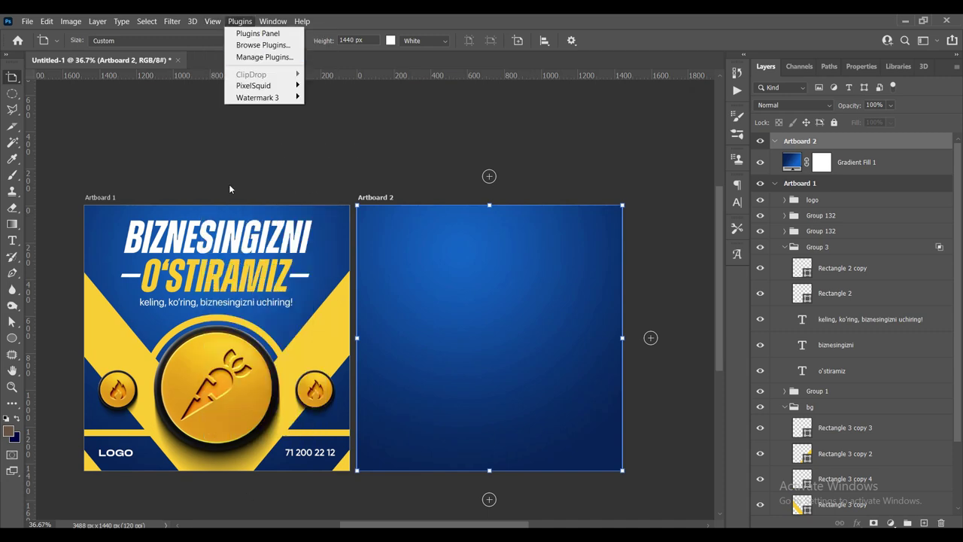
pyautogui.click(241, 389)
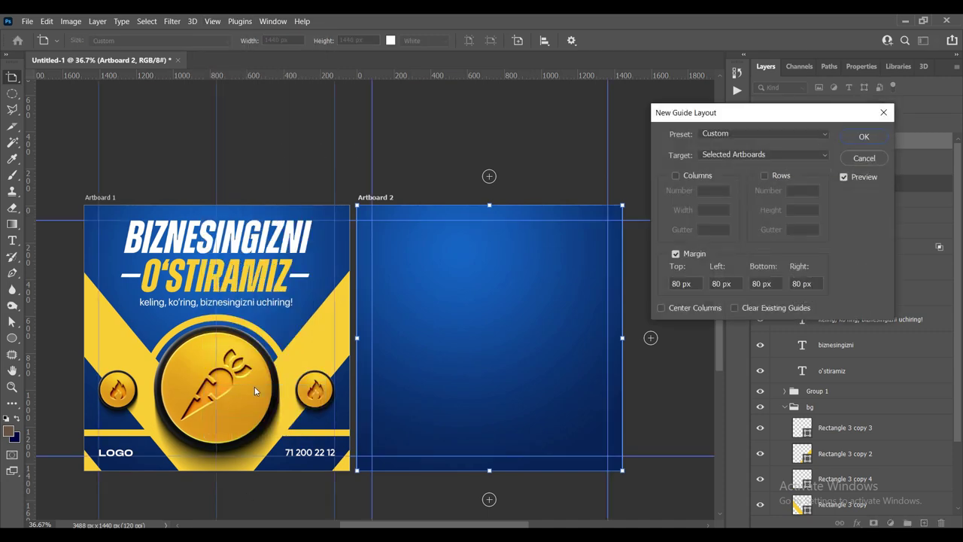
pyautogui.press('Return')
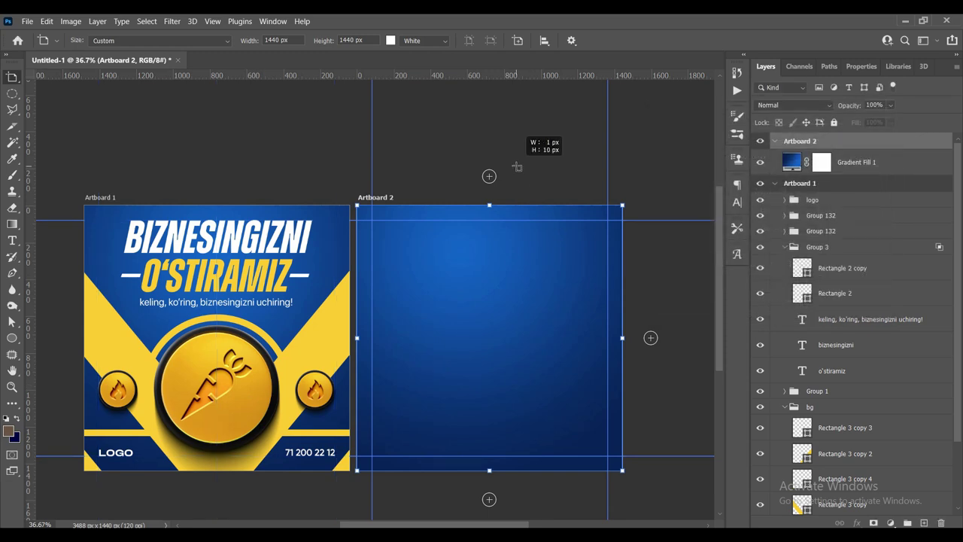
pyautogui.press('v')
# Browse the canvas and select the LOGO footer group on Artboard 1.
pyautogui.click(488, 226)
pyautogui.scroll(-2, 419, 243)
pyautogui.scroll(2, 468, 236)
pyautogui.hscroll(-1, 458, 258)
pyautogui.hscroll(1, 430, 241)
pyautogui.scroll(-1, 431, 241)
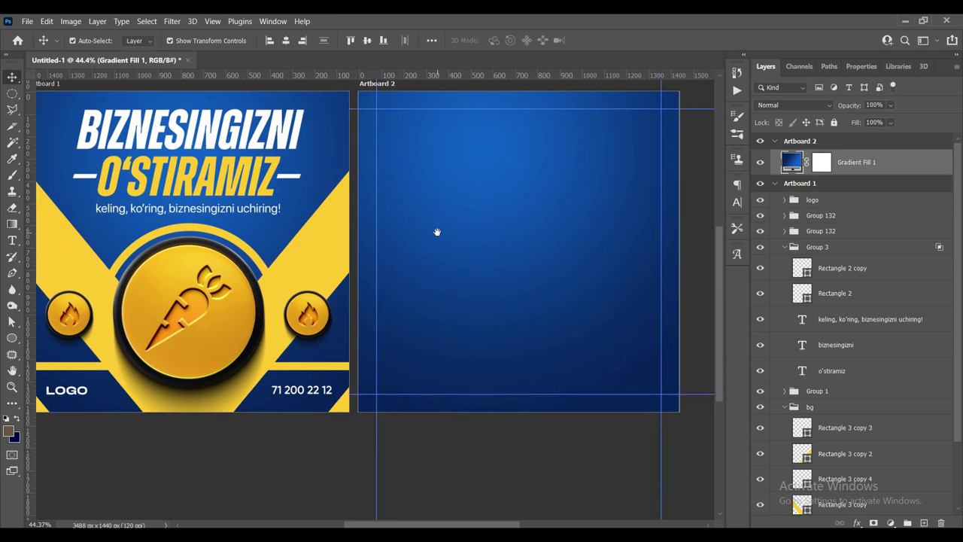
pyautogui.hscroll(-1, 436, 231)
pyautogui.scroll(-1, 403, 375)
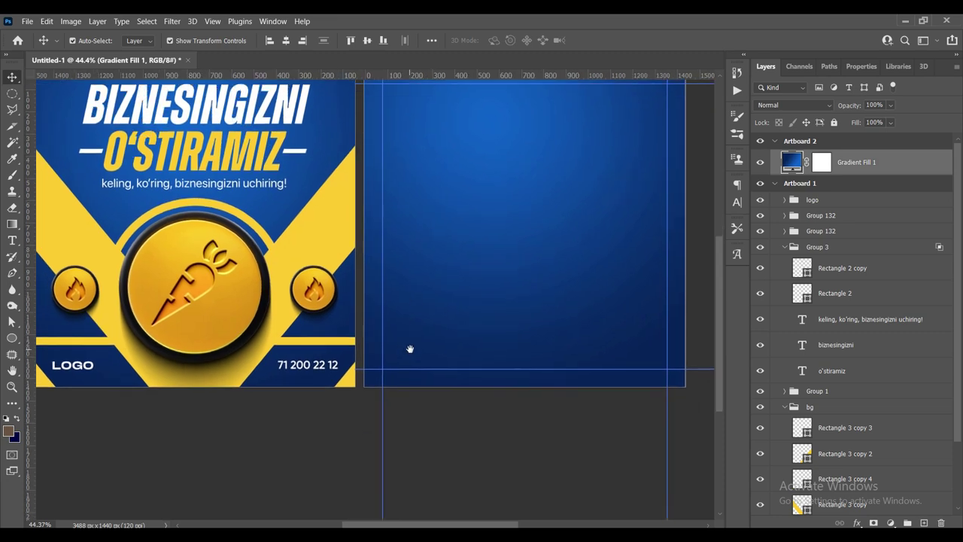
pyautogui.scroll(1, 408, 348)
pyautogui.scroll(1, 389, 383)
pyautogui.hscroll(-1, 156, 363)
pyautogui.click(156, 363)
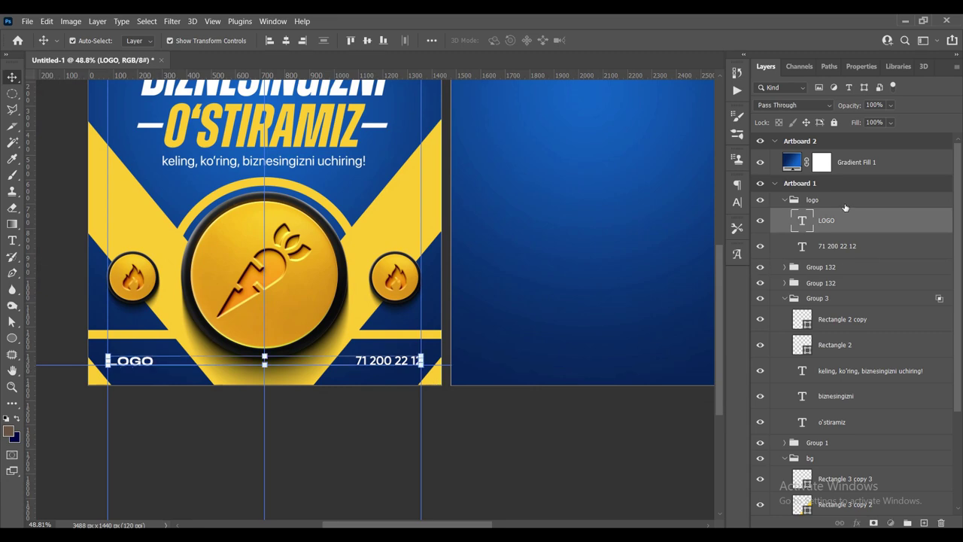
# Alt-drag the logo group into Artboard 2 and place LOGO and the phone number at its bottom.
pyautogui.moveTo(823, 199); pyautogui.dragTo(797, 154)
pyautogui.moveTo(555, 291); pyautogui.dragTo(443, 264)
pyautogui.hscroll(2, 443, 264)
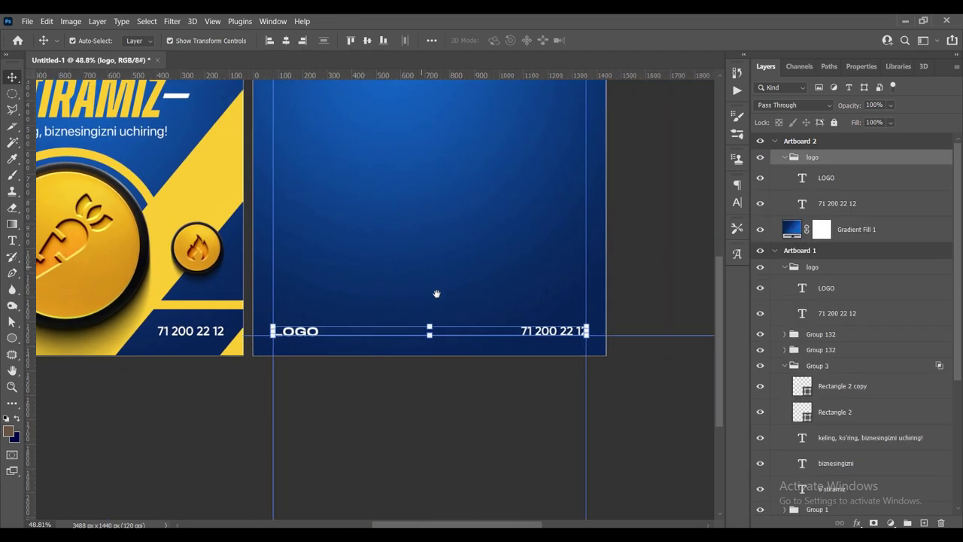
pyautogui.click(496, 372)
pyautogui.scroll(1, 497, 372)
pyautogui.click(569, 340)
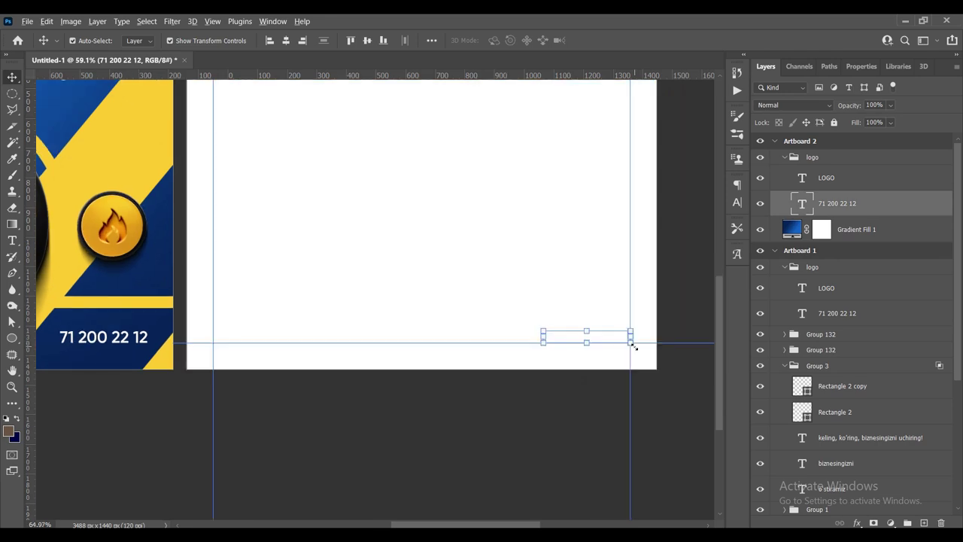
pyautogui.scroll(2, 616, 346)
pyautogui.scroll(1, 613, 342)
pyautogui.scroll(2, 605, 335)
pyautogui.scroll(-1, 601, 331)
pyautogui.scroll(-2, 594, 329)
pyautogui.scroll(-1, 527, 316)
pyautogui.moveTo(389, 281); pyautogui.dragTo(433, 286)
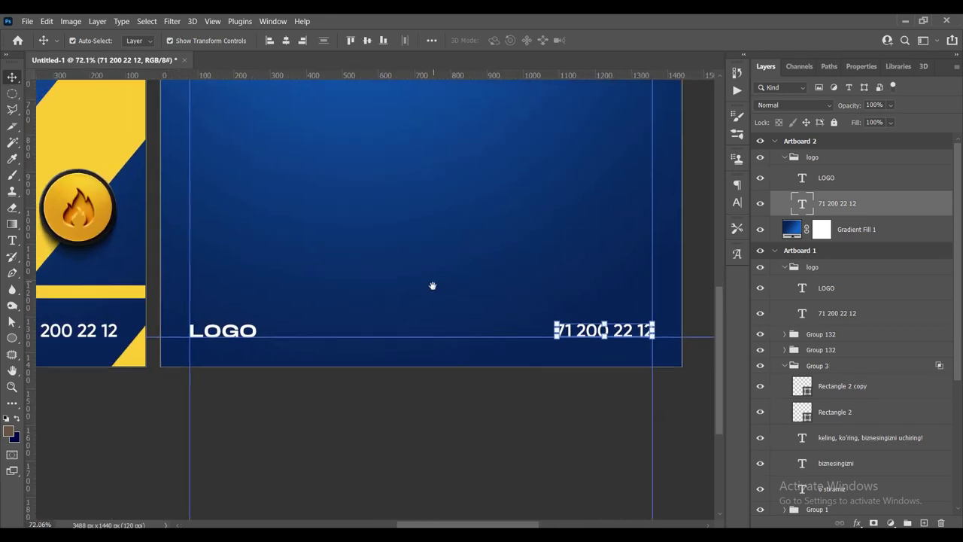
# Review the footer placement, then draw a new text box near the top of Artboard 2.
pyautogui.click(286, 350)
pyautogui.scroll(-2, 286, 351)
pyautogui.hscroll(-1, 376, 389)
pyautogui.hscroll(-3, 338, 418)
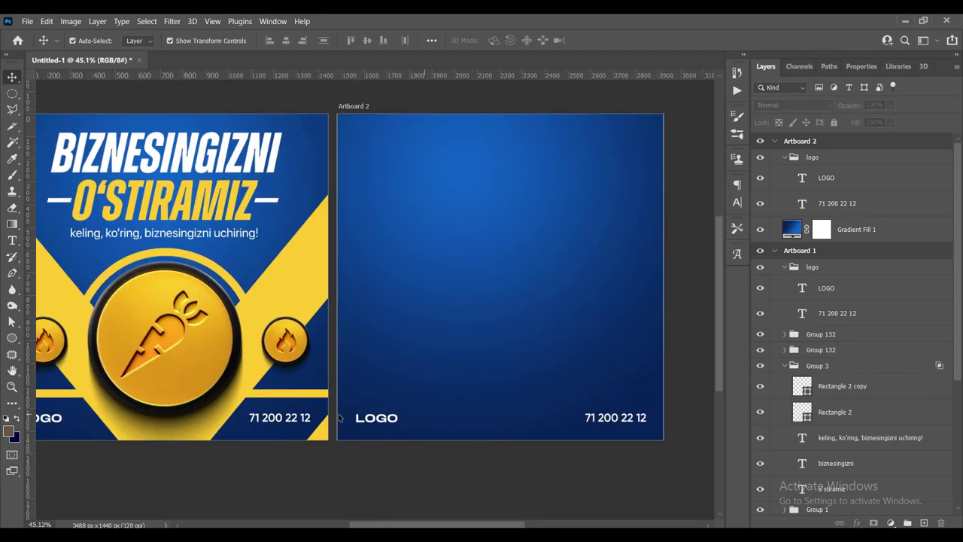
pyautogui.scroll(-2, 339, 417)
pyautogui.scroll(-1, 402, 378)
pyautogui.scroll(1, 426, 423)
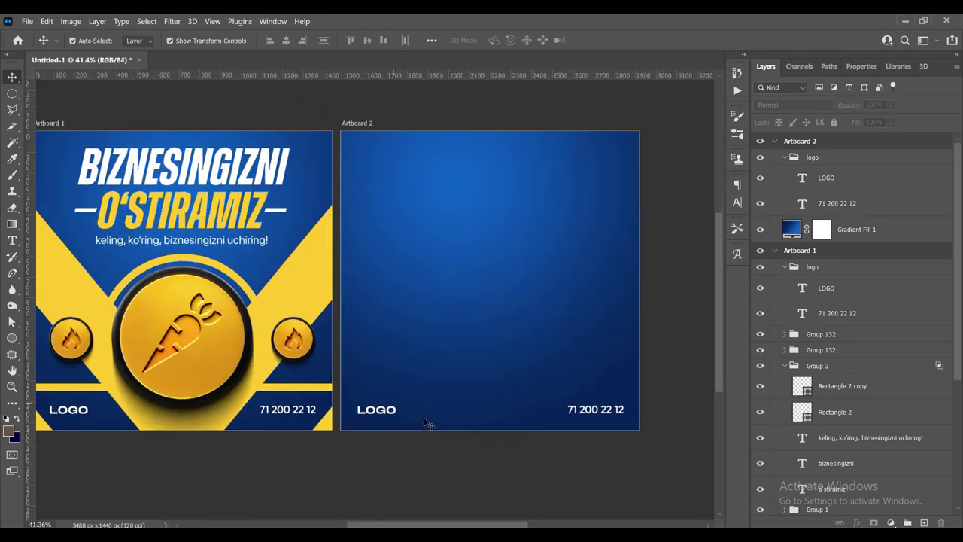
pyautogui.scroll(-1, 414, 413)
pyautogui.scroll(1, 447, 340)
pyautogui.hscroll(-1, 447, 339)
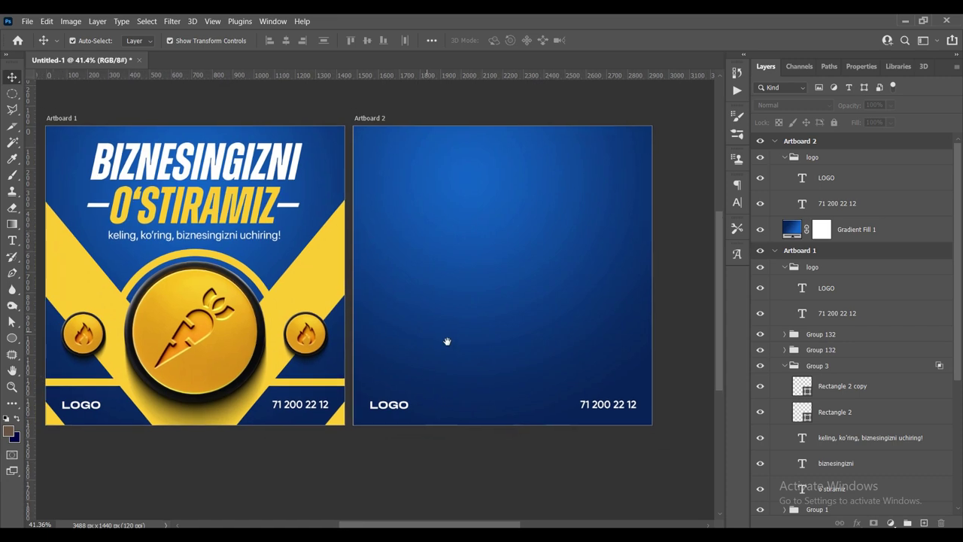
pyautogui.hscroll(-2, 455, 341)
pyautogui.hscroll(-1, 455, 342)
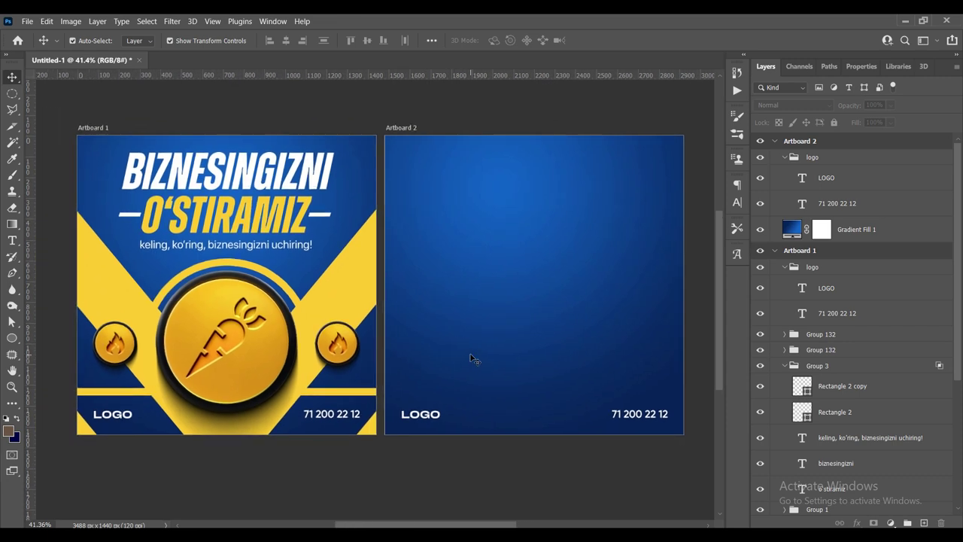
pyautogui.scroll(2, 488, 339)
pyautogui.hscroll(1, 488, 338)
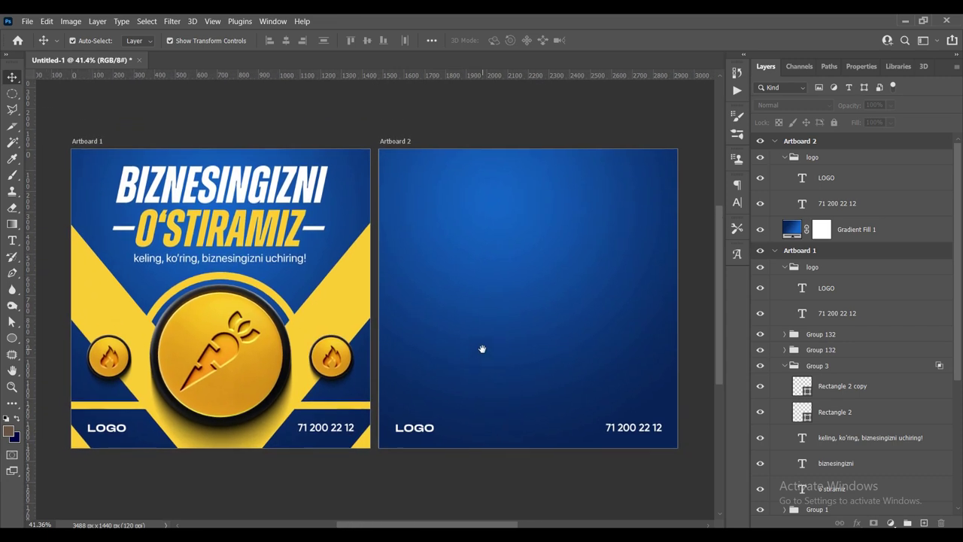
pyautogui.press('t')
pyautogui.moveTo(507, 242); pyautogui.dragTo(473, 221)
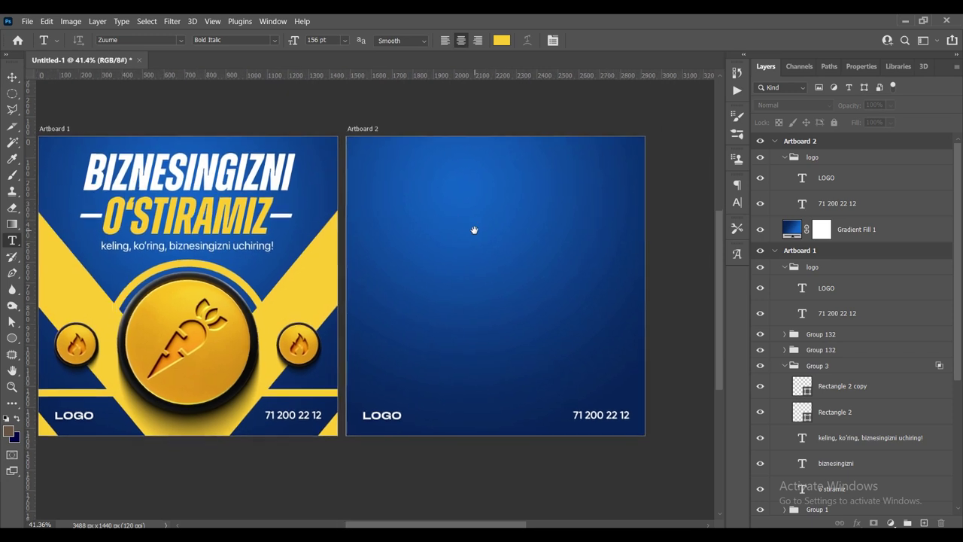
# Type the Bold Italic headline BIZNESINGIZNI near the top of Artboard 2.
pyautogui.click(444, 200)
pyautogui.click(275, 39)
pyautogui.click(278, 38)
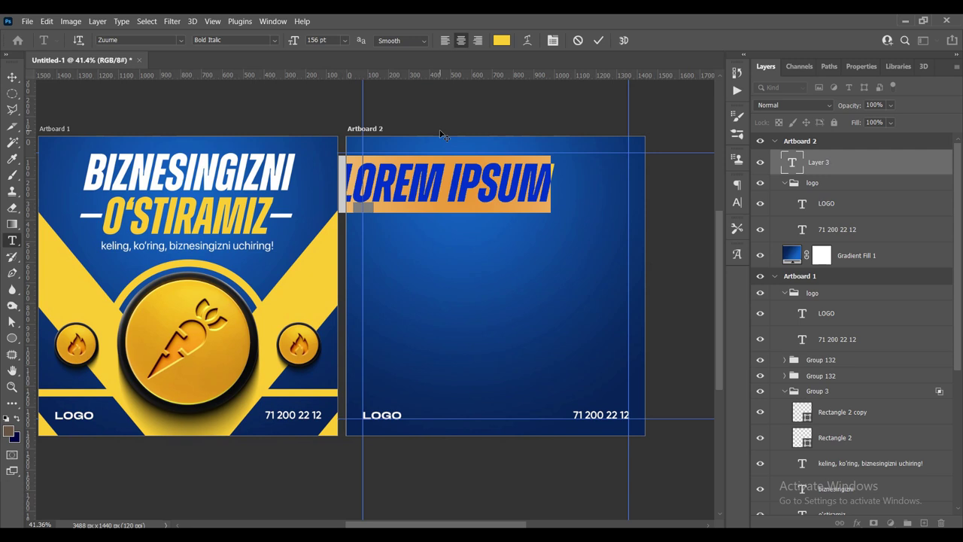
pyautogui.write('BIZNA')
pyautogui.press('BackSpace')
pyautogui.write('ESINGIZNI')
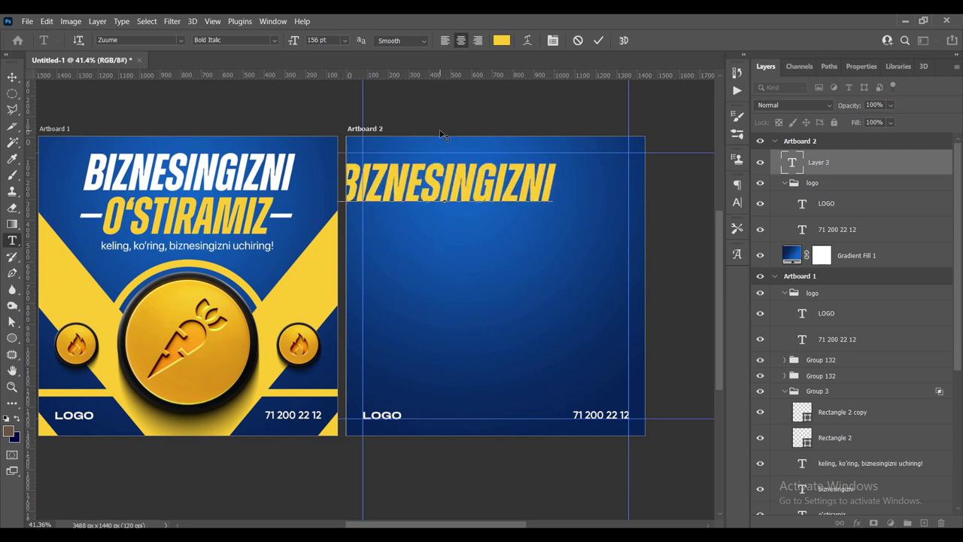
pyautogui.write('A')
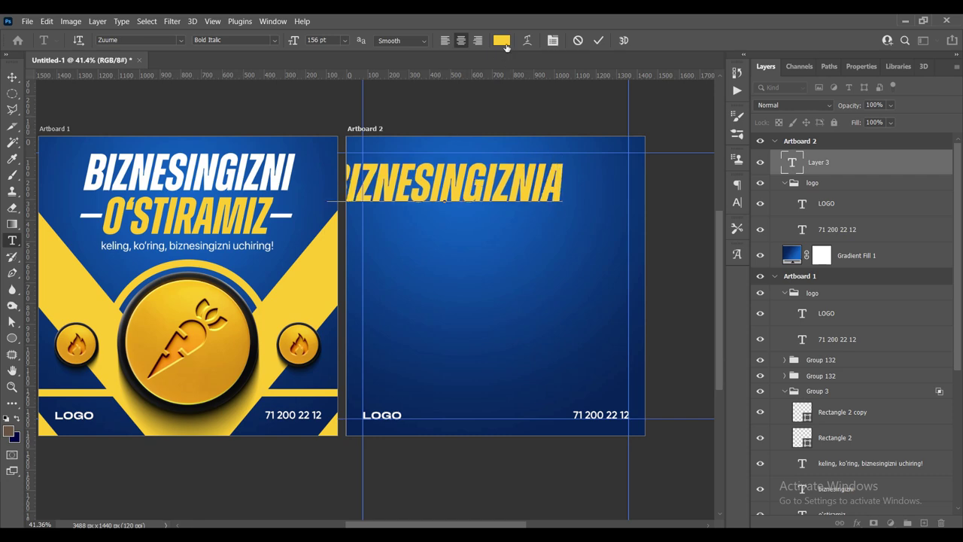
pyautogui.press('BackSpace')
# Make the headline white, commit it, and centre it horizontally on Artboard 2.
pyautogui.hotkey('ctrl', 'a')
pyautogui.click(501, 40)
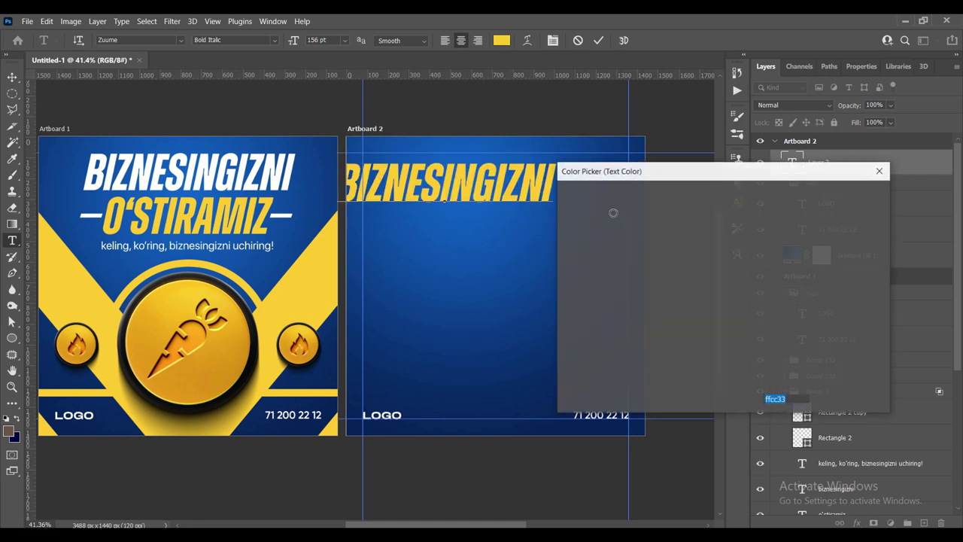
pyautogui.click(564, 202)
pyautogui.press('Return')
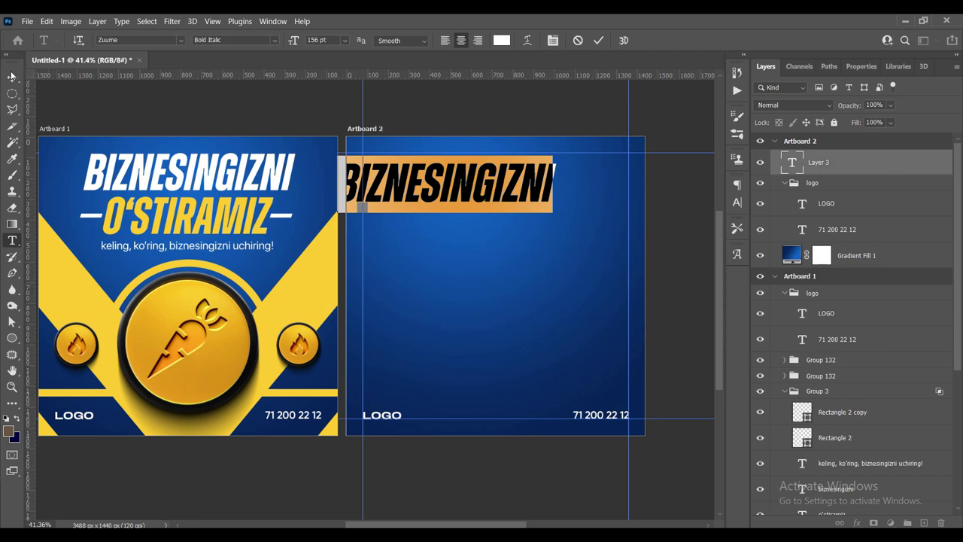
pyautogui.click(11, 76)
pyautogui.moveTo(479, 175)
pyautogui.mouseDown()
pyautogui.moveTo(517, 173)
pyautogui.moveTo(518, 212)
pyautogui.mouseUp()
pyautogui.scroll(5, 496, 221)
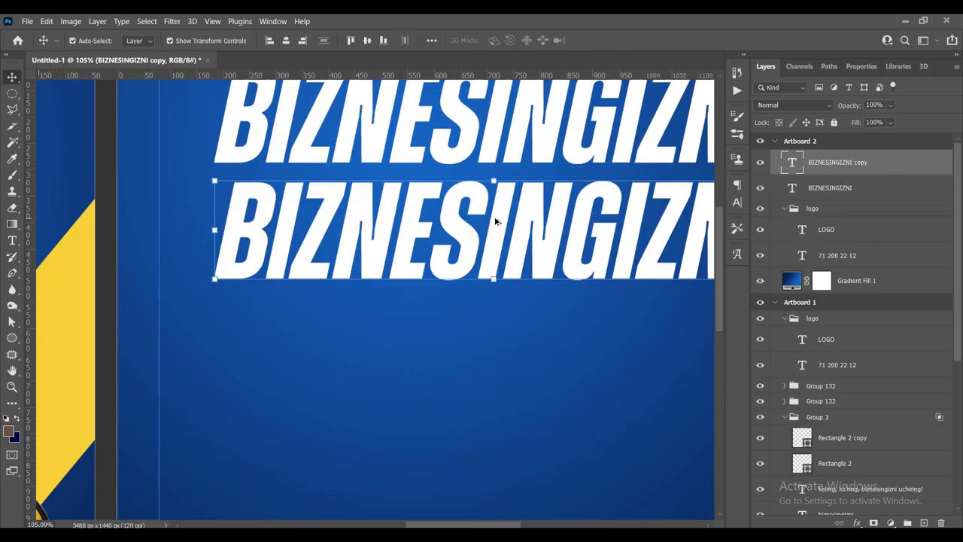
# Nudge the duplicated headline line slightly upward and confirm its transform.
pyautogui.press('Up')
pyautogui.scroll(-4, 589, 212)
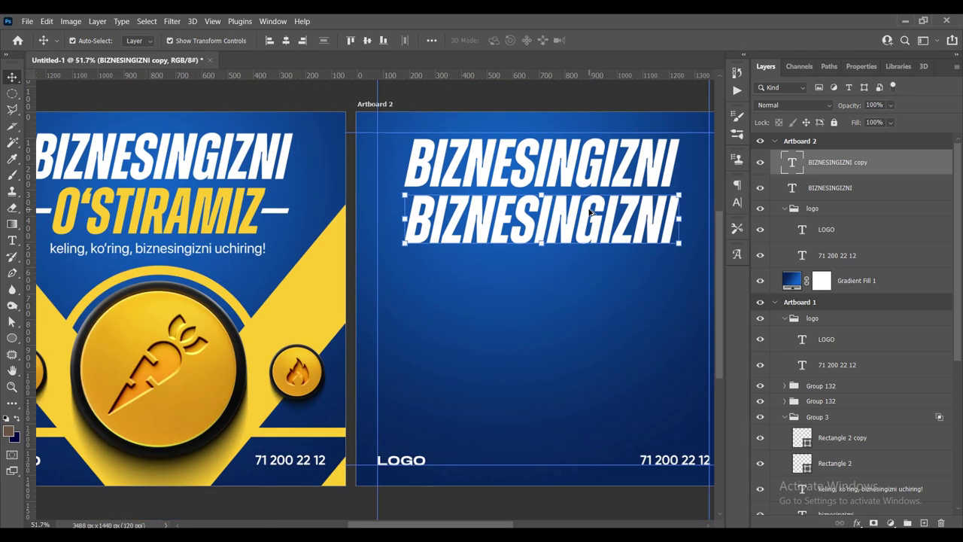
pyautogui.scroll(5, 549, 153)
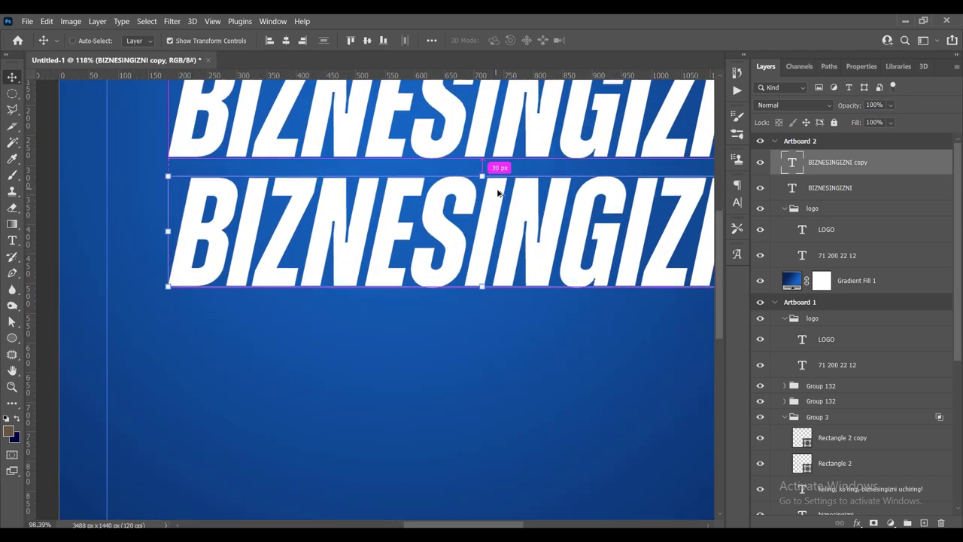
pyautogui.scroll(-4, 498, 189)
pyautogui.hotkey('ctrl', 't')
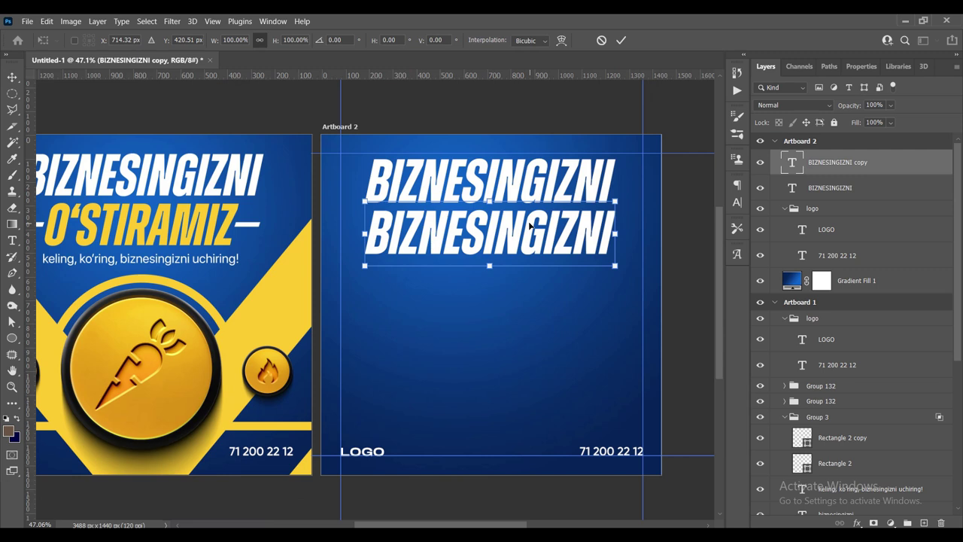
pyautogui.press('Return')
# Retype the copy as O‘STIRAMIZ and centre it horizontally under BIZNESINGIZNI.
pyautogui.doubleClick(530, 224)
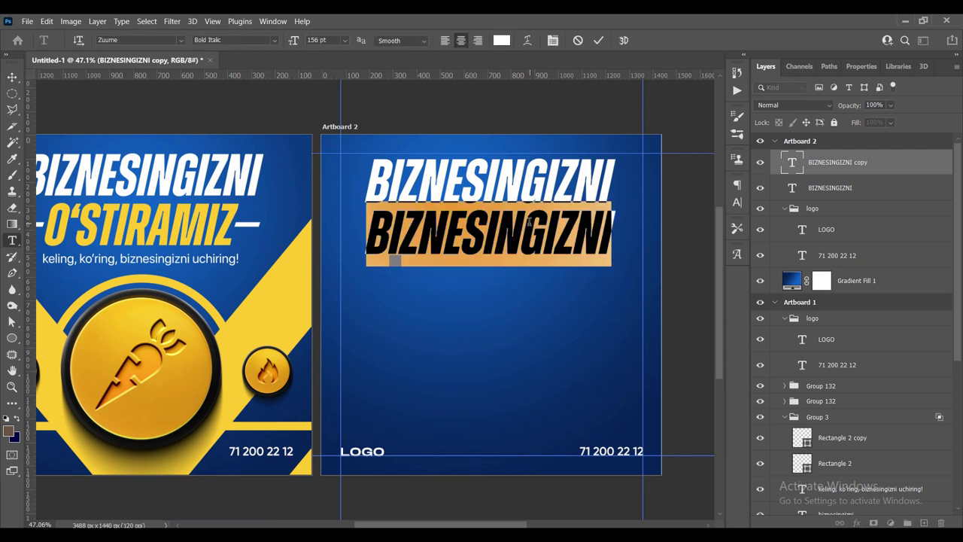
pyautogui.press('BackSpace')
pyautogui.write("O'")
pyautogui.press('BackSpace')
pyautogui.write('‘')
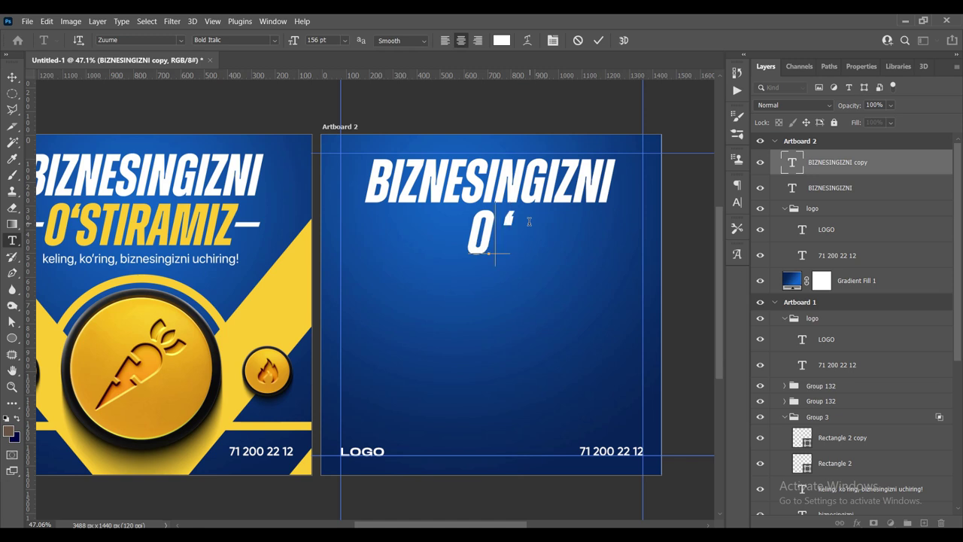
pyautogui.hotkey('alt', 'Left')
pyautogui.hotkey('alt', 'Left')
pyautogui.hotkey('alt', 'Left')
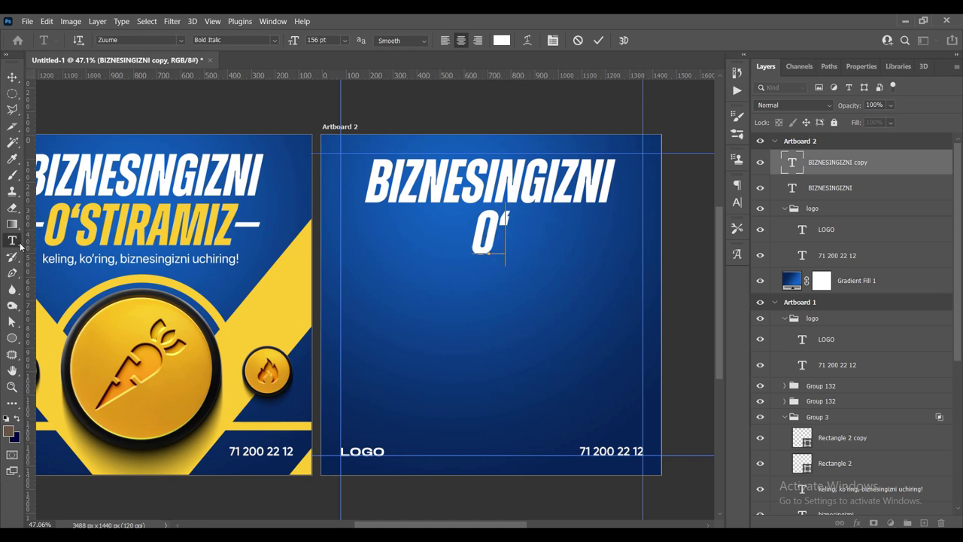
pyautogui.write('S')
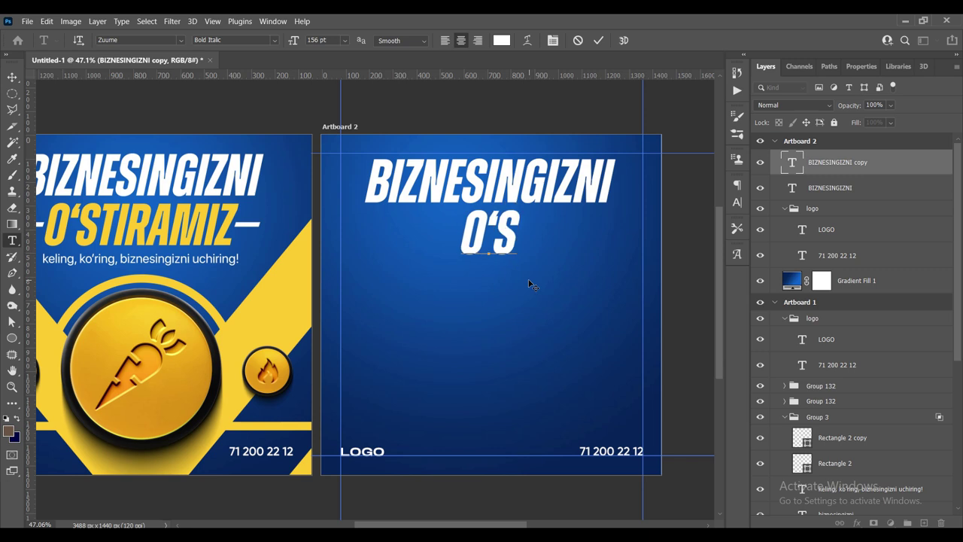
pyautogui.write('TIRAMIZ')
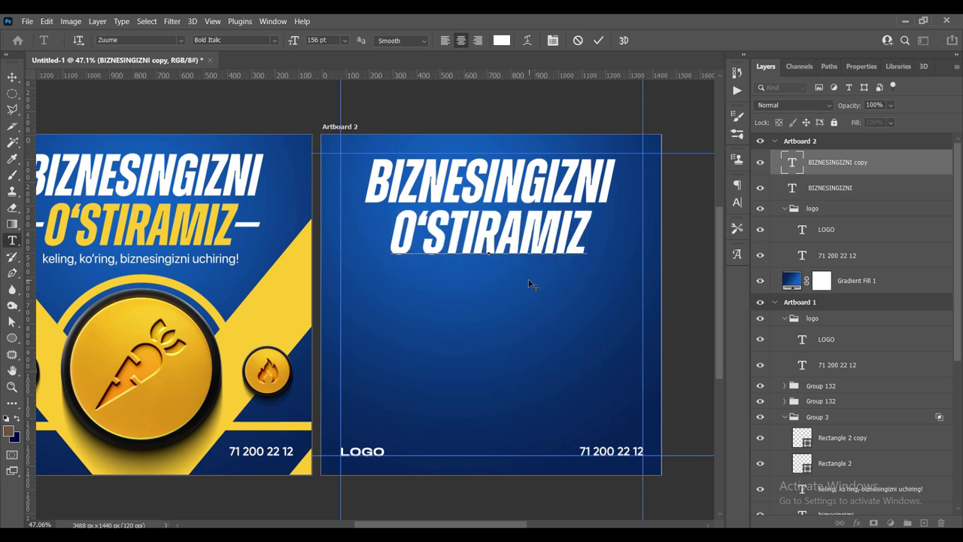
pyautogui.click(598, 40)
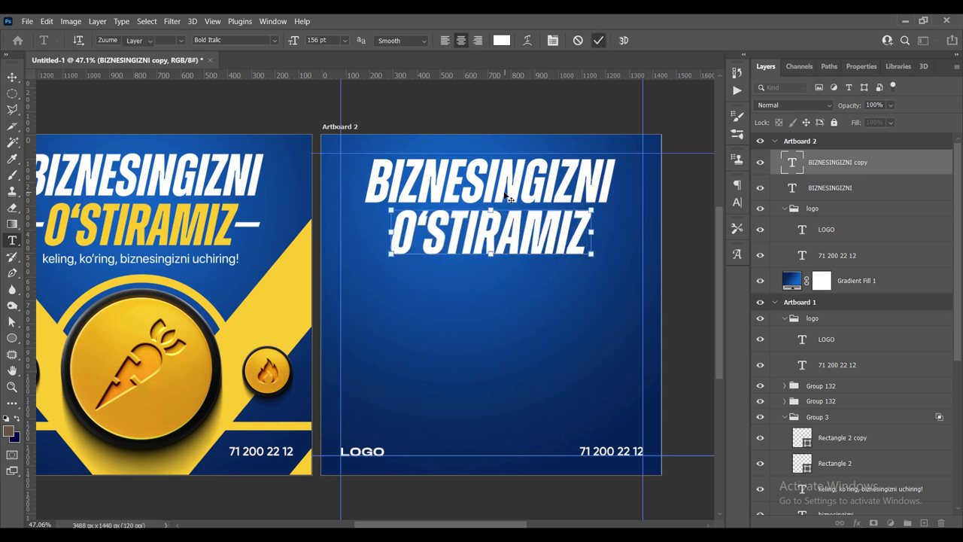
pyautogui.press('v')
pyautogui.keyDown('shift'); pyautogui.click(508, 181); pyautogui.keyUp('shift')
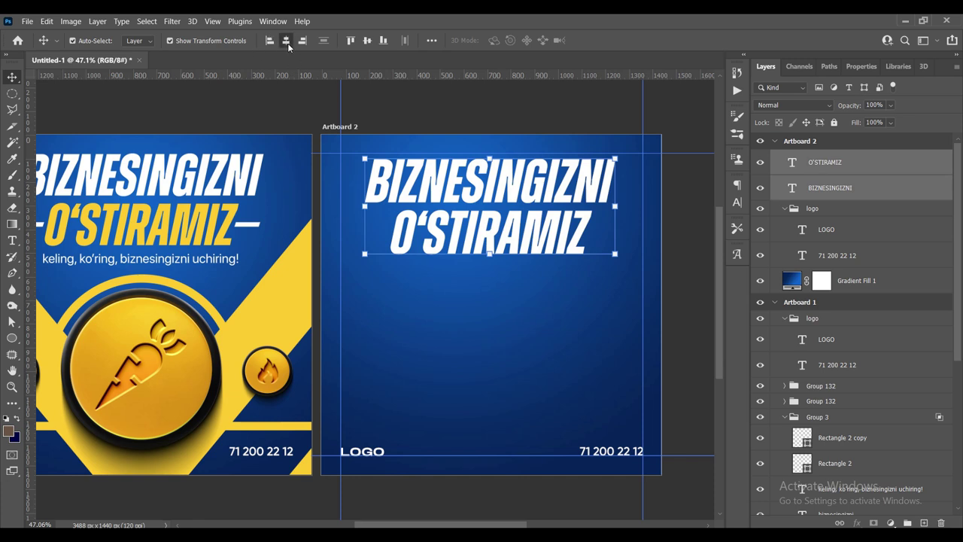
pyautogui.click(287, 43)
# Add a vertical guide at X 720 px on Artboard 2 and move both headline lines down about 19 px.
pyautogui.hotkey('shift', 'v')
pyautogui.moveTo(201, 175); pyautogui.dragTo(492, 126)
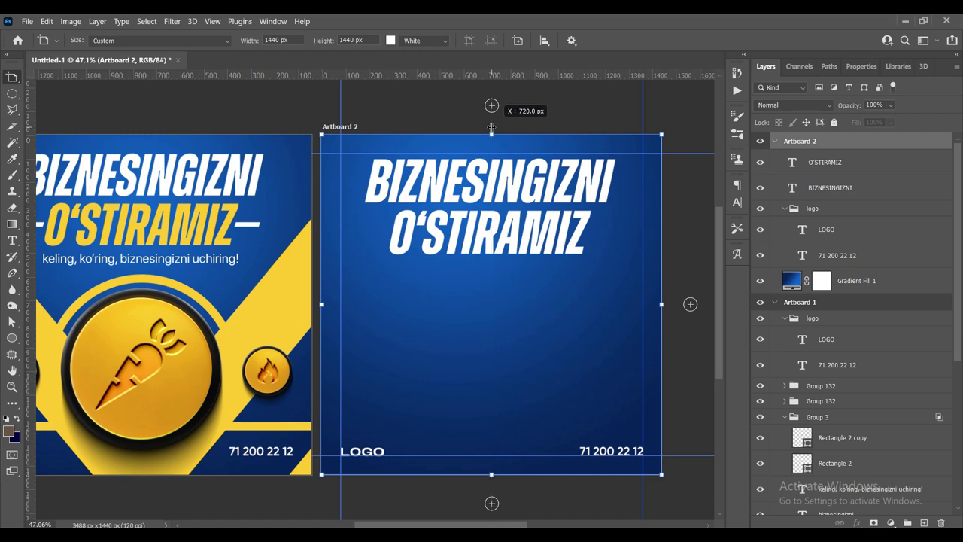
pyautogui.hotkey('shift', 'v')
pyautogui.click(519, 204)
pyautogui.keyDown('shift'); pyautogui.click(485, 180); pyautogui.keyUp('shift')
pyautogui.keyDown('alt'); pyautogui.scroll(5, 486, 169); pyautogui.keyUp('alt')
pyautogui.moveTo(486, 165); pyautogui.dragTo(489, 190)
pyautogui.scroll(2, 487, 180)
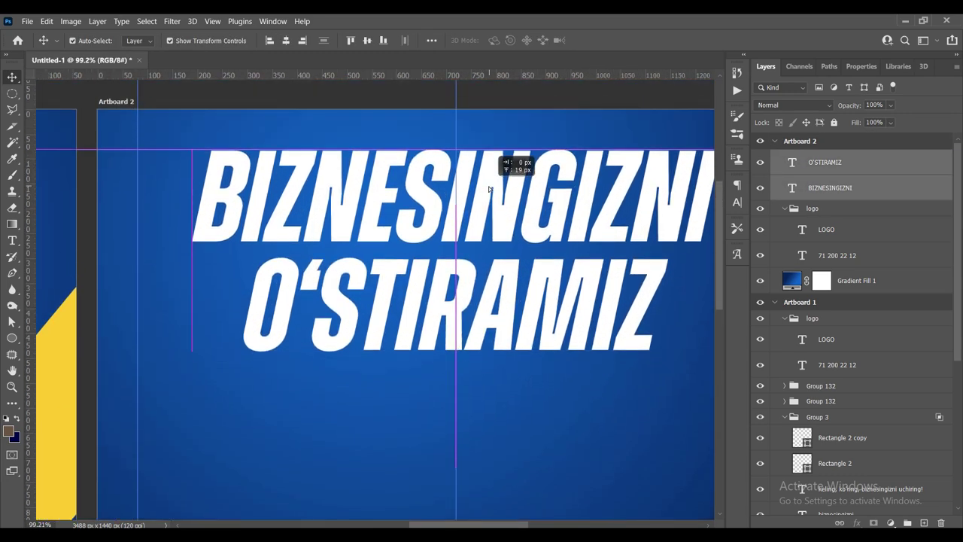
pyautogui.keyDown('alt'); pyautogui.scroll(-5, 572, 173); pyautogui.keyUp('alt')
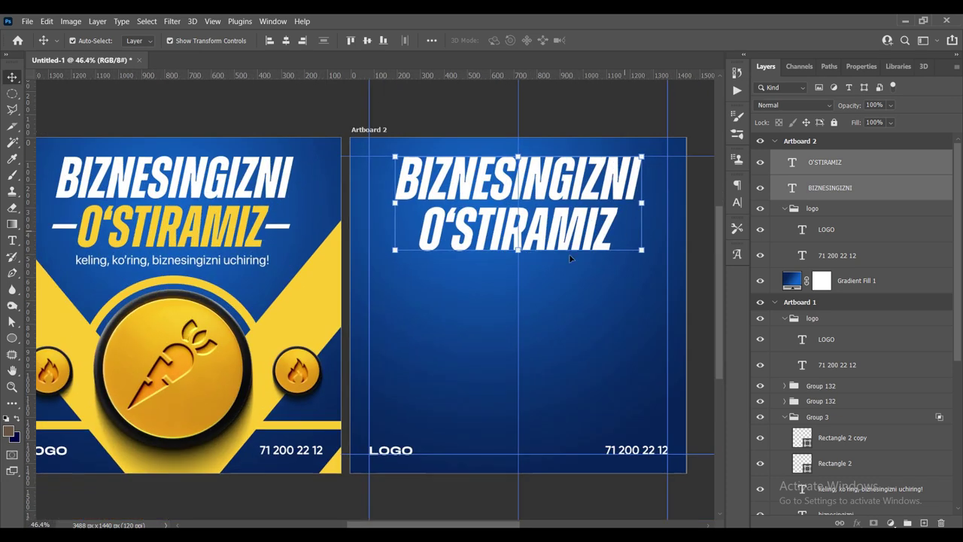
# Scale the headline down to about 95.6%.
pyautogui.hotkey('ctrl', 't')
pyautogui.moveTo(519, 250); pyautogui.dragTo(519, 246)
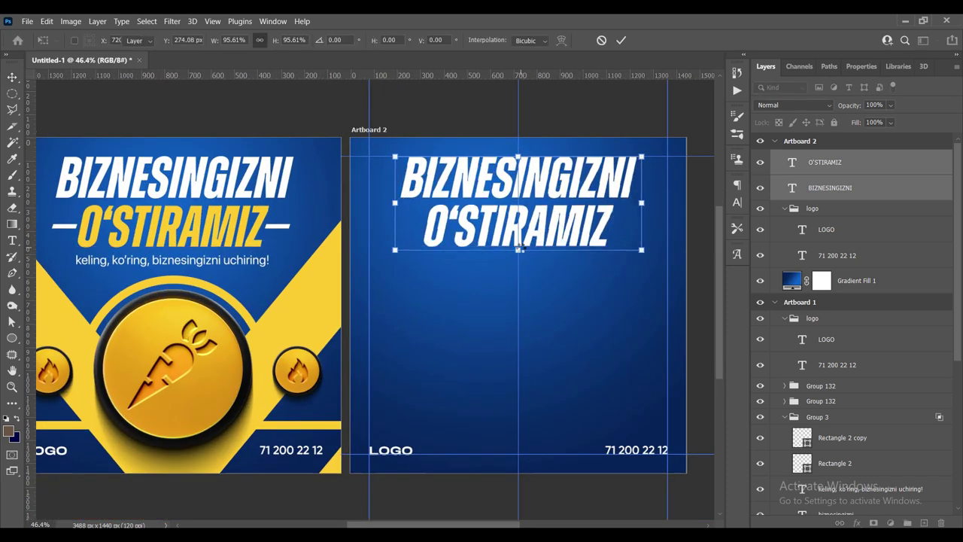
pyautogui.press('Return')
pyautogui.scroll(-1, 560, 158)
# Recolour the O‘STIRAMIZ text to #ffcc33, sampled from Artboard 1's yellow.
pyautogui.click(549, 196)
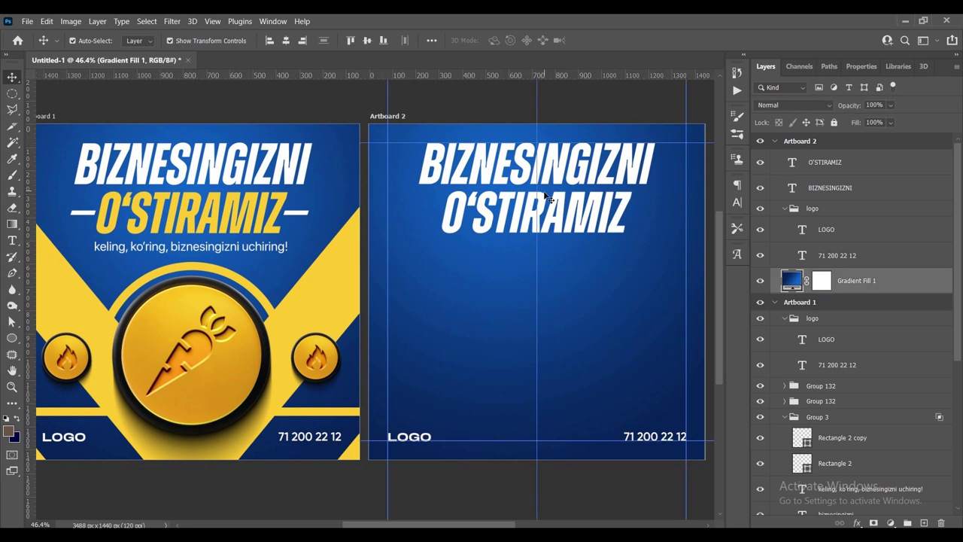
pyautogui.click(513, 212)
pyautogui.moveTo(205, 194); pyautogui.dragTo(229, 189)
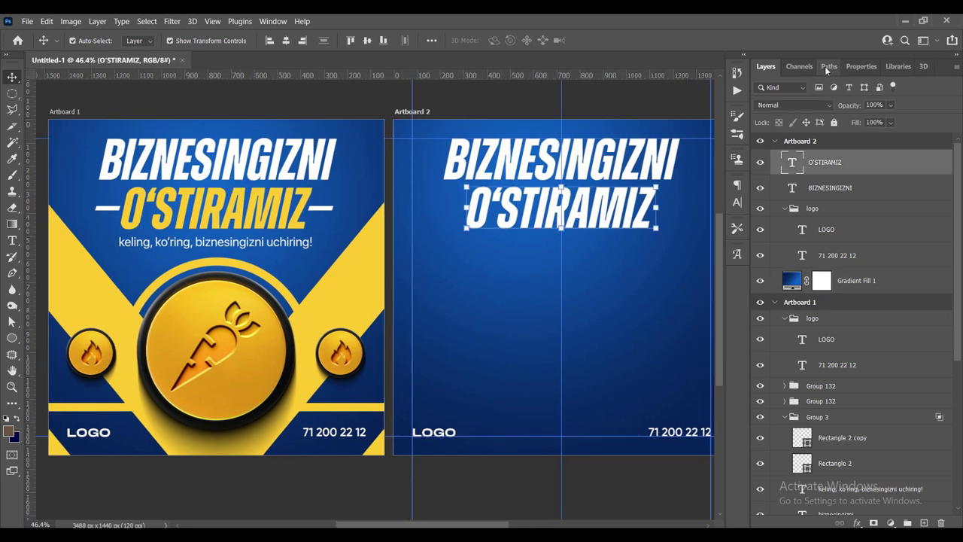
pyautogui.click(861, 66)
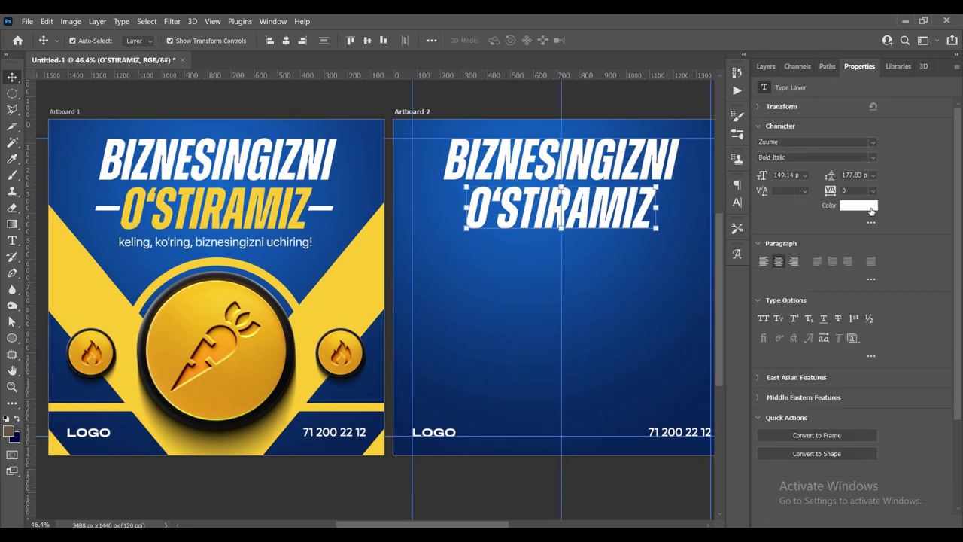
pyautogui.click(858, 205)
pyautogui.click(300, 192)
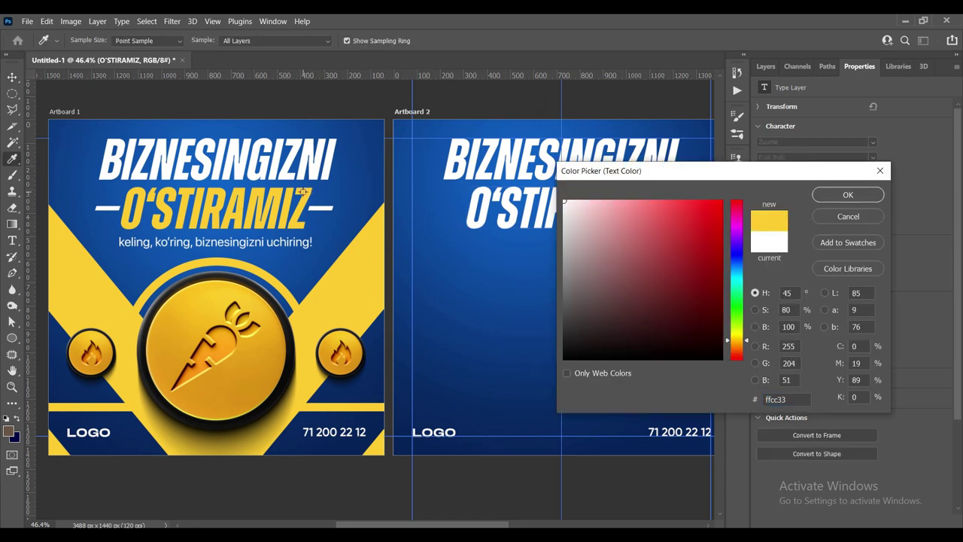
pyautogui.click(848, 195)
# Select Artboard 2 and fit both artboards in the window with the Move tool active.
pyautogui.hscroll(3, 302, 84)
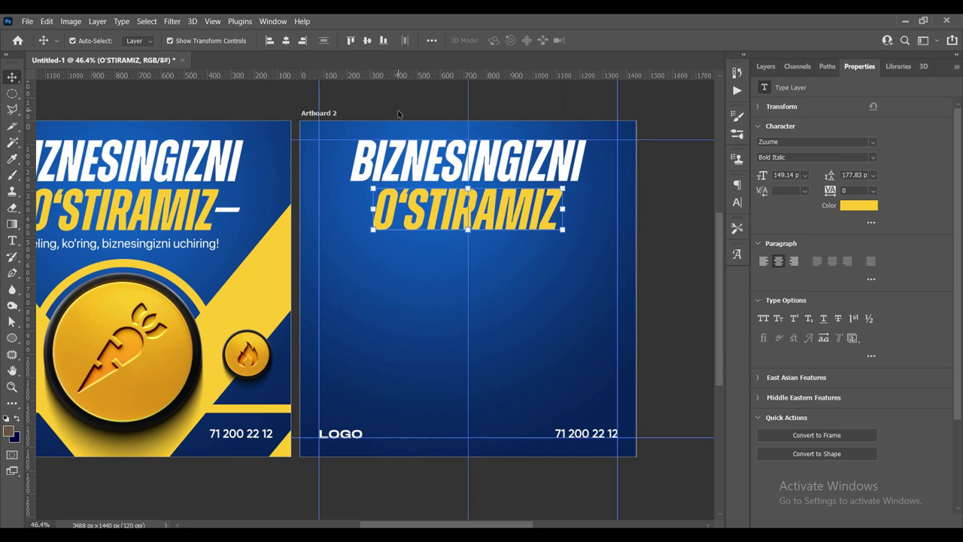
pyautogui.click(400, 115)
pyautogui.moveTo(400, 115); pyautogui.dragTo(413, 132)
pyautogui.press('v')
pyautogui.hotkey('ctrl', '0')
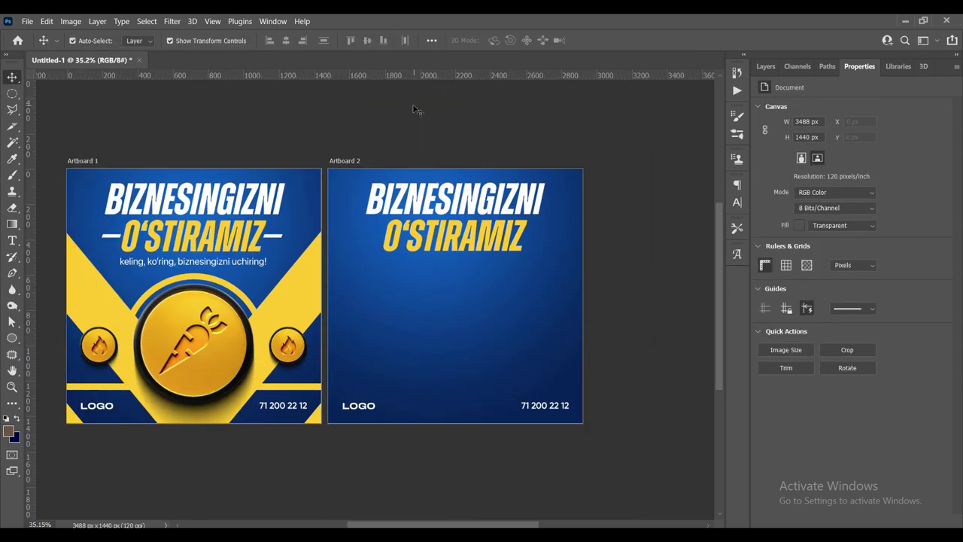
pyautogui.scroll(1, 158, 275)
pyautogui.scroll(1, 567, 266)
pyautogui.scroll(1, 567, 266)
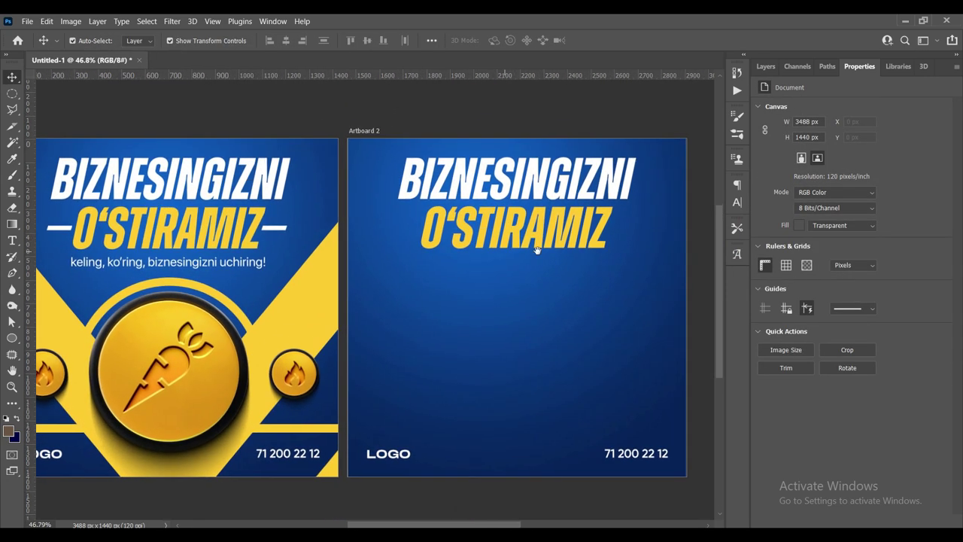
# Draw a thin white rectangle bar to the left of O‘STIRAMIZ.
pyautogui.scroll(1, 553, 243)
pyautogui.scroll(1, 553, 243)
pyautogui.click(12, 338)
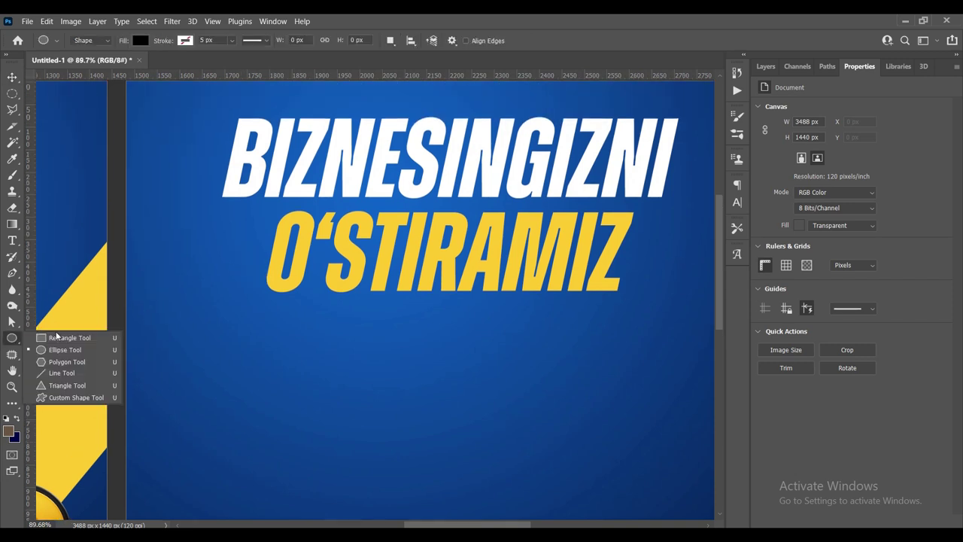
pyautogui.click(56, 338)
pyautogui.scroll(1, 208, 248)
pyautogui.scroll(1, 209, 248)
pyautogui.moveTo(170, 217)
pyautogui.mouseDown()
pyautogui.moveTo(308, 258)
pyautogui.moveTo(304, 241)
pyautogui.mouseUp()
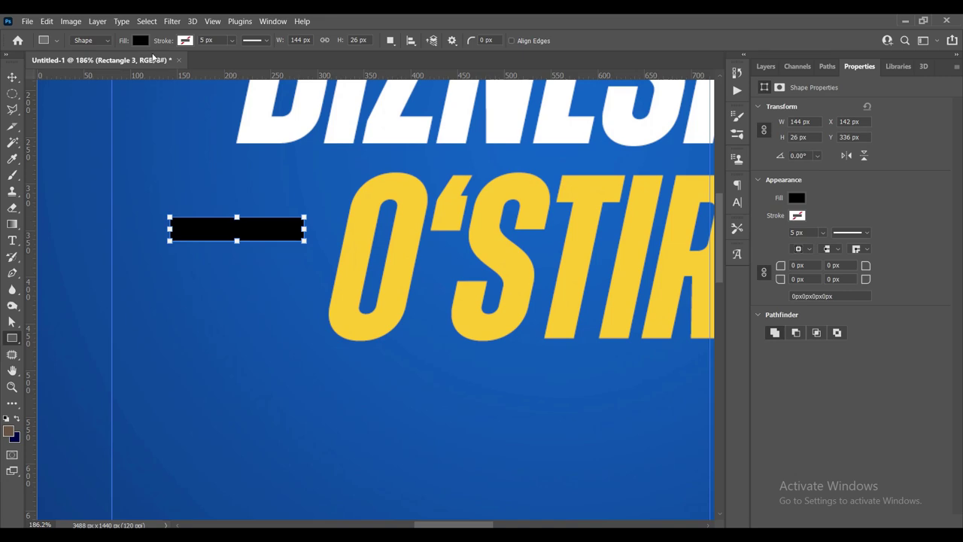
pyautogui.click(140, 39)
pyautogui.click(73, 106)
pyautogui.click(12, 76)
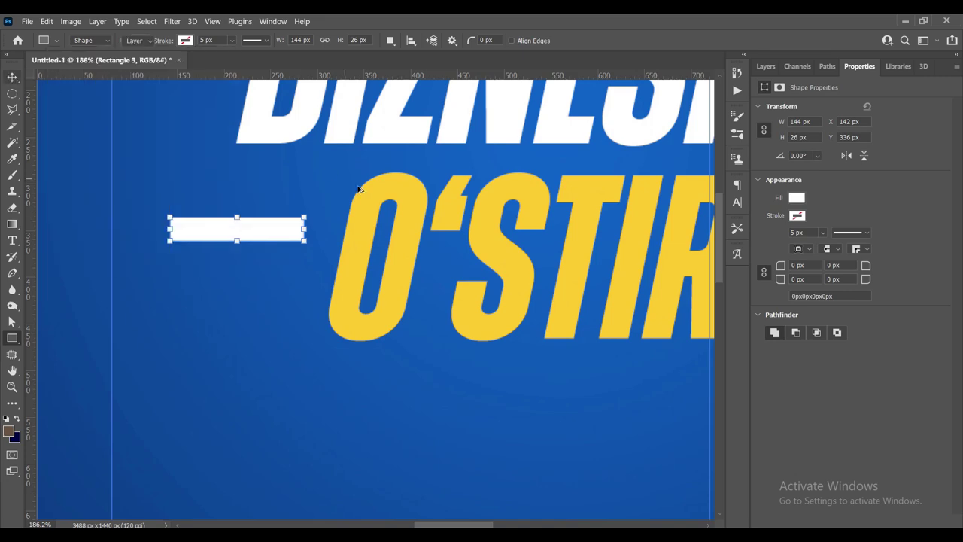
pyautogui.scroll(-3, 349, 215)
pyautogui.scroll(-2, 350, 216)
pyautogui.scroll(3, 350, 216)
pyautogui.scroll(2, 315, 213)
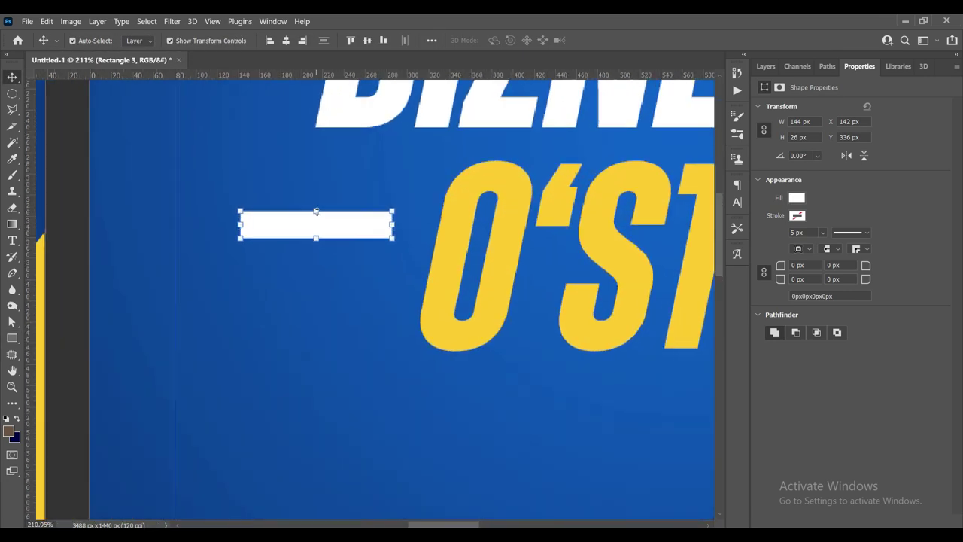
# Slant the white bar to match the italic text and move it level with the text.
pyautogui.hotkey('ctrl', 't')
pyautogui.moveTo(315, 213)
pyautogui.mouseDown()
pyautogui.moveTo(385, 233)
pyautogui.moveTo(373, 233)
pyautogui.mouseUp()
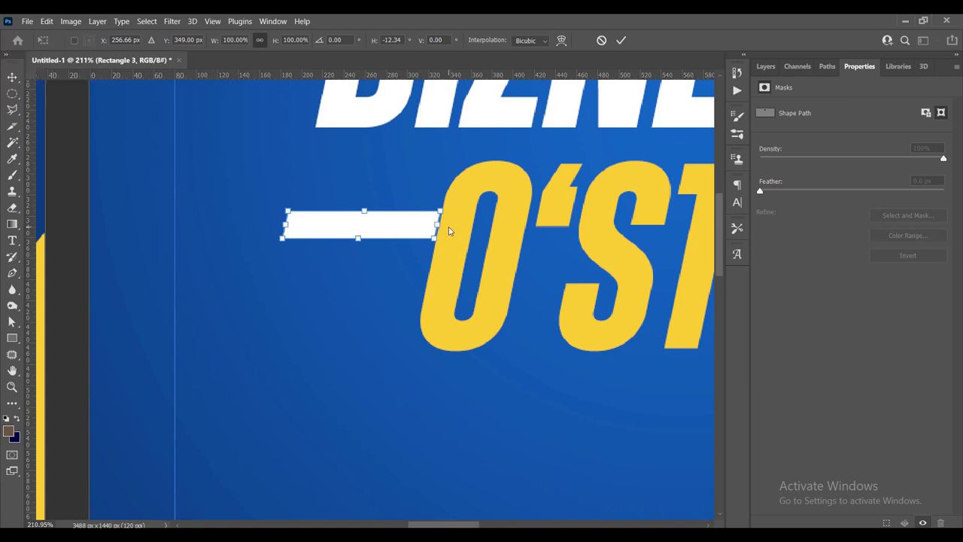
pyautogui.scroll(1, 444, 226)
pyautogui.scroll(4, 436, 201)
pyautogui.moveTo(346, 195); pyautogui.dragTo(350, 196)
pyautogui.scroll(-4, 405, 202)
pyautogui.scroll(-2, 405, 210)
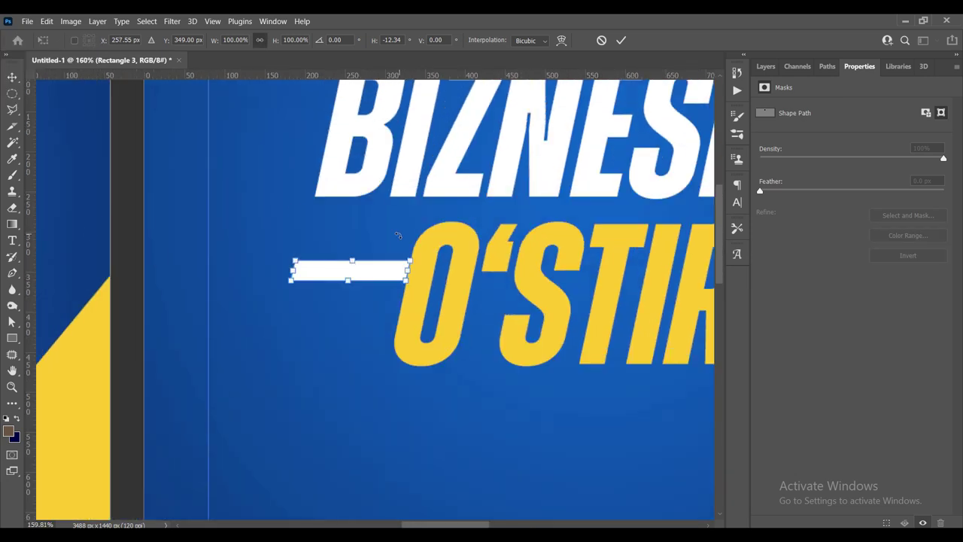
pyautogui.moveTo(388, 274); pyautogui.dragTo(374, 275)
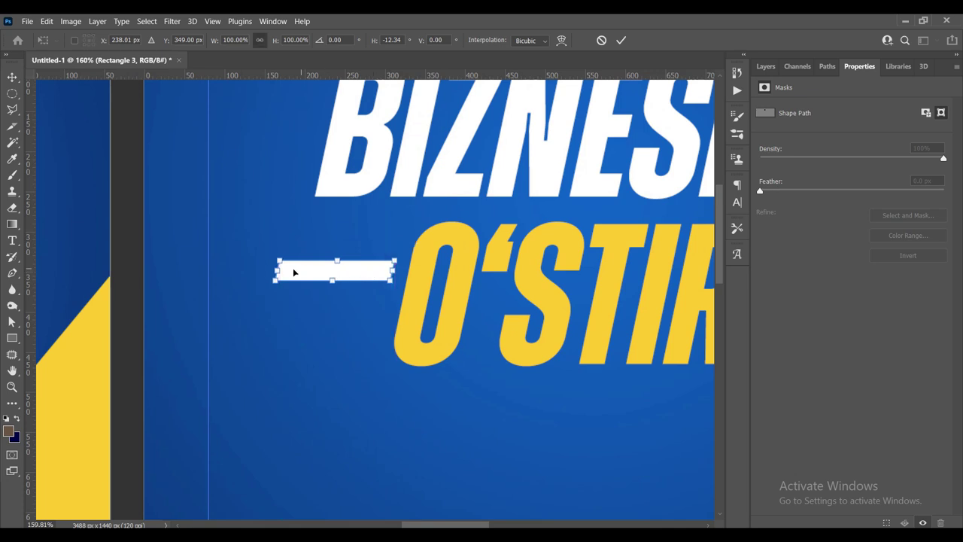
pyautogui.moveTo(274, 270); pyautogui.dragTo(301, 273)
pyautogui.hotkey('ctrl', 'z')
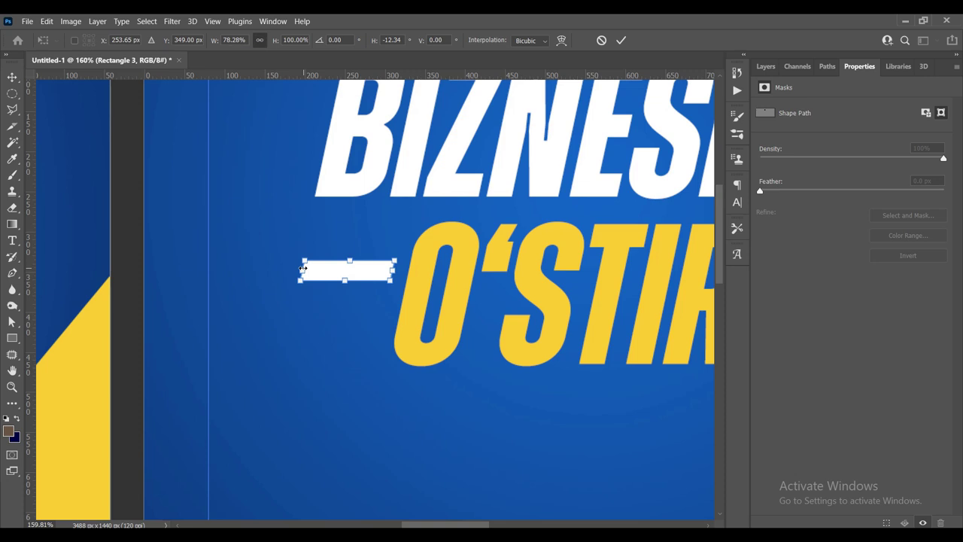
pyautogui.press('Return')
pyautogui.moveTo(365, 277); pyautogui.dragTo(365, 287)
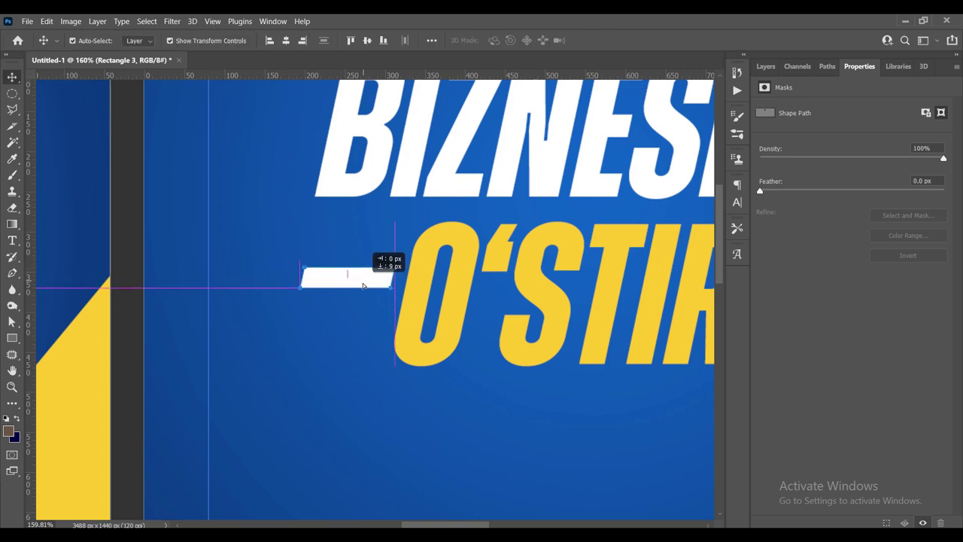
# Align the bar's vertical centre with the O‘STIRAMIZ text.
pyautogui.keyDown('shift'); pyautogui.click(456, 232); pyautogui.keyUp('shift')
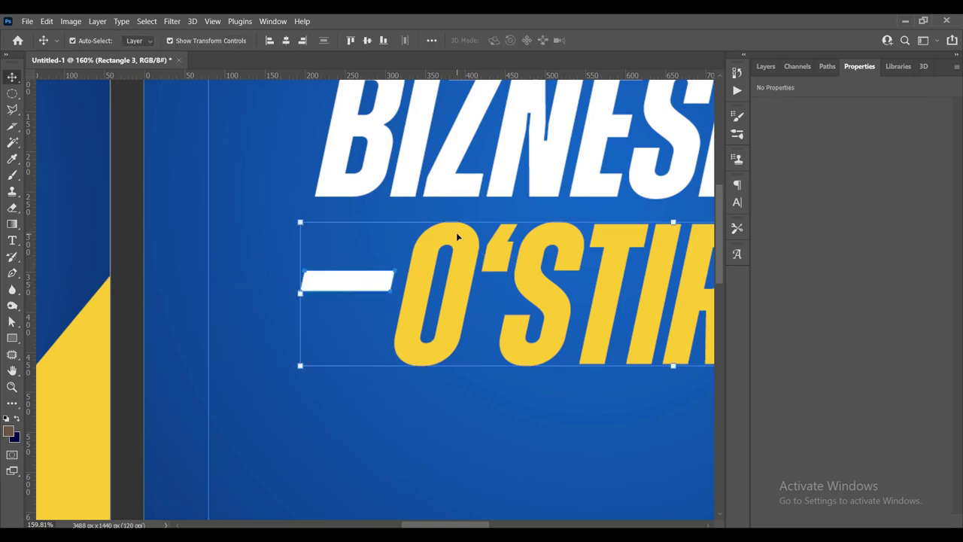
pyautogui.click(367, 40)
pyautogui.click(265, 191)
pyautogui.scroll(-3, 264, 190)
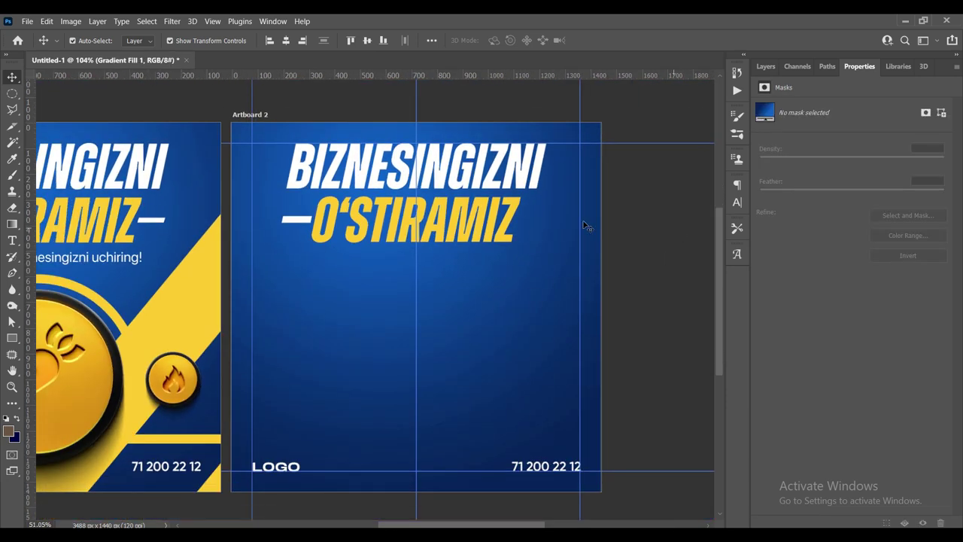
pyautogui.scroll(2, 435, 225)
pyautogui.click(320, 230)
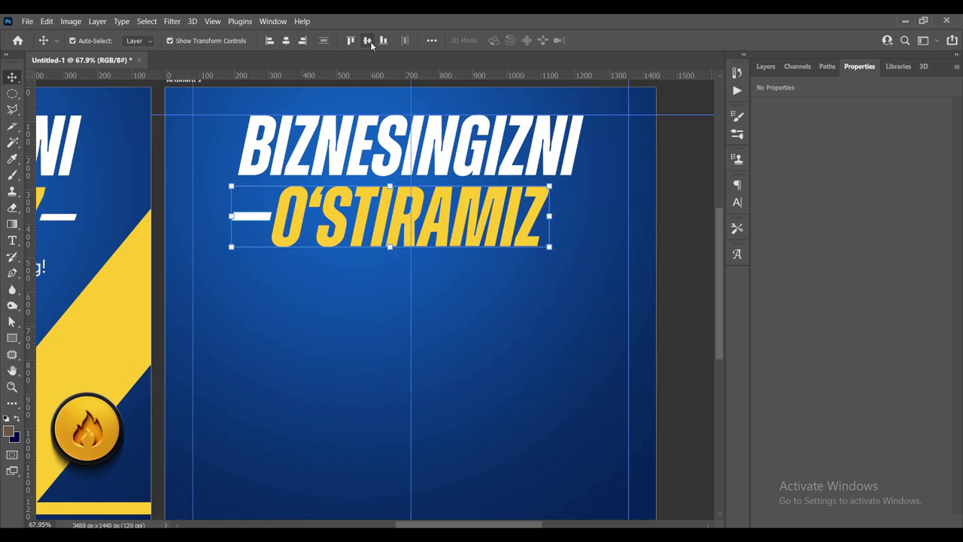
pyautogui.click(688, 197)
pyautogui.scroll(2, 263, 228)
pyautogui.scroll(-2, 255, 233)
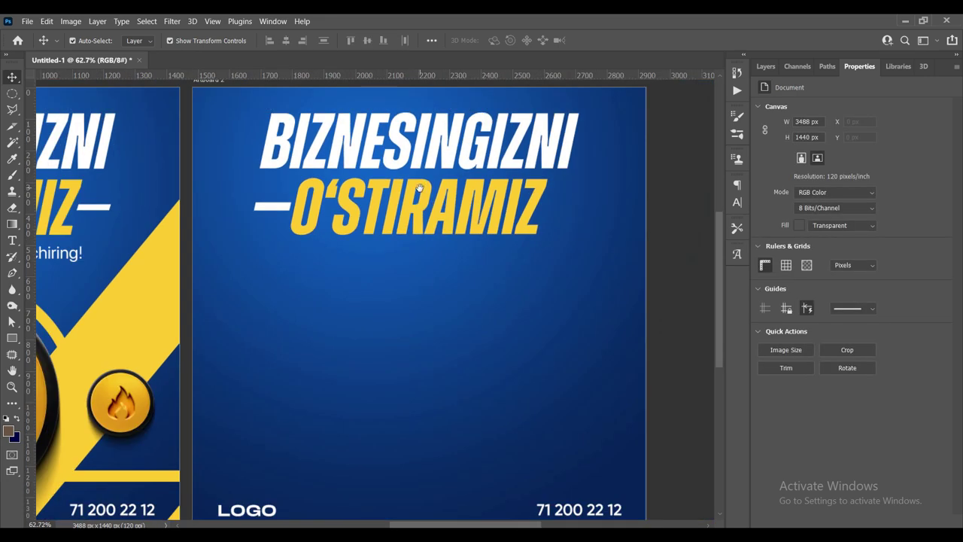
pyautogui.scroll(1, 248, 241)
# Copy the white dash to the right side of O‘STIRAMIZ.
pyautogui.click(248, 250)
pyautogui.scroll(2, 248, 251)
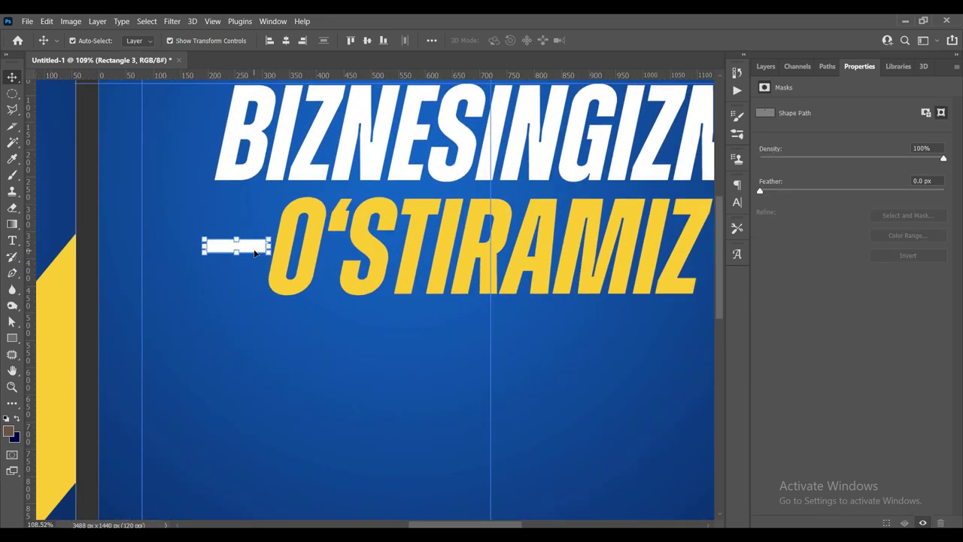
pyautogui.scroll(-2, 254, 256)
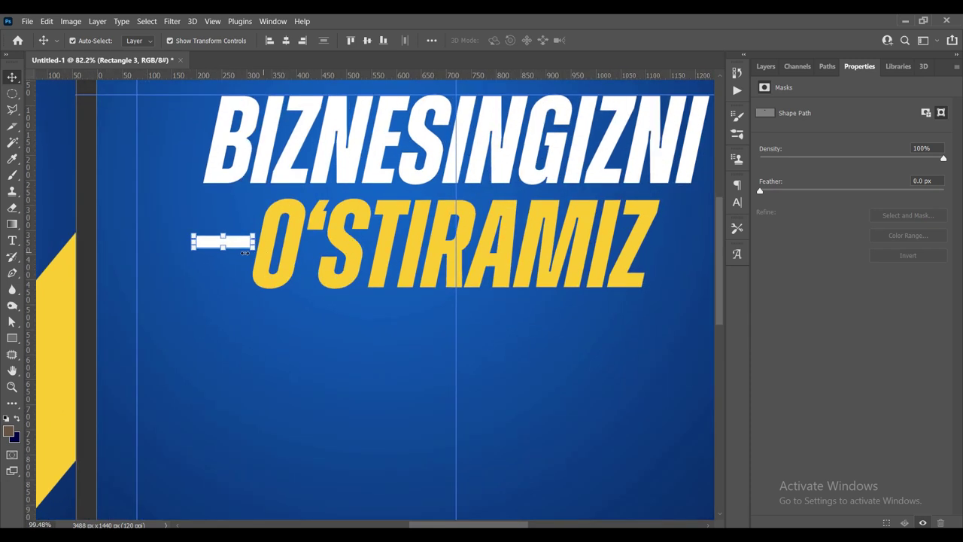
pyautogui.scroll(-2, 253, 246)
pyautogui.moveTo(233, 215); pyautogui.dragTo(659, 212)
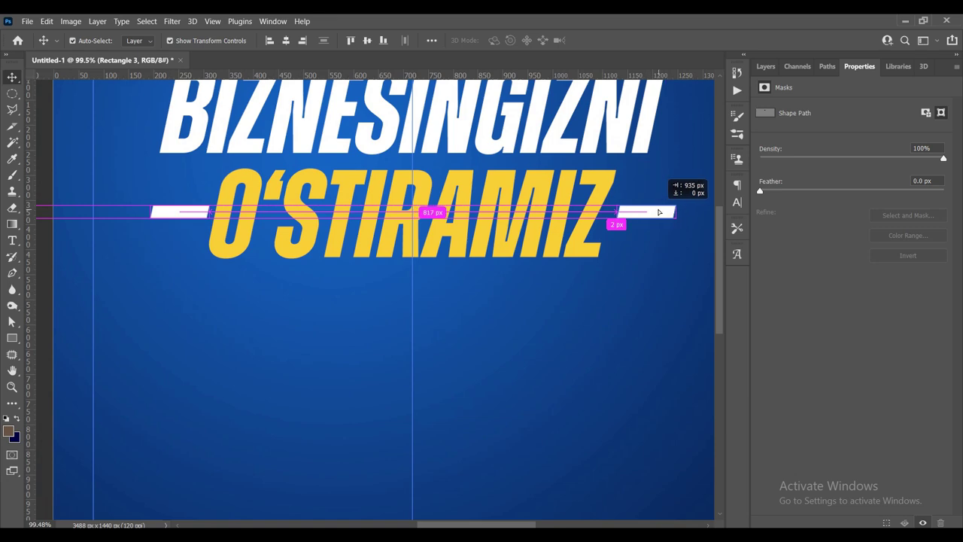
pyautogui.keyDown('shift'); pyautogui.click(200, 214); pyautogui.keyUp('shift')
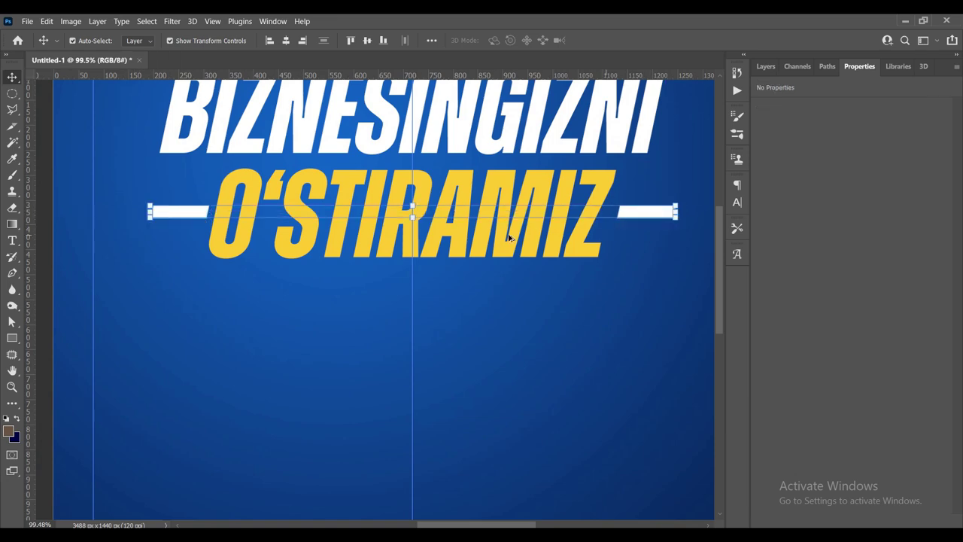
pyautogui.scroll(-3, 636, 215)
pyautogui.hotkey('ctrl', 'd')
pyautogui.scroll(3, 564, 243)
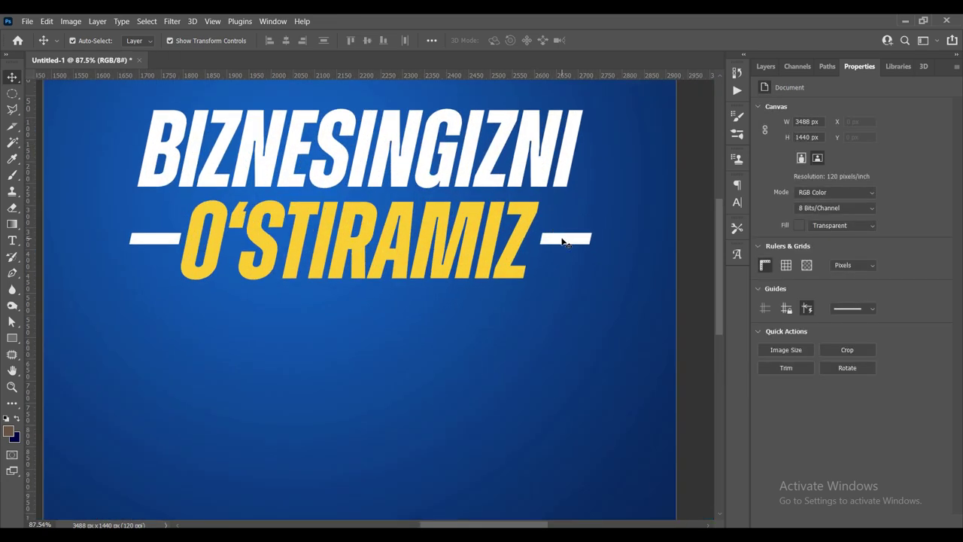
pyautogui.scroll(2, 316, 240)
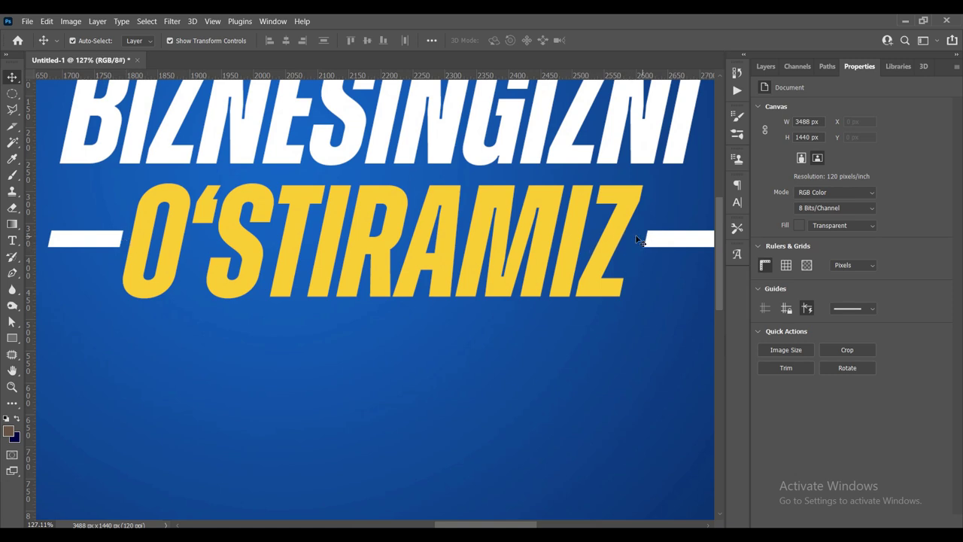
# Move the right dash in tight against the Z and zoom out to show both artboards.
pyautogui.moveTo(662, 243); pyautogui.dragTo(648, 243)
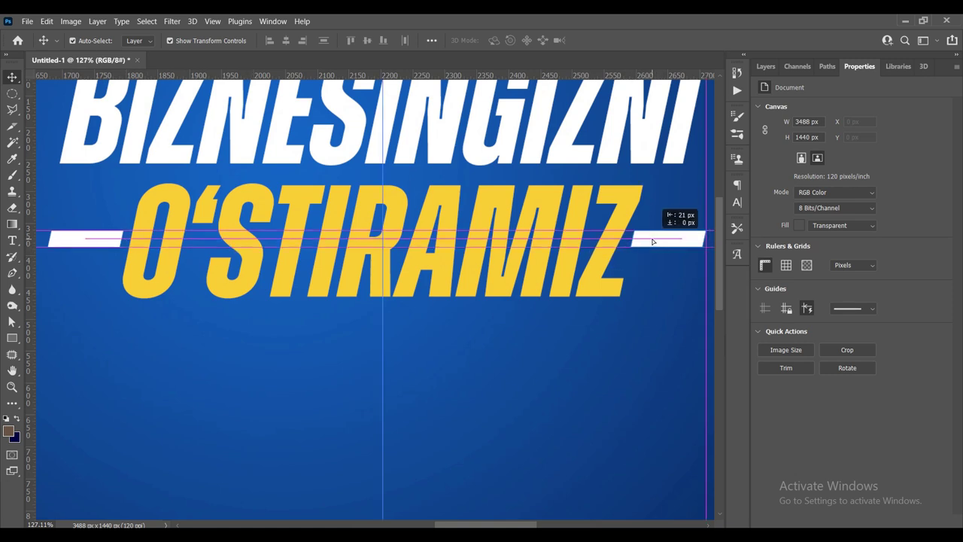
pyautogui.scroll(-2, 580, 286)
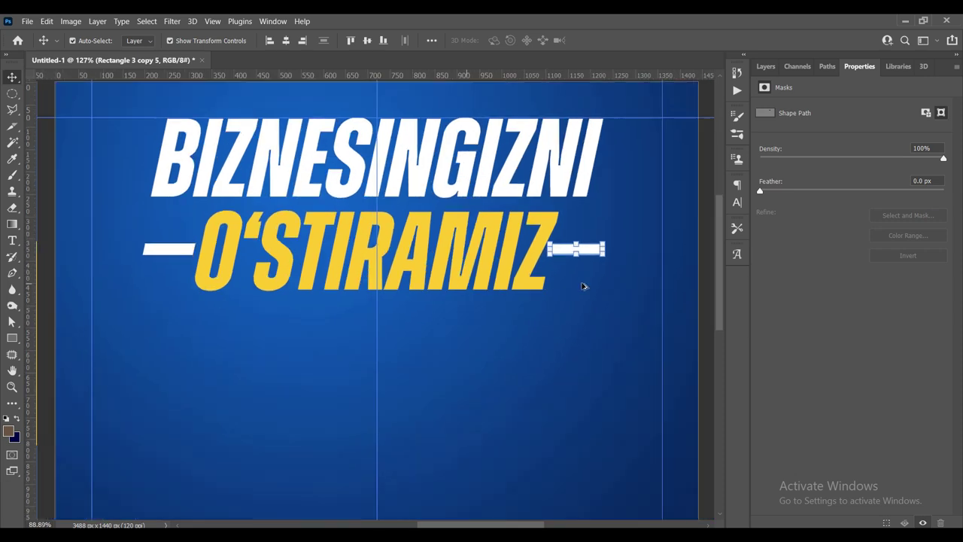
pyautogui.scroll(4, 572, 233)
pyautogui.scroll(3, 570, 227)
pyautogui.scroll(-3, 583, 241)
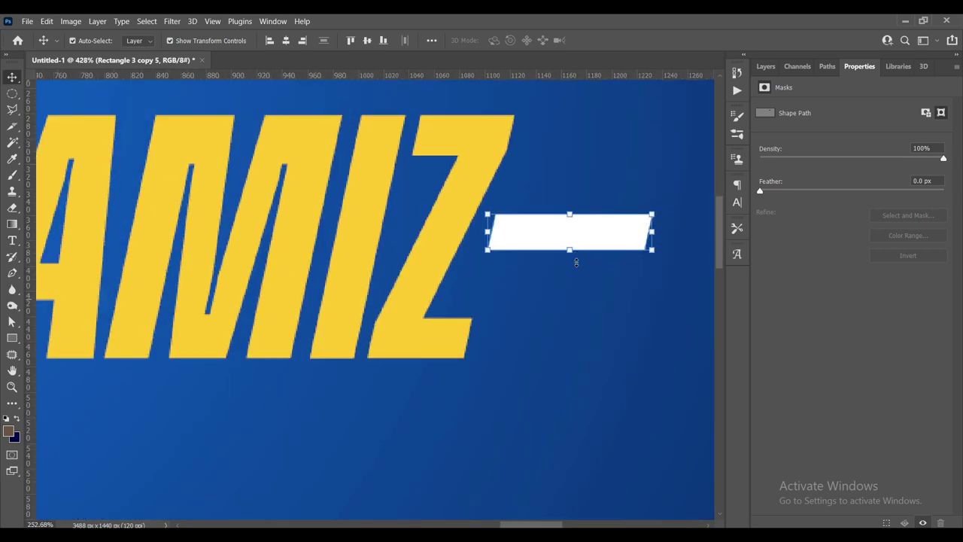
pyautogui.scroll(-3, 579, 263)
pyautogui.scroll(-2, 662, 263)
pyautogui.click(680, 261)
pyautogui.moveTo(680, 260)
pyautogui.mouseDown()
pyautogui.moveTo(682, 225)
pyautogui.moveTo(699, 219)
pyautogui.mouseUp()
pyautogui.scroll(-1, 667, 237)
pyautogui.scroll(2, 628, 238)
pyautogui.scroll(-2, 628, 238)
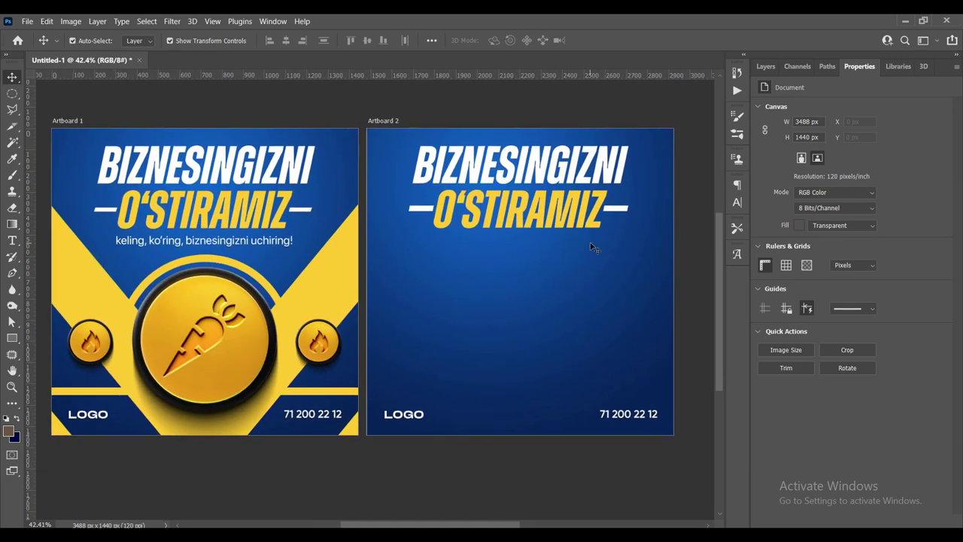
# Start a text layer on Artboard 2 in SF Pro Display Regular, 24 pt, white.
pyautogui.scroll(3, 567, 246)
pyautogui.press('t')
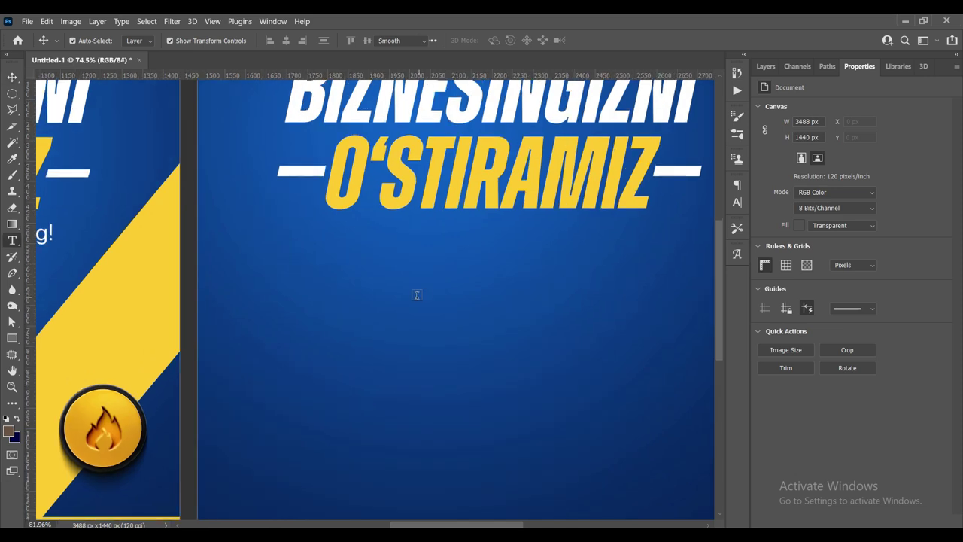
pyautogui.click(394, 296)
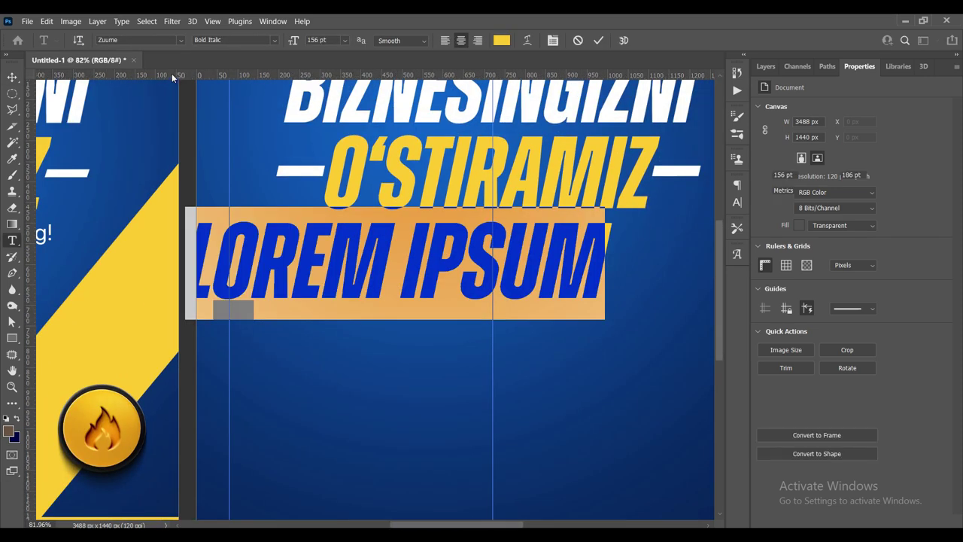
pyautogui.click(181, 39)
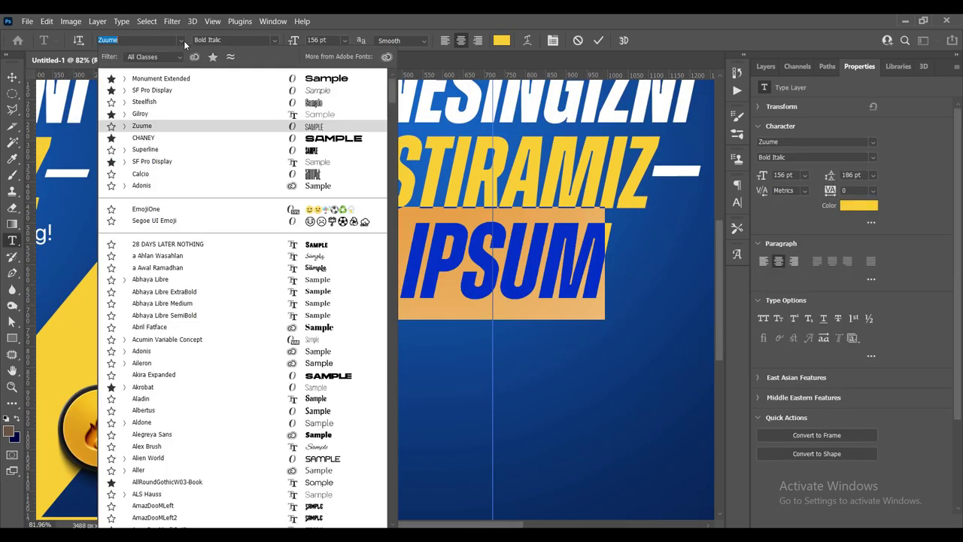
pyautogui.click(181, 90)
pyautogui.click(344, 40)
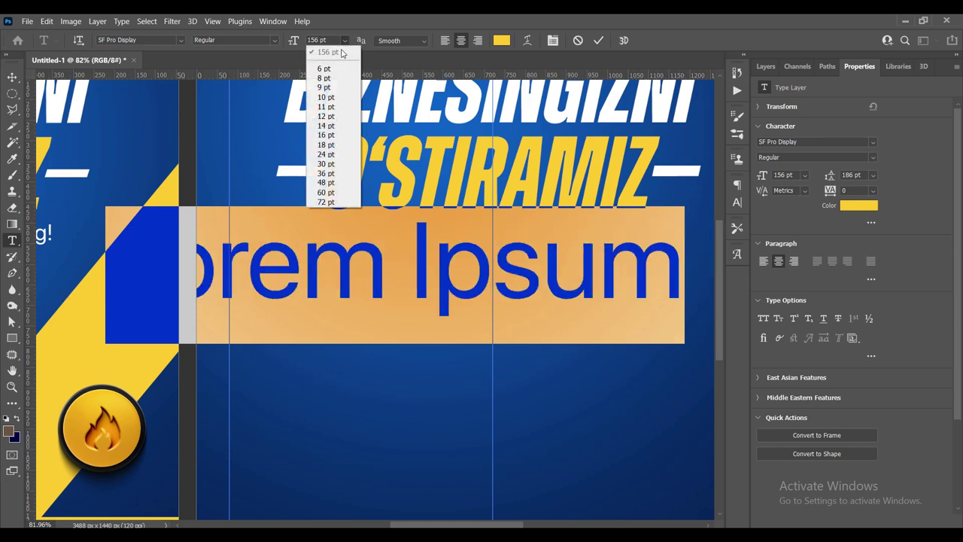
pyautogui.click(336, 156)
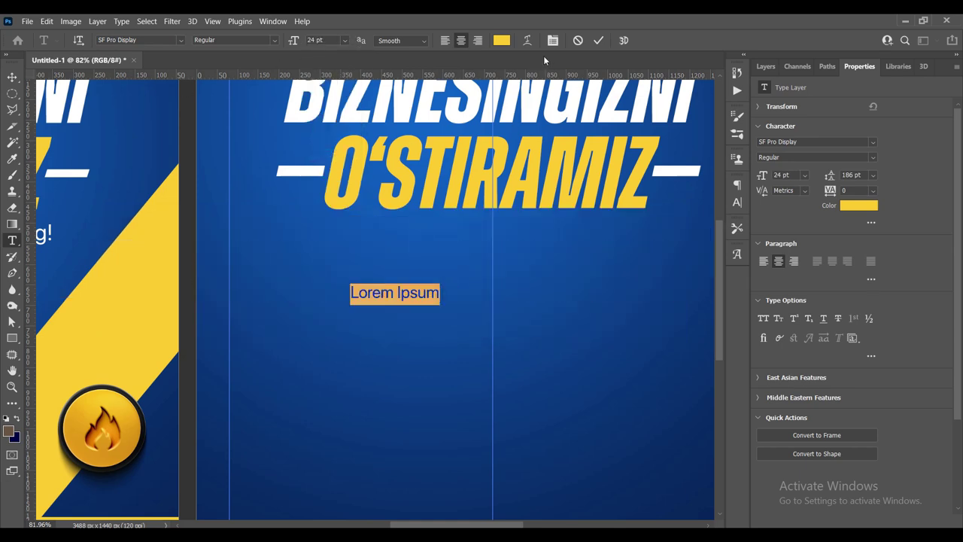
pyautogui.click(501, 40)
pyautogui.moveTo(603, 223); pyautogui.dragTo(564, 201)
pyautogui.click(847, 194)
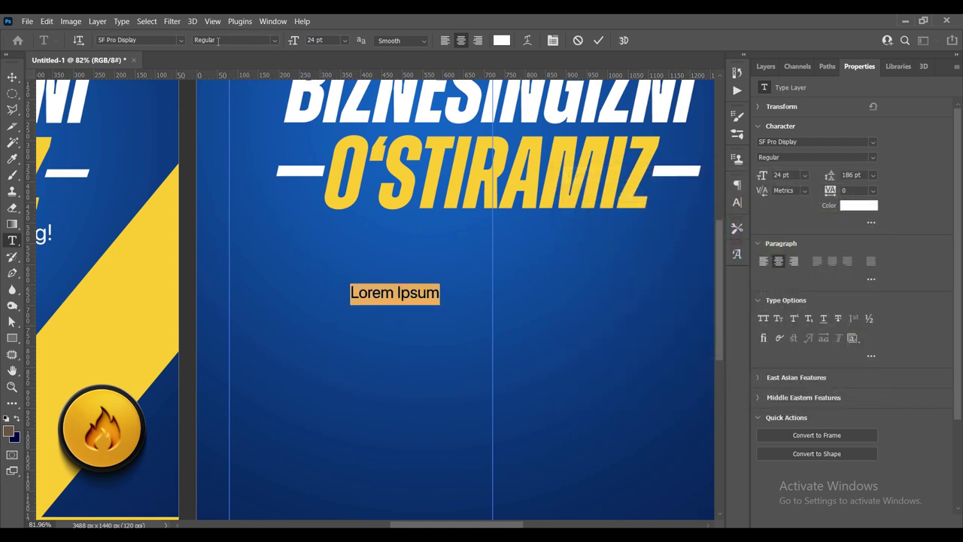
# Replace the placeholder with 'Keling, ko‘ring, biznesingizni uchiring!' and commit the text.
pyautogui.click(418, 293)
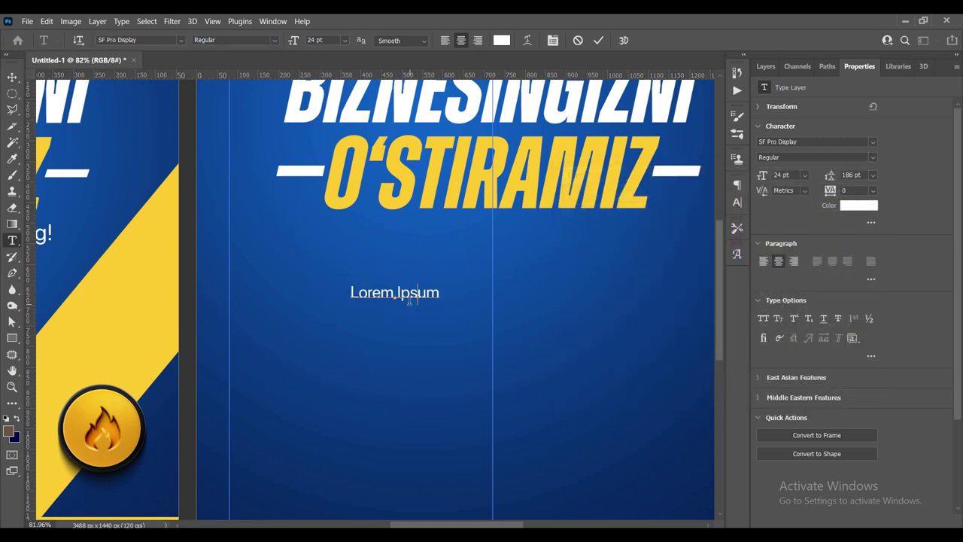
pyautogui.tripleClick(402, 297)
pyautogui.click(399, 295)
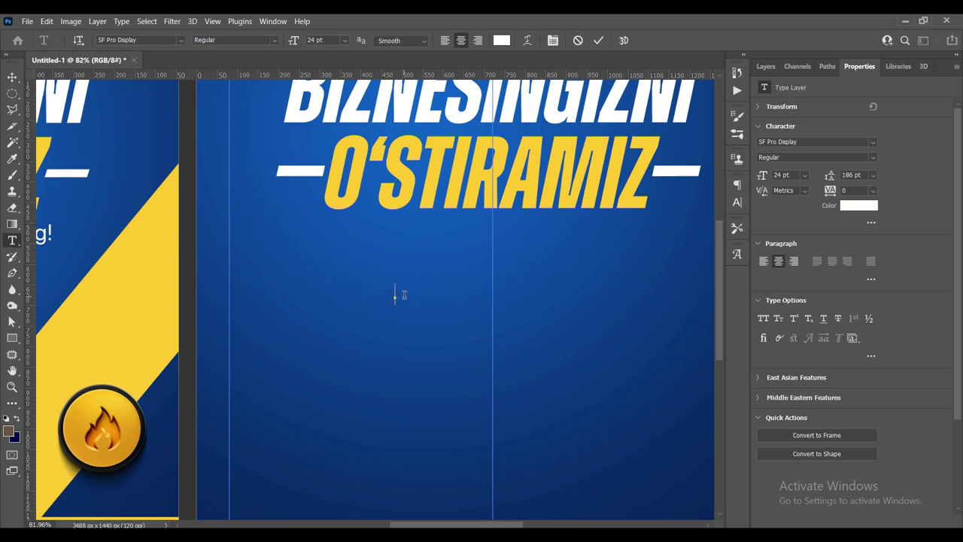
pyautogui.write('лП')
pyautogui.press('super+space')
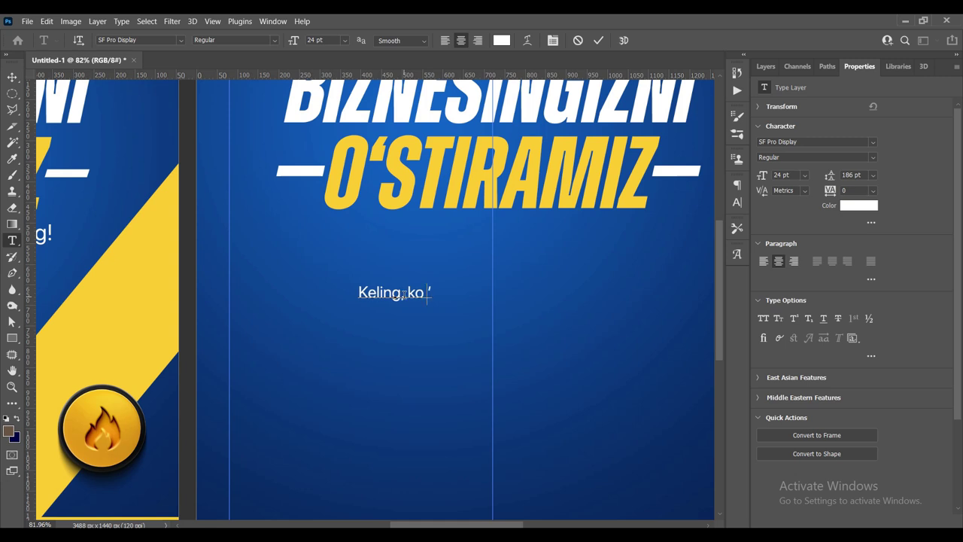
pyautogui.write('rimg')
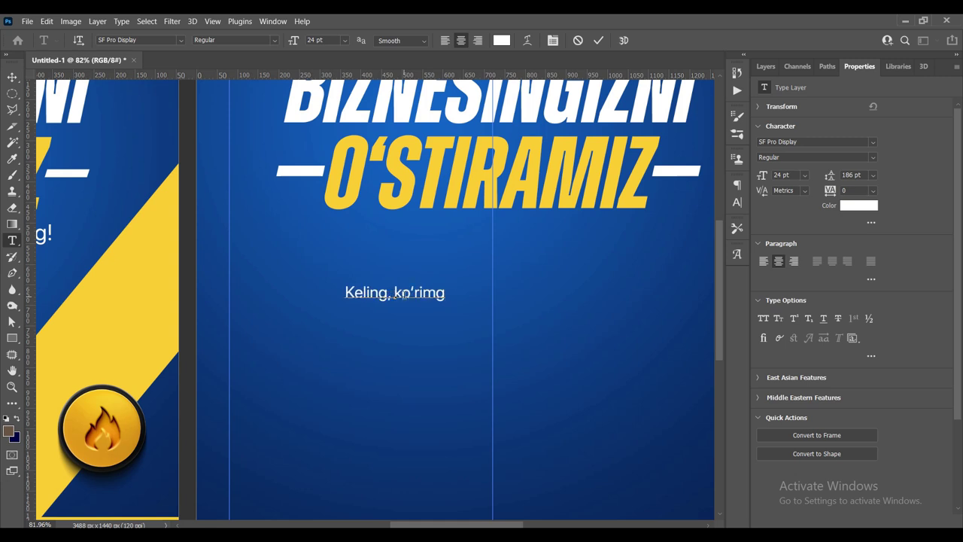
pyautogui.press('BackSpace')
pyautogui.press('BackSpace')
pyautogui.write('ng')
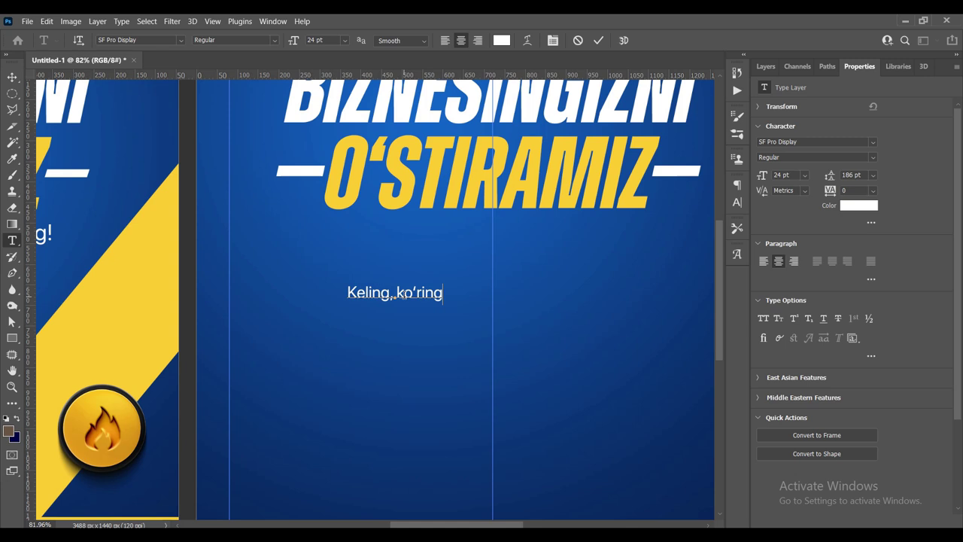
pyautogui.write(', biznesin')
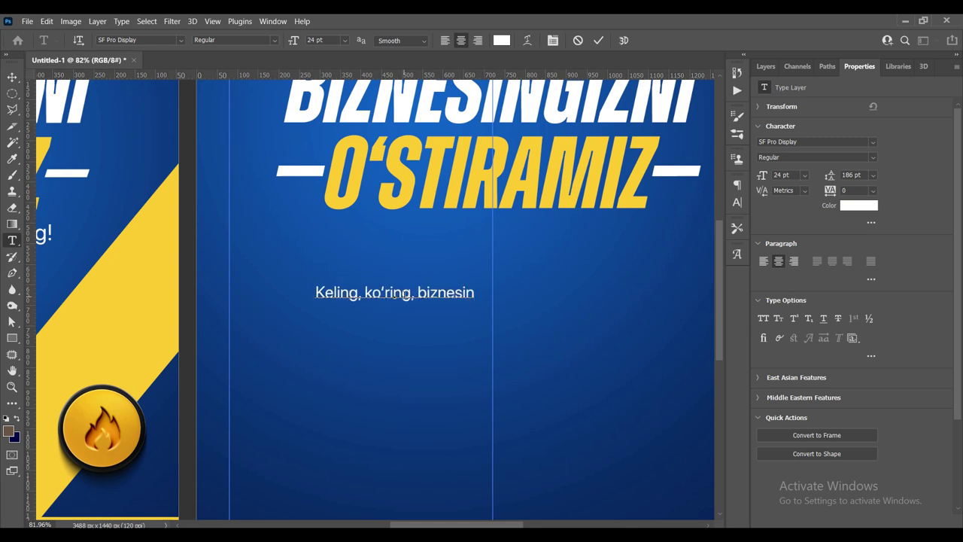
pyautogui.write('gizni uchitin')
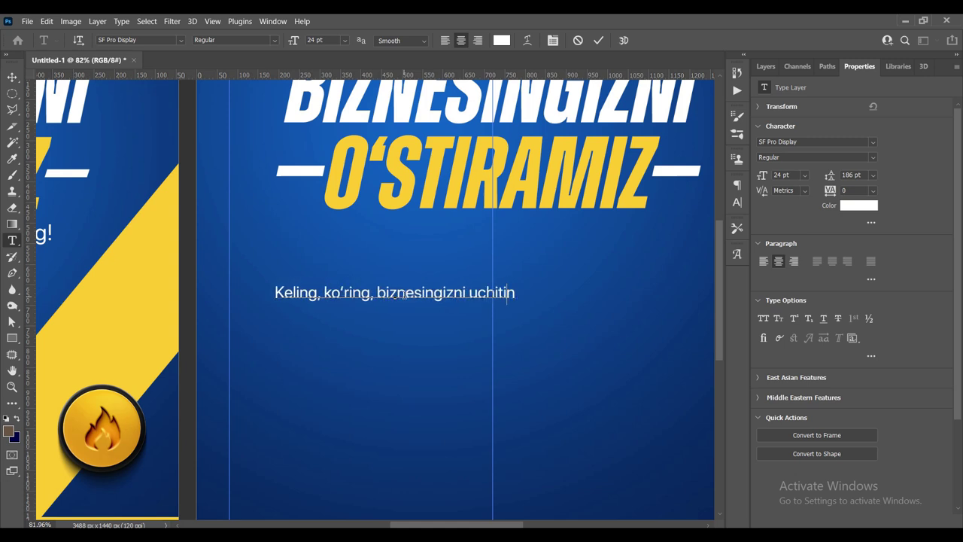
pyautogui.press('BackSpace')
pyautogui.press('BackSpace')
pyautogui.press('BackSpace')
pyautogui.write('rig')
pyautogui.press('BackSpace')
pyautogui.write('ng!')
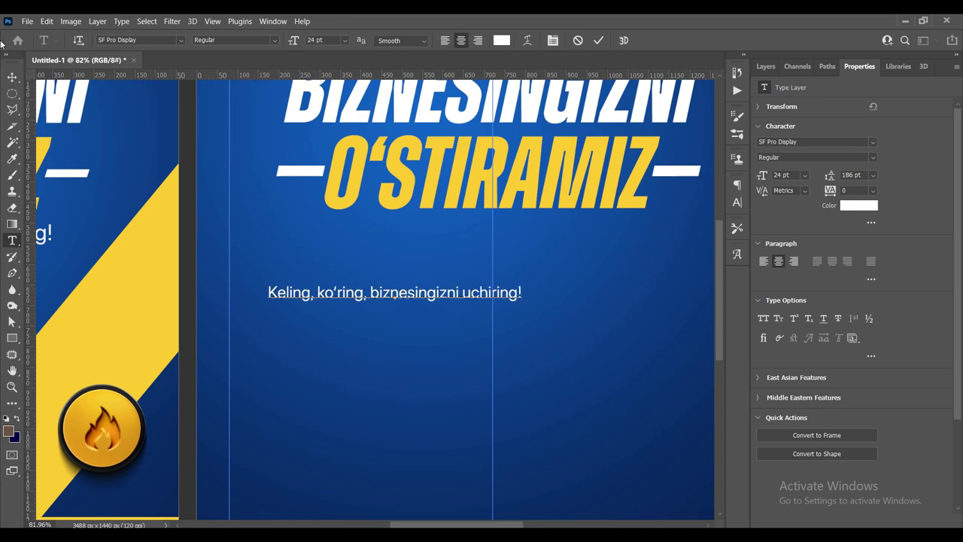
pyautogui.click(12, 77)
# Move the subtitle up under the headline, centre it, and nudge it down slightly.
pyautogui.scroll(-2, 406, 248)
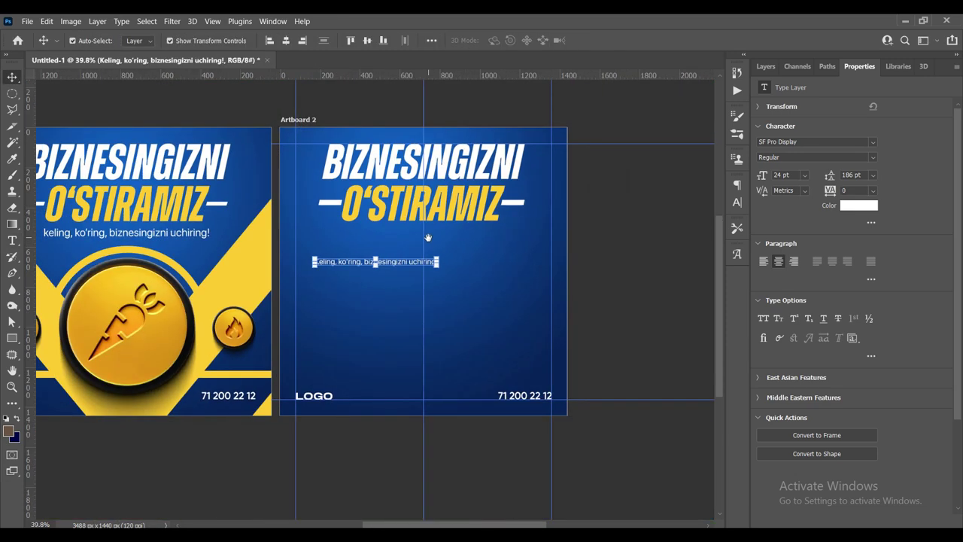
pyautogui.scroll(-1, 501, 263)
pyautogui.scroll(2, 503, 269)
pyautogui.moveTo(453, 259); pyautogui.dragTo(416, 268)
pyautogui.scroll(1, 402, 299)
pyautogui.moveTo(387, 303); pyautogui.dragTo(492, 252)
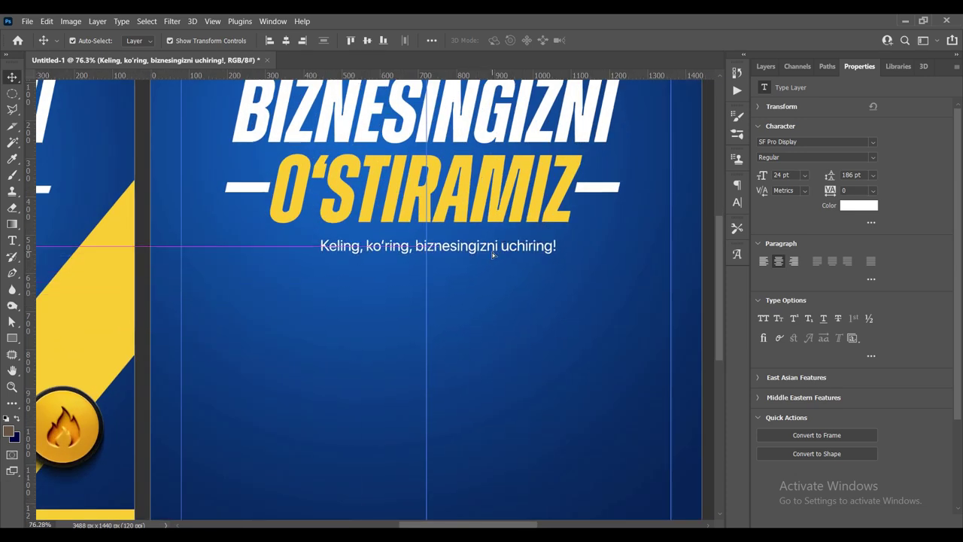
pyautogui.scroll(1, 492, 252)
pyautogui.scroll(1, 492, 252)
pyautogui.moveTo(490, 247)
pyautogui.mouseDown()
pyautogui.moveTo(466, 246)
pyautogui.moveTo(446, 192)
pyautogui.mouseUp()
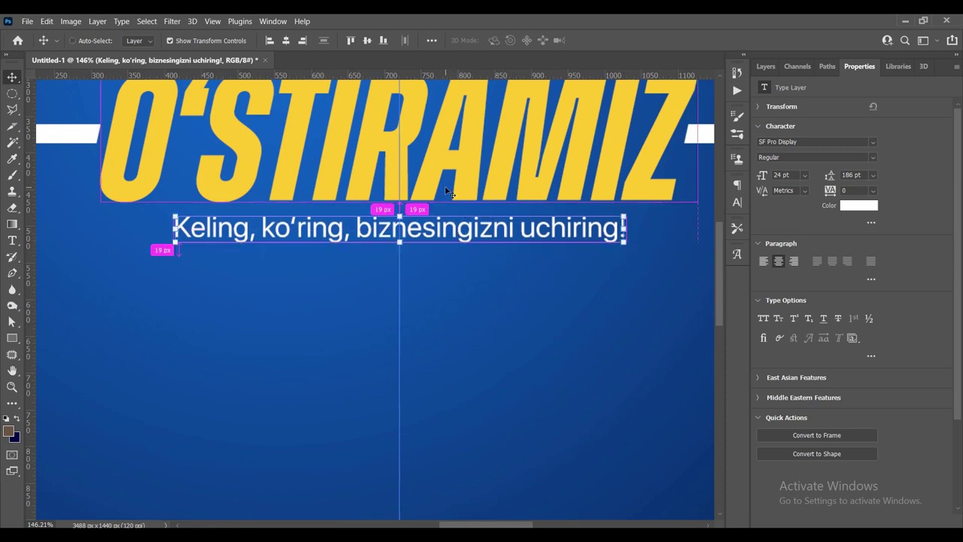
pyautogui.press('Down')
pyautogui.press('Down')
pyautogui.press('Down')
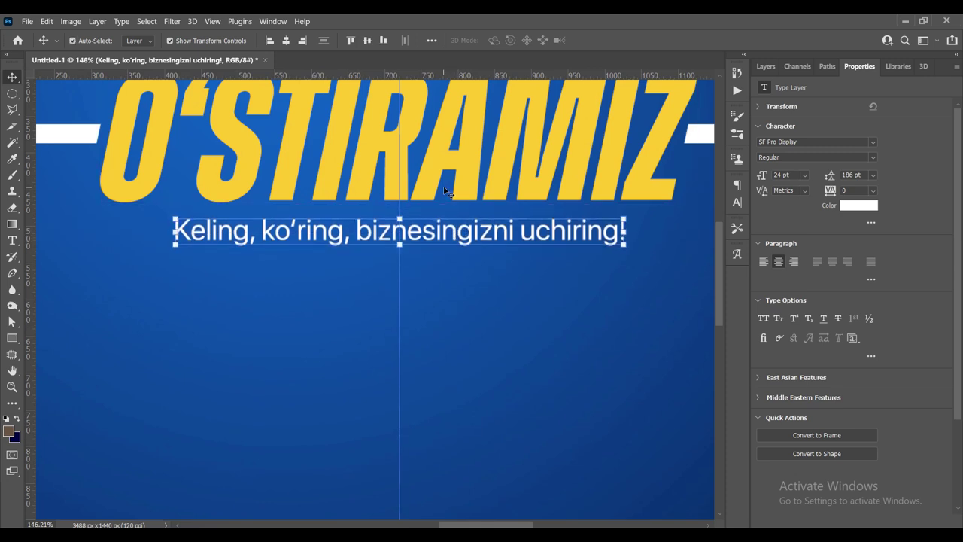
pyautogui.press('Down')
pyautogui.press('Down')
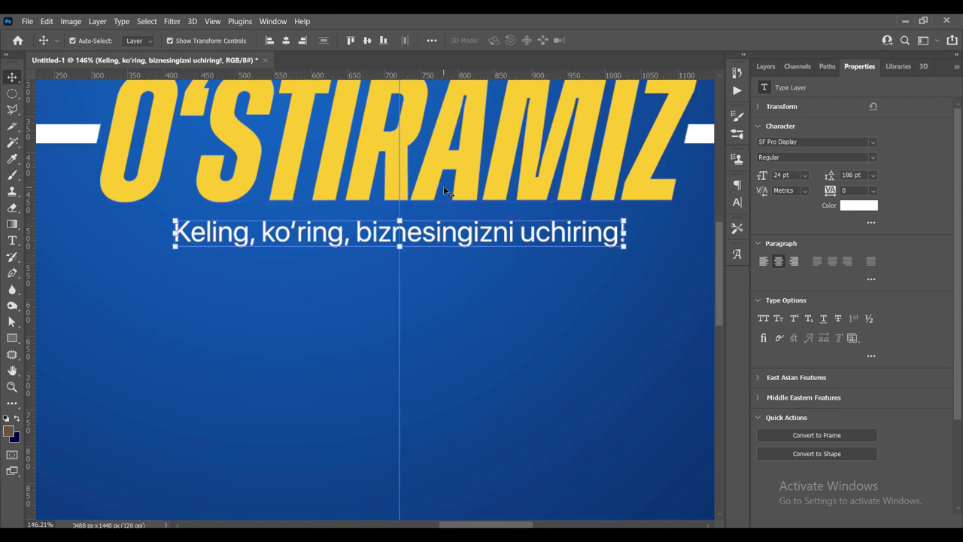
pyautogui.press('ctrl')
# Enlarge the subtitle proportionally and lower it slightly below O'STIRAMIZ.
pyautogui.scroll(-5, 491, 274)
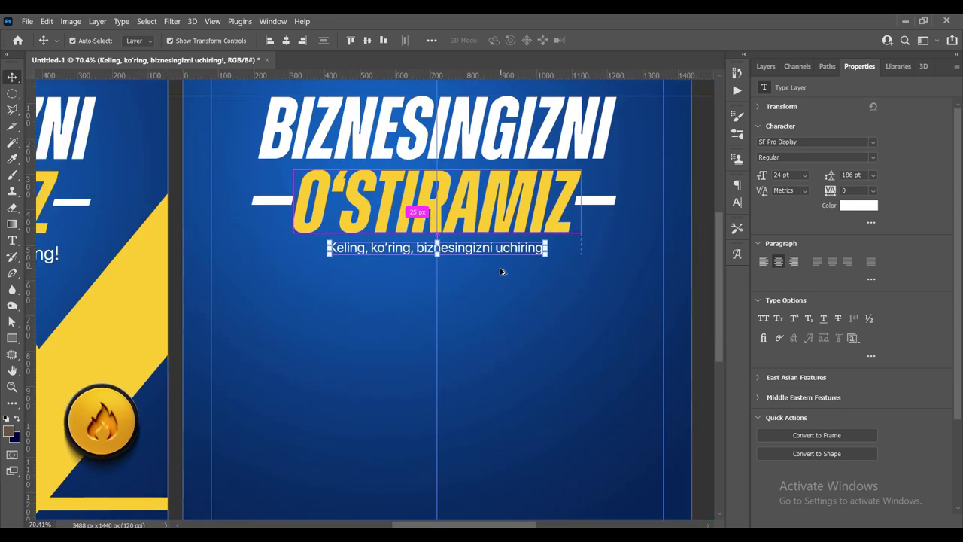
pyautogui.scroll(2, 533, 263)
pyautogui.scroll(2, 536, 265)
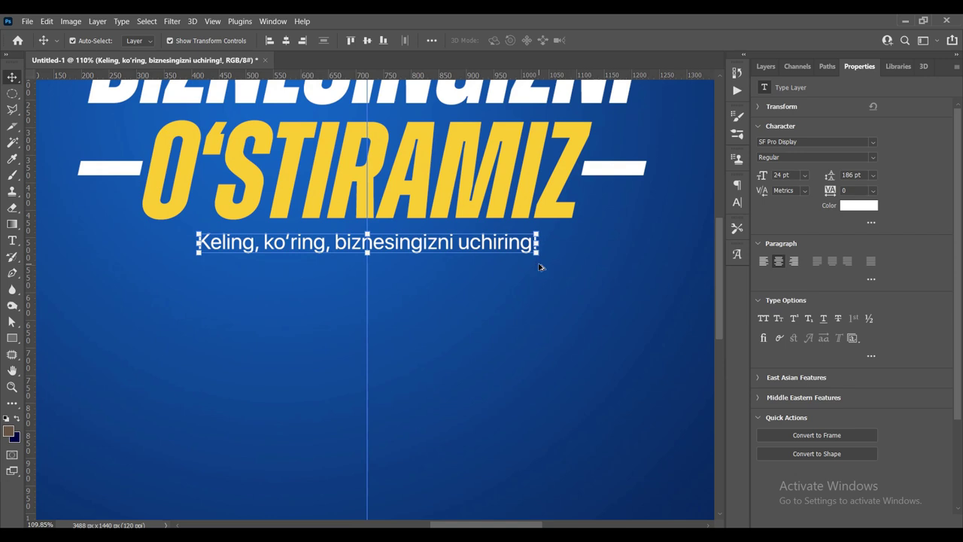
pyautogui.moveTo(539, 255); pyautogui.dragTo(580, 263)
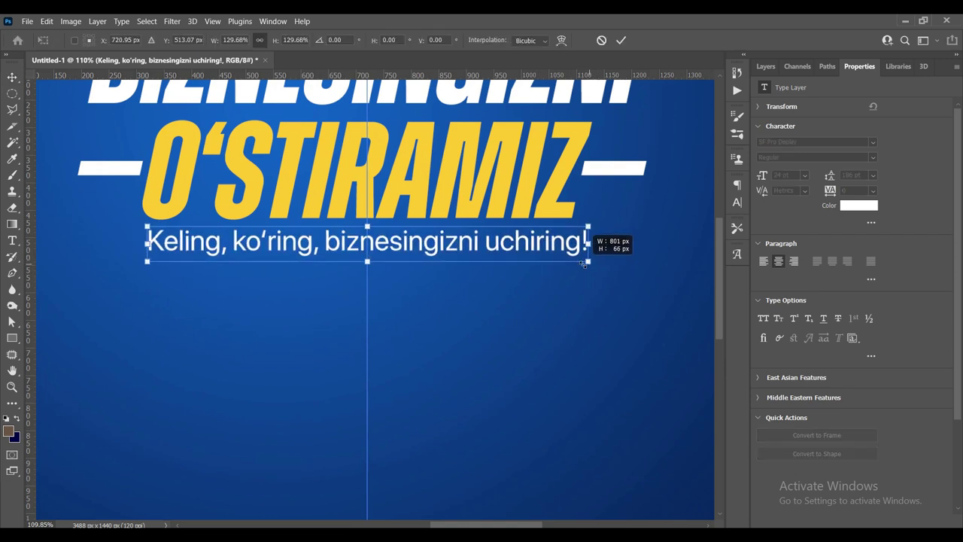
pyautogui.press('Return')
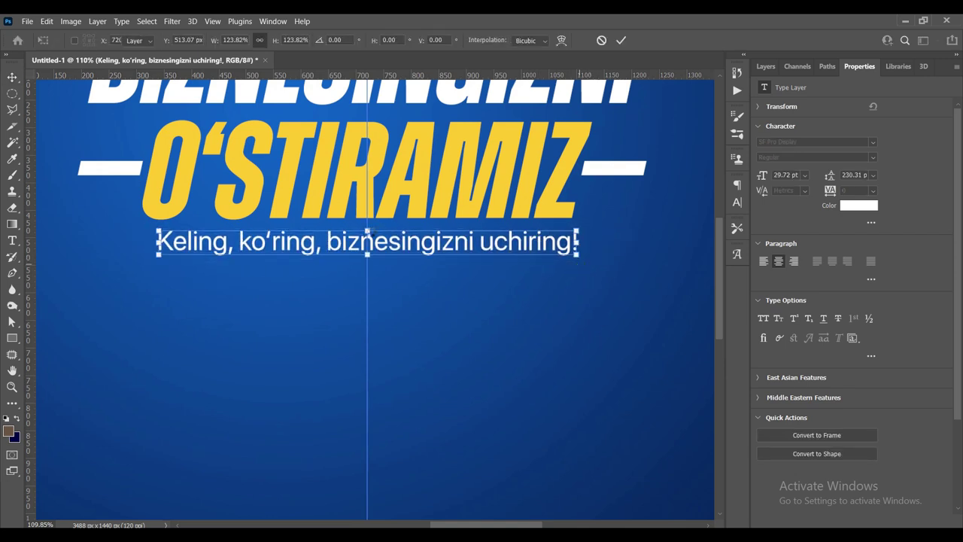
pyautogui.moveTo(394, 248); pyautogui.dragTo(399, 254)
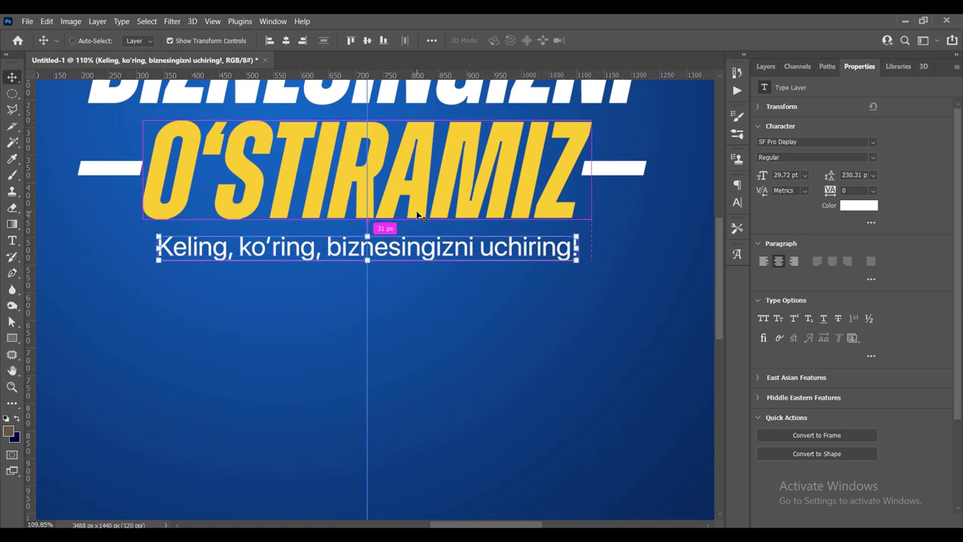
pyautogui.press('ctrl')
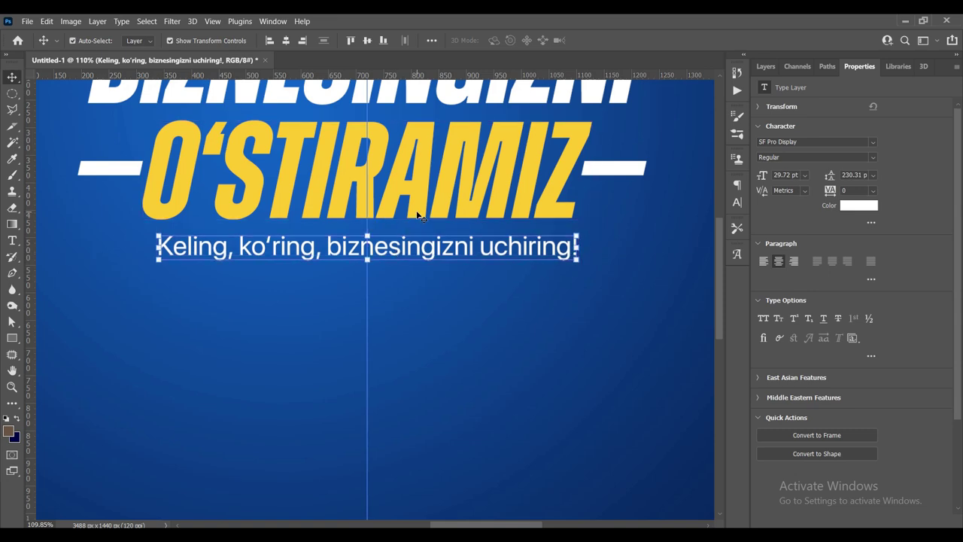
pyautogui.press('ctrl')
# Frame Artboard 2 and drag button.png from the 5-dars folder into the document.
pyautogui.scroll(-3, 419, 247)
pyautogui.scroll(-1, 417, 247)
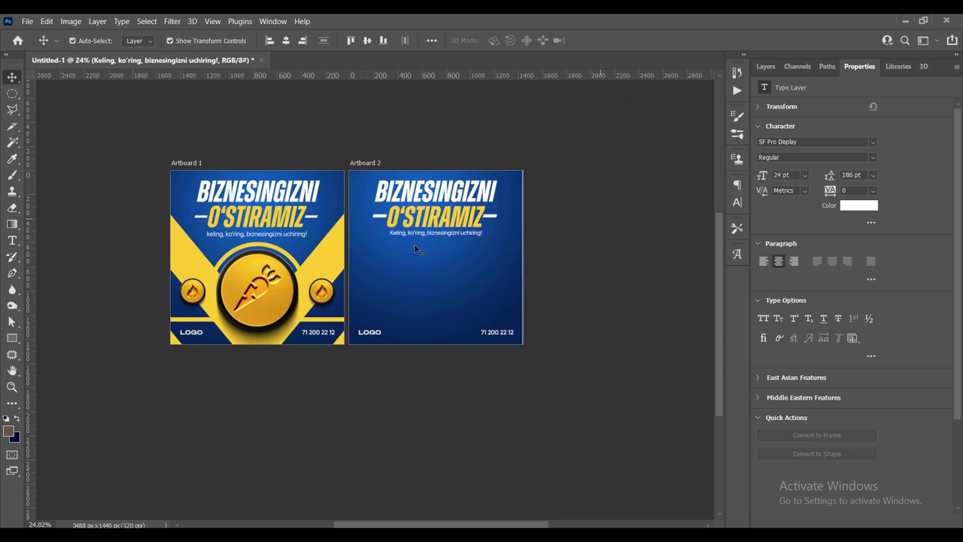
pyautogui.scroll(3, 418, 248)
pyautogui.scroll(-2, 511, 214)
pyautogui.scroll(-1, 497, 211)
pyautogui.scroll(-1, 483, 205)
pyautogui.scroll(-1, 485, 209)
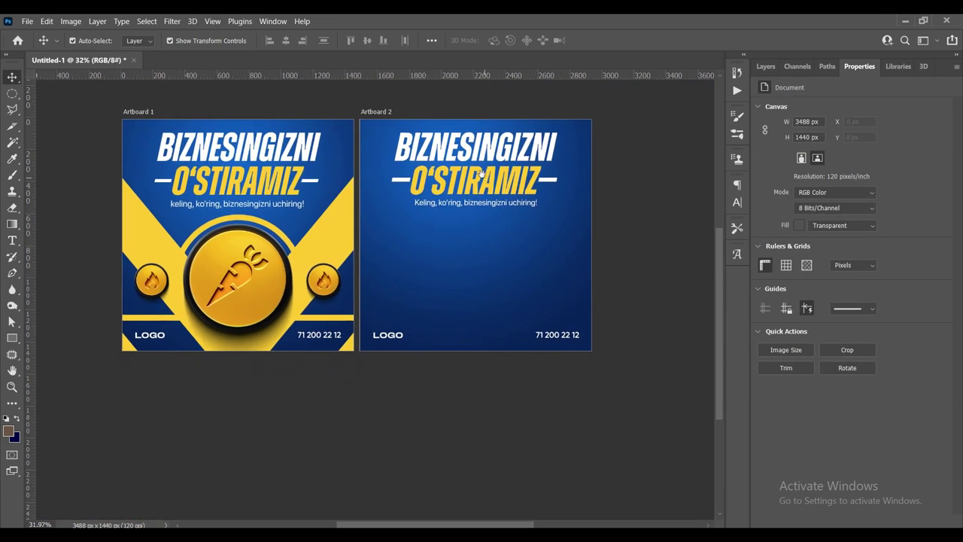
pyautogui.scroll(2, 494, 221)
pyautogui.moveTo(494, 237); pyautogui.dragTo(493, 258)
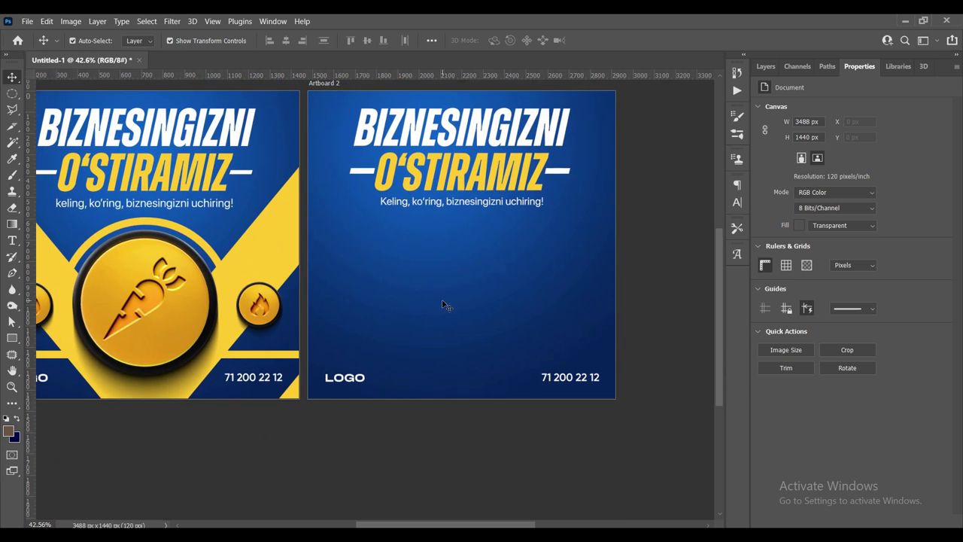
pyautogui.moveTo(445, 277); pyautogui.dragTo(447, 279)
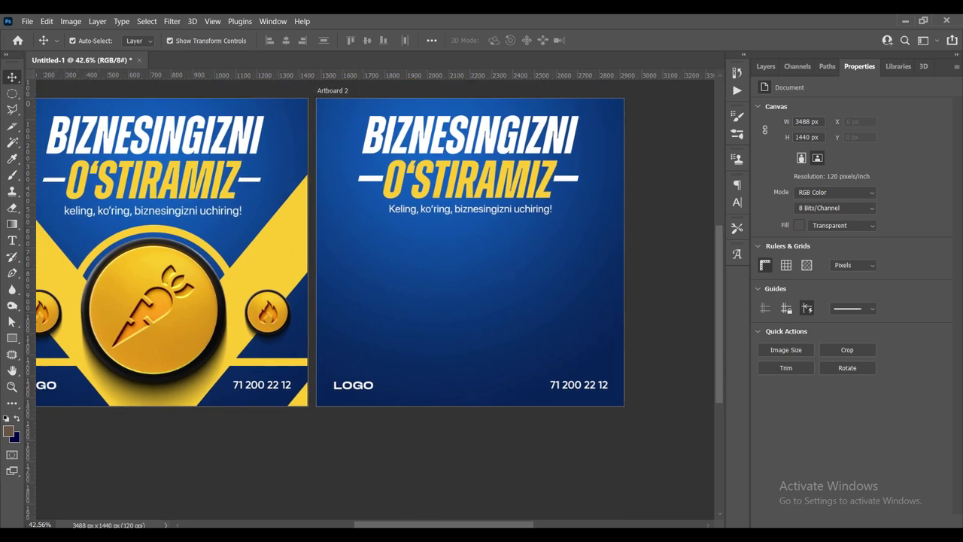
pyautogui.click(367, 475)
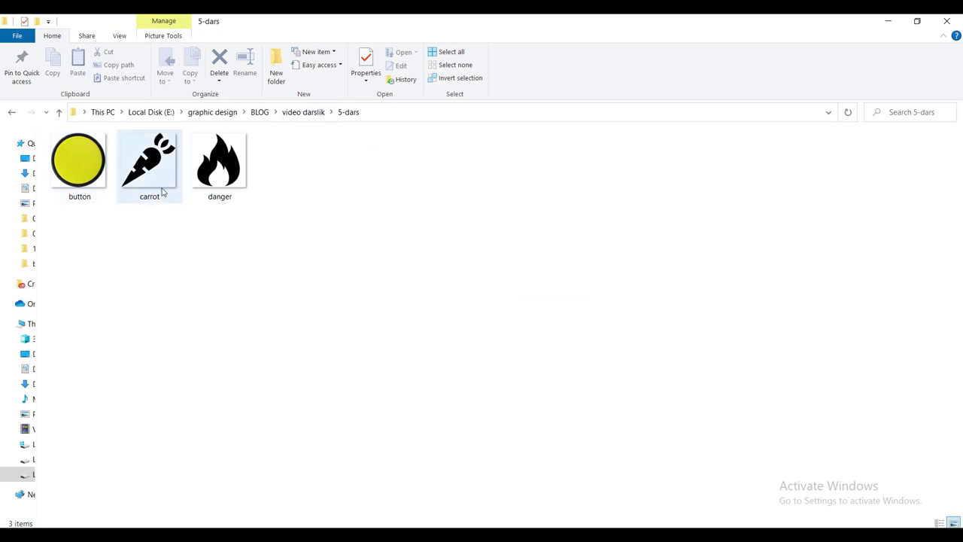
pyautogui.moveTo(91, 163)
pyautogui.mouseDown()
pyautogui.moveTo(368, 475)
pyautogui.moveTo(480, 273)
pyautogui.mouseUp()
# Place button.png on Artboard 2, enlarged and positioned below the subtitle.
pyautogui.scroll(4, 439, 261)
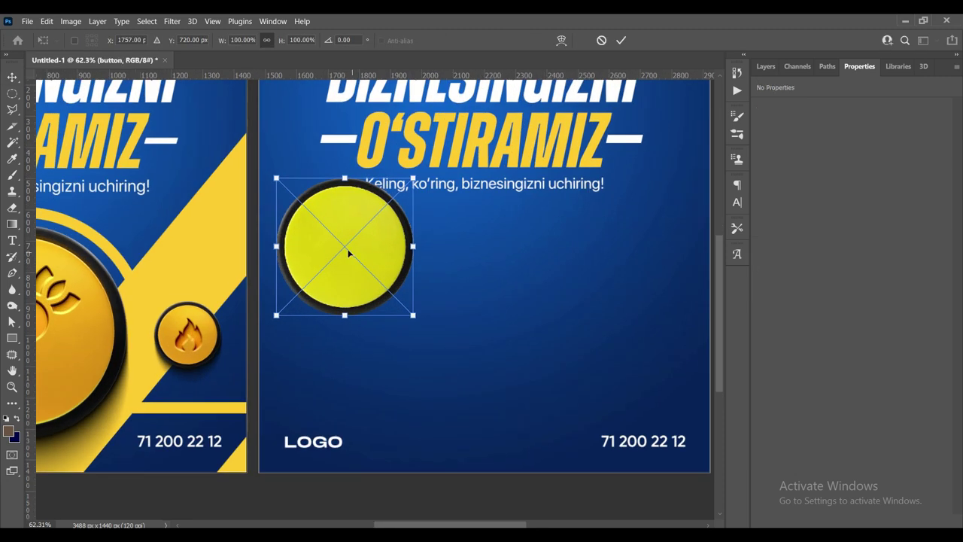
pyautogui.moveTo(347, 256); pyautogui.dragTo(486, 310)
pyautogui.press('Return')
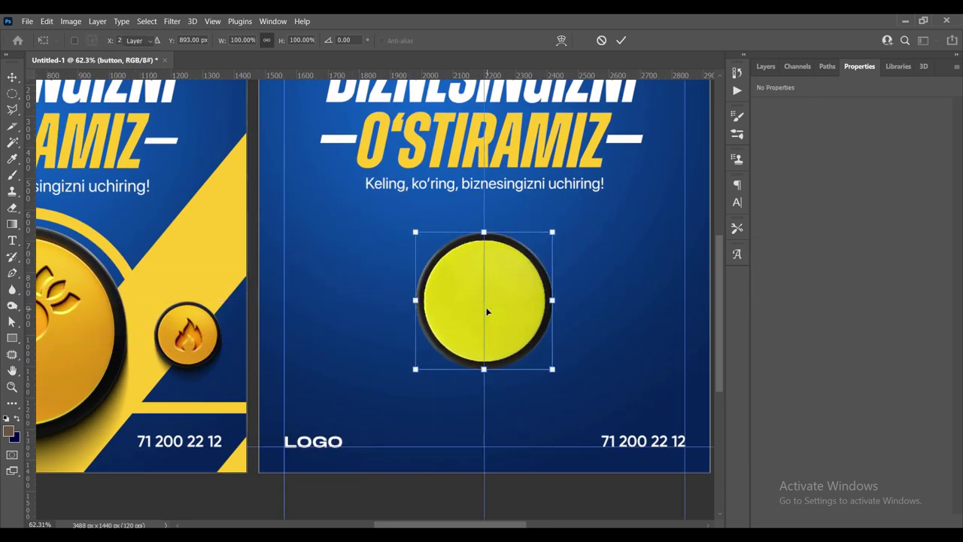
pyautogui.scroll(-2, 474, 316)
pyautogui.moveTo(516, 231); pyautogui.dragTo(538, 208)
pyautogui.moveTo(510, 267); pyautogui.dragTo(510, 280)
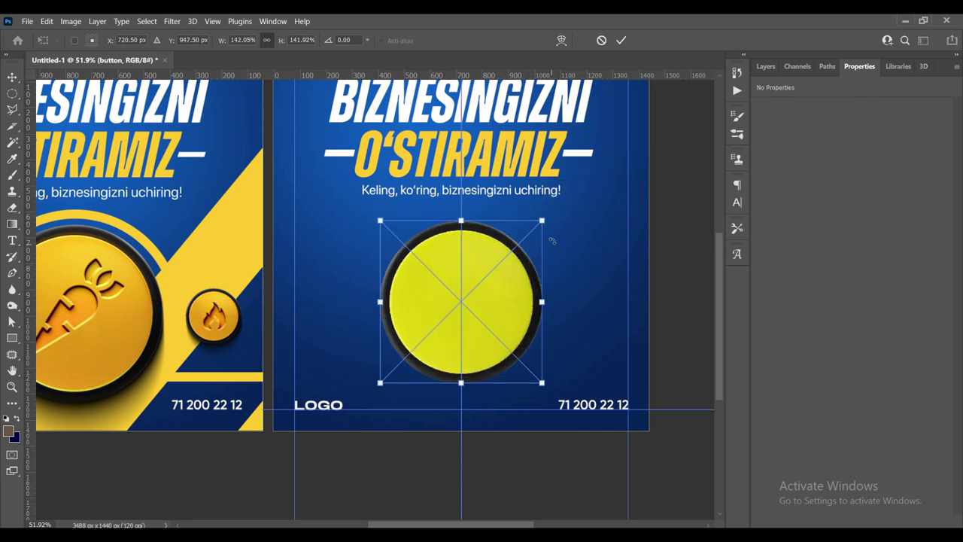
pyautogui.moveTo(542, 222); pyautogui.dragTo(546, 219)
pyautogui.moveTo(489, 258); pyautogui.dragTo(487, 269)
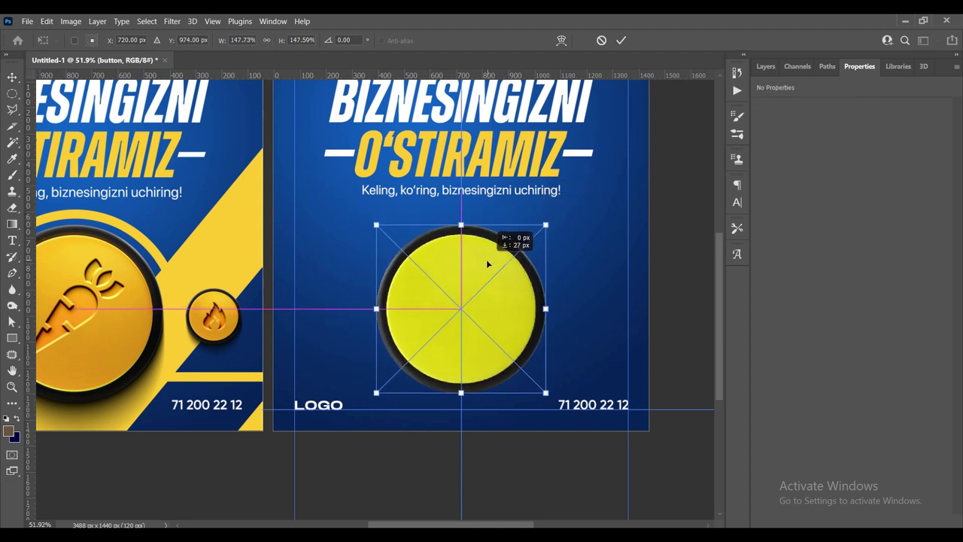
pyautogui.press('Return')
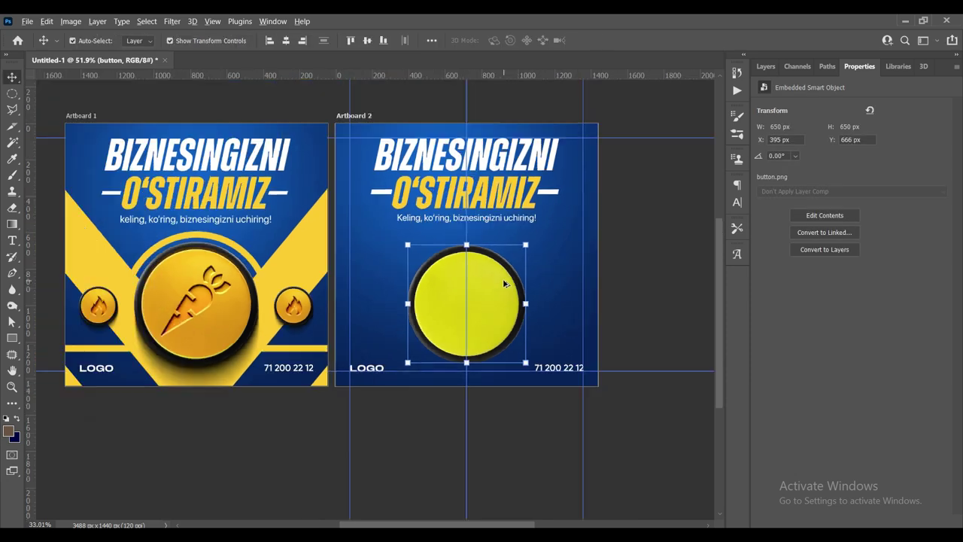
# Free-transform the button circle to about 618 px wide.
pyautogui.scroll(-3, 503, 278)
pyautogui.scroll(2, 481, 326)
pyautogui.scroll(1, 463, 310)
pyautogui.click(495, 329)
pyautogui.hotkey('ctrl', 't')
pyautogui.moveTo(479, 360); pyautogui.dragTo(485, 351)
pyautogui.press('Return')
# Show the Layers panel and open its new adjustment layer menu.
pyautogui.scroll(-1, 488, 352)
pyautogui.scroll(-2, 589, 283)
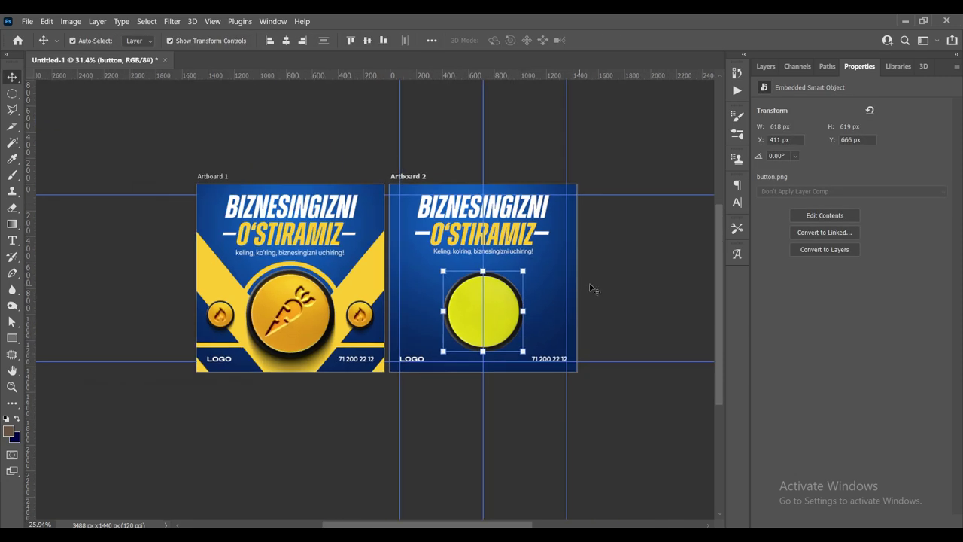
pyautogui.scroll(1, 505, 312)
pyautogui.scroll(1, 488, 308)
pyautogui.click(766, 66)
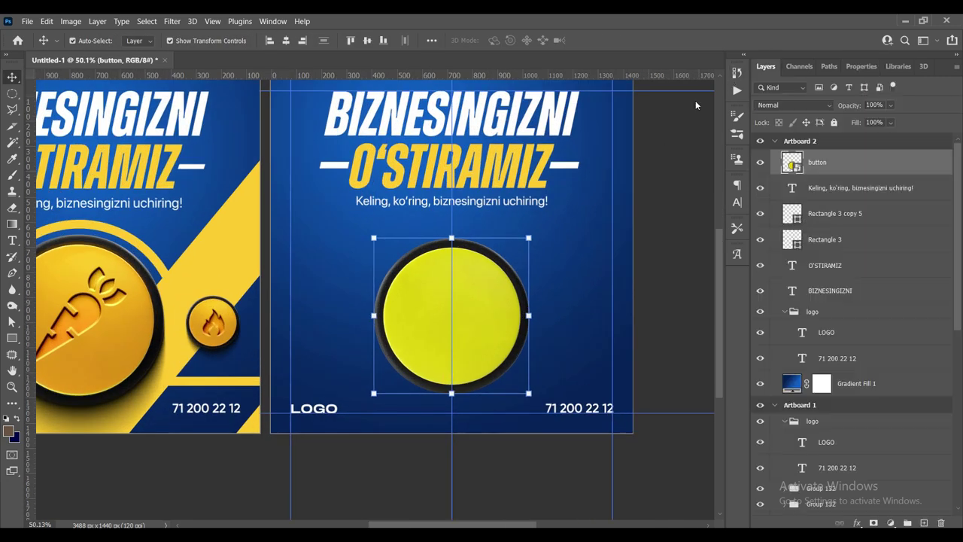
pyautogui.scroll(2, 512, 258)
pyautogui.click(891, 522)
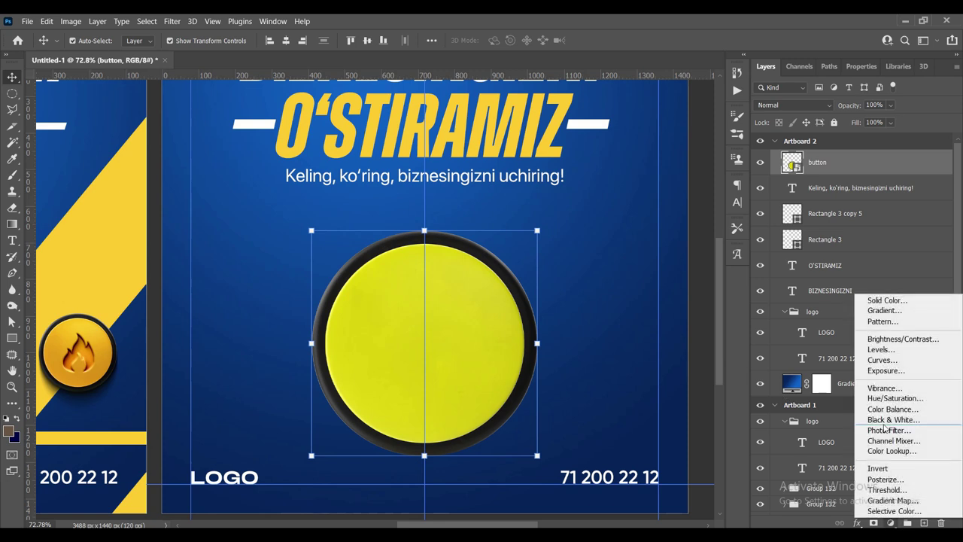
# Tint the button orange with a colorizing Hue/Saturation adjustment: Hue 31, Saturation 80.
pyautogui.click(891, 398)
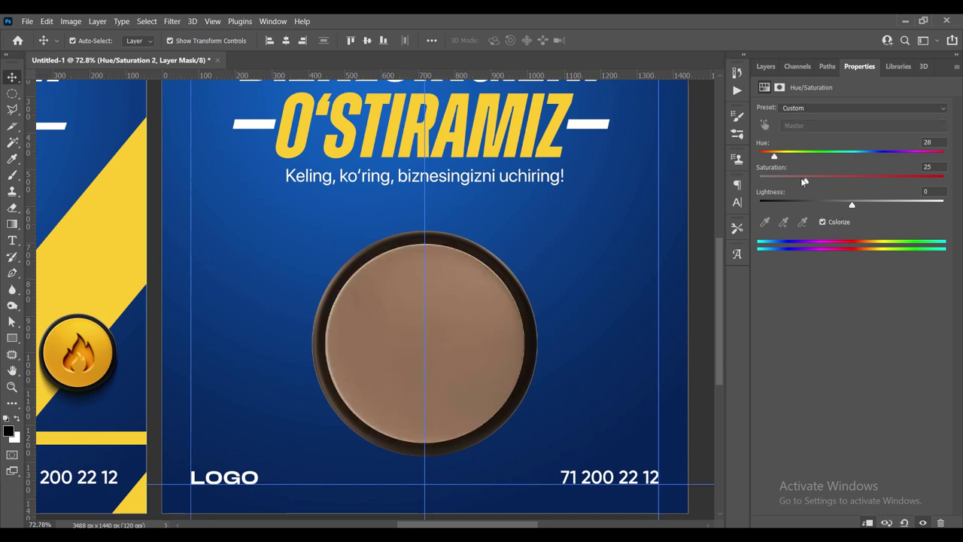
pyautogui.moveTo(783, 158); pyautogui.dragTo(781, 157)
pyautogui.moveTo(845, 174); pyautogui.dragTo(912, 180)
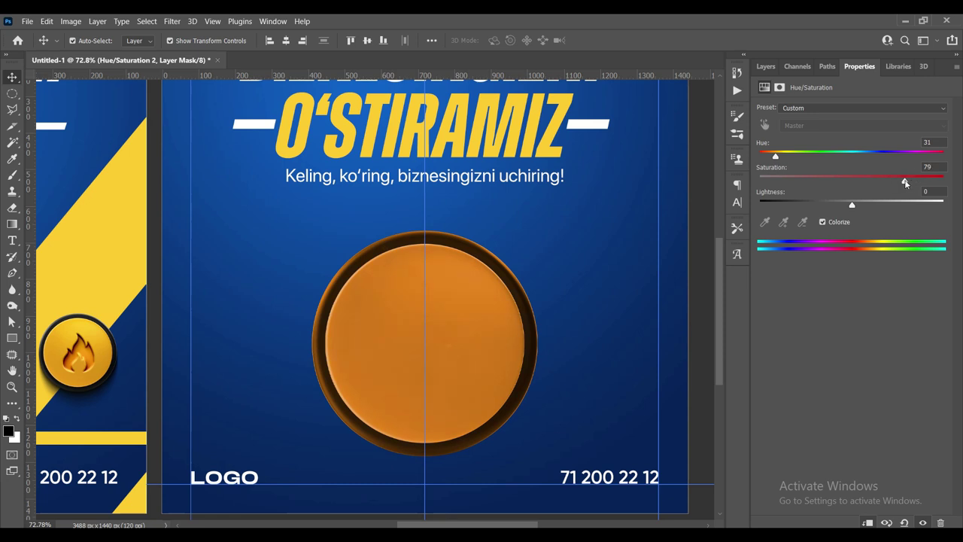
pyautogui.doubleClick(927, 166)
pyautogui.write('80')
# Add horizontal guides at the top and bottom edges of the button's inner disc.
pyautogui.click(765, 67)
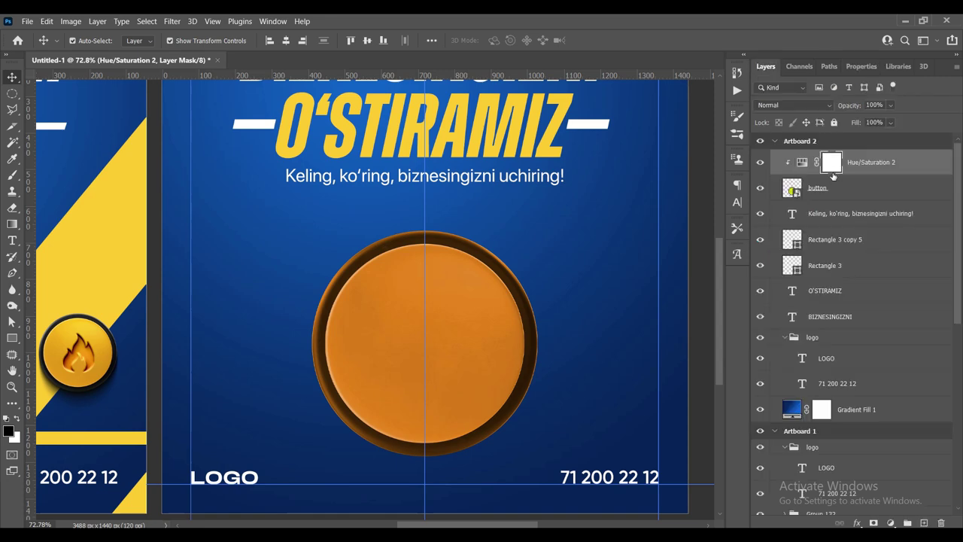
pyautogui.scroll(-2, 461, 326)
pyautogui.scroll(2, 449, 317)
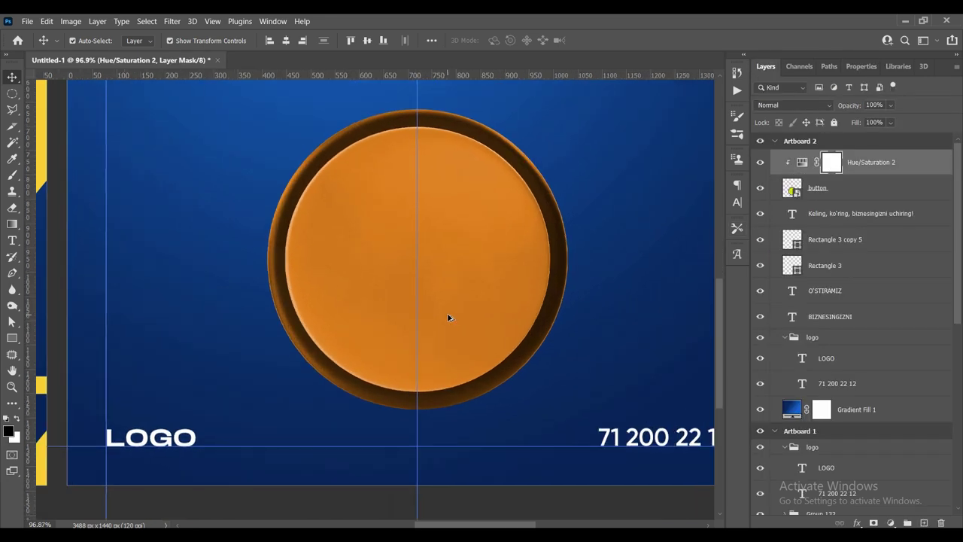
pyautogui.scroll(2, 454, 141)
pyautogui.moveTo(418, 73); pyautogui.dragTo(410, 129)
pyautogui.scroll(-4, 404, 191)
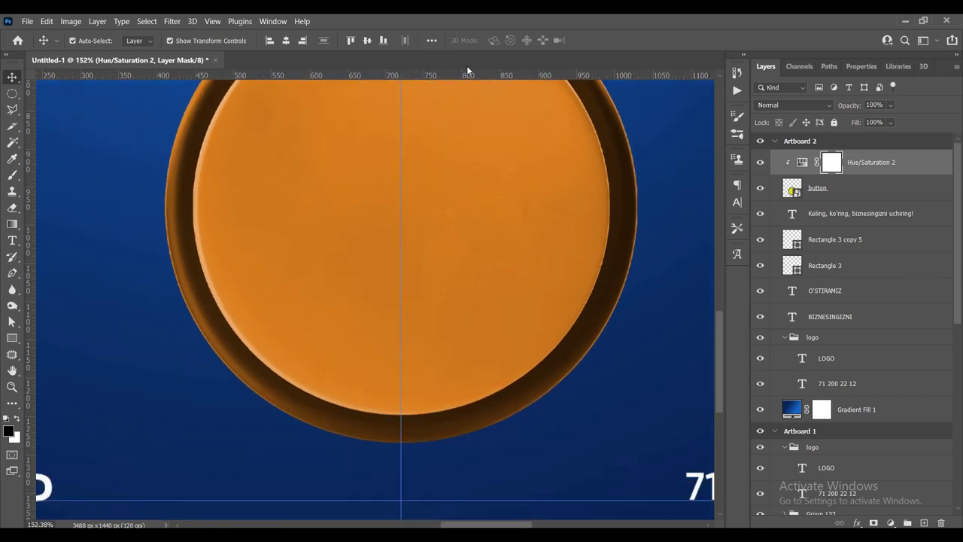
pyautogui.moveTo(467, 73); pyautogui.dragTo(441, 441)
pyautogui.moveTo(446, 420); pyautogui.dragTo(440, 416)
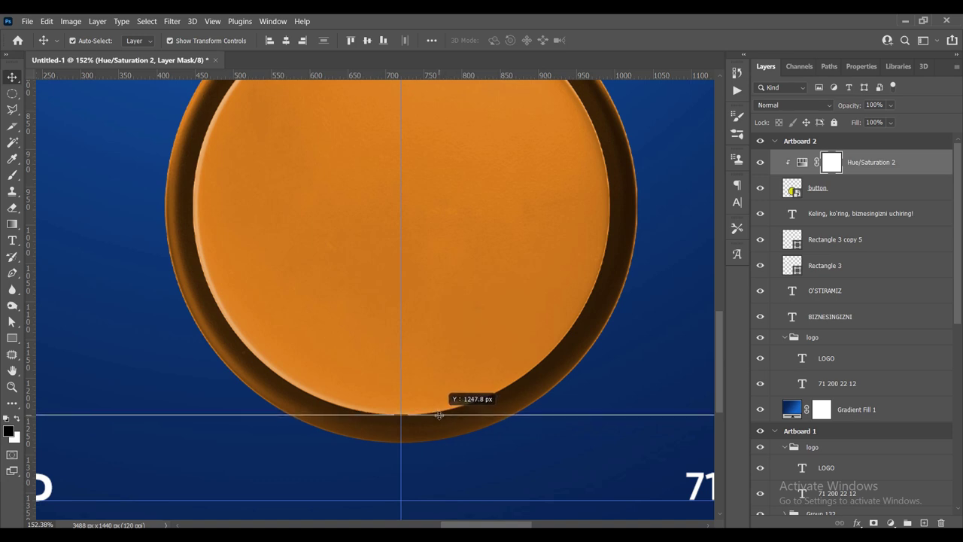
pyautogui.moveTo(441, 415); pyautogui.dragTo(441, 414)
# Add vertical guides at the inner disc's left and right edges.
pyautogui.scroll(2, 172, 236)
pyautogui.moveTo(33, 249)
pyautogui.mouseDown()
pyautogui.moveTo(67, 214)
pyautogui.moveTo(200, 200)
pyautogui.moveTo(193, 214)
pyautogui.mouseUp()
pyautogui.moveTo(30, 240); pyautogui.dragTo(612, 232)
pyautogui.scroll(-1, 595, 234)
pyautogui.scroll(-1, 595, 234)
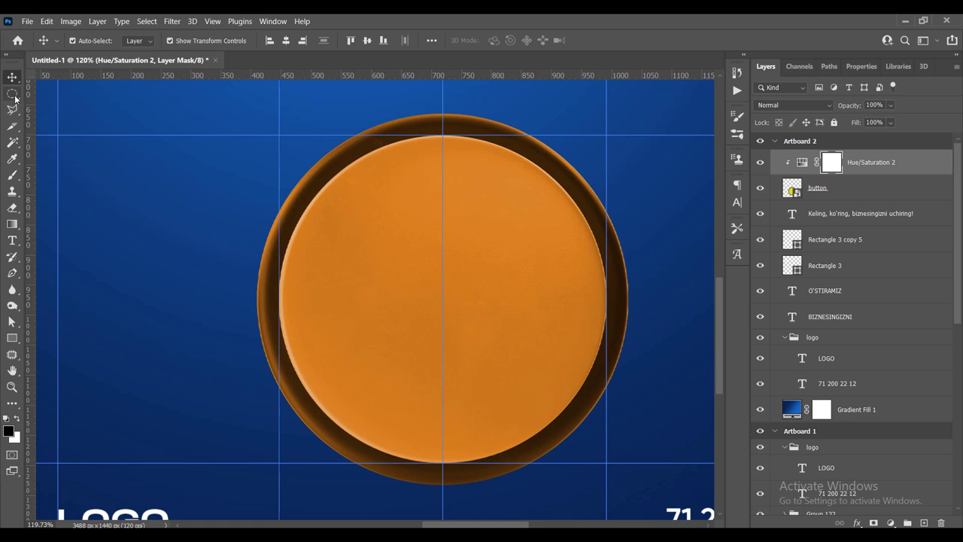
# Draw an elliptical marquee selection fitting the button's inner disc.
pyautogui.rightClick(12, 93)
pyautogui.click(61, 105)
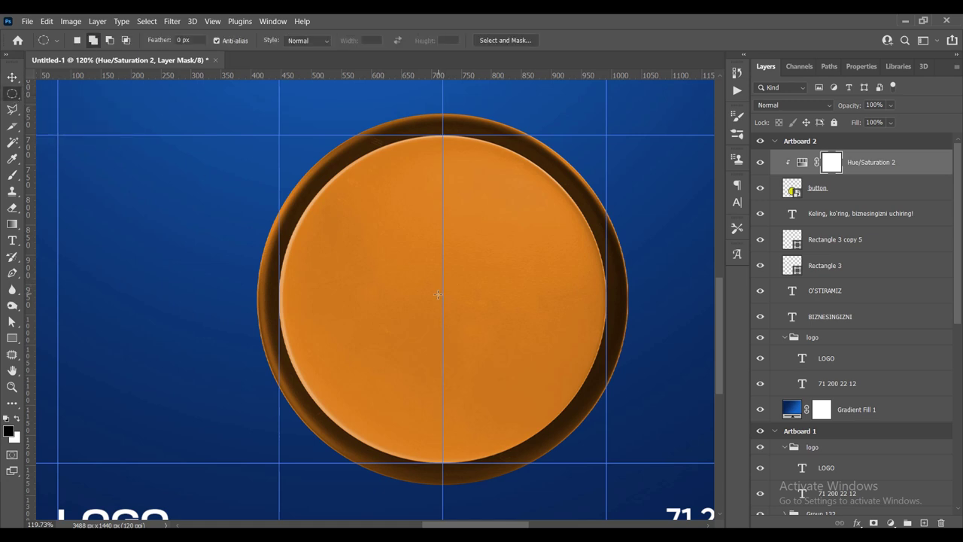
pyautogui.moveTo(441, 299); pyautogui.dragTo(612, 143)
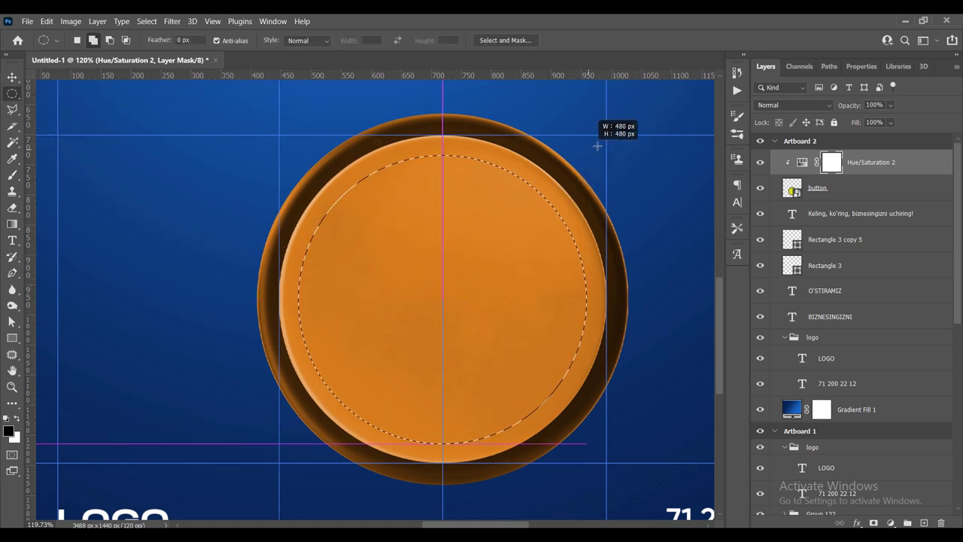
pyautogui.moveTo(612, 143); pyautogui.dragTo(627, 136)
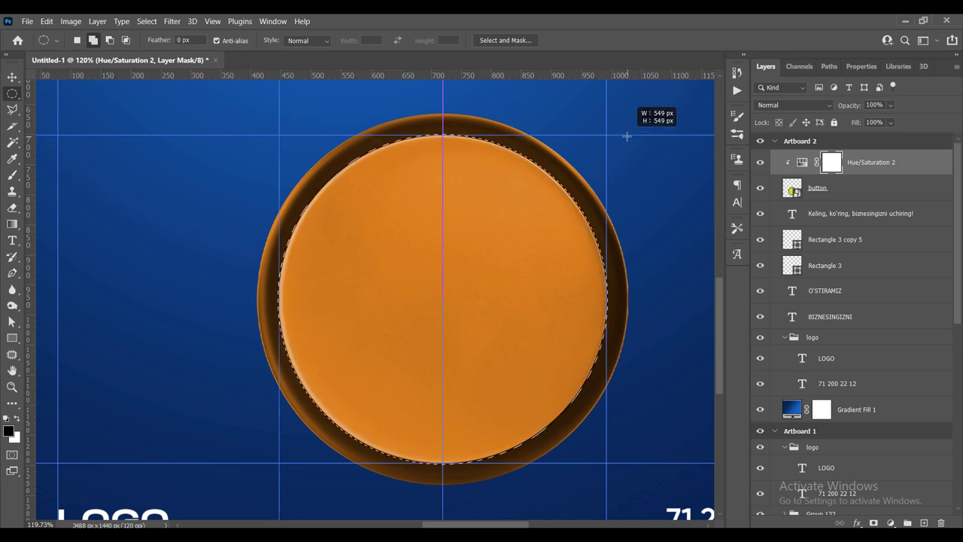
pyautogui.moveTo(627, 136); pyautogui.dragTo(627, 136)
pyautogui.scroll(-3, 499, 202)
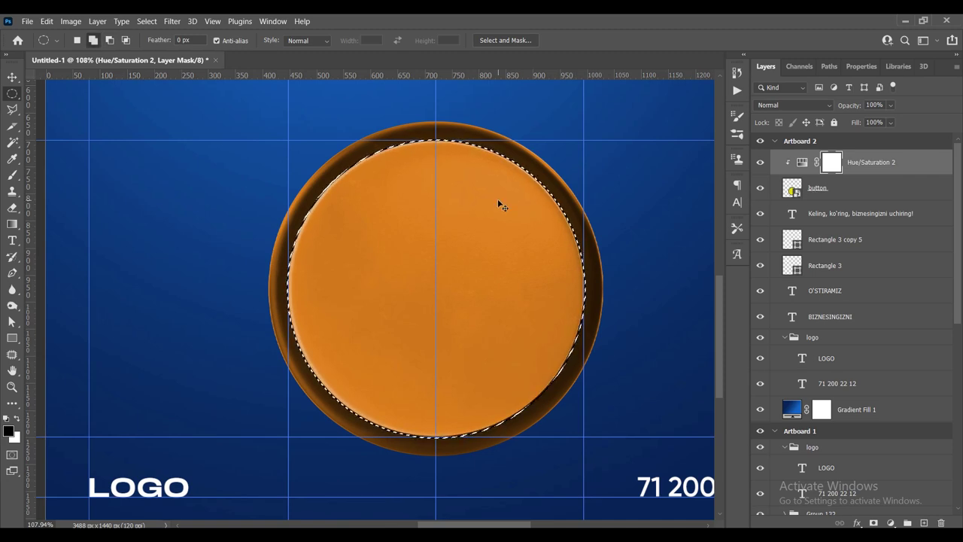
pyautogui.scroll(-3, 499, 201)
pyautogui.scroll(-2, 527, 264)
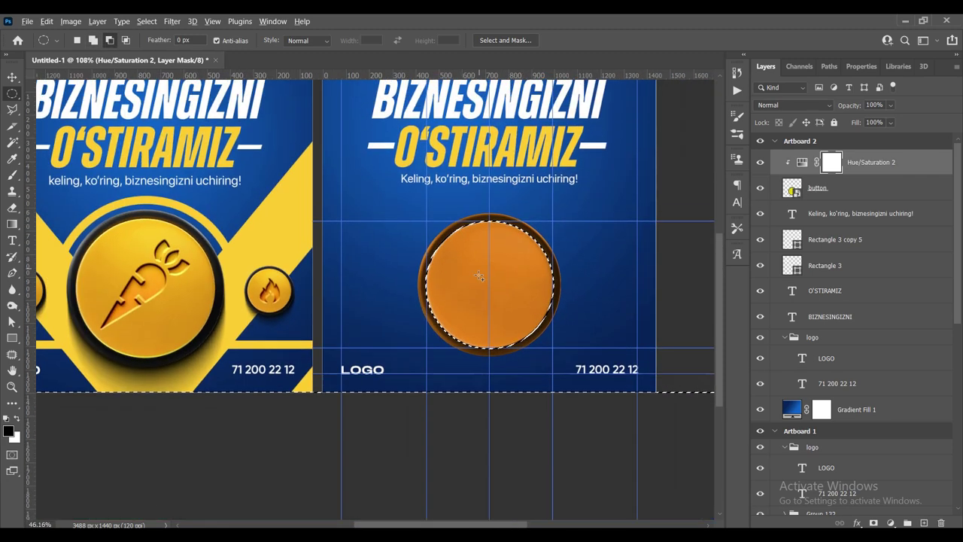
pyautogui.scroll(2, 565, 325)
pyautogui.scroll(1, 519, 291)
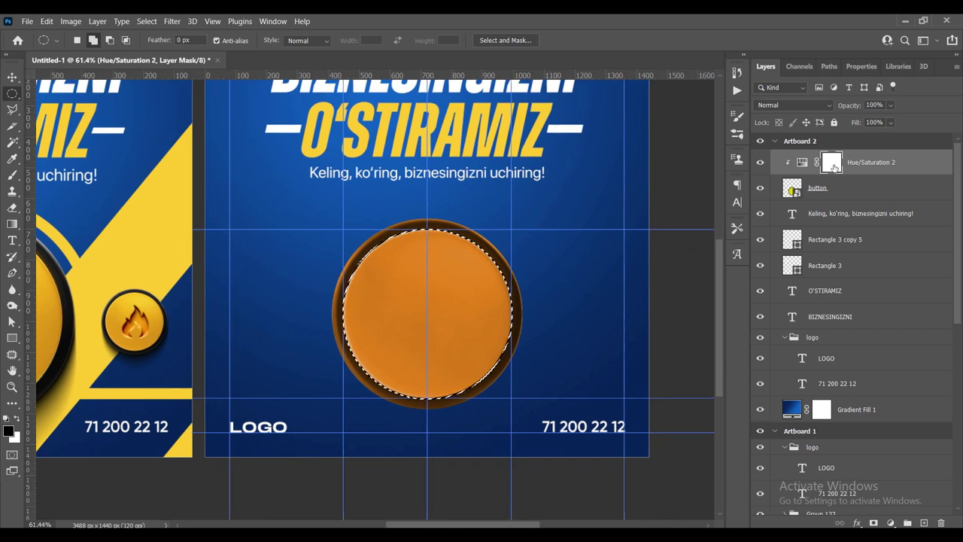
# Paint black on the Hue/Saturation mask over the outer ring, then deselect.
pyautogui.press('b')
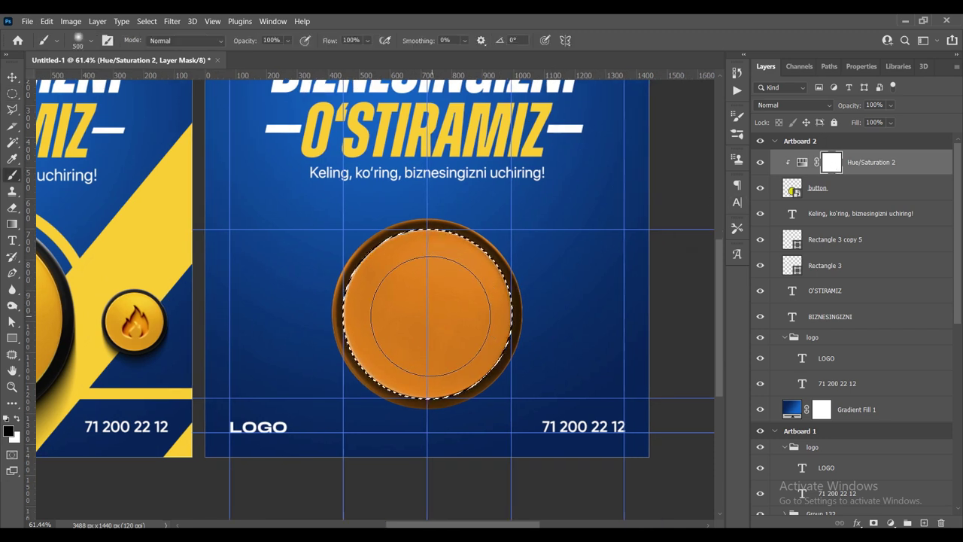
pyautogui.scroll(1, 474, 294)
pyautogui.moveTo(492, 284); pyautogui.dragTo(373, 294)
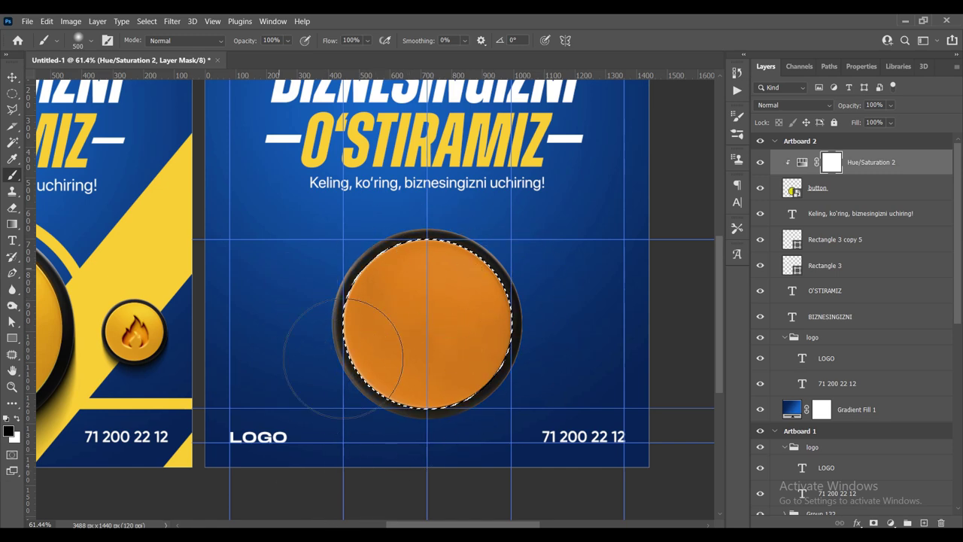
pyautogui.hotkey('ctrl', 'd')
pyautogui.scroll(-3, 490, 341)
pyautogui.scroll(2, 491, 342)
pyautogui.press('v')
pyautogui.doubleClick(801, 163)
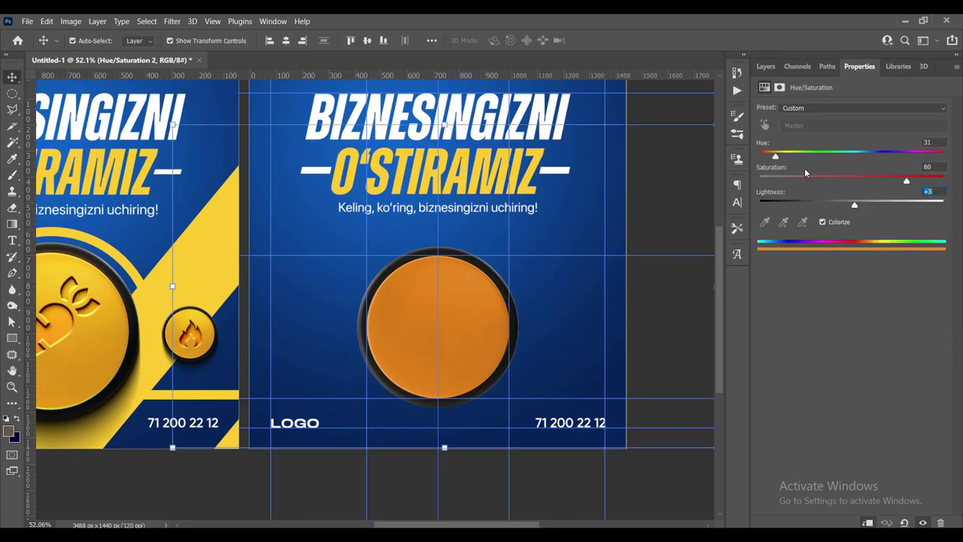
# Shift the Hue/Saturation hue toward golden yellow and preview the button.
pyautogui.moveTo(776, 155); pyautogui.dragTo(776, 157)
pyautogui.moveTo(780, 156); pyautogui.dragTo(782, 157)
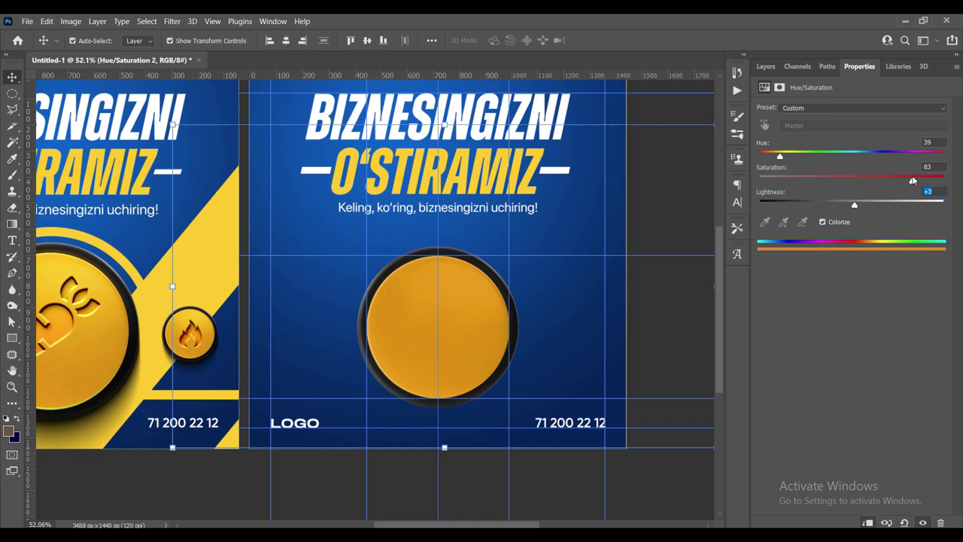
pyautogui.click(765, 66)
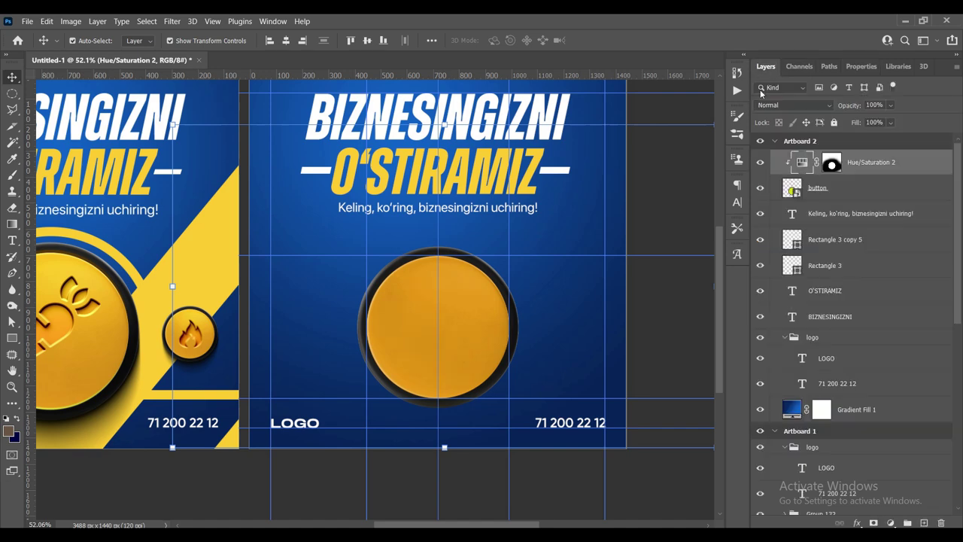
pyautogui.click(649, 198)
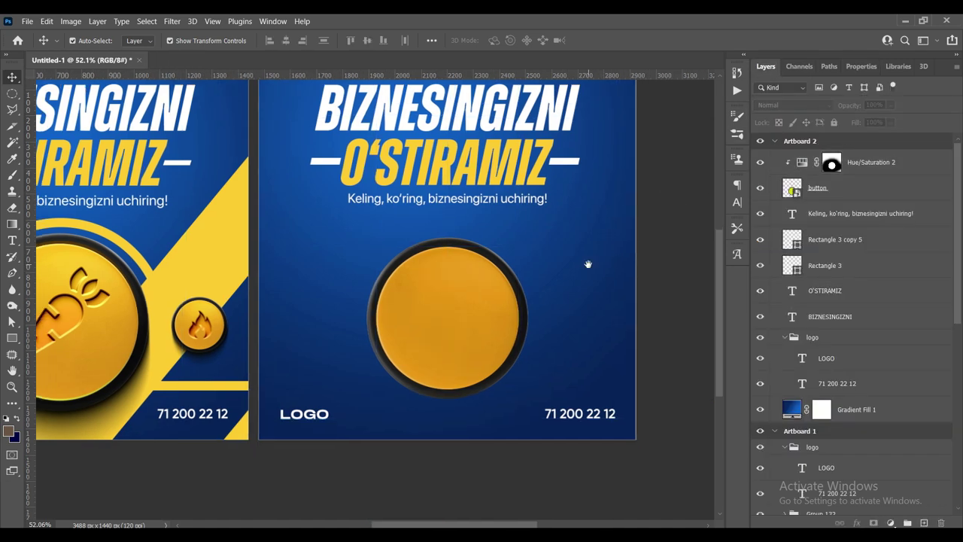
pyautogui.scroll(-3, 587, 264)
pyautogui.scroll(-1, 576, 293)
pyautogui.scroll(2, 552, 314)
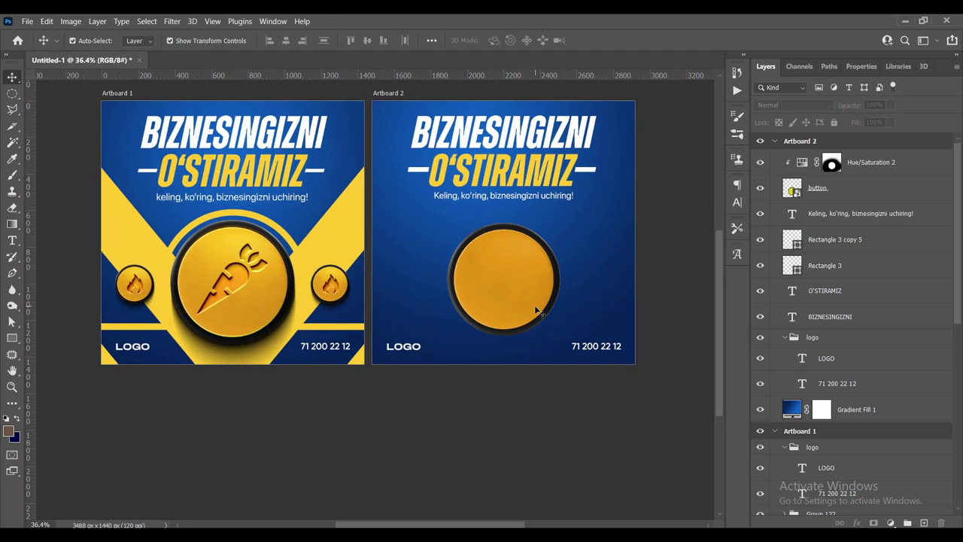
pyautogui.scroll(1, 534, 299)
# Drag carrot.png from File Explorer onto Artboard 2 as a placed layer.
pyautogui.scroll(1, 522, 281)
pyautogui.scroll(1, 499, 281)
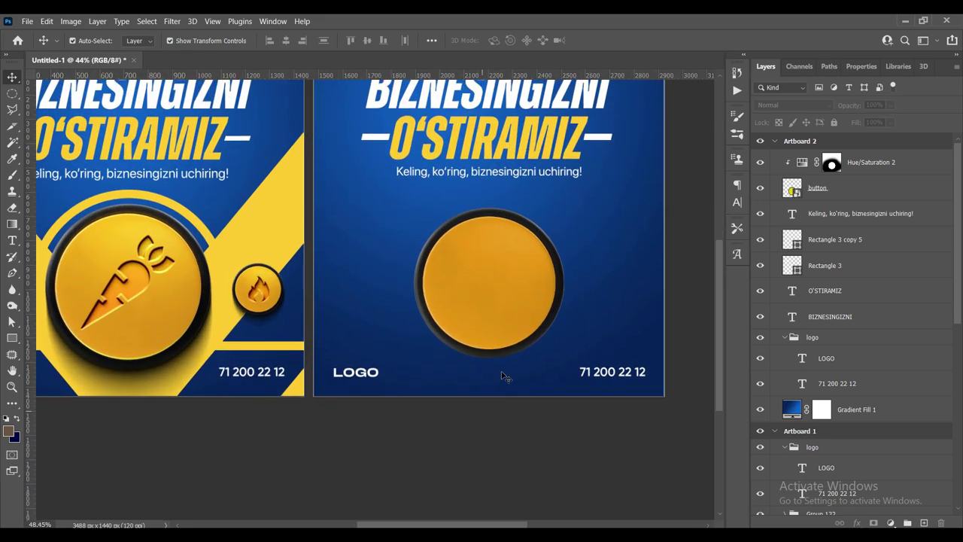
pyautogui.scroll(1, 497, 301)
pyautogui.hotkey('alt', 'Tab')
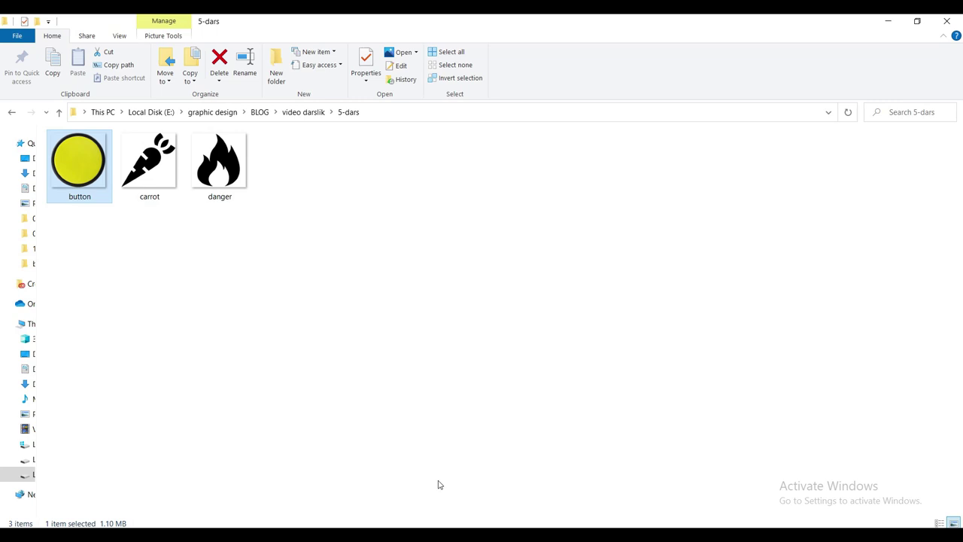
pyautogui.moveTo(173, 181); pyautogui.dragTo(357, 519)
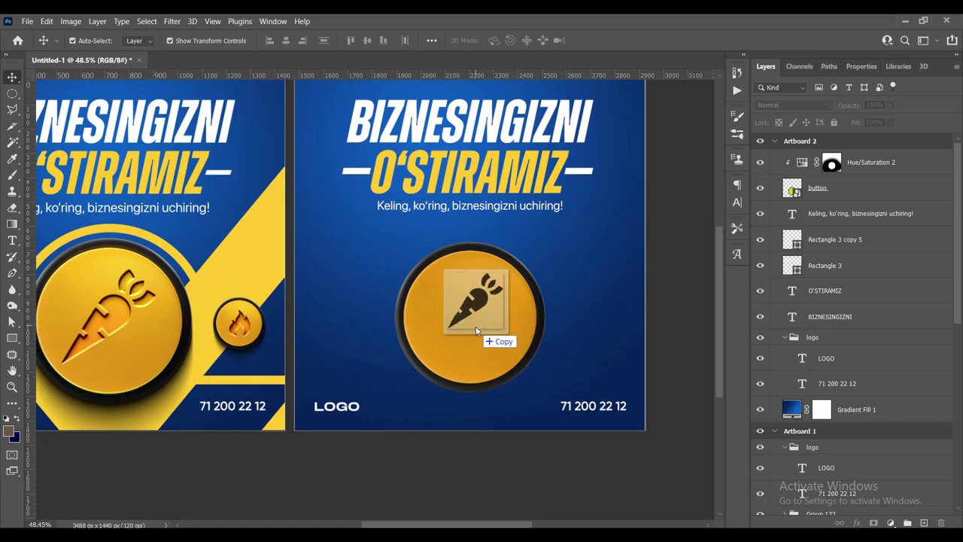
pyautogui.moveTo(357, 519); pyautogui.dragTo(476, 327)
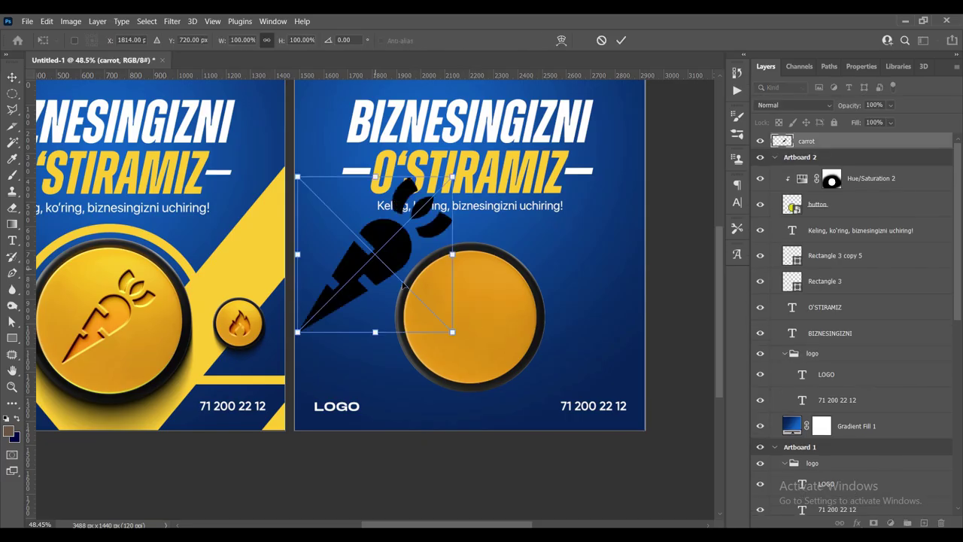
# Shrink the carrot and centre it on the yellow button.
pyautogui.moveTo(376, 256); pyautogui.dragTo(500, 297)
pyautogui.moveTo(571, 218); pyautogui.dragTo(520, 249)
pyautogui.moveTo(496, 293); pyautogui.dragTo(482, 303)
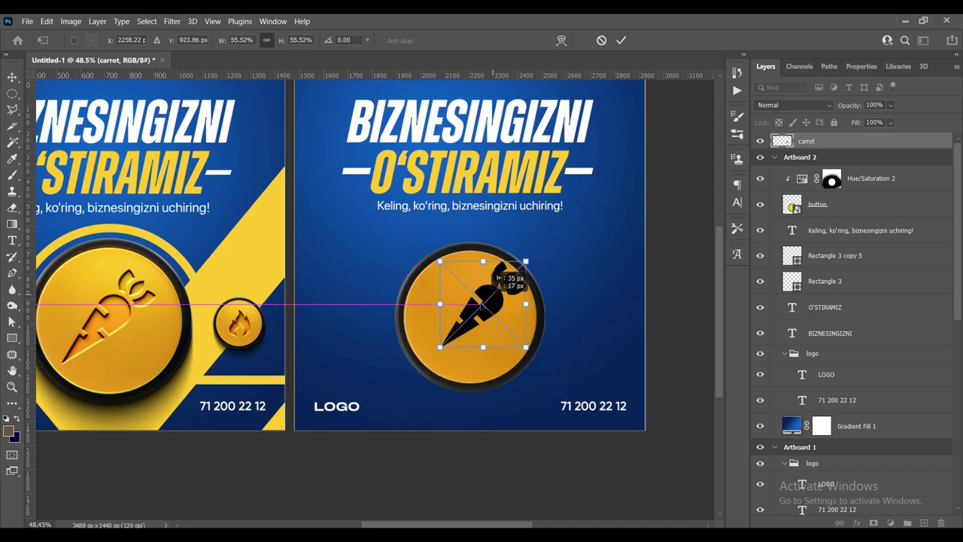
pyautogui.scroll(3, 517, 281)
pyautogui.click(621, 40)
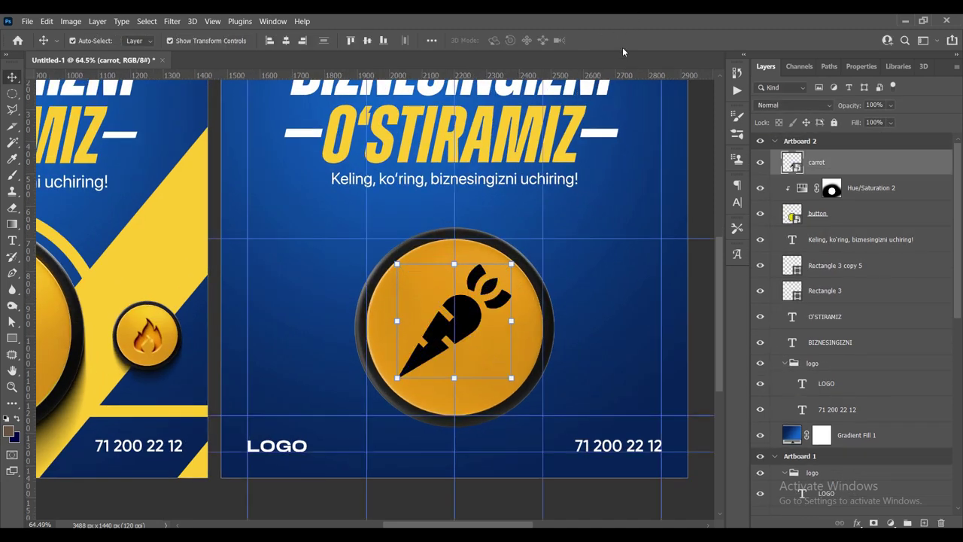
pyautogui.scroll(2, 488, 335)
pyautogui.moveTo(477, 301); pyautogui.dragTo(480, 308)
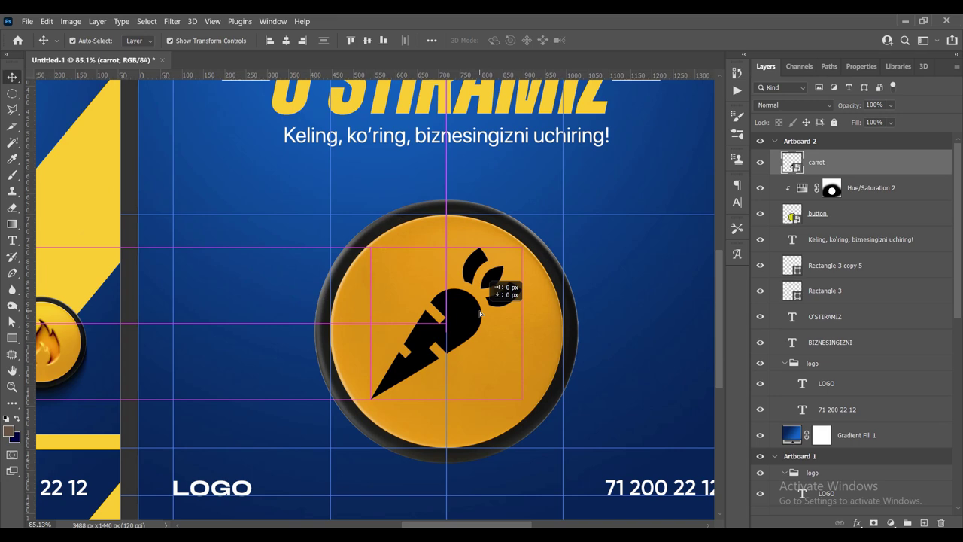
# Set the carrot layer's fill to 0%.
pyautogui.scroll(-4, 478, 310)
pyautogui.scroll(2, 475, 319)
pyautogui.click(476, 319)
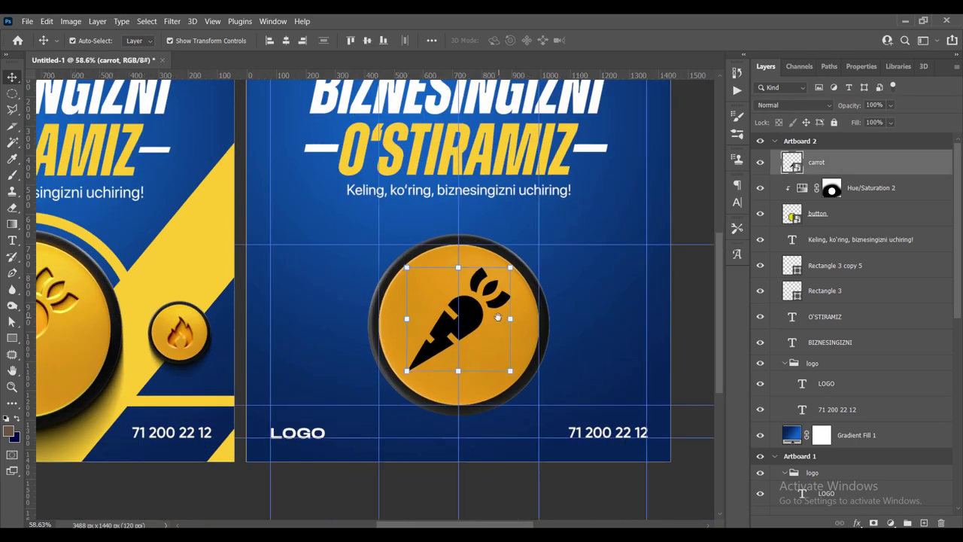
pyautogui.scroll(1, 478, 308)
pyautogui.scroll(1, 480, 301)
pyautogui.scroll(1, 483, 293)
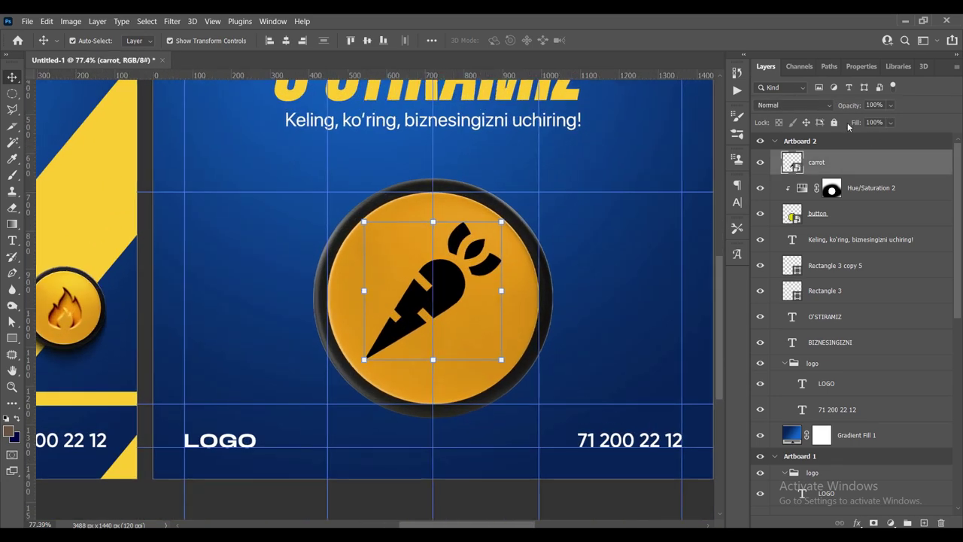
pyautogui.moveTo(859, 123); pyautogui.dragTo(825, 178)
# Give the carrot a Bevel & Emboss with adjusted Depth, Size and Altitude.
pyautogui.doubleClick(910, 167)
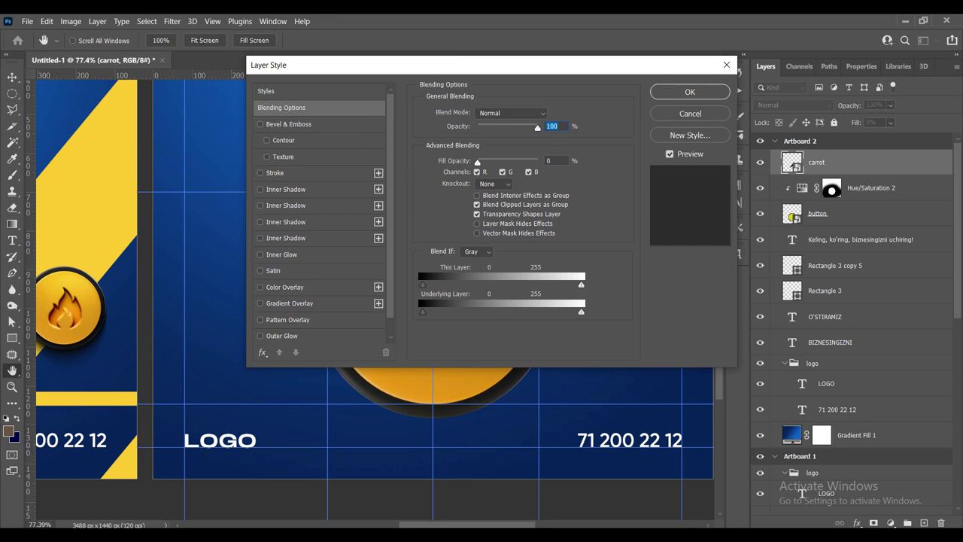
pyautogui.moveTo(448, 63); pyautogui.dragTo(739, 67)
pyautogui.moveTo(501, 163); pyautogui.dragTo(396, 132)
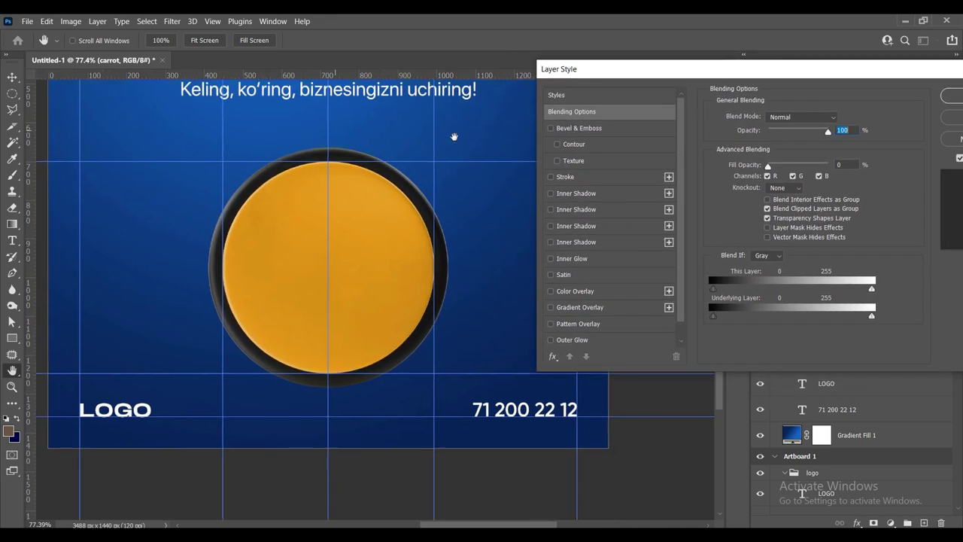
pyautogui.click(578, 128)
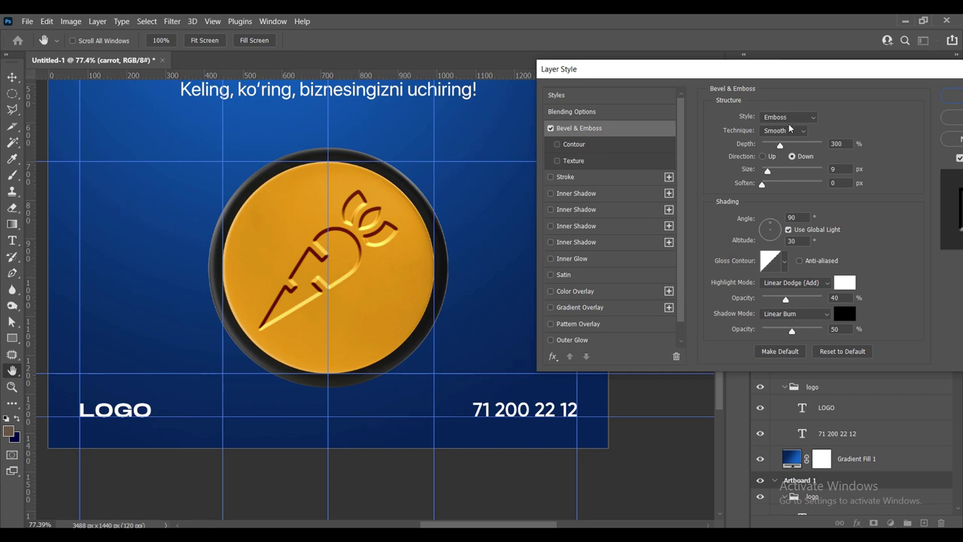
pyautogui.doubleClick(835, 143)
pyautogui.doubleClick(850, 171)
pyautogui.doubleClick(789, 241)
# Add two Inner Shadows with adjusted opacity, distance and angle.
pyautogui.click(598, 195)
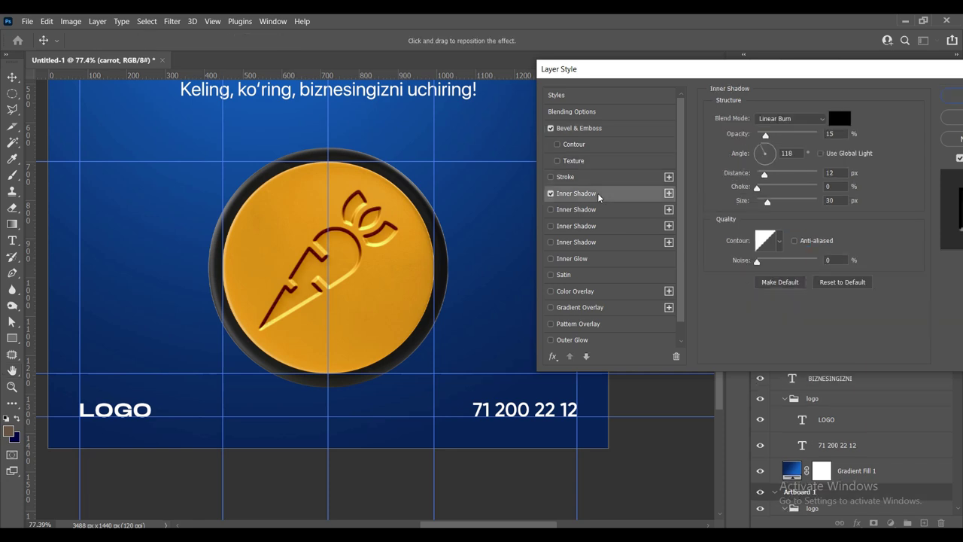
pyautogui.click(832, 133)
pyautogui.click(795, 154)
pyautogui.click(586, 211)
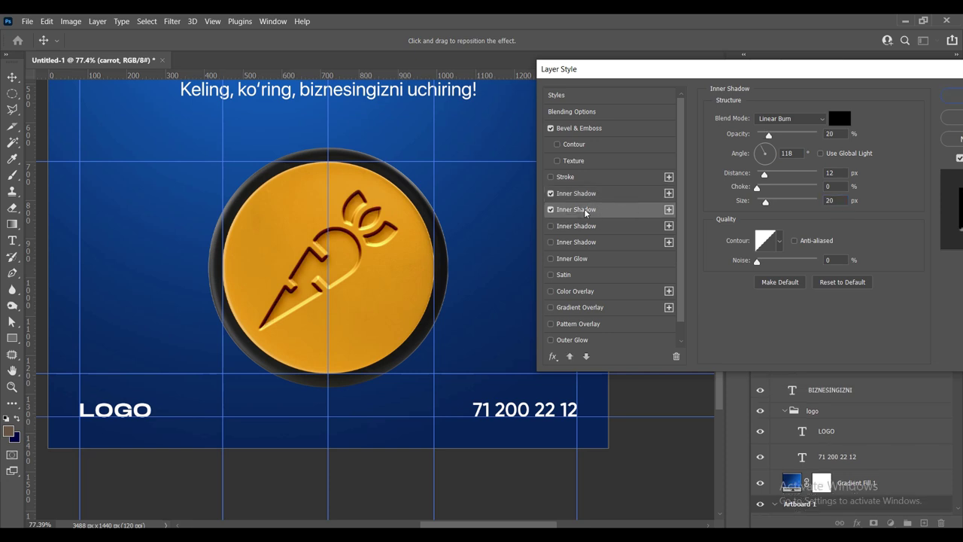
pyautogui.click(833, 173)
pyautogui.click(835, 200)
pyautogui.click(790, 154)
# Add a third Inner Shadow with tuned opacity and size, then apply the styles.
pyautogui.click(566, 226)
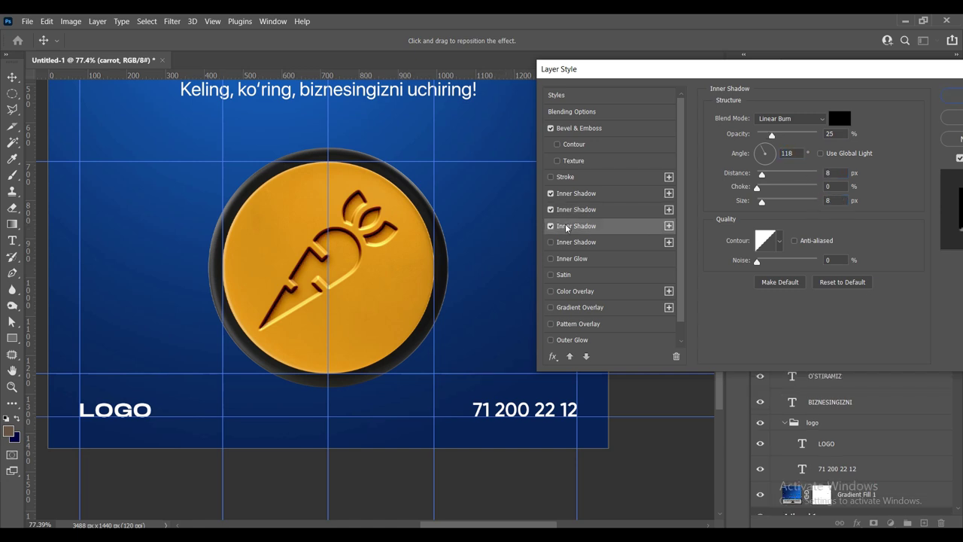
pyautogui.click(834, 133)
pyautogui.press('Tab')
pyautogui.press('Tab')
pyautogui.press('Tab')
pyautogui.press('Tab')
pyautogui.click(950, 100)
pyautogui.scroll(-2, 650, 218)
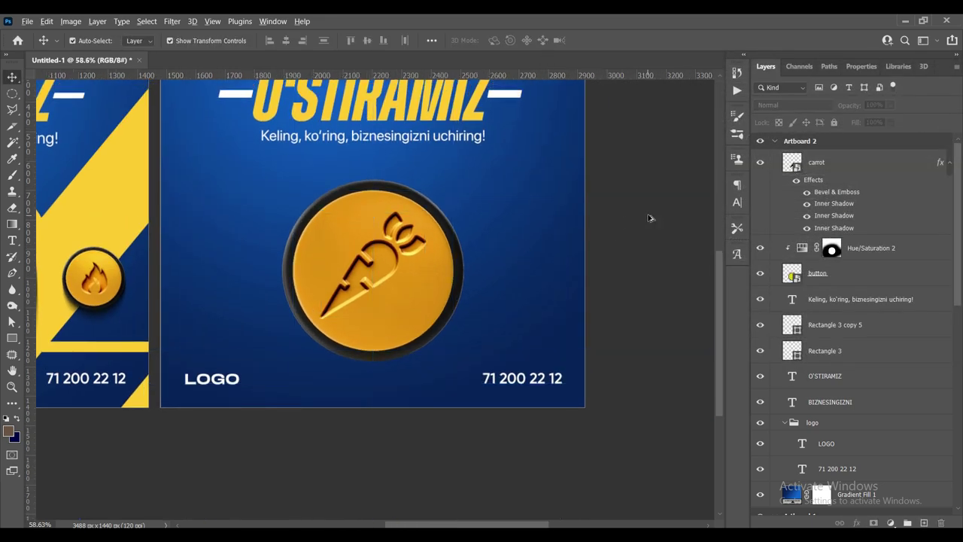
# Add an Exposure adjustment above Hue/Saturation 2, lowered to about -1.52.
pyautogui.scroll(-2, 602, 222)
pyautogui.scroll(1, 483, 276)
pyautogui.scroll(1, 479, 276)
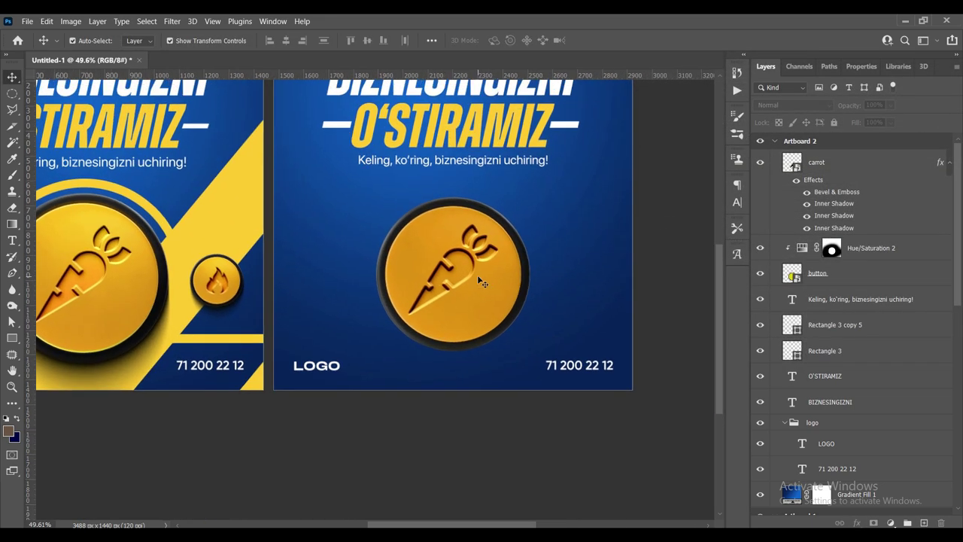
pyautogui.scroll(2, 481, 275)
pyautogui.click(487, 276)
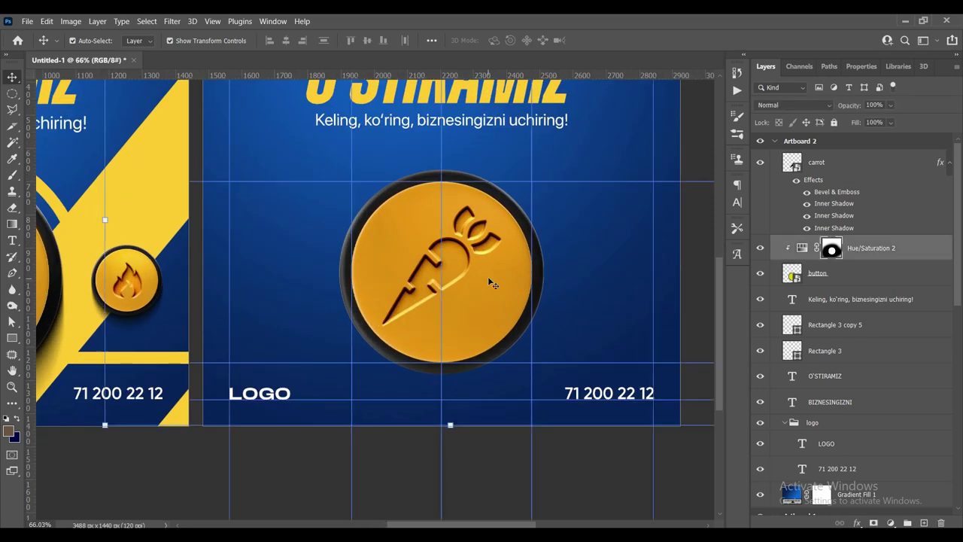
pyautogui.scroll(1, 487, 276)
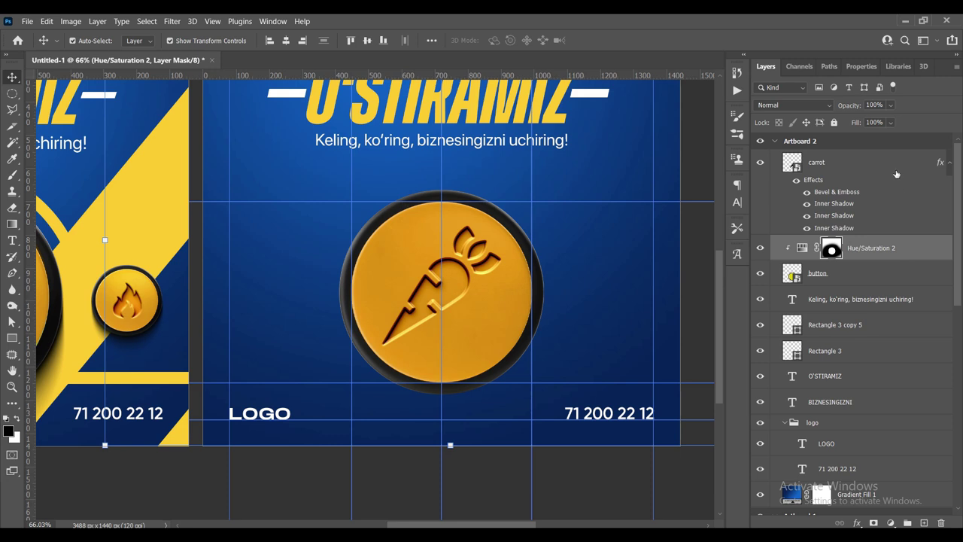
pyautogui.click(874, 523)
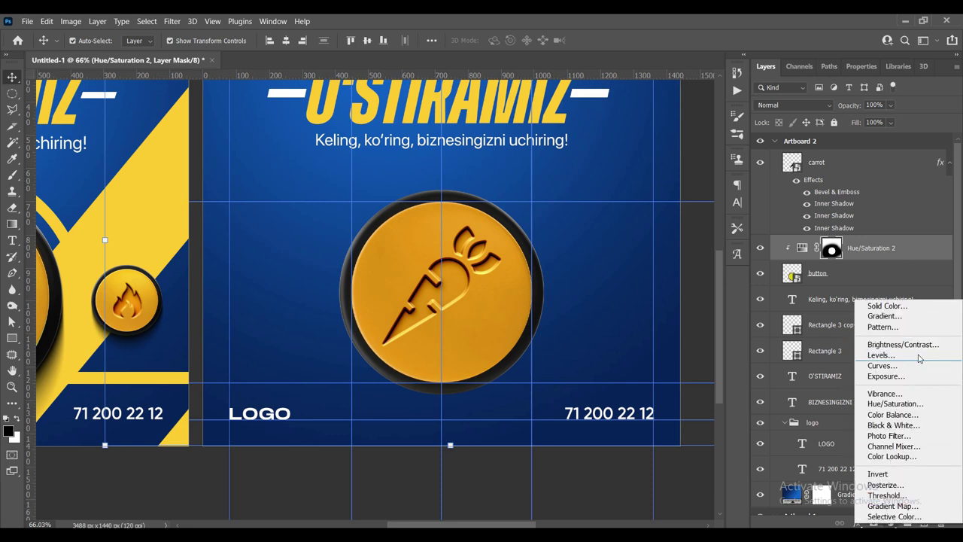
pyautogui.click(910, 378)
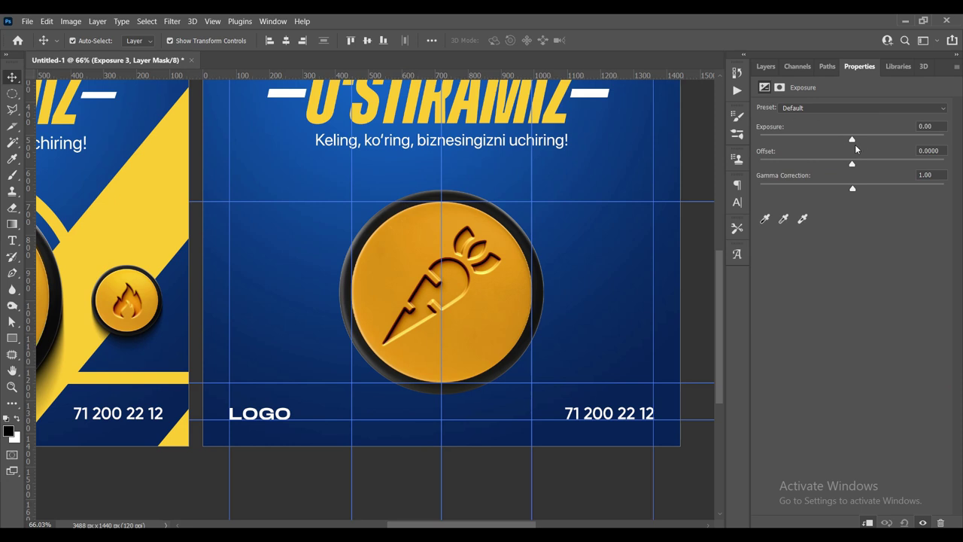
pyautogui.moveTo(852, 141); pyautogui.dragTo(831, 140)
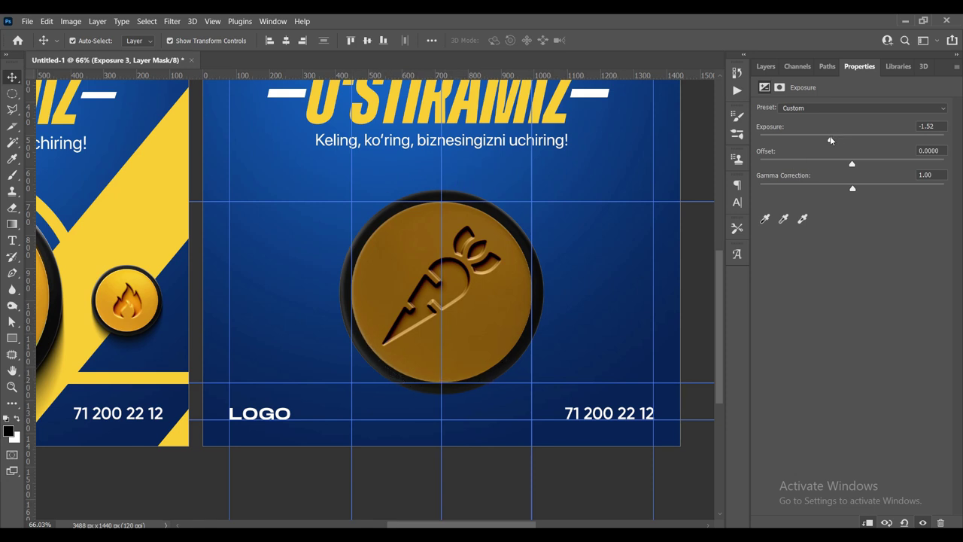
pyautogui.moveTo(833, 140); pyautogui.dragTo(814, 140)
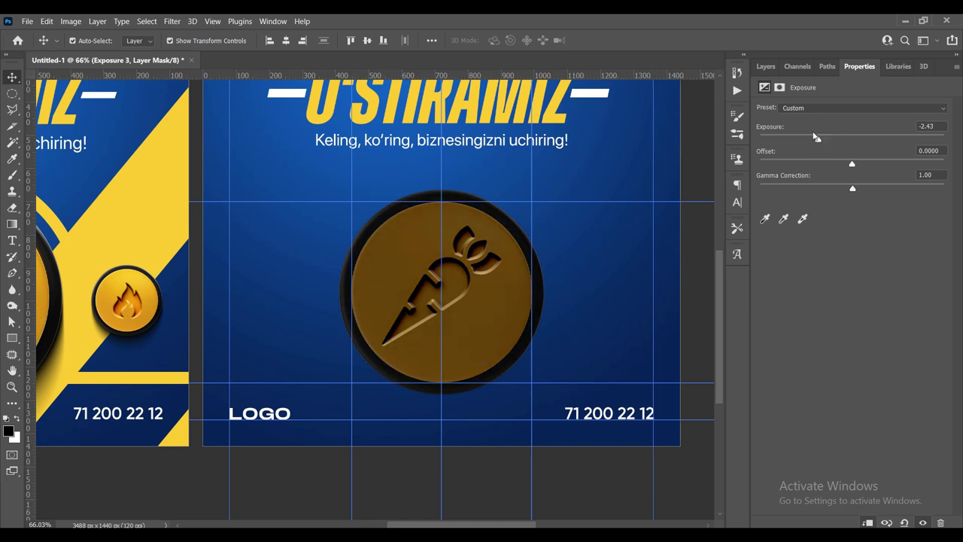
# Invert and then delete the Exposure 3 layer mask.
pyautogui.click(766, 66)
pyautogui.scroll(1, 476, 340)
pyautogui.scroll(1, 476, 340)
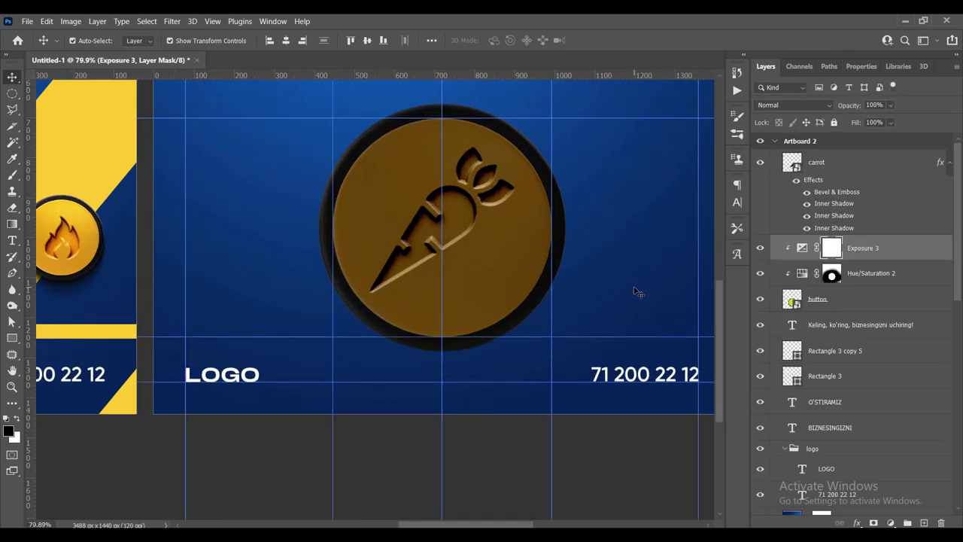
pyautogui.hotkey('ctrl', 'i')
pyautogui.scroll(2, 632, 292)
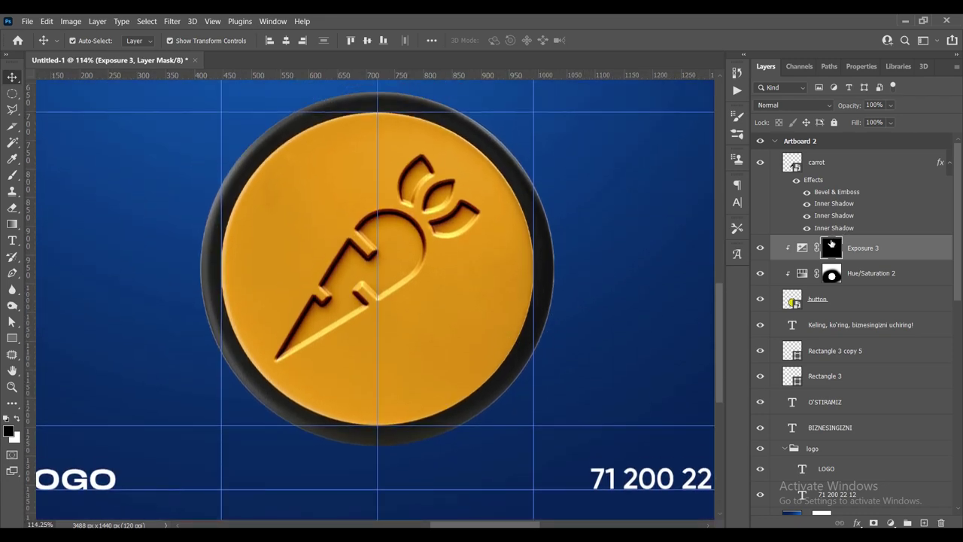
pyautogui.moveTo(830, 242); pyautogui.dragTo(940, 523)
pyautogui.scroll(1, 660, 398)
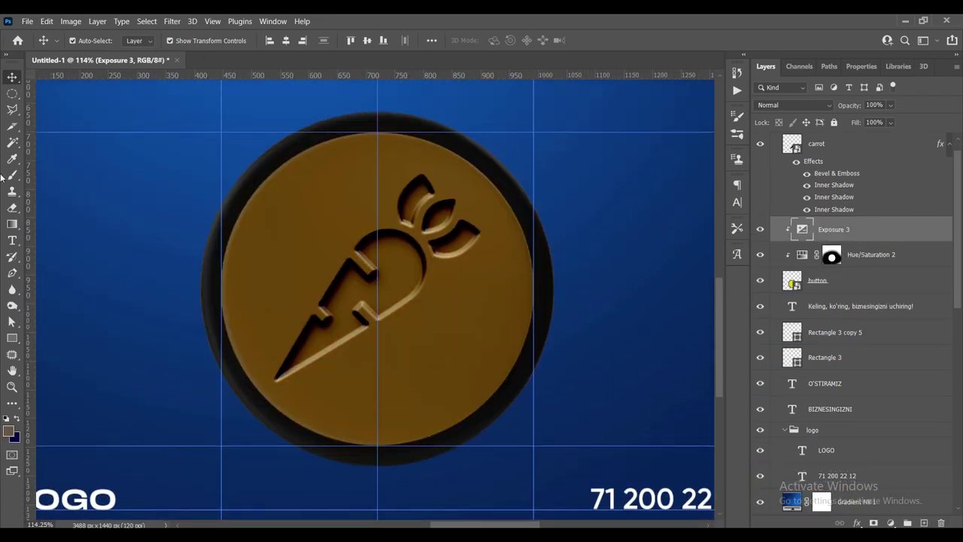
# Select the coin face with an elliptical marquee and mask the darkening out of it.
pyautogui.click(12, 93)
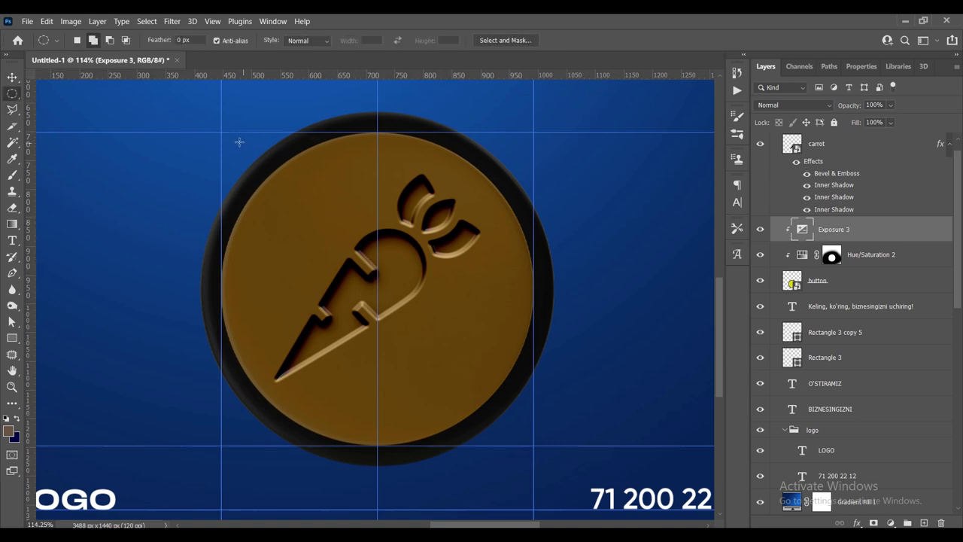
pyautogui.moveTo(221, 132); pyautogui.dragTo(530, 444)
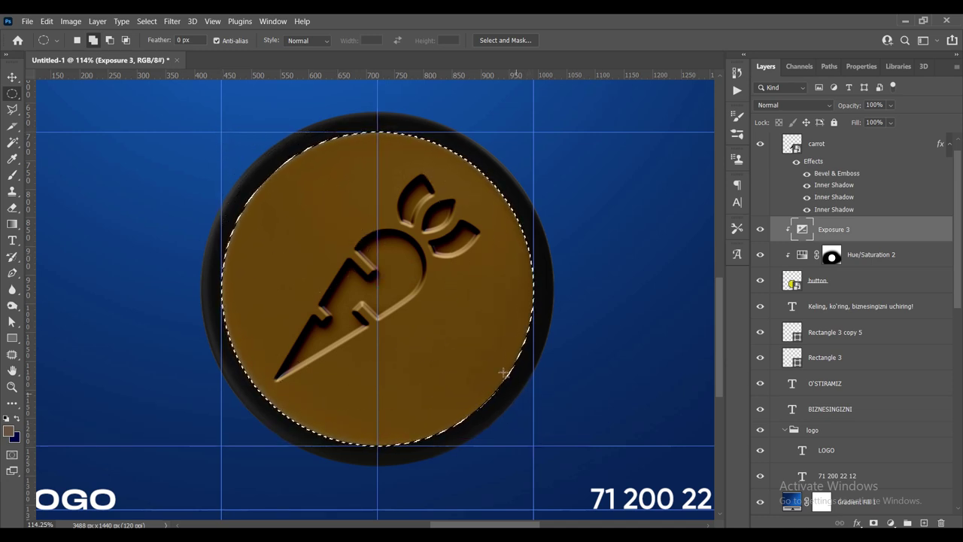
pyautogui.scroll(-3, 501, 372)
pyautogui.scroll(2, 473, 333)
pyautogui.scroll(-2, 473, 333)
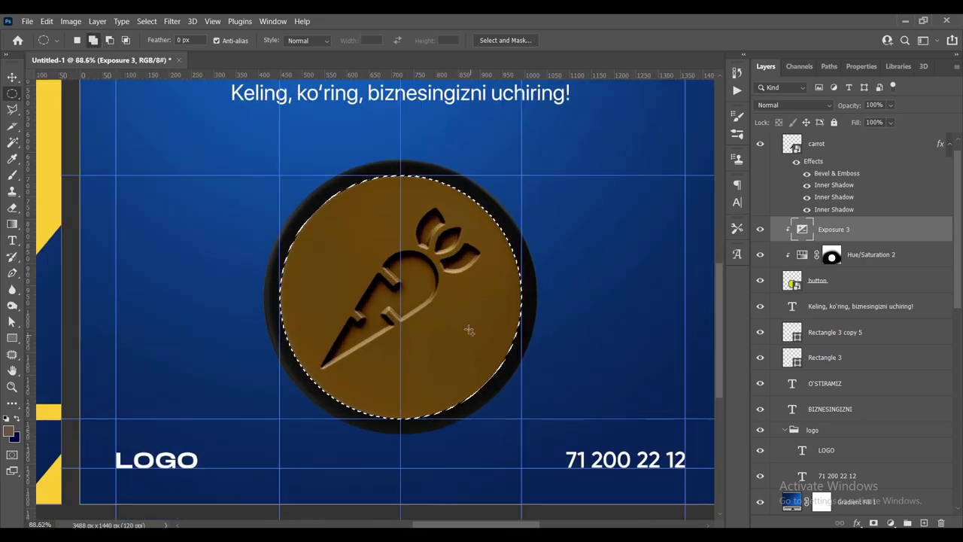
pyautogui.scroll(-1, 474, 354)
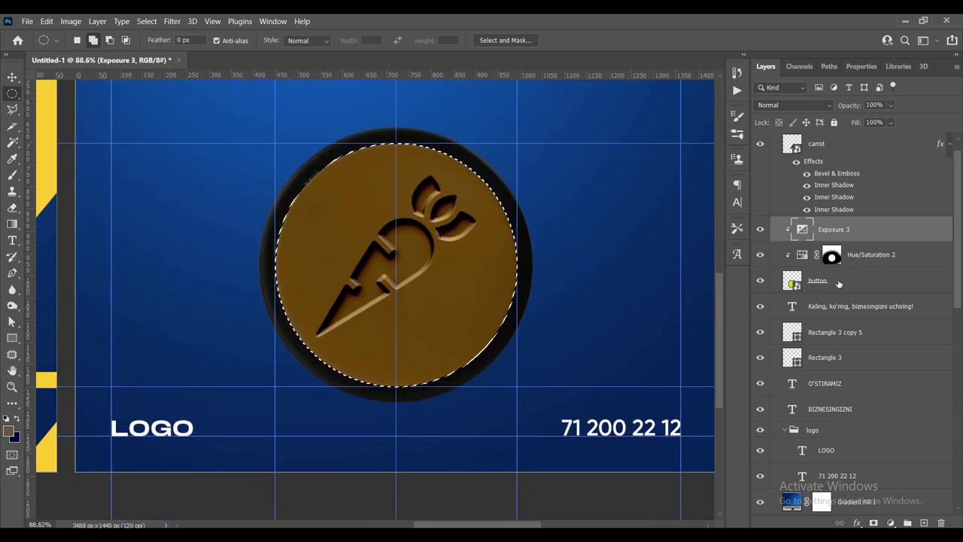
pyautogui.click(871, 522)
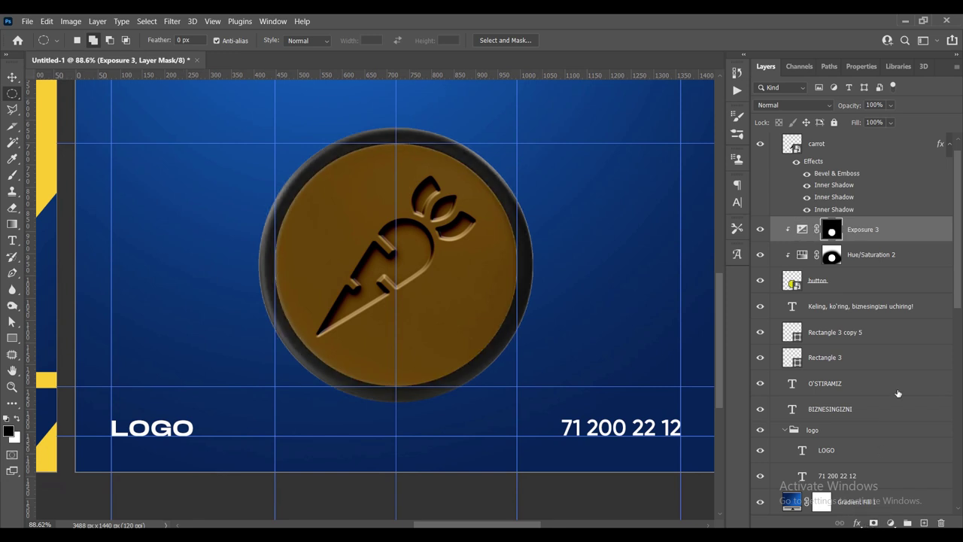
pyautogui.hotkey('ctrl', 'i')
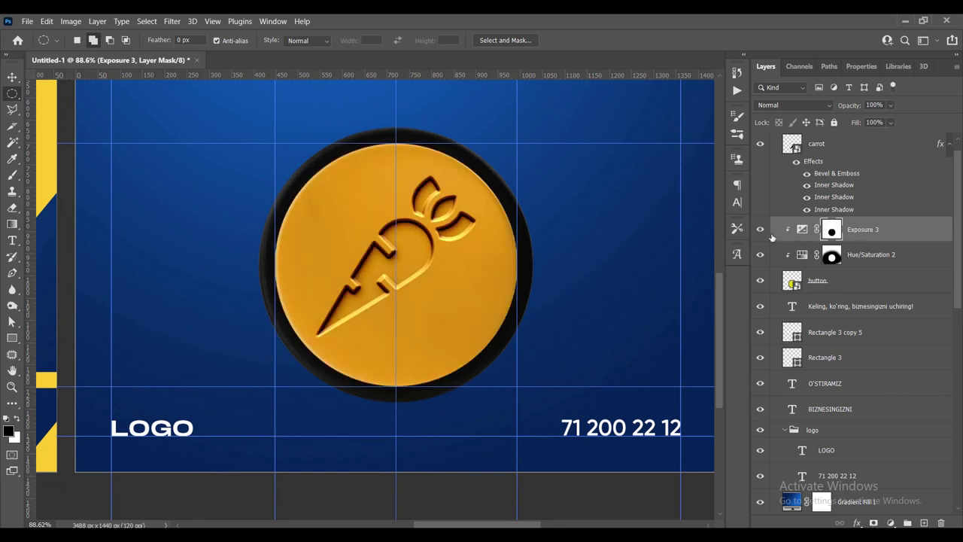
pyautogui.hotkey('ctrl', 'z')
pyautogui.hotkey('ctrl', 'z')
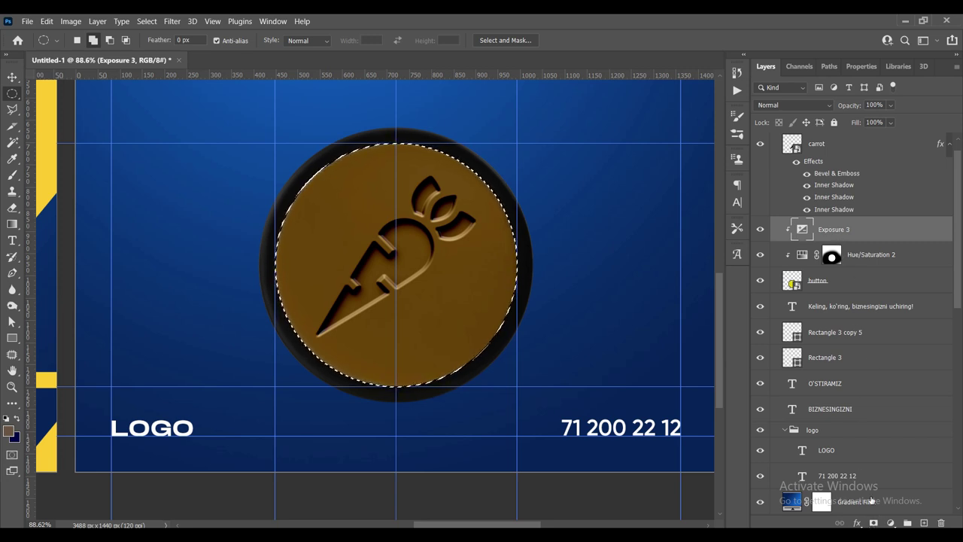
pyautogui.click(875, 522)
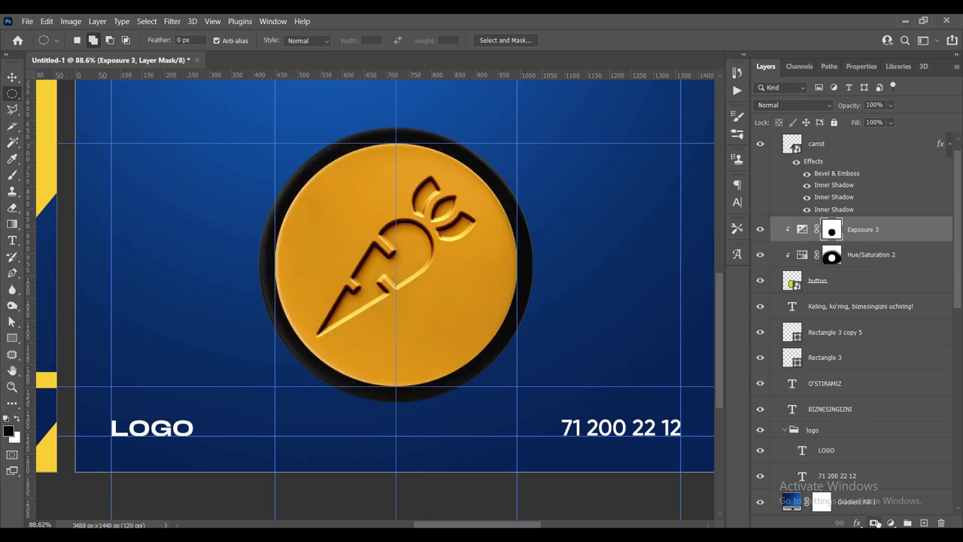
pyautogui.scroll(-2, 370, 205)
# Paint black on the Exposure 3 mask to hide the shading at the coin's upper-left.
pyautogui.press('b')
pyautogui.scroll(1, 370, 204)
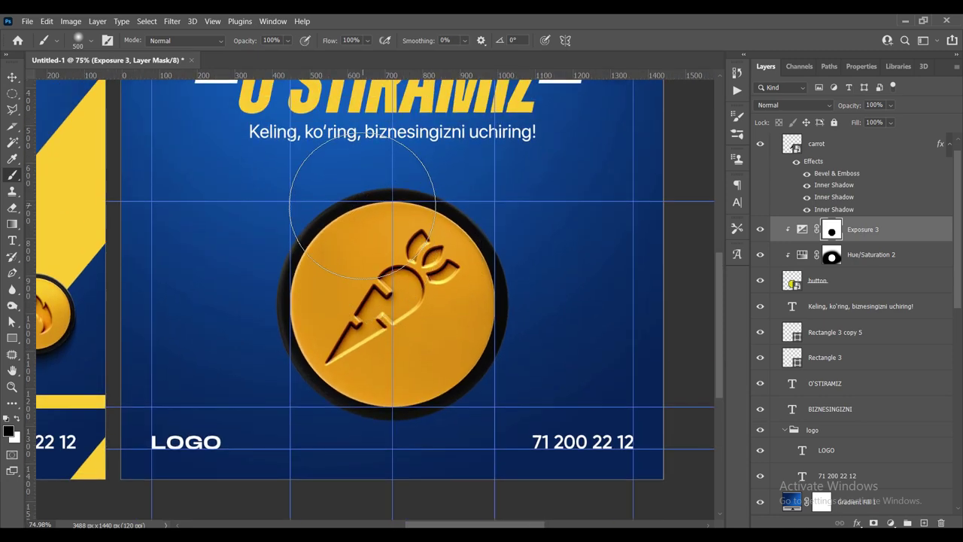
pyautogui.scroll(1, 334, 217)
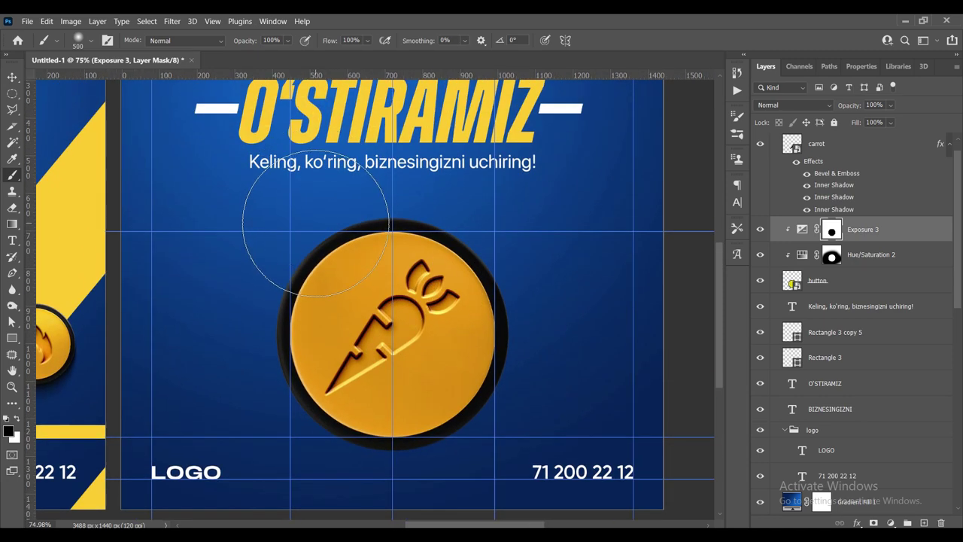
pyautogui.moveTo(316, 222); pyautogui.dragTo(283, 230)
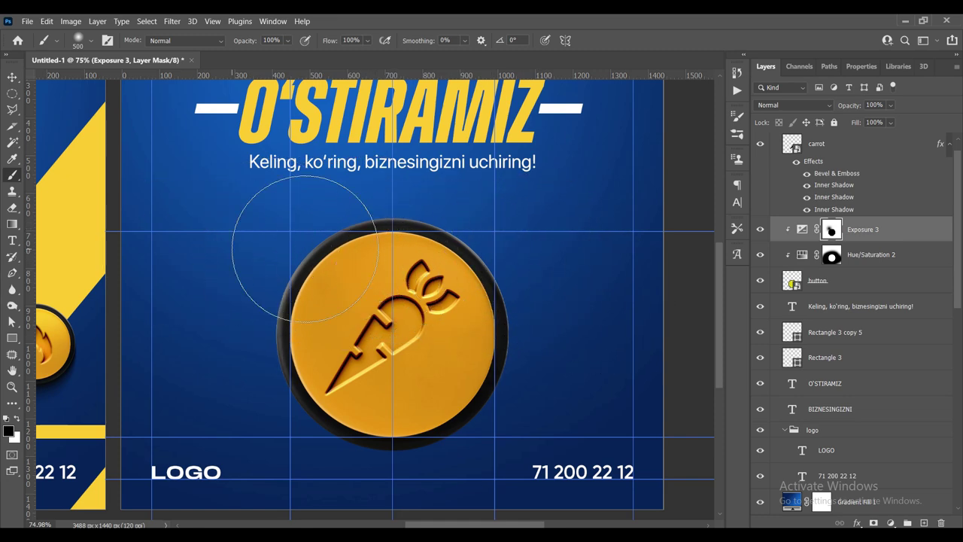
pyautogui.scroll(-2, 519, 226)
pyautogui.scroll(-2, 527, 211)
pyautogui.scroll(1, 489, 270)
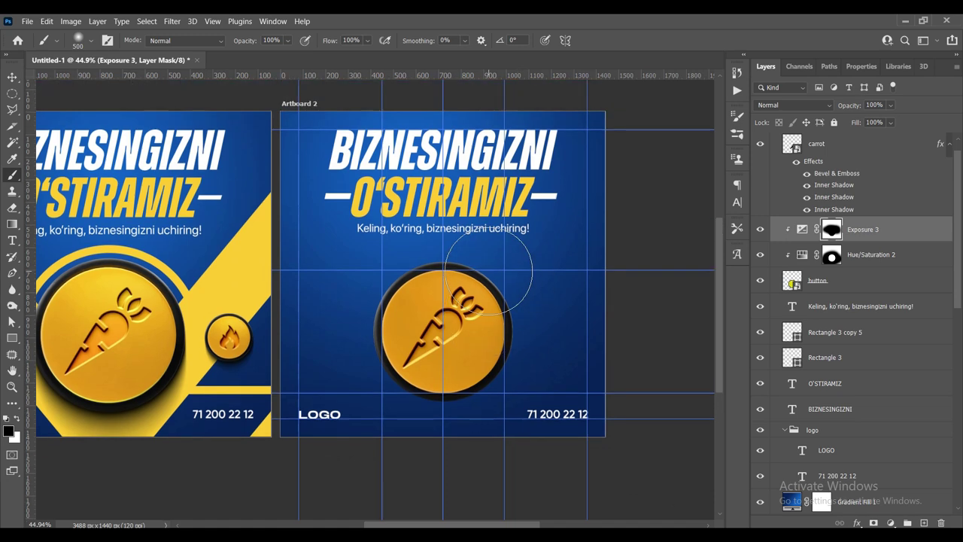
pyautogui.scroll(2, 489, 269)
# Remove two horizontal and two vertical guides from the second artboard.
pyautogui.press('v')
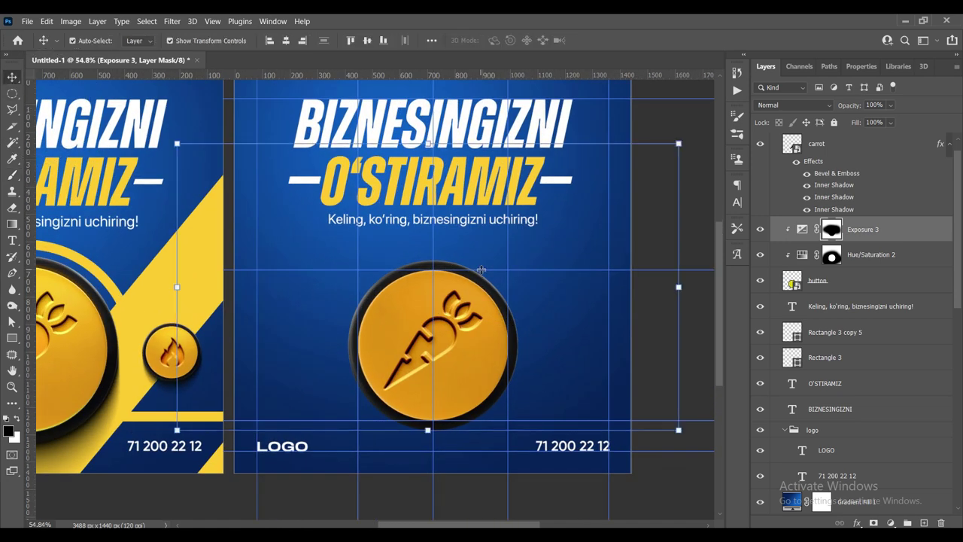
pyautogui.moveTo(481, 269); pyautogui.dragTo(515, 49)
pyautogui.moveTo(510, 314); pyautogui.dragTo(104, 286)
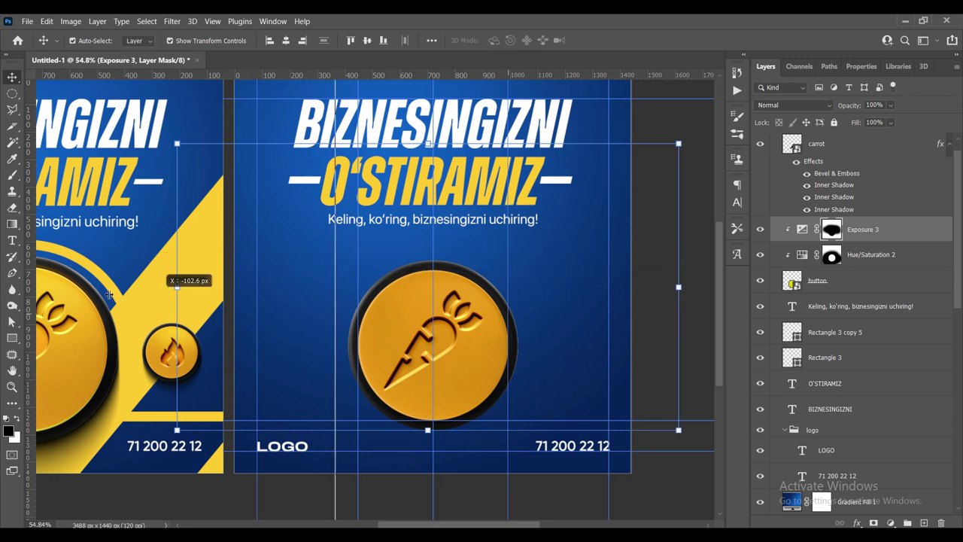
pyautogui.moveTo(358, 260); pyautogui.dragTo(7, 241)
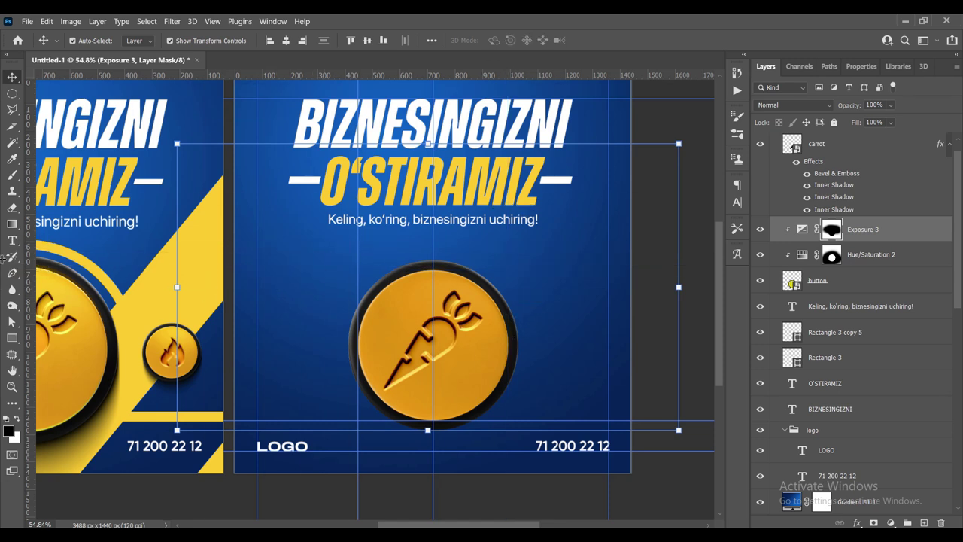
pyautogui.moveTo(467, 419); pyautogui.dragTo(482, 71)
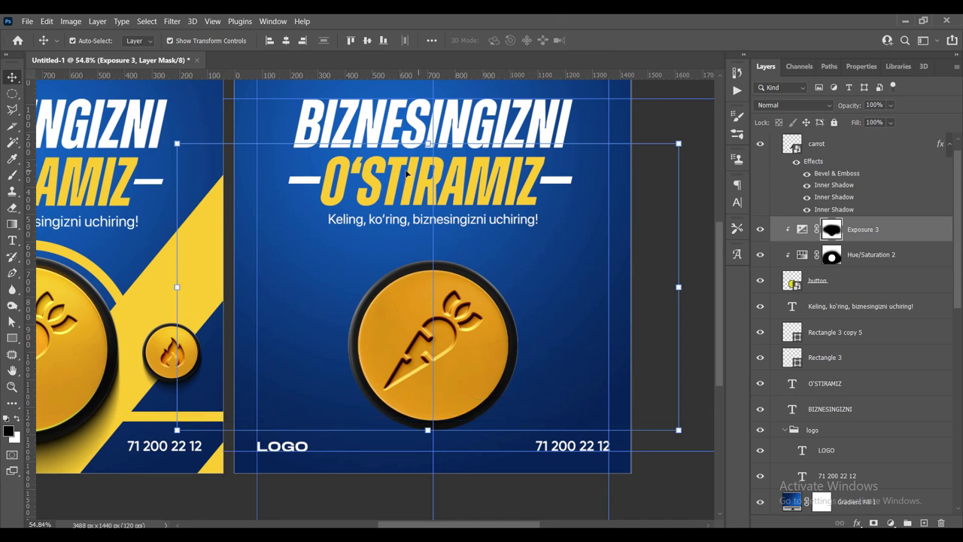
pyautogui.scroll(-1, 490, 263)
# Deselect the Exposure 3 layer, then reselect its layer mask.
pyautogui.click(680, 222)
pyautogui.scroll(3, 469, 319)
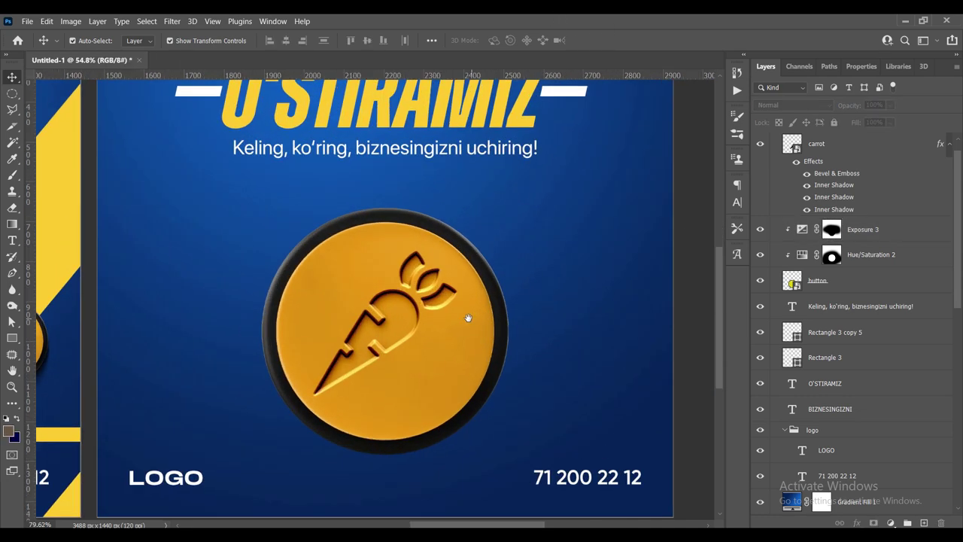
pyautogui.scroll(1, 490, 300)
pyautogui.click(903, 229)
pyautogui.scroll(1, 497, 200)
pyautogui.scroll(1, 426, 228)
# Add an Exposure 4 adjustment layer with its exposure raised to brighten the coin.
pyautogui.click(890, 522)
pyautogui.click(895, 376)
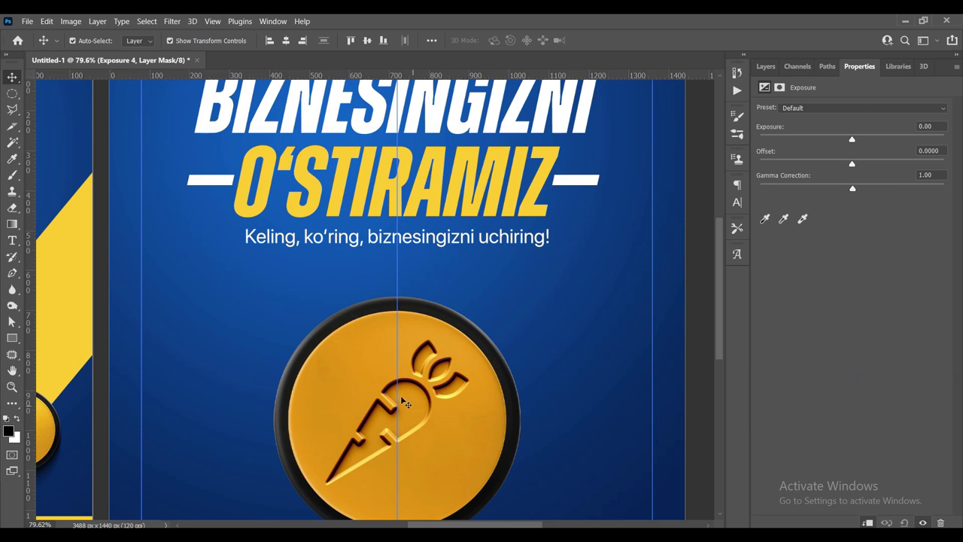
pyautogui.moveTo(852, 139); pyautogui.dragTo(864, 140)
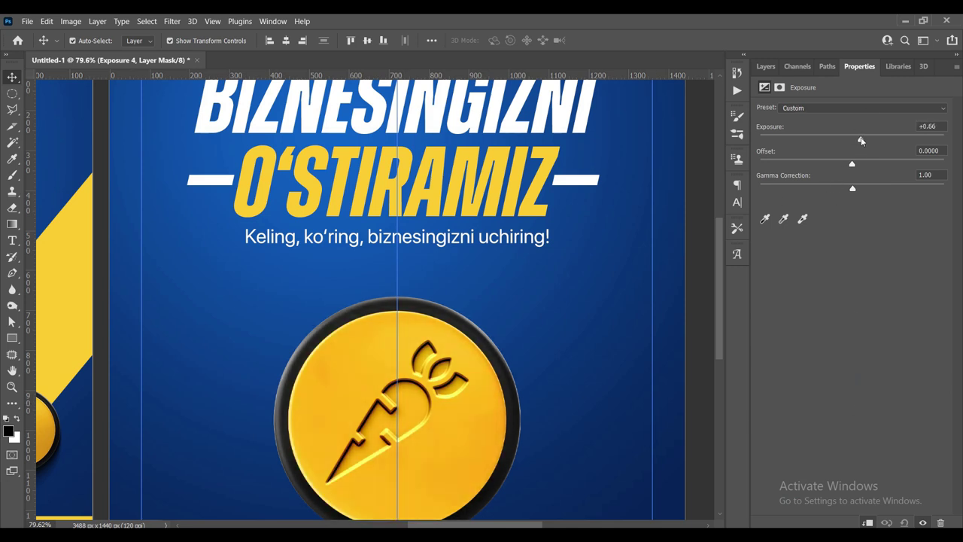
pyautogui.click(765, 66)
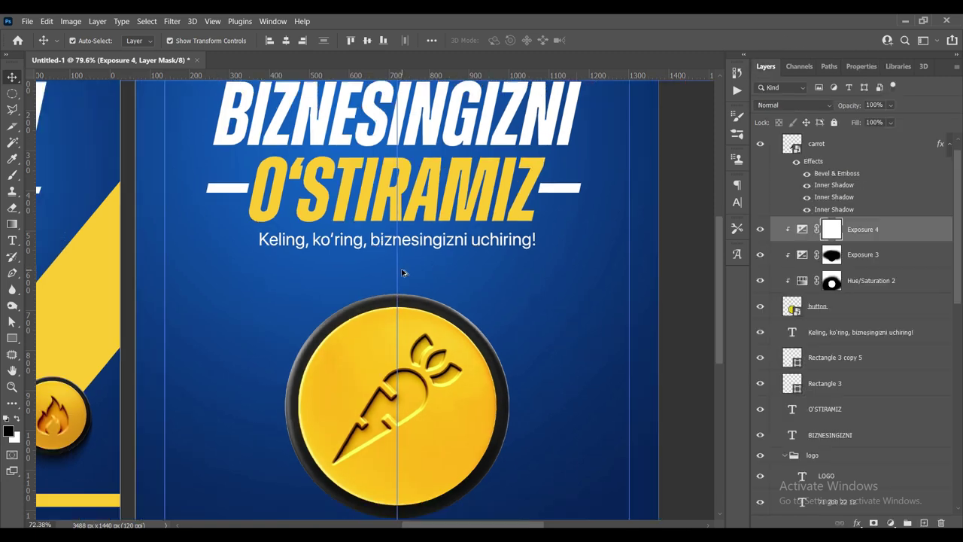
pyautogui.scroll(-1, 358, 483)
# Invert the Exposure 4 mask to black and paint a soft white highlight onto the coin's top.
pyautogui.hotkey('ctrl', 'i')
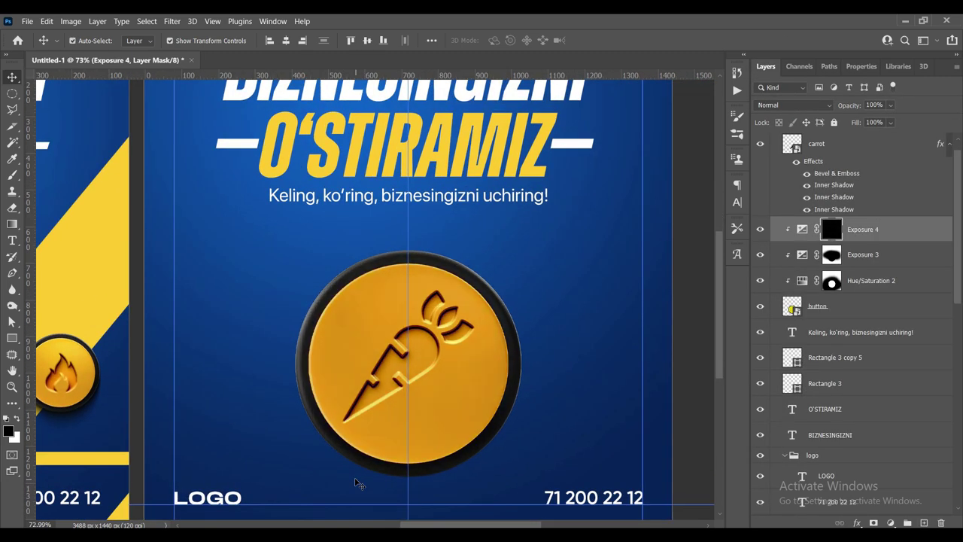
pyautogui.press('b')
pyautogui.scroll(1, 430, 295)
pyautogui.press('x')
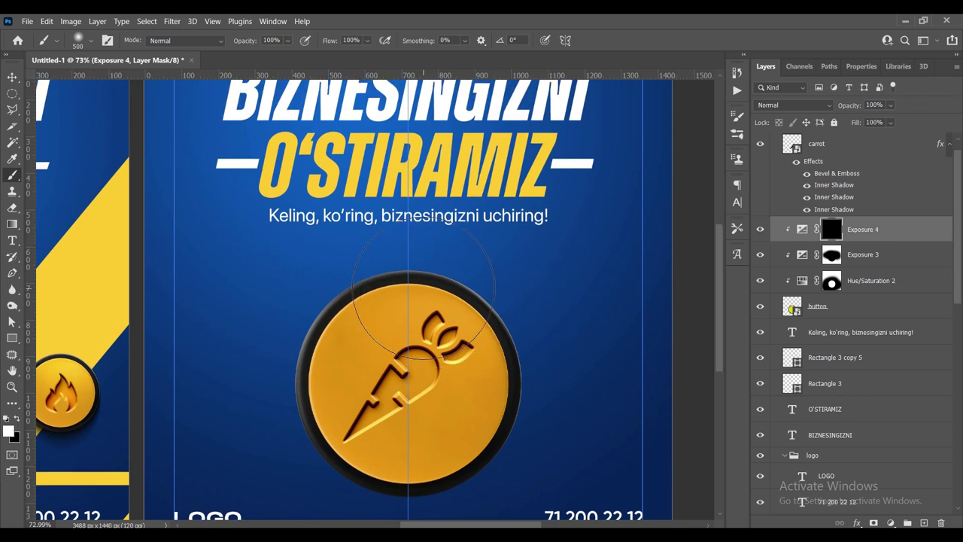
pyautogui.press(']')
pyautogui.press(']')
pyautogui.press(']')
pyautogui.moveTo(408, 256); pyautogui.dragTo(411, 196)
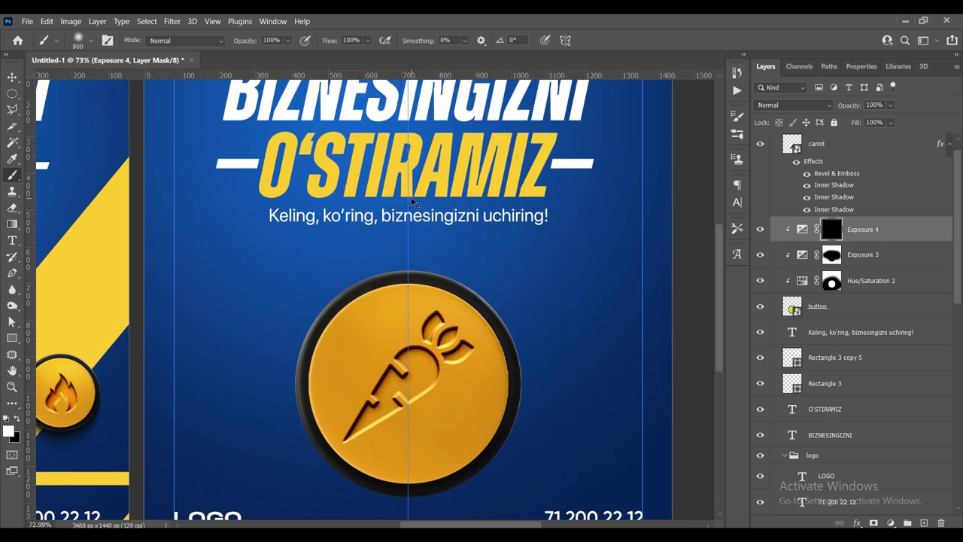
pyautogui.click(407, 226)
pyautogui.scroll(-2, 407, 229)
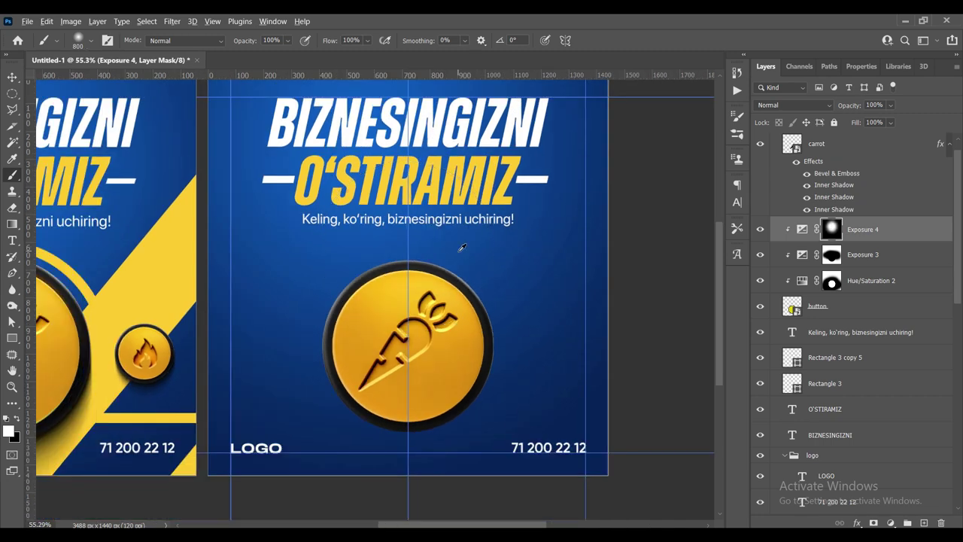
pyautogui.scroll(-5, 406, 247)
pyautogui.scroll(6, 440, 261)
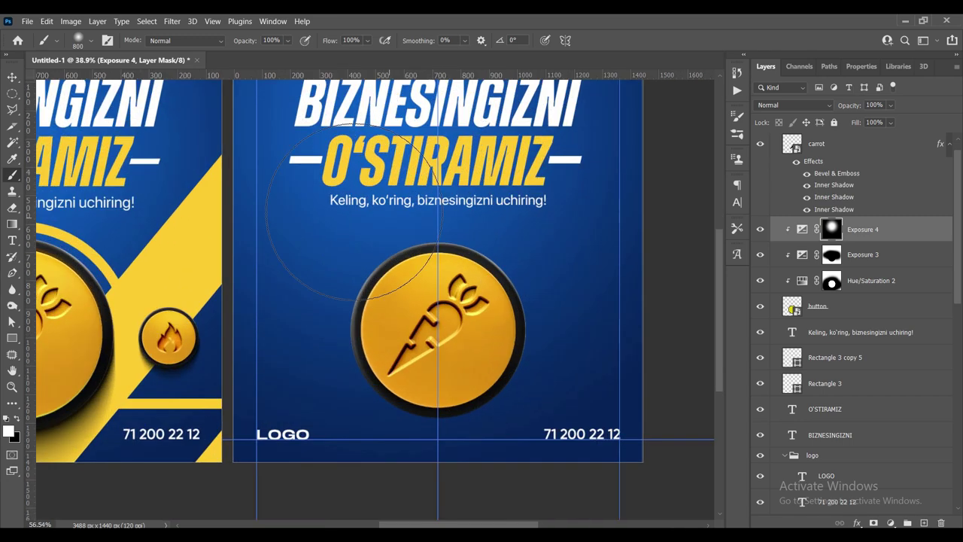
pyautogui.scroll(-2, 459, 197)
pyautogui.scroll(-4, 459, 197)
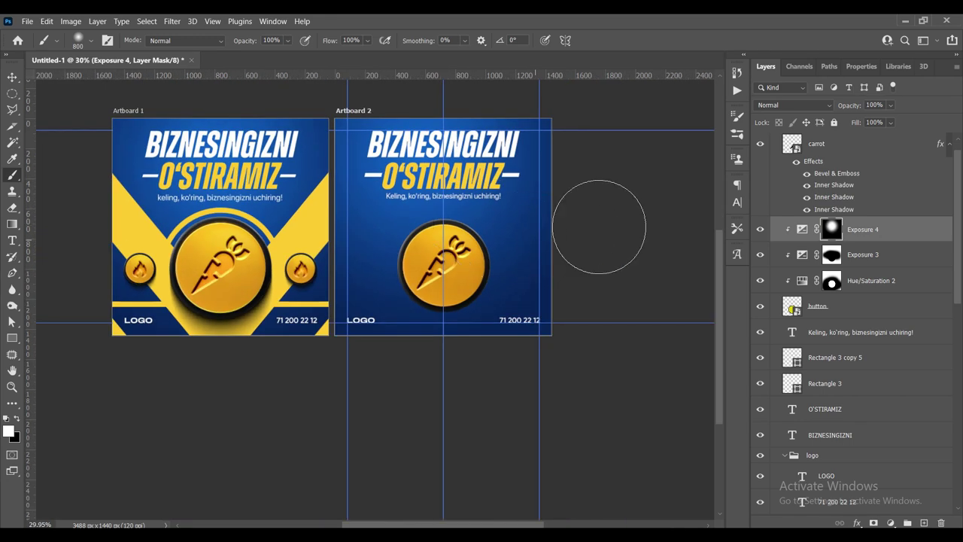
# Switch to the Move tool and clear the current layer selection.
pyautogui.press('v')
pyautogui.click(613, 200)
pyautogui.scroll(2, 466, 278)
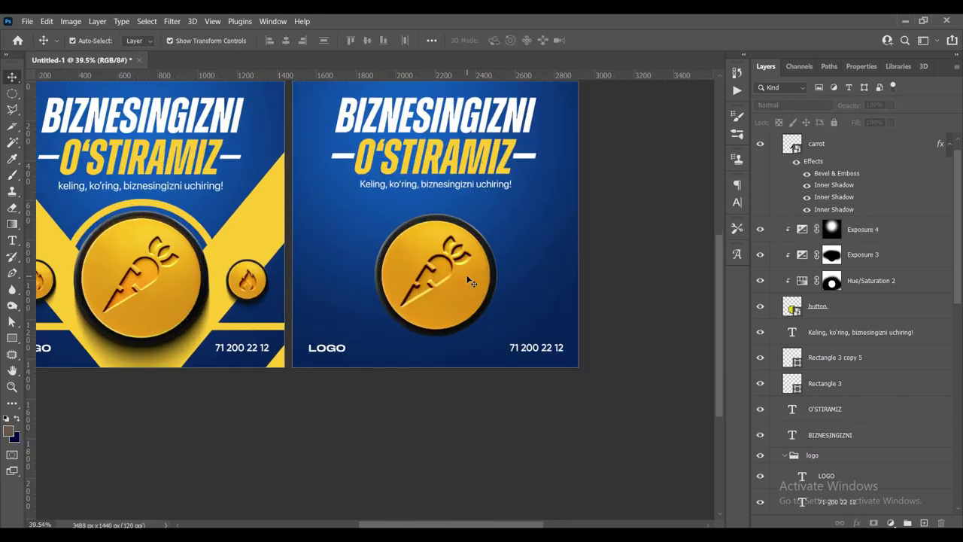
# Duplicate the button layer to create 'button copy'.
pyautogui.scroll(2, 553, 297)
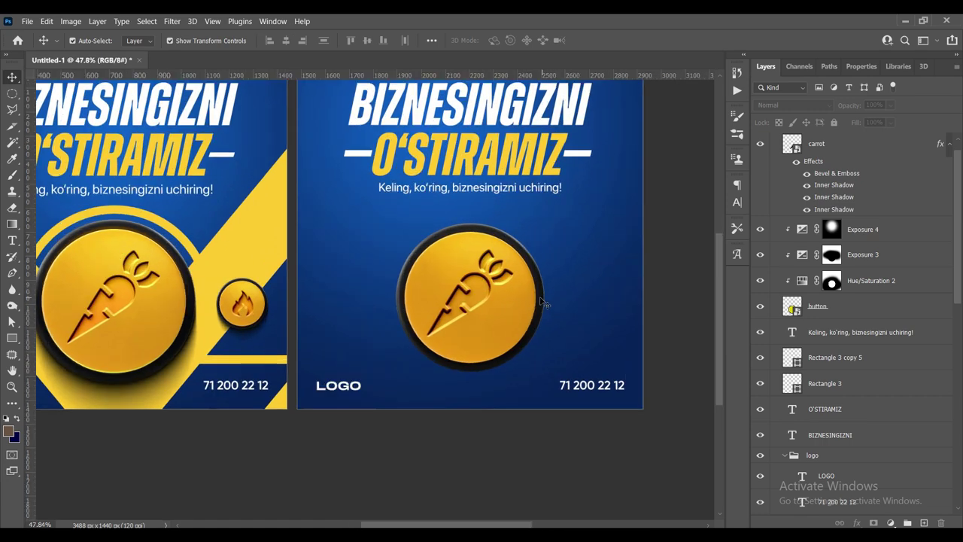
pyautogui.scroll(-1, 545, 301)
pyautogui.scroll(-1, 533, 303)
pyautogui.click(530, 303)
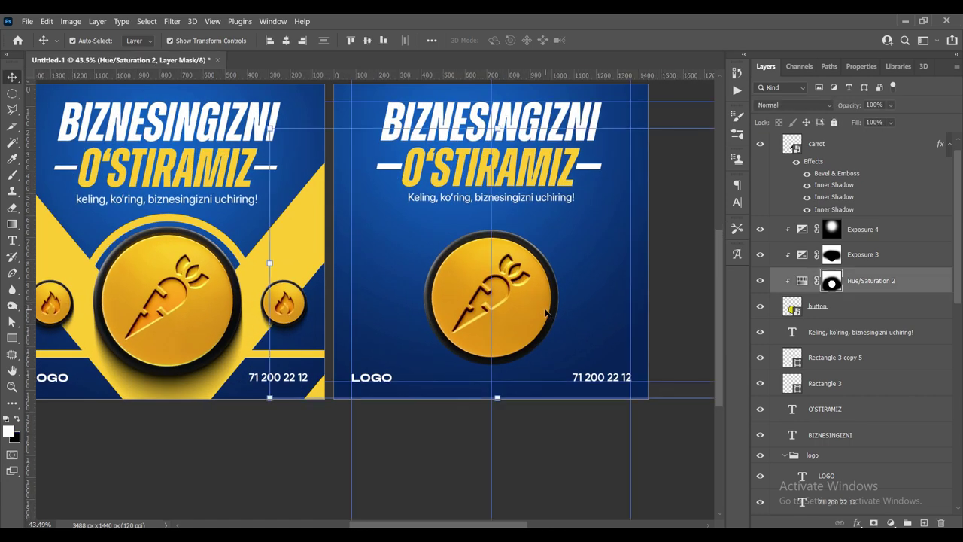
pyautogui.scroll(2, 542, 309)
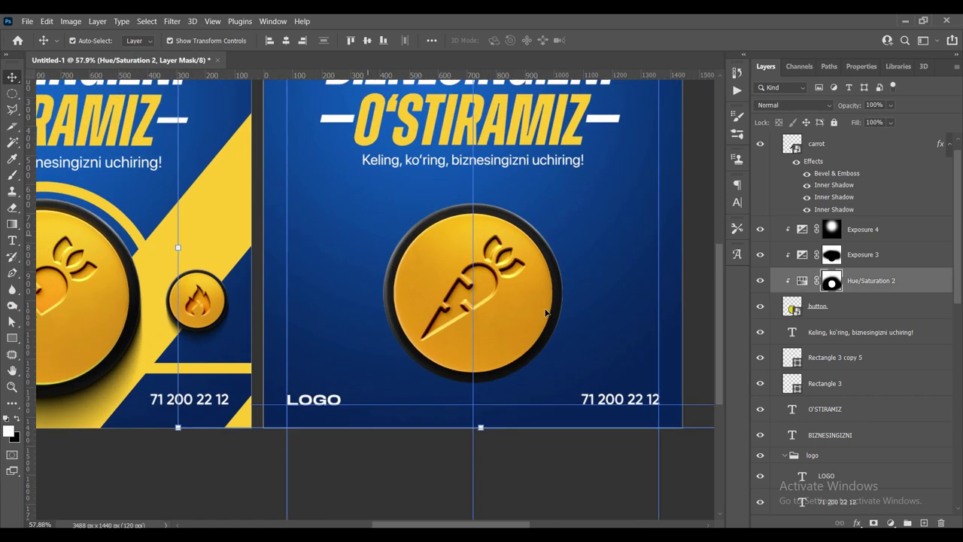
pyautogui.click(878, 316)
pyautogui.hotkey('ctrl', 'j')
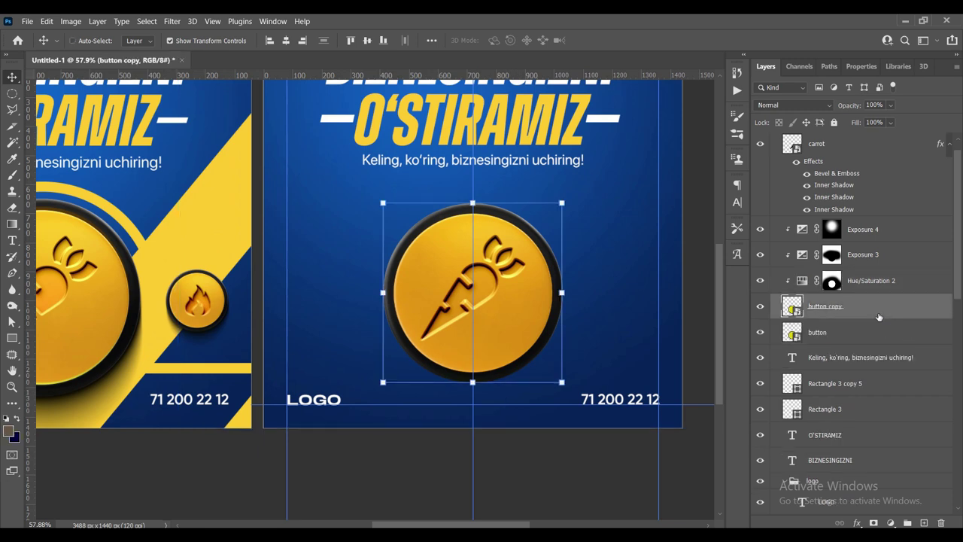
# Blacken the original button layer with a Levels smart filter, white output level 2.
pyautogui.hotkey('alt', '[')
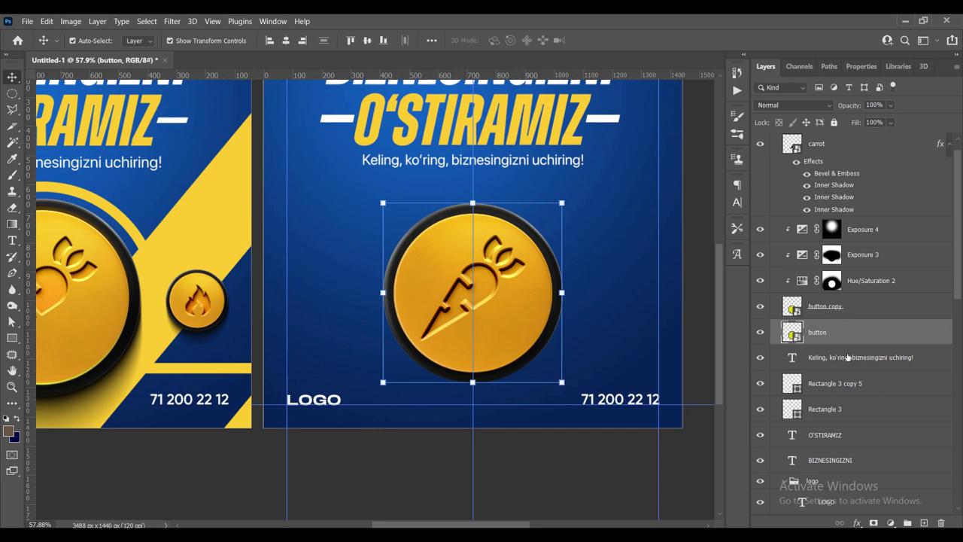
pyautogui.hotkey('ctrl', 'l')
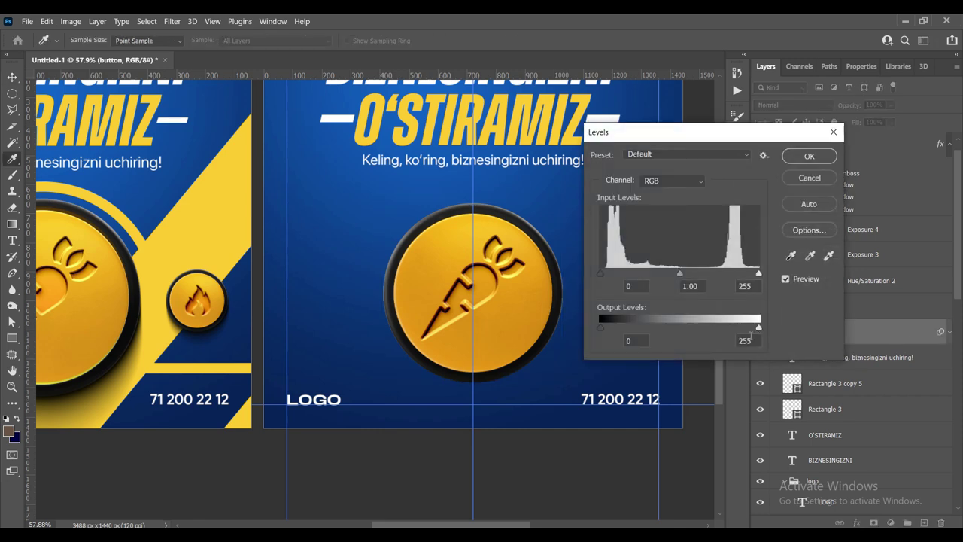
pyautogui.moveTo(751, 335); pyautogui.dragTo(729, 339)
pyautogui.write('2')
pyautogui.press('Return')
pyautogui.scroll(1, 634, 333)
pyautogui.scroll(1, 634, 333)
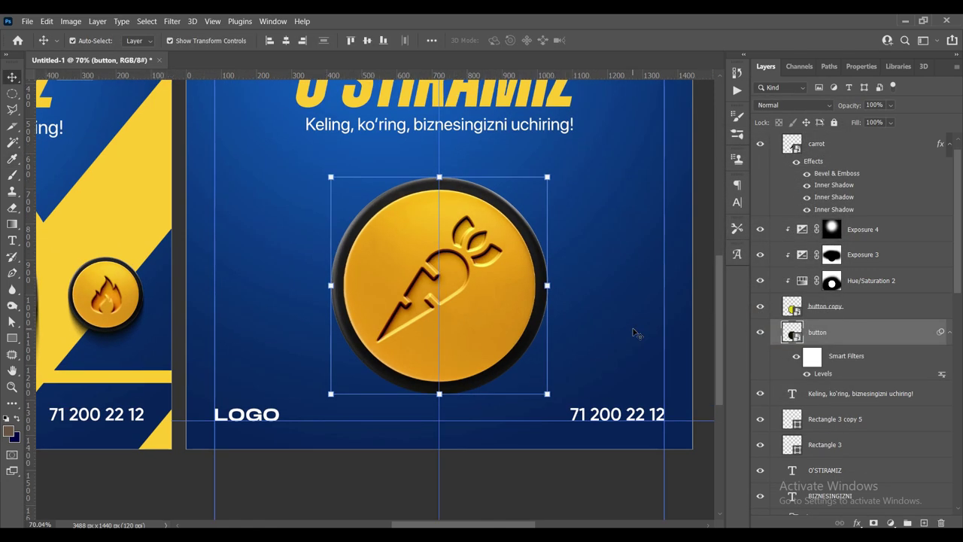
pyautogui.scroll(1, 667, 339)
pyautogui.click(172, 21)
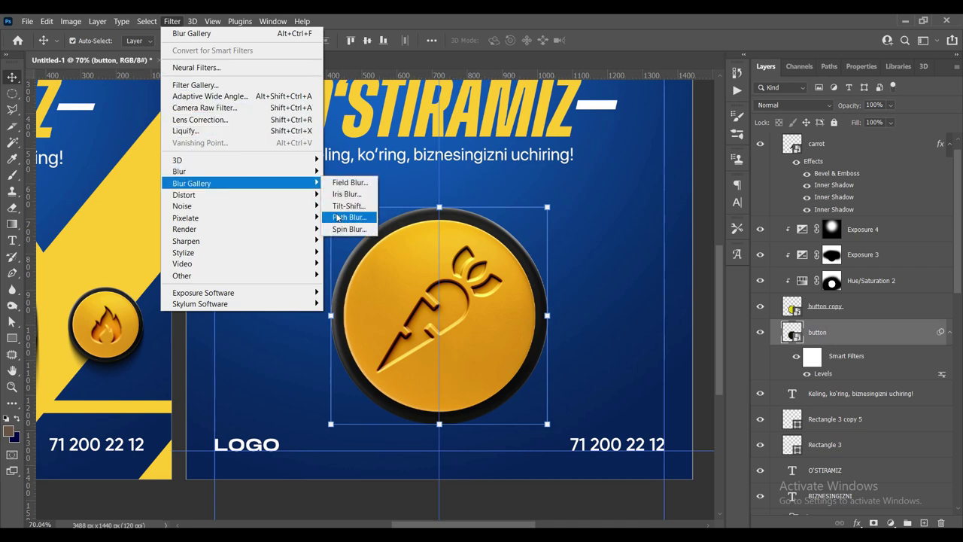
# Apply a non-centred Path Blur running from the coin's top down to the artboard bottom.
pyautogui.moveTo(192, 183)
pyautogui.click(343, 219)
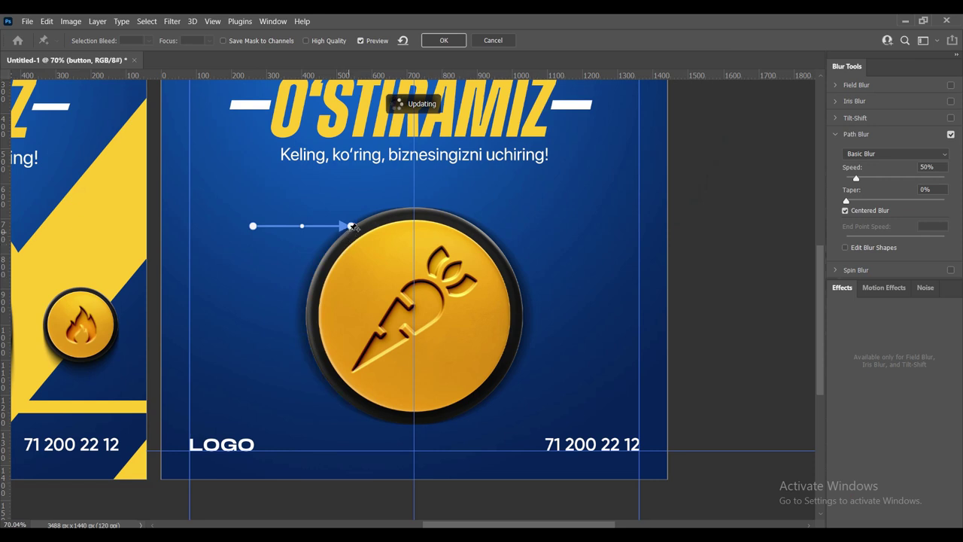
pyautogui.moveTo(351, 226); pyautogui.dragTo(414, 376)
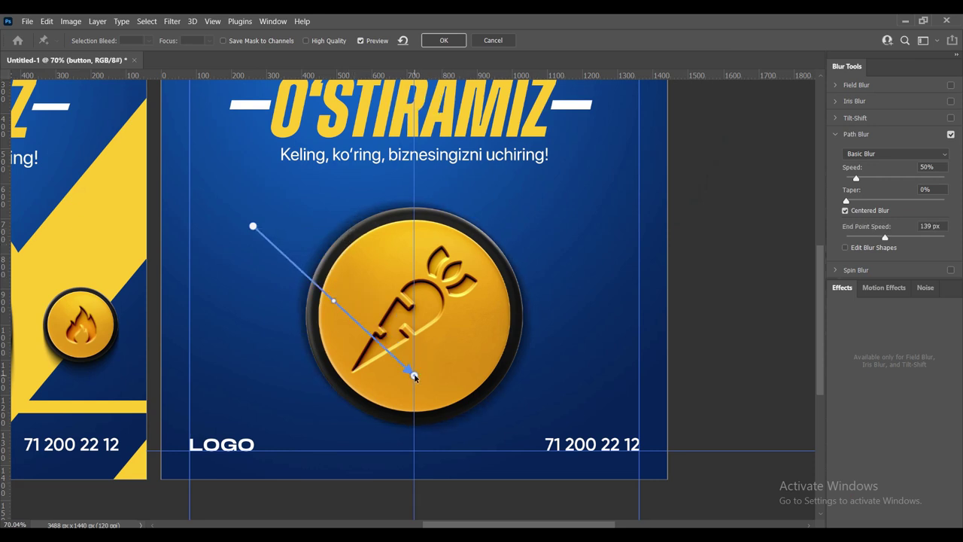
pyautogui.moveTo(252, 227); pyautogui.dragTo(414, 238)
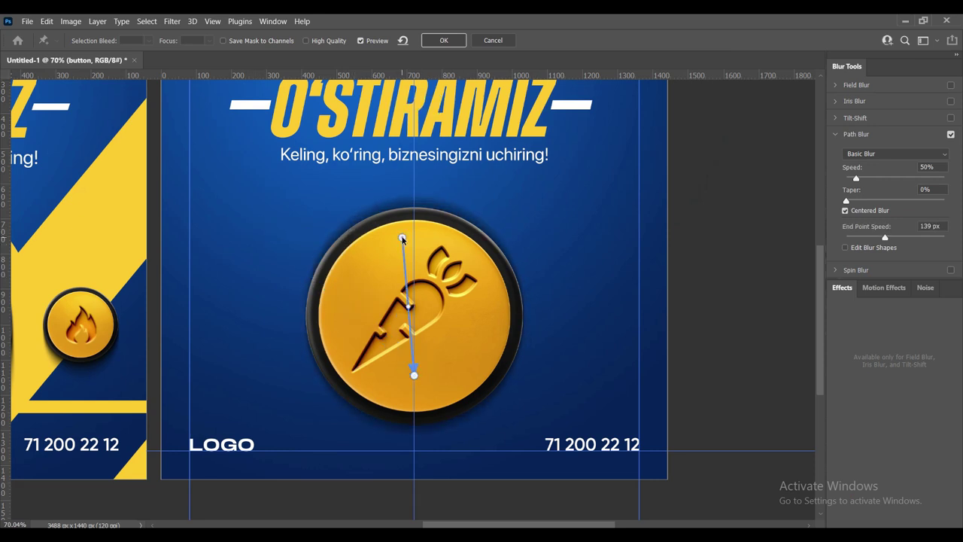
pyautogui.moveTo(413, 376); pyautogui.dragTo(413, 479)
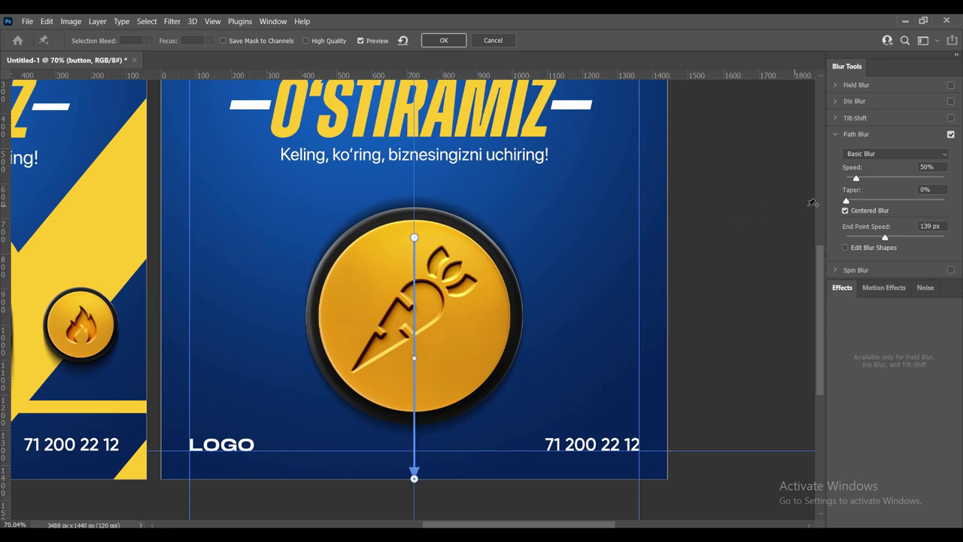
pyautogui.click(847, 210)
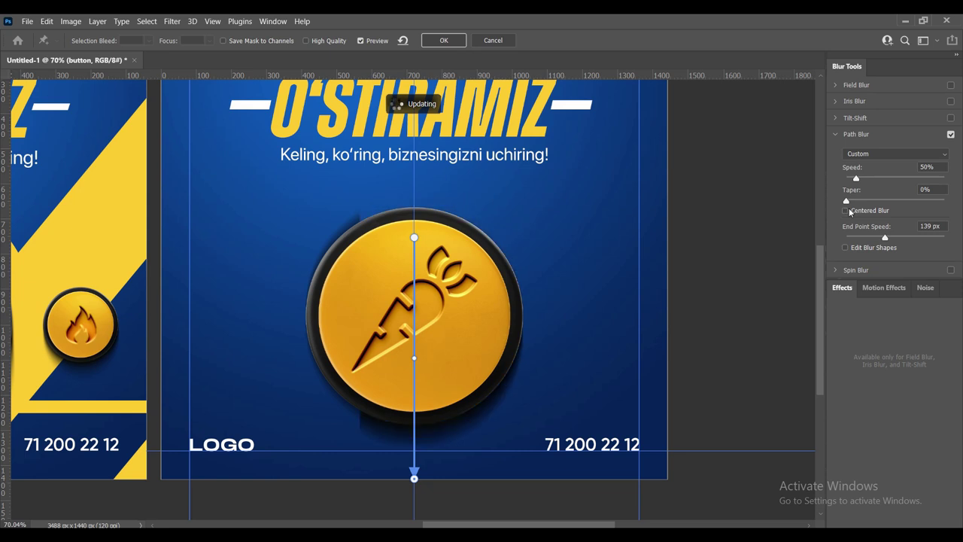
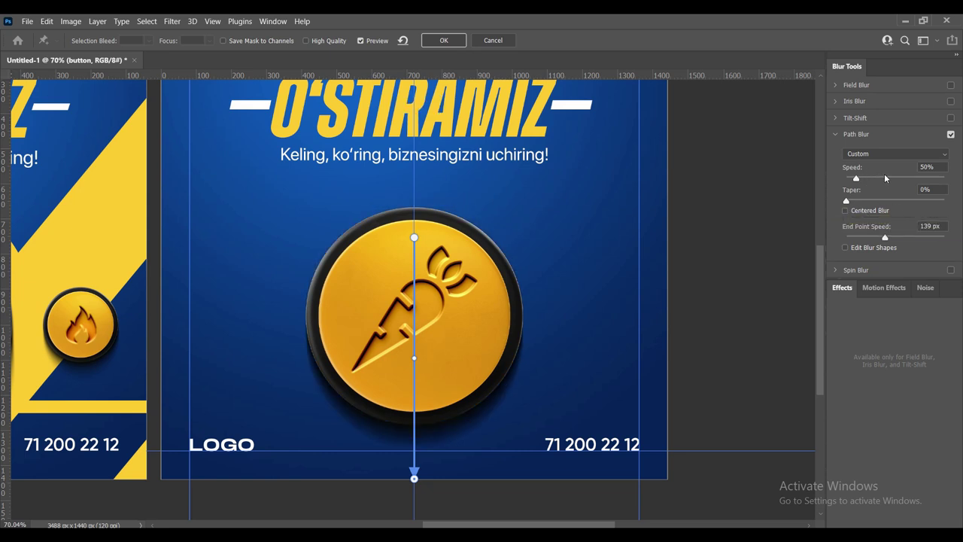
# Set the Path Blur to Speed 134%, Taper 21% and End Point Speed 150.
pyautogui.moveTo(885, 178); pyautogui.dragTo(881, 179)
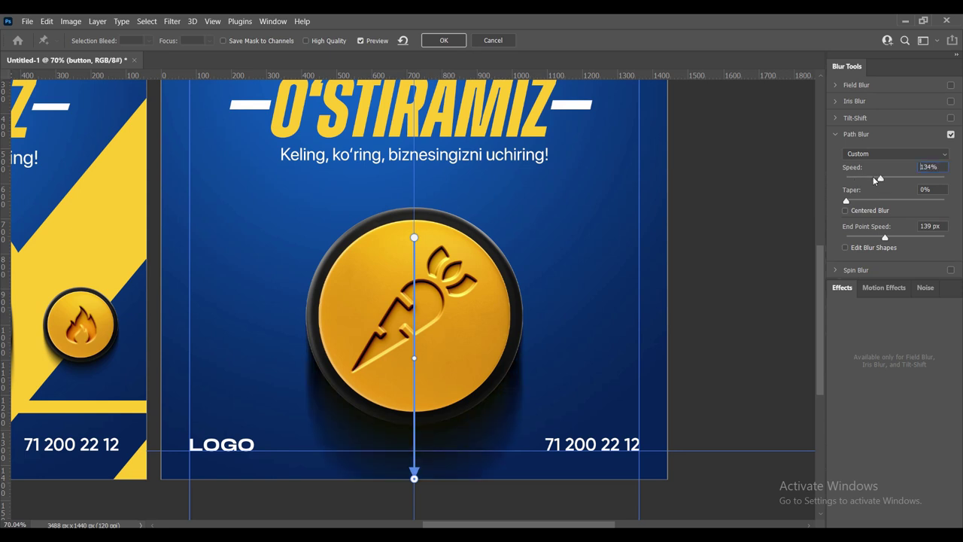
pyautogui.click(885, 201)
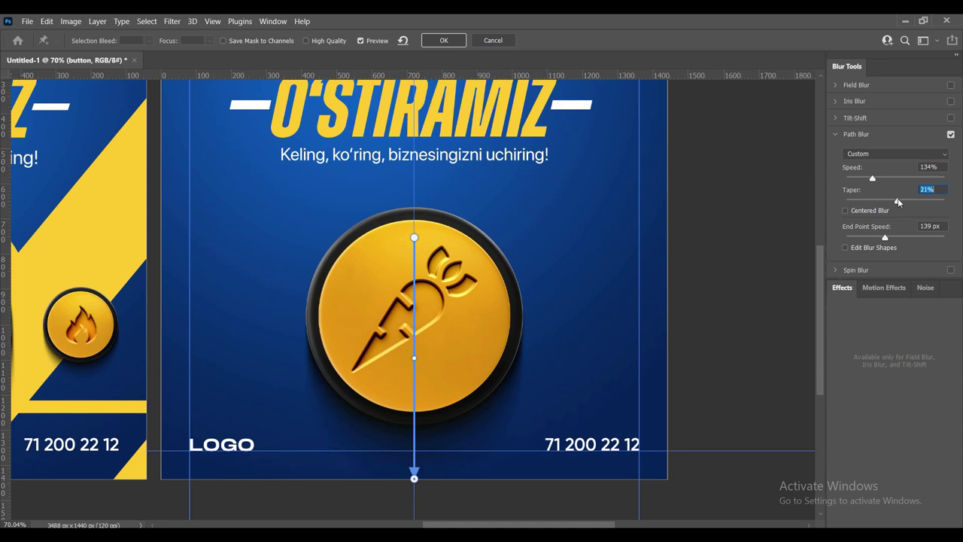
pyautogui.click(933, 225)
pyautogui.write('150')
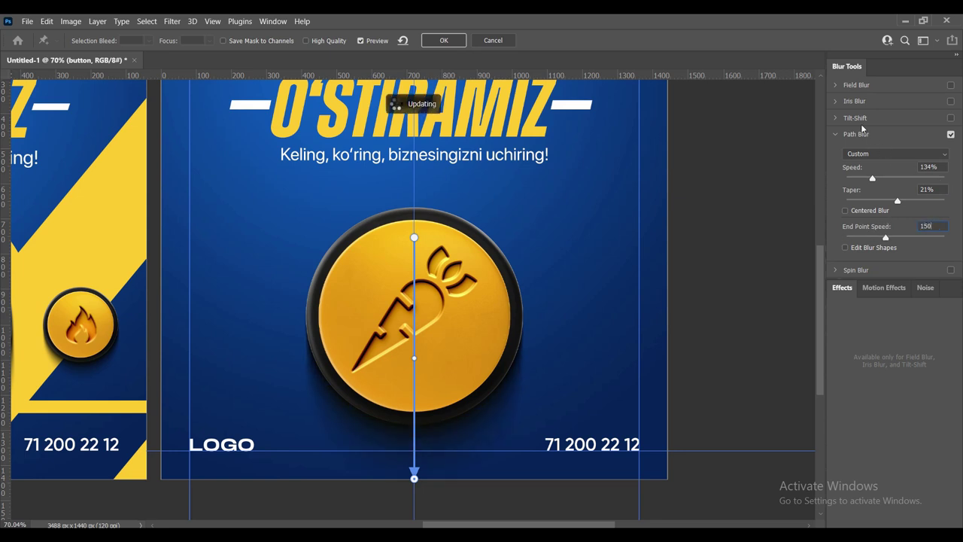
# Enable Field Blur, place a pin on the coin and try a 3 px blur.
pyautogui.click(858, 85)
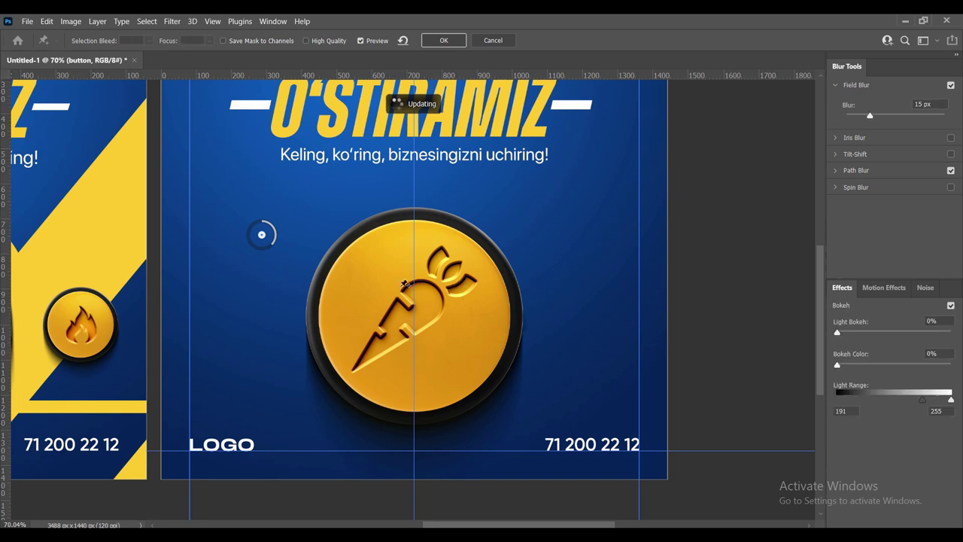
pyautogui.moveTo(262, 235); pyautogui.dragTo(293, 246)
pyautogui.press('Delete')
pyautogui.click(414, 249)
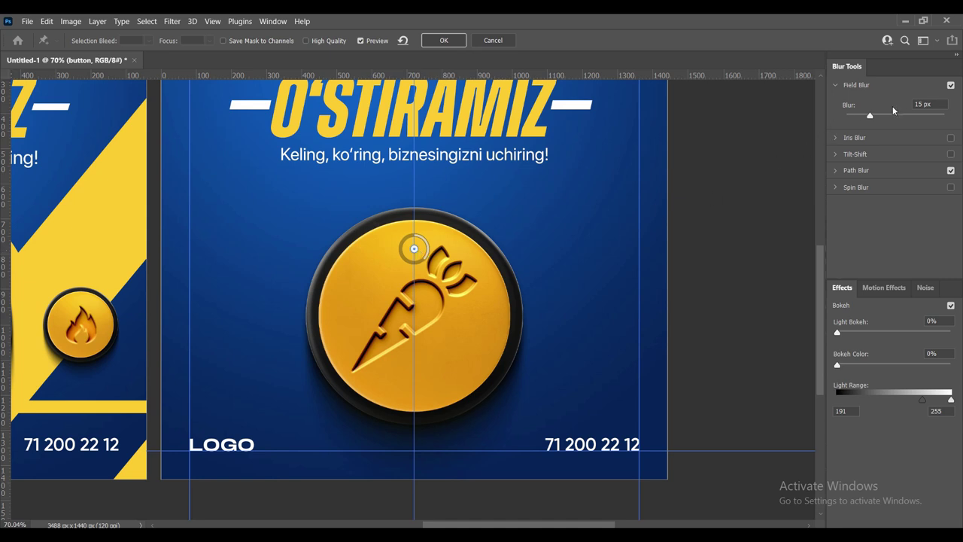
pyautogui.moveTo(414, 248); pyautogui.dragTo(415, 234)
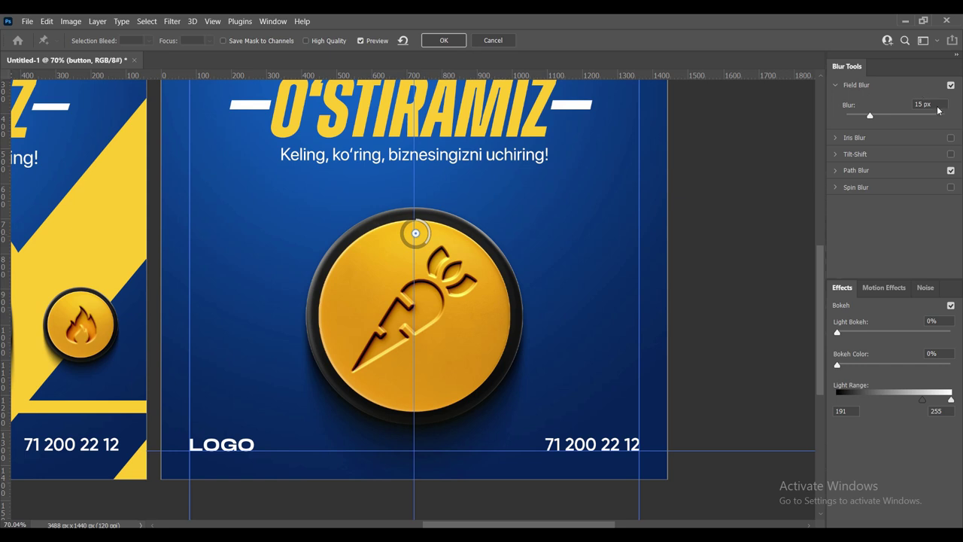
pyautogui.moveTo(937, 106); pyautogui.dragTo(882, 109)
pyautogui.write('3')
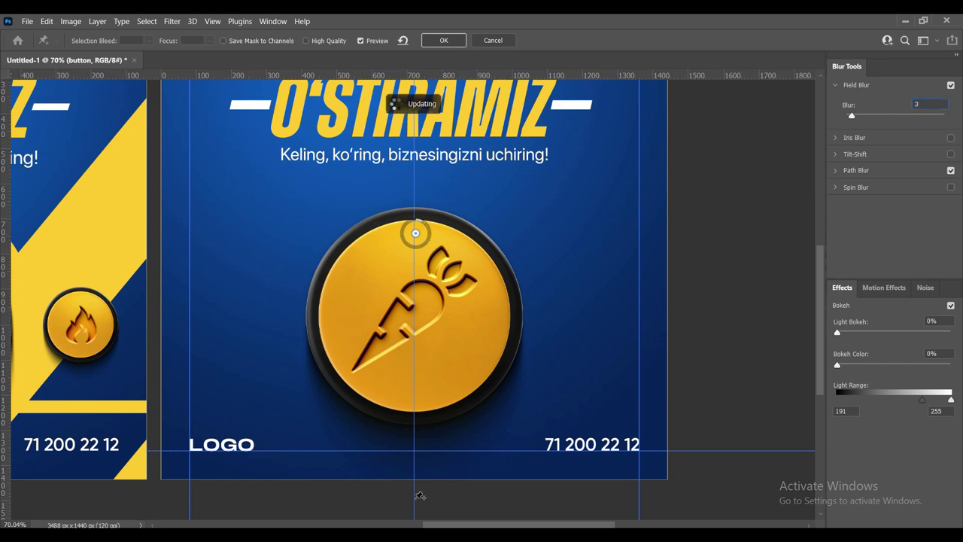
pyautogui.press('Return')
# Position field blur pins above and below the coin, set Blur to 10 px and apply.
pyautogui.moveTo(419, 503)
pyautogui.mouseDown()
pyautogui.moveTo(444, 437)
pyautogui.moveTo(419, 465)
pyautogui.mouseUp()
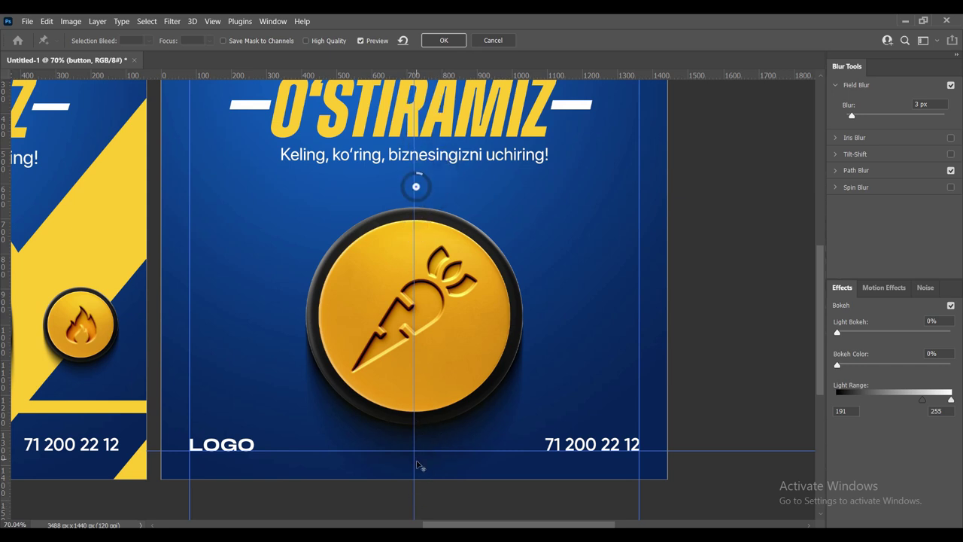
pyautogui.moveTo(418, 190); pyautogui.dragTo(419, 210)
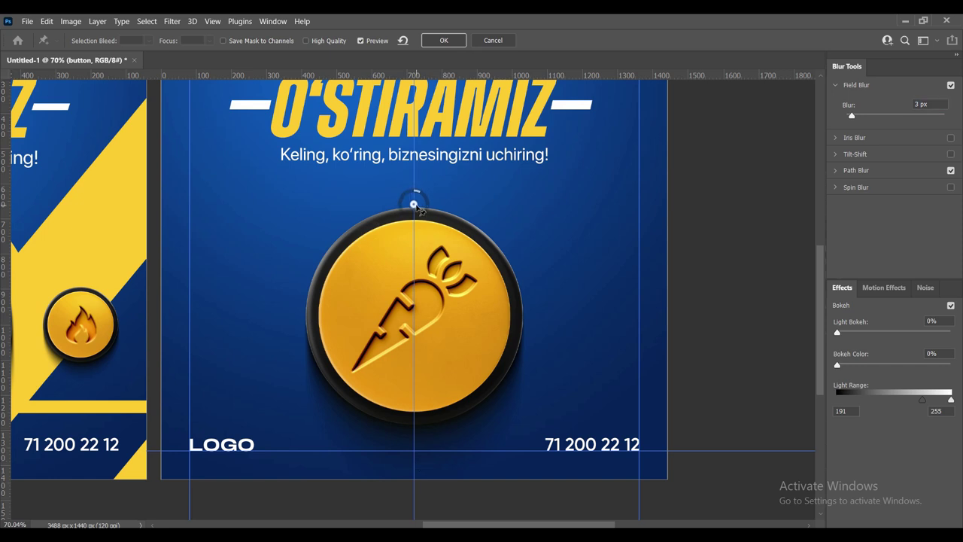
pyautogui.moveTo(419, 489); pyautogui.dragTo(418, 493)
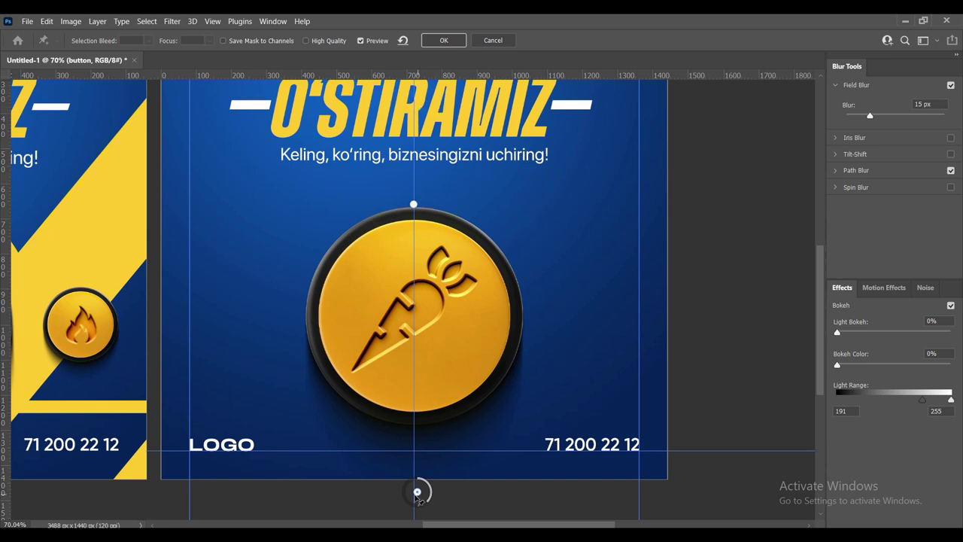
pyautogui.press('Return')
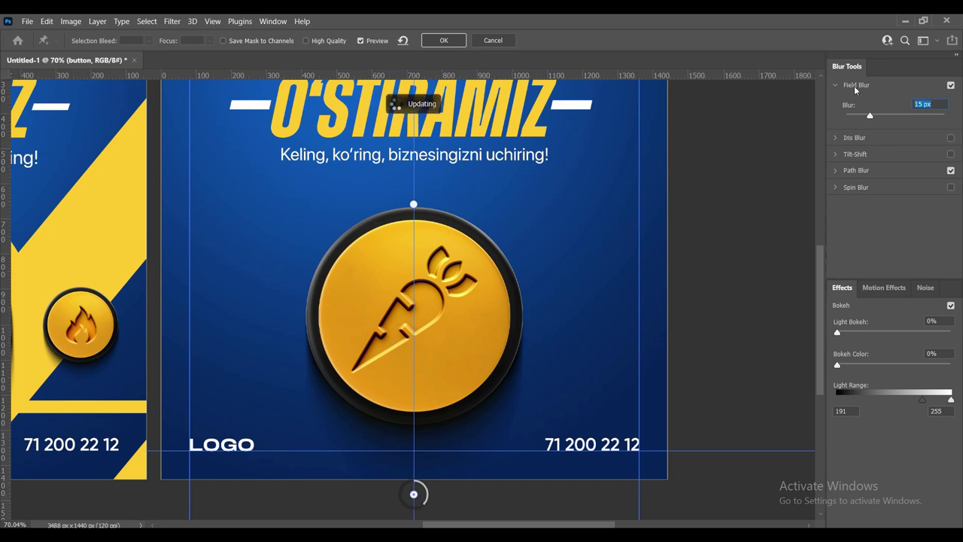
pyautogui.write('10')
pyautogui.click(442, 41)
# Group the carrot coin's layers, button through carrot, on Artboard 2.
pyautogui.scroll(-3, 607, 246)
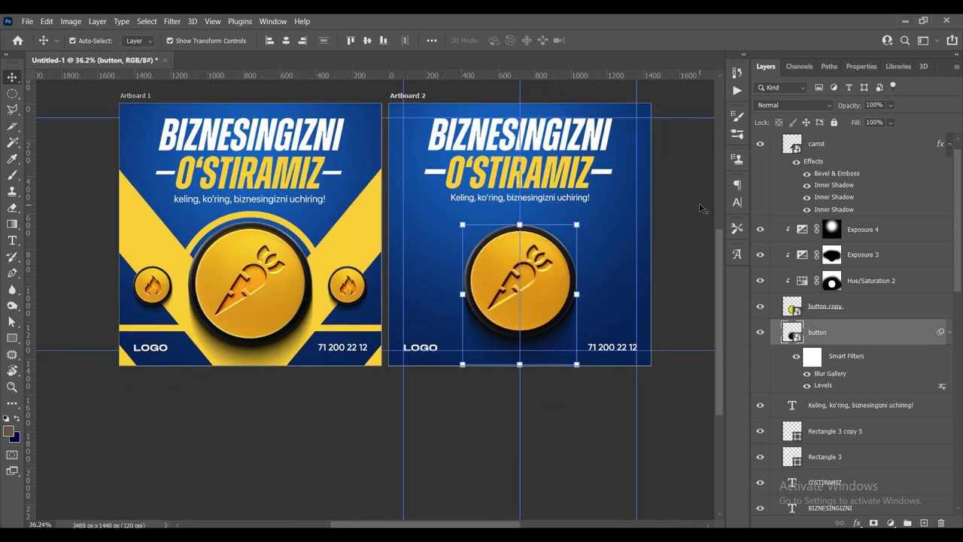
pyautogui.click(672, 208)
pyautogui.moveTo(672, 208); pyautogui.dragTo(639, 221)
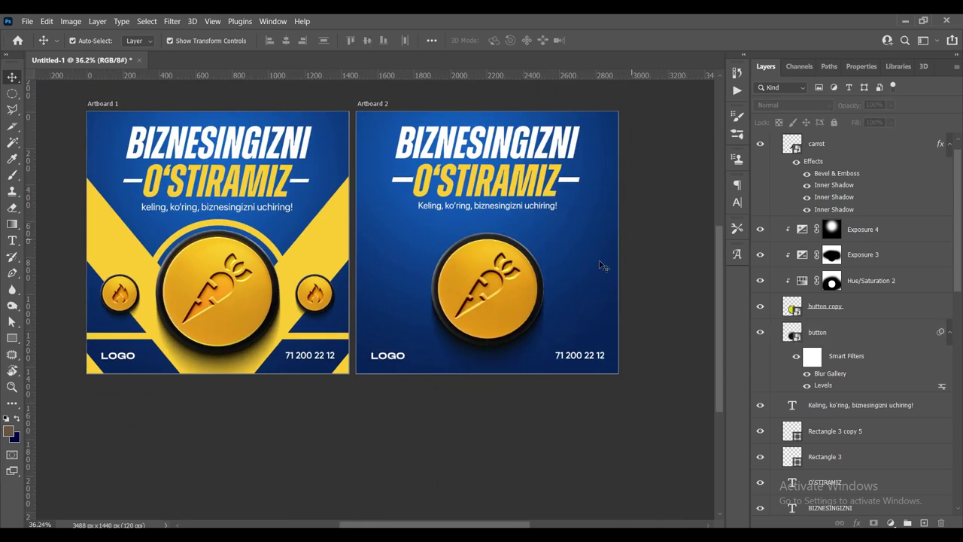
pyautogui.click(835, 340)
pyautogui.scroll(2, 555, 273)
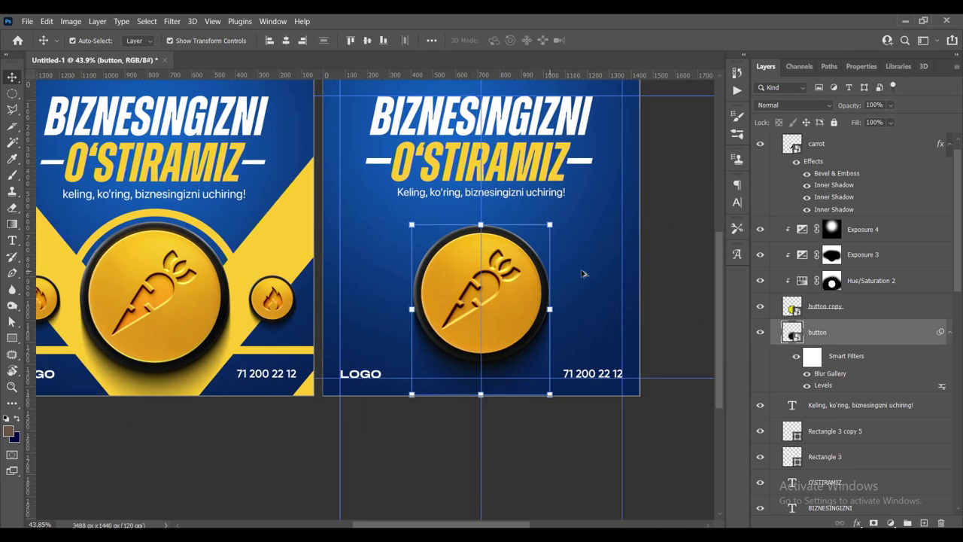
pyautogui.scroll(1, 850, 181)
pyautogui.keyDown('shift'); pyautogui.click(860, 170); pyautogui.keyUp('shift')
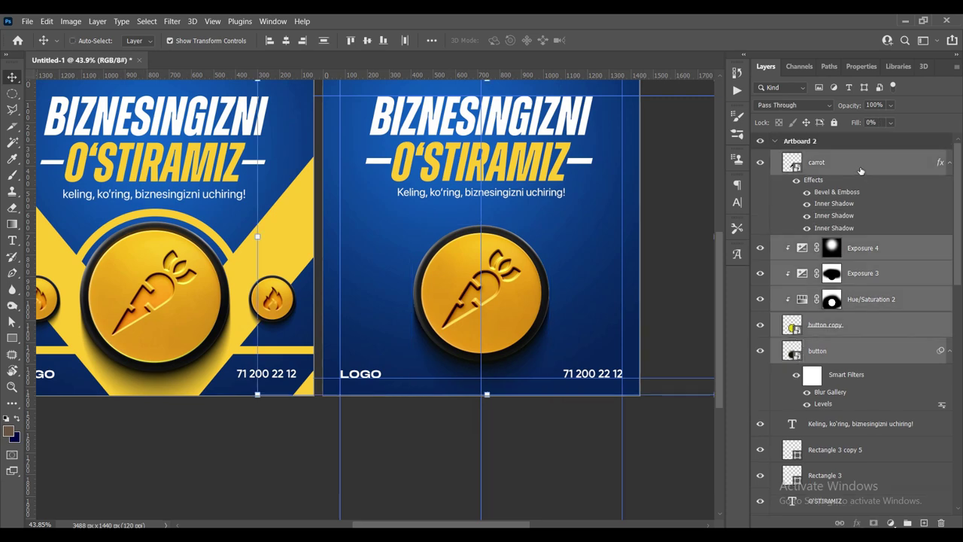
pyautogui.hotkey('ctrl', 'g')
# Scale the carrot coin group up to about 108%.
pyautogui.scroll(-2, 527, 272)
pyautogui.scroll(2, 527, 272)
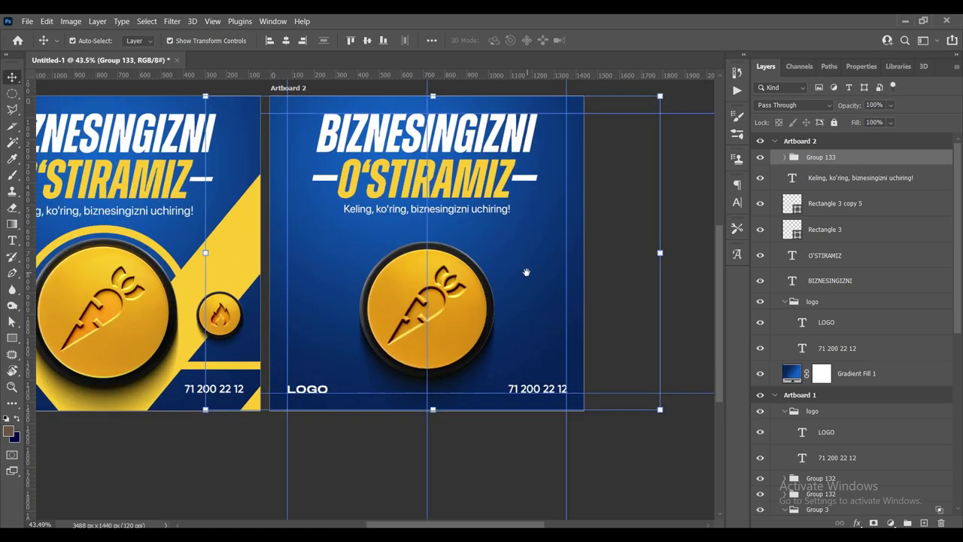
pyautogui.moveTo(433, 93); pyautogui.dragTo(434, 88)
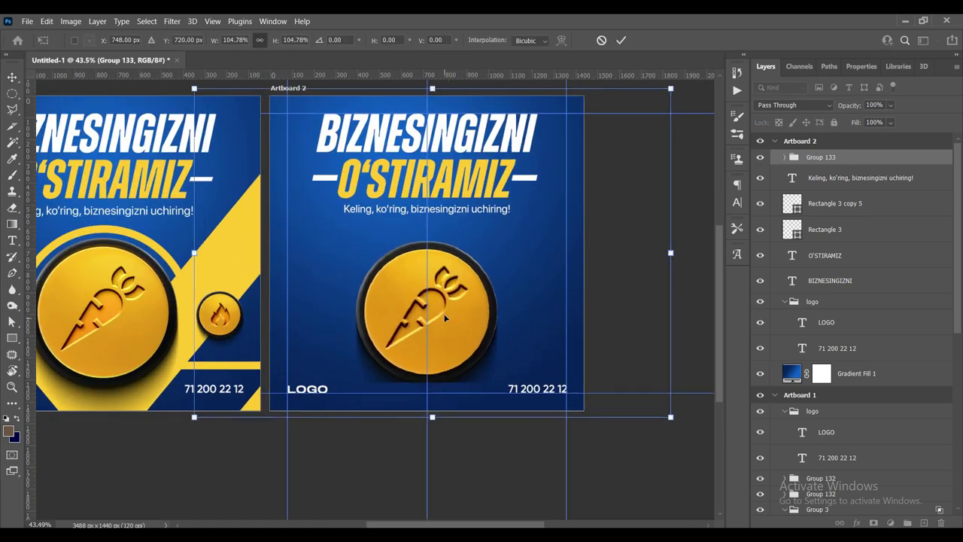
pyautogui.moveTo(439, 306); pyautogui.dragTo(443, 310)
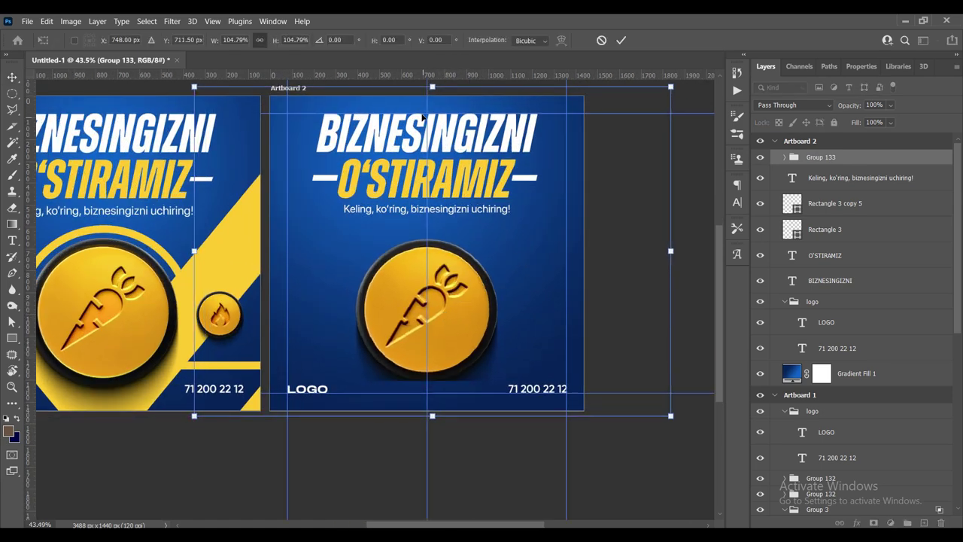
pyautogui.moveTo(433, 87); pyautogui.dragTo(433, 81)
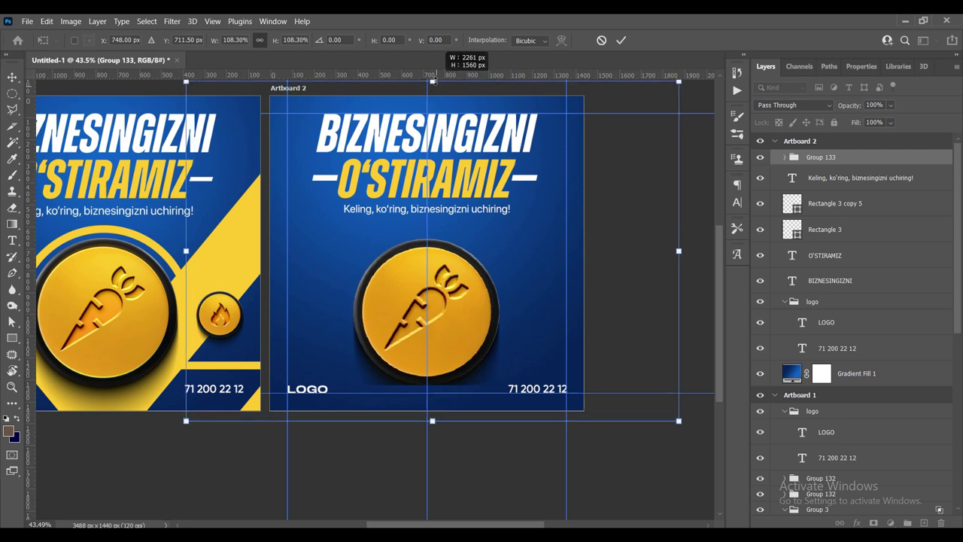
pyautogui.click(619, 42)
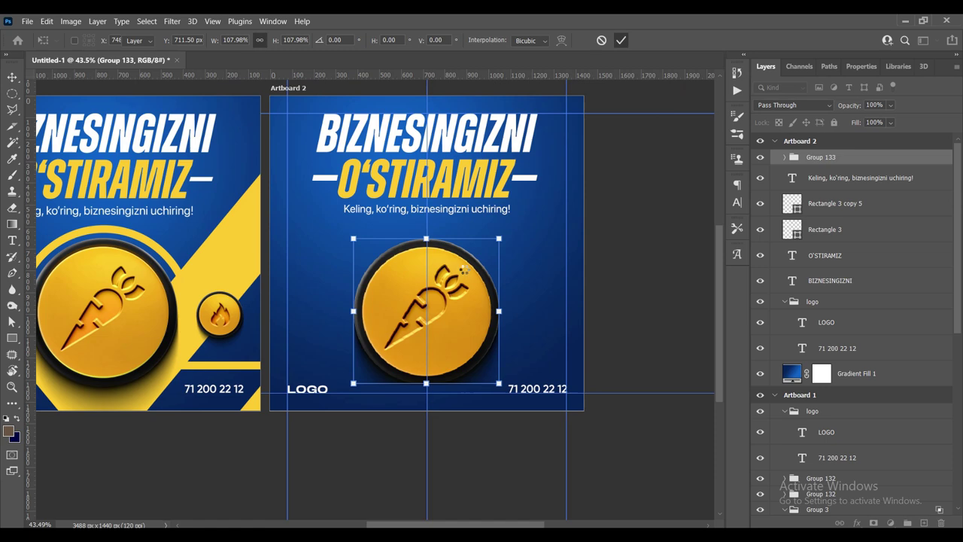
pyautogui.press('Return')
# Select the Hue/Saturation 2 adjustment layer and pick the Rectangle tool.
pyautogui.scroll(1, 442, 317)
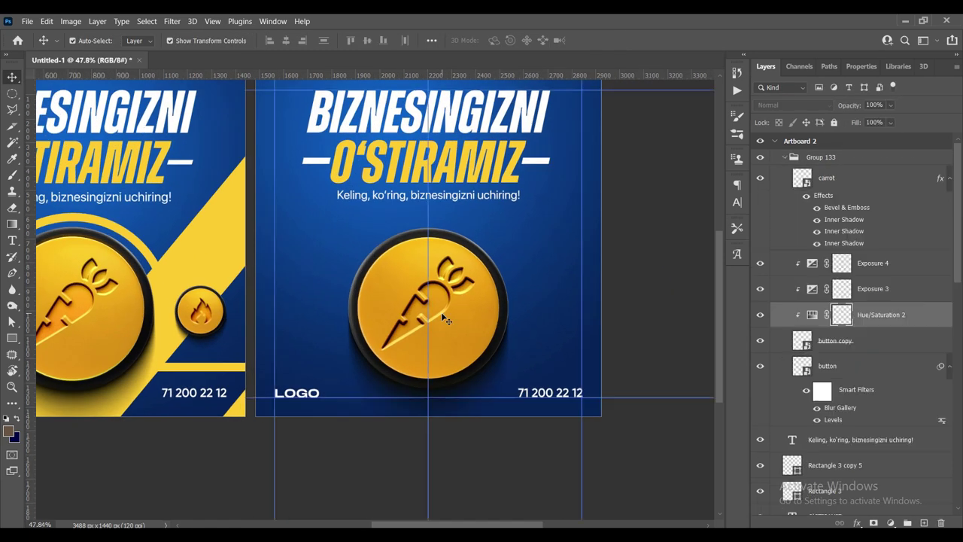
pyautogui.click(443, 316)
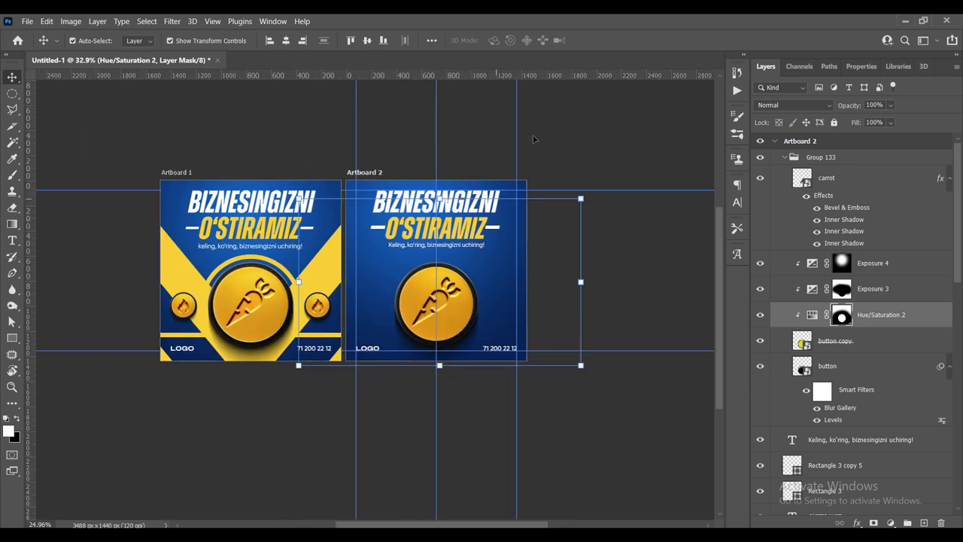
pyautogui.scroll(2, 490, 271)
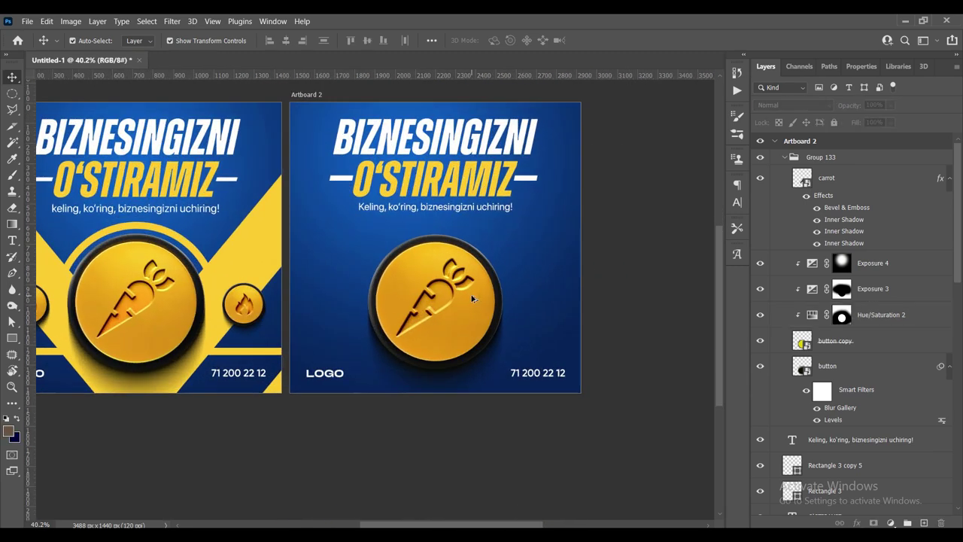
pyautogui.click(12, 338)
pyautogui.scroll(1, 413, 209)
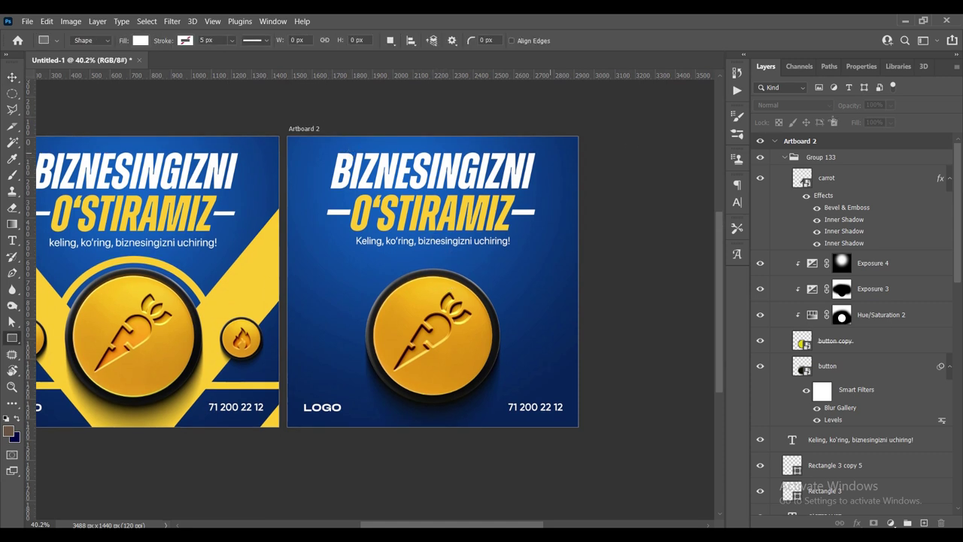
# Draw a tall rectangle on Artboard 2's left half filled with yellow ffcc33.
pyautogui.click(783, 157)
pyautogui.click(923, 522)
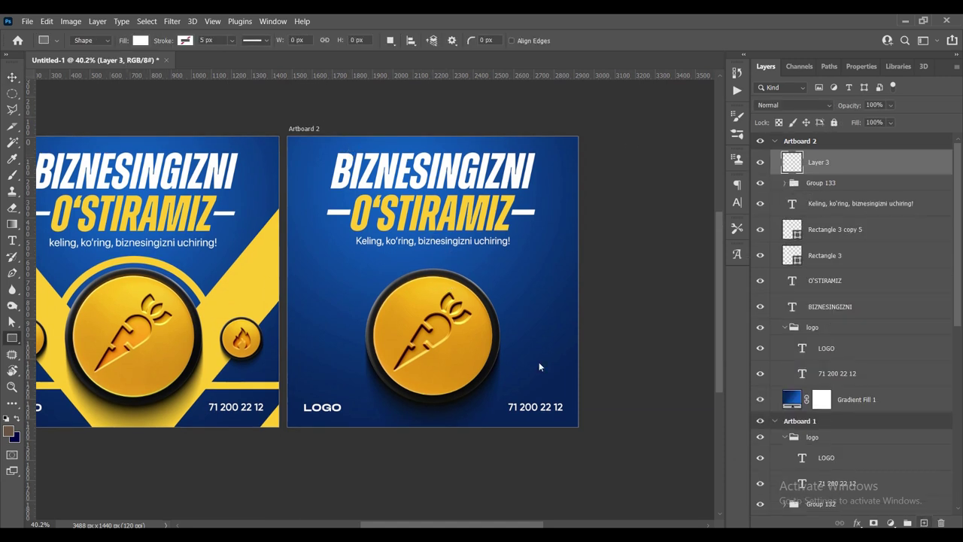
pyautogui.moveTo(344, 167); pyautogui.dragTo(416, 445)
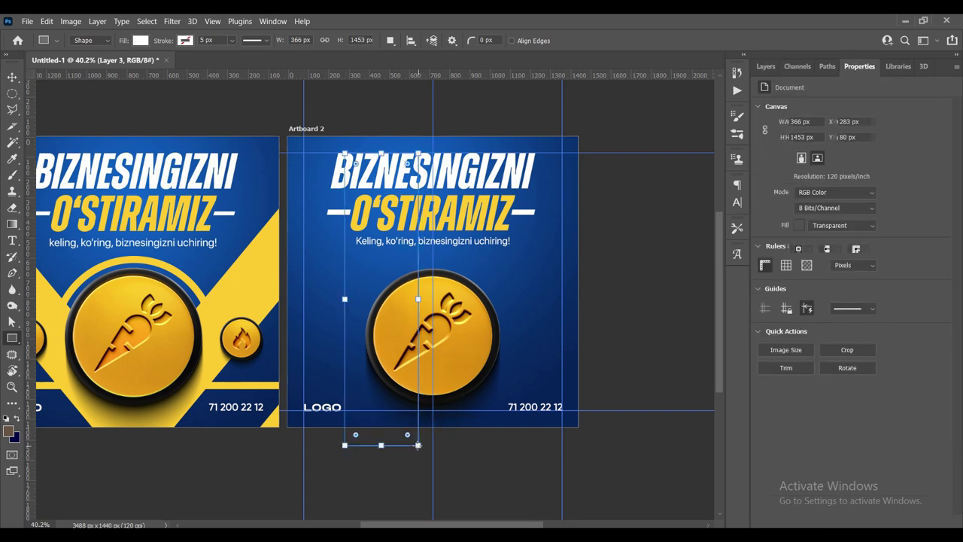
pyautogui.scroll(2, 385, 338)
pyautogui.click(797, 197)
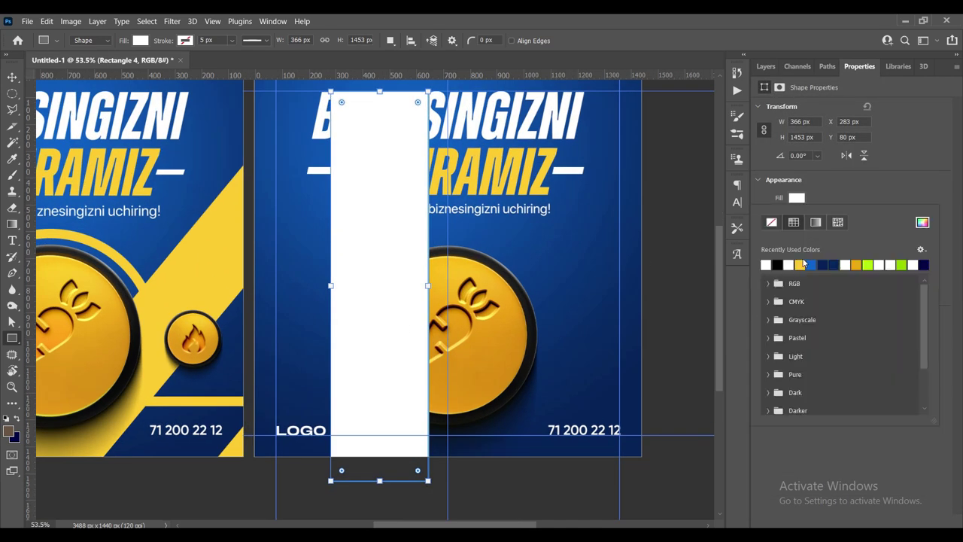
pyautogui.click(802, 264)
pyautogui.click(923, 222)
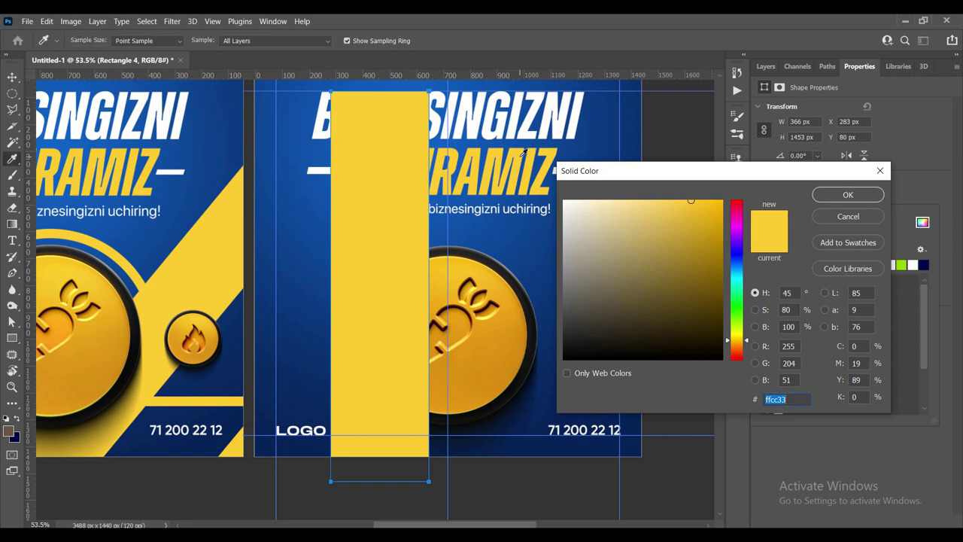
pyautogui.click(848, 194)
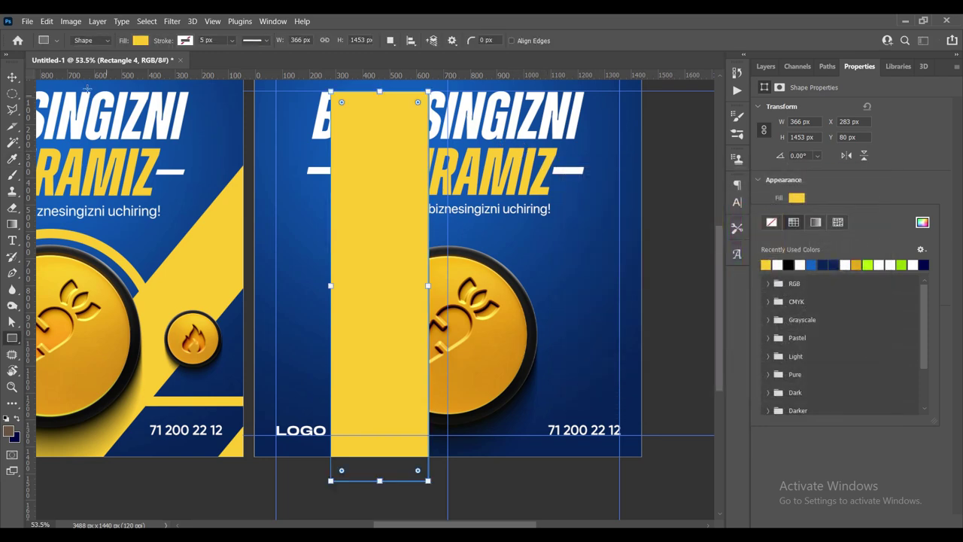
# Skew the yellow rectangle into a diagonal band of about 36° and shift it left.
pyautogui.scroll(-1, 377, 236)
pyautogui.press('v')
pyautogui.moveTo(380, 240); pyautogui.dragTo(383, 249)
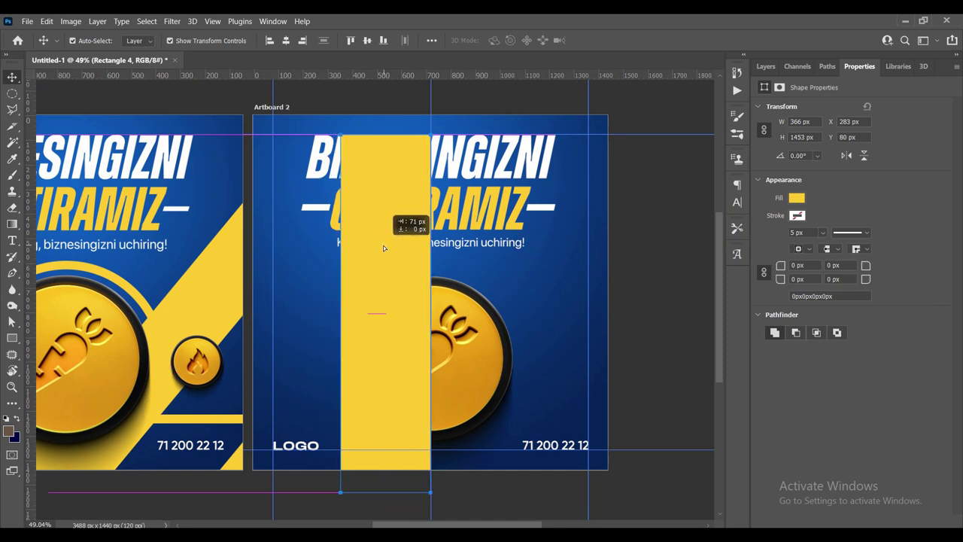
pyautogui.moveTo(383, 248); pyautogui.dragTo(383, 245)
pyautogui.moveTo(386, 136); pyautogui.dragTo(256, 160)
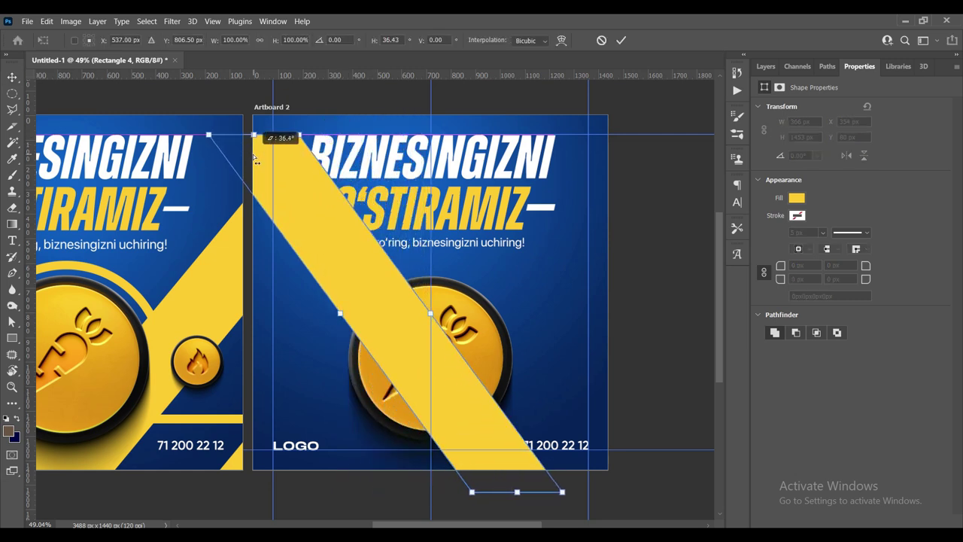
pyautogui.moveTo(366, 254); pyautogui.dragTo(292, 254)
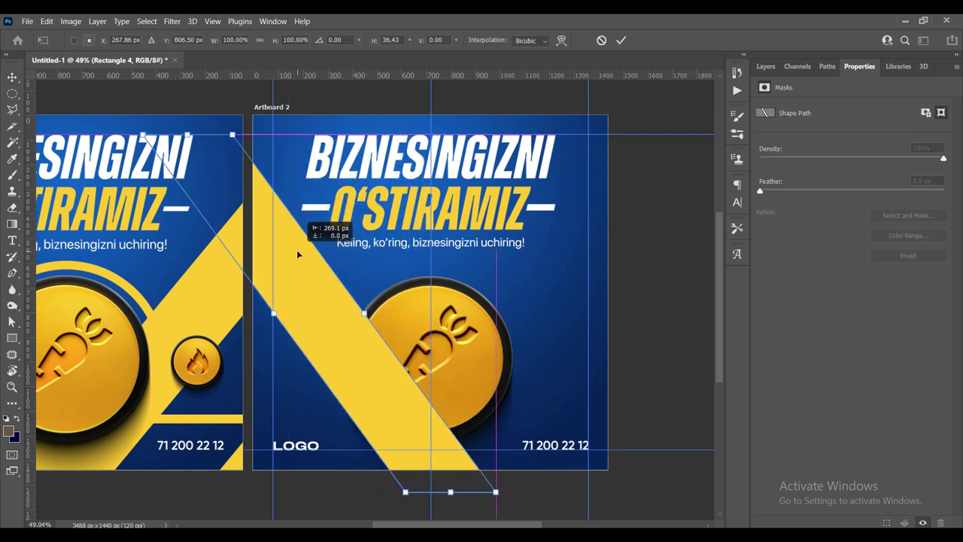
pyautogui.scroll(-2, 291, 254)
pyautogui.scroll(1, 436, 283)
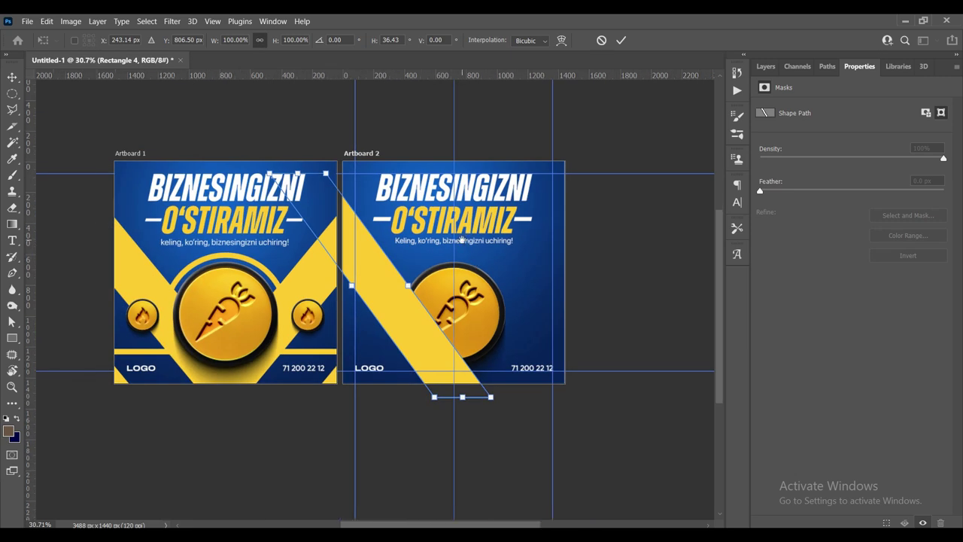
pyautogui.scroll(1, 437, 283)
pyautogui.moveTo(360, 281); pyautogui.dragTo(343, 282)
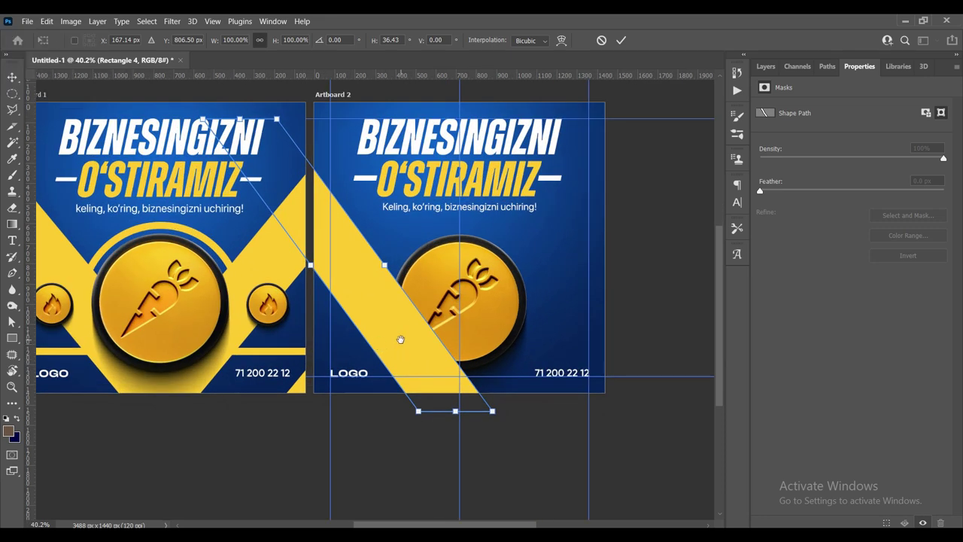
pyautogui.moveTo(404, 343); pyautogui.dragTo(385, 332)
pyautogui.click(621, 40)
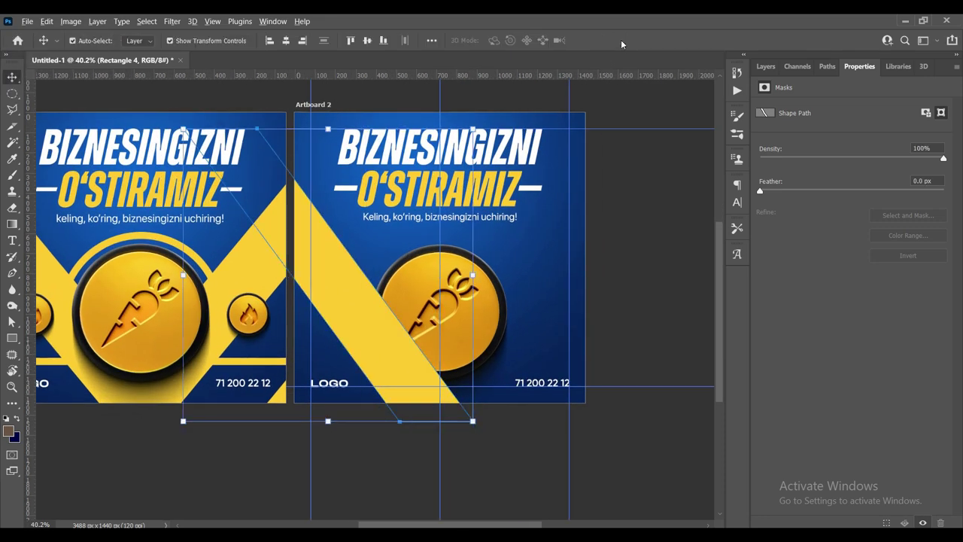
# Move Rectangle 4 down the layer stack to sit just above Gradient Fill 1.
pyautogui.click(765, 66)
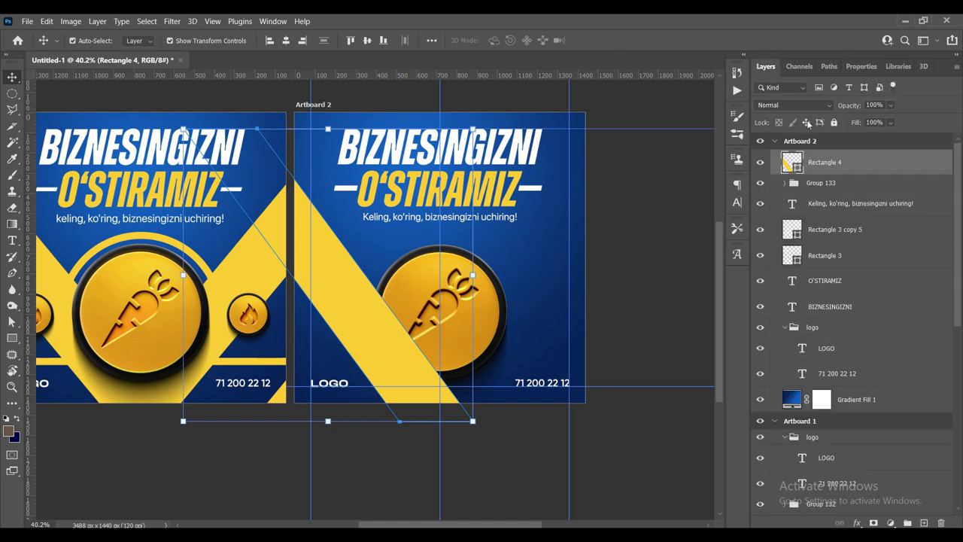
pyautogui.moveTo(843, 165); pyautogui.dragTo(885, 390)
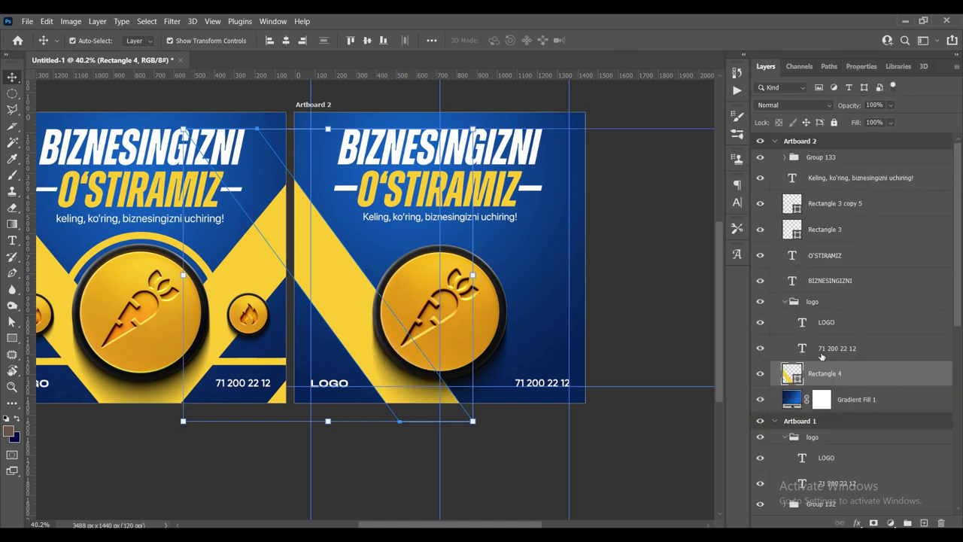
pyautogui.click(803, 307)
pyautogui.click(785, 301)
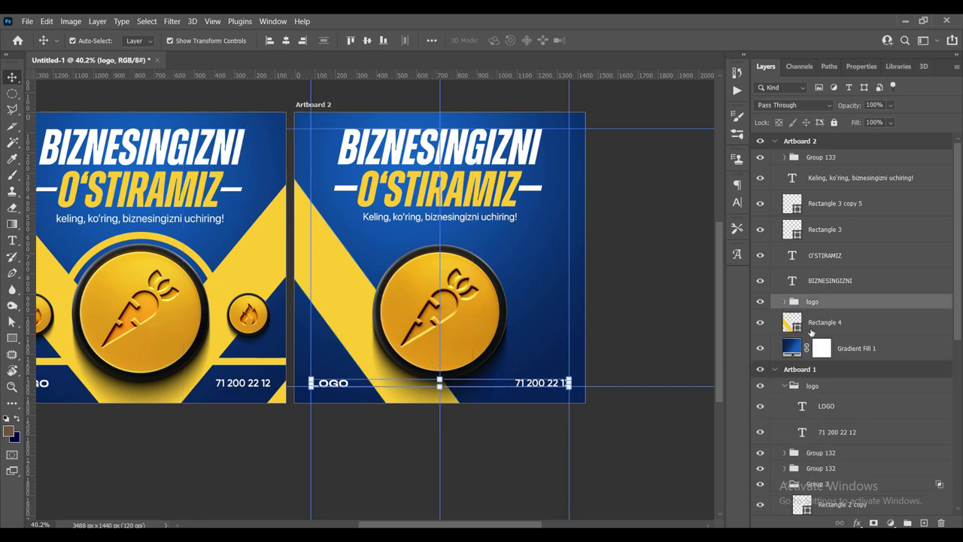
pyautogui.click(824, 322)
pyautogui.scroll(2, 429, 339)
pyautogui.scroll(1, 429, 339)
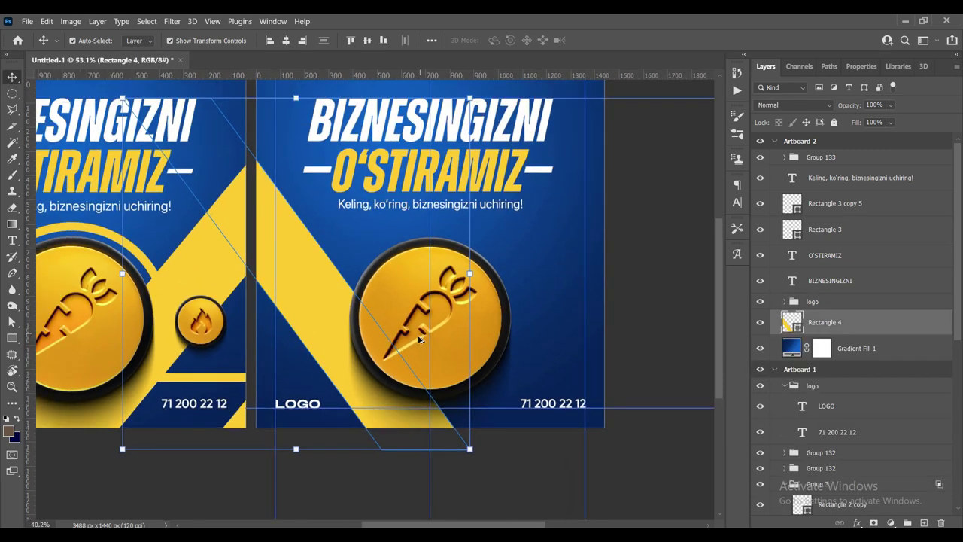
pyautogui.scroll(2, 348, 319)
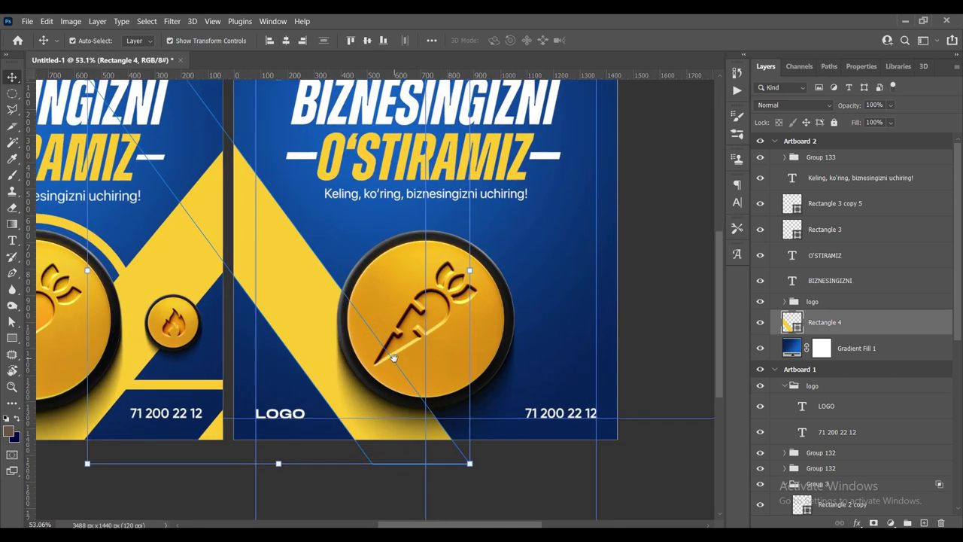
pyautogui.scroll(-3, 398, 339)
pyautogui.scroll(2, 399, 339)
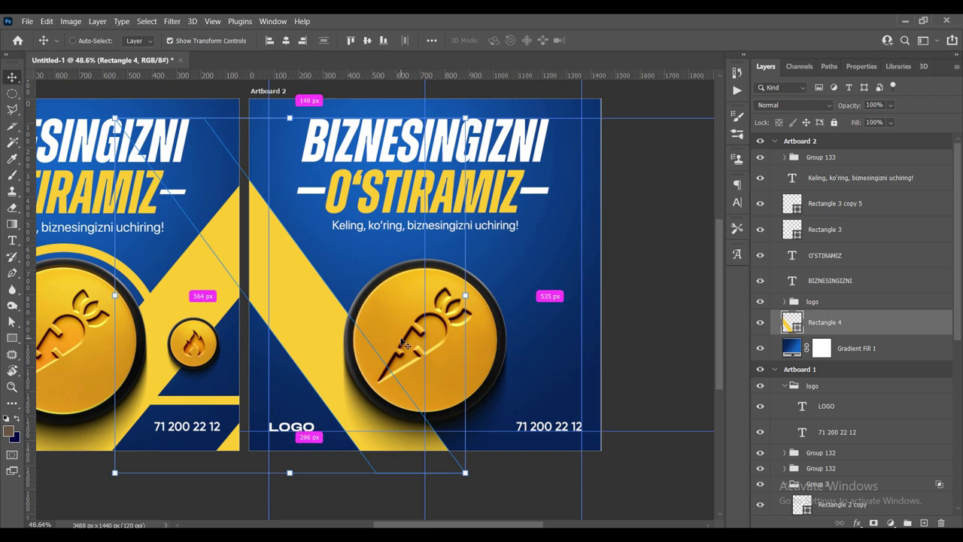
# Duplicate the band, flip the copy horizontally and move it to the artboard's right side.
pyautogui.hotkey('ctrl', 'j')
pyautogui.press('ctrl')
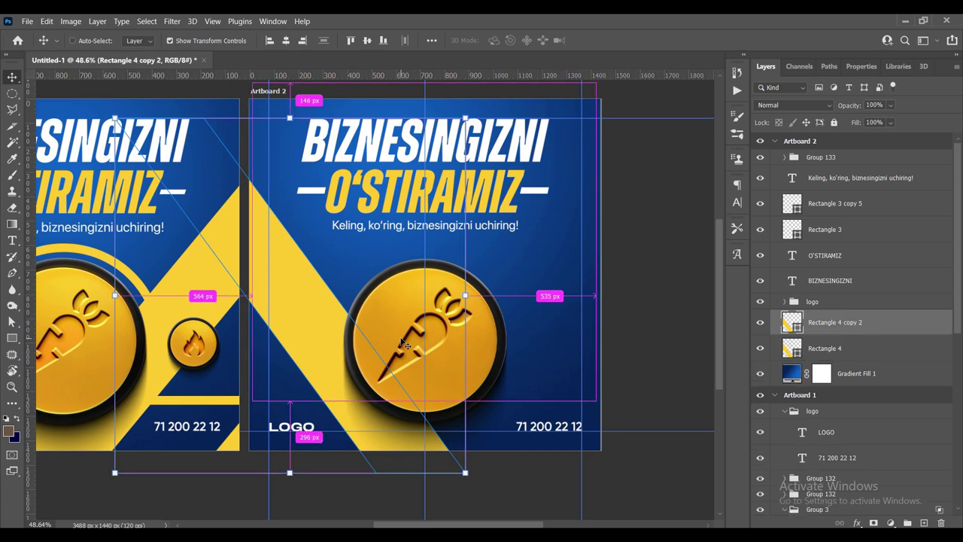
pyautogui.hotkey('ctrl', 't')
pyautogui.rightClick(316, 300)
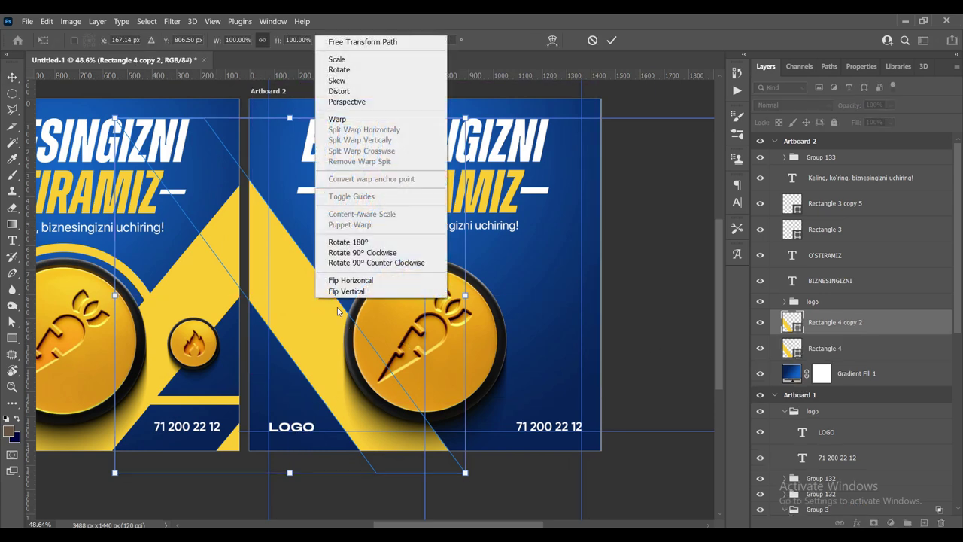
pyautogui.click(350, 280)
pyautogui.moveTo(299, 299); pyautogui.dragTo(562, 299)
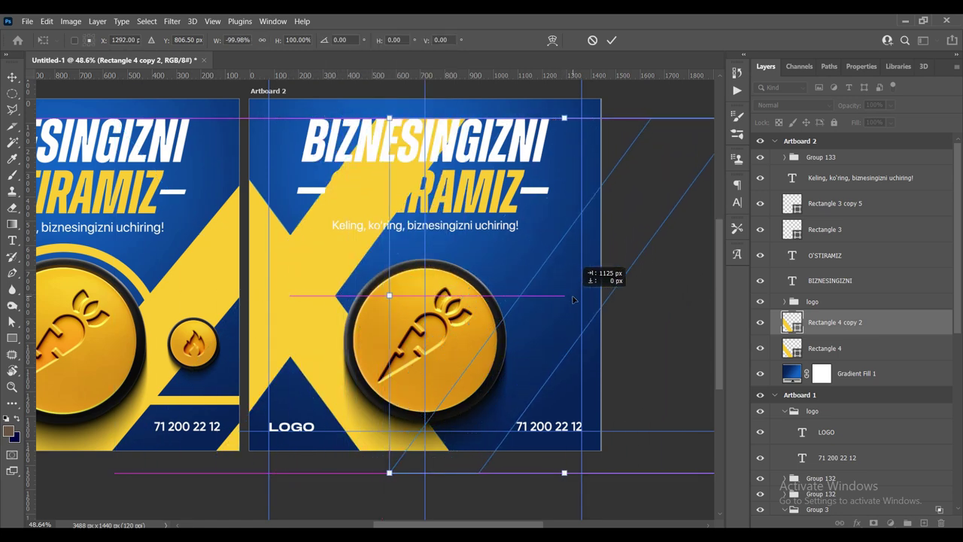
pyautogui.moveTo(562, 300); pyautogui.dragTo(569, 299)
pyautogui.press('Return')
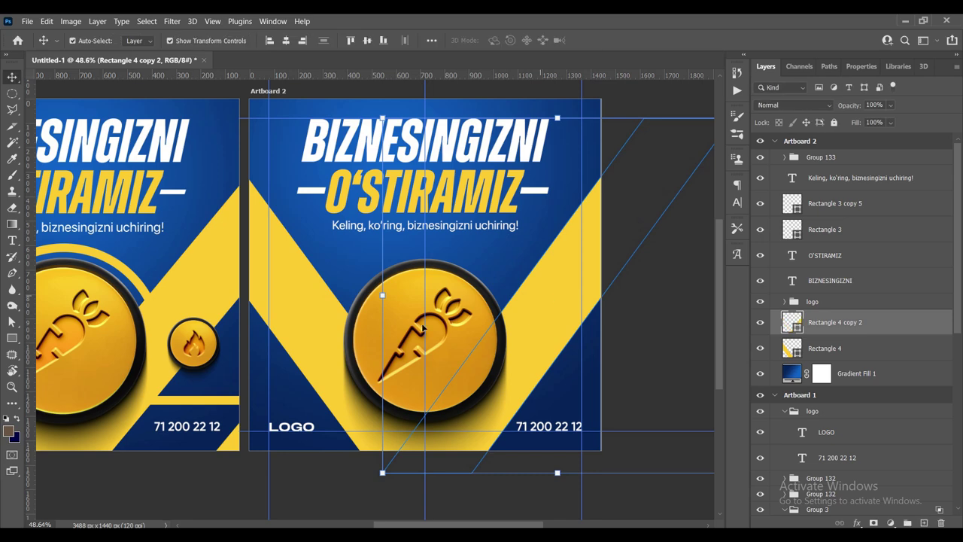
# Nudge both diagonal bands together to centre the V under the coin.
pyautogui.keyDown('shift'); pyautogui.click(323, 311); pyautogui.keyUp('shift')
pyautogui.scroll(1, 419, 357)
pyautogui.scroll(1, 419, 357)
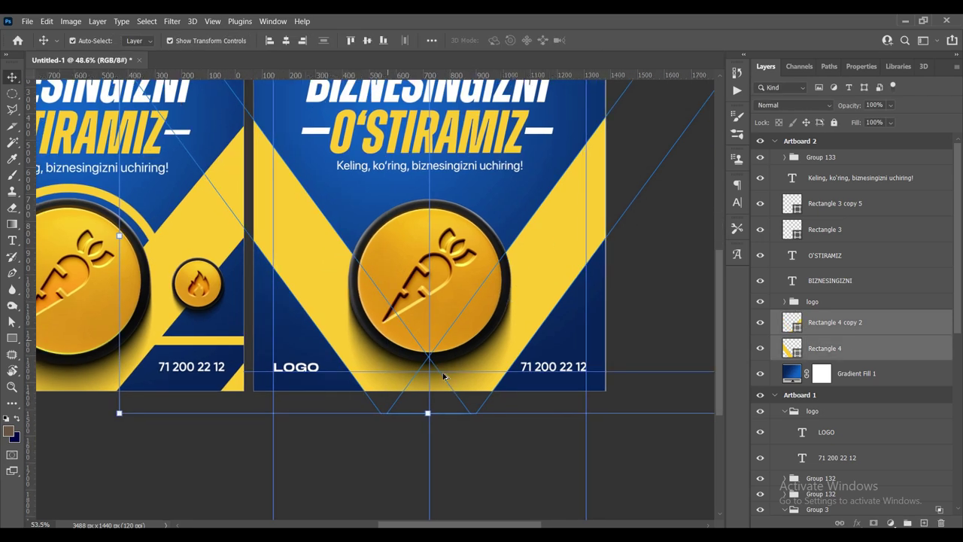
pyautogui.scroll(2, 419, 356)
pyautogui.scroll(3, 419, 356)
pyautogui.scroll(2, 411, 336)
pyautogui.scroll(1, 408, 313)
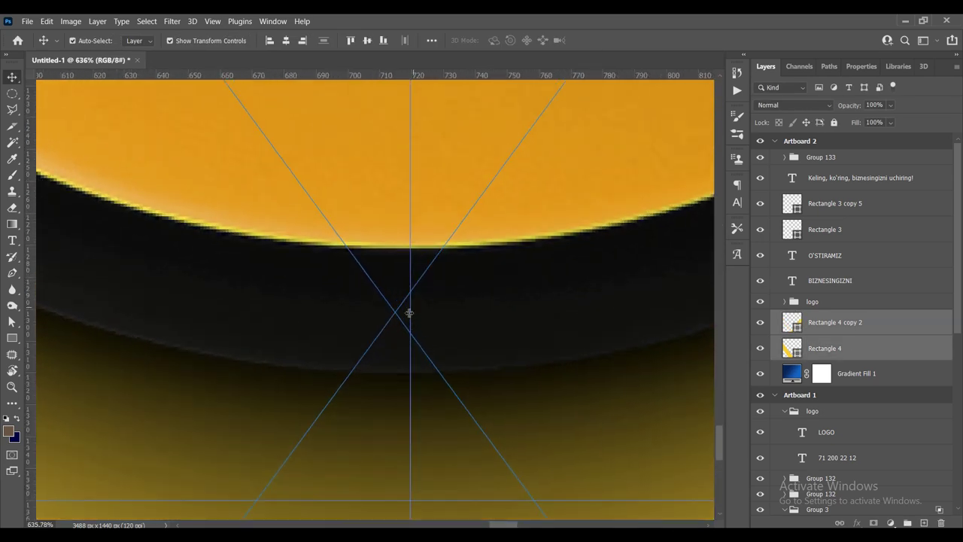
pyautogui.press('Right')
pyautogui.press('Right')
pyautogui.press('Right')
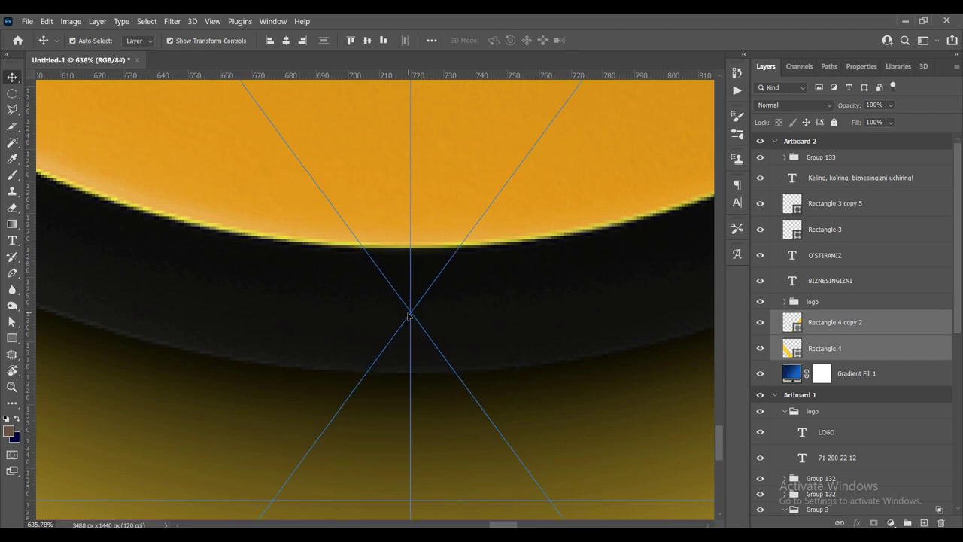
pyautogui.press('Left')
pyautogui.press('Right')
pyautogui.scroll(-4, 425, 323)
pyautogui.scroll(-4, 429, 320)
pyautogui.scroll(-3, 489, 263)
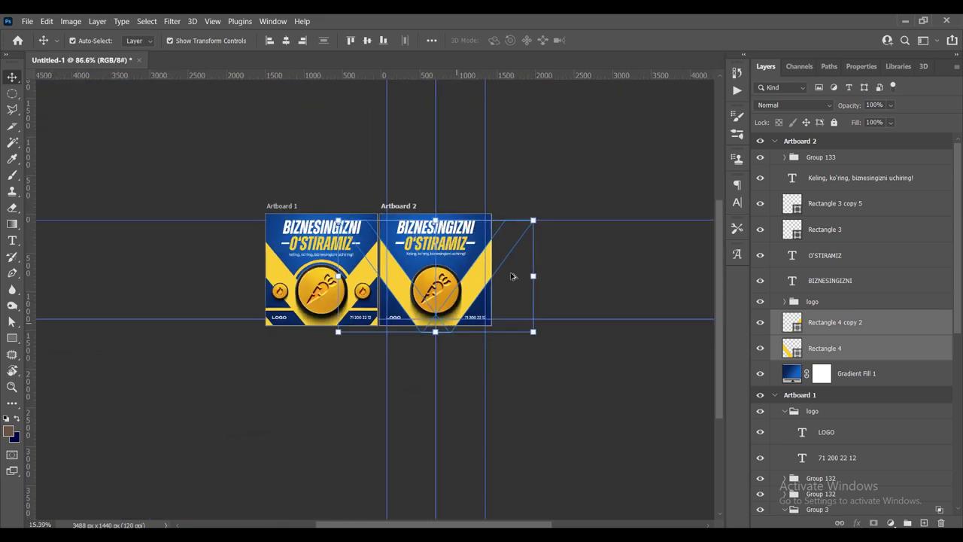
pyautogui.click(560, 126)
pyautogui.scroll(4, 558, 223)
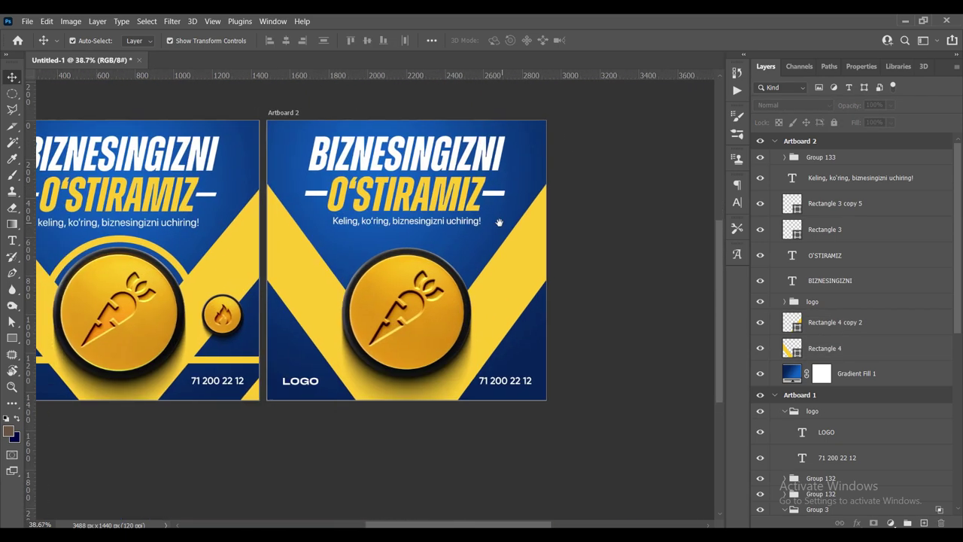
pyautogui.hscroll(-2, 557, 223)
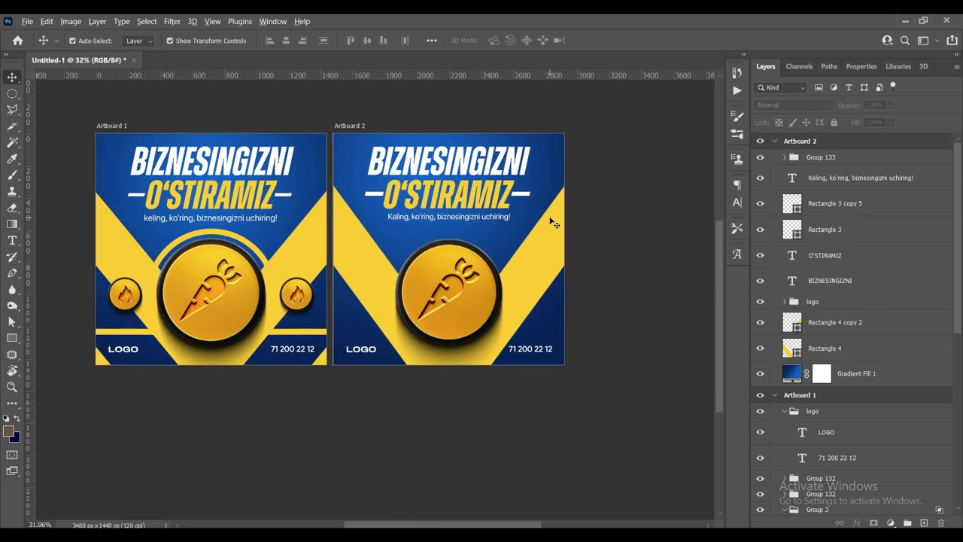
pyautogui.scroll(1, 531, 229)
pyautogui.scroll(1, 511, 248)
pyautogui.scroll(1, 505, 238)
pyautogui.scroll(2, 489, 260)
# Draw a 744 px circle over the carrot coin with no fill and a 35 px yellow stroke.
pyautogui.rightClick(12, 338)
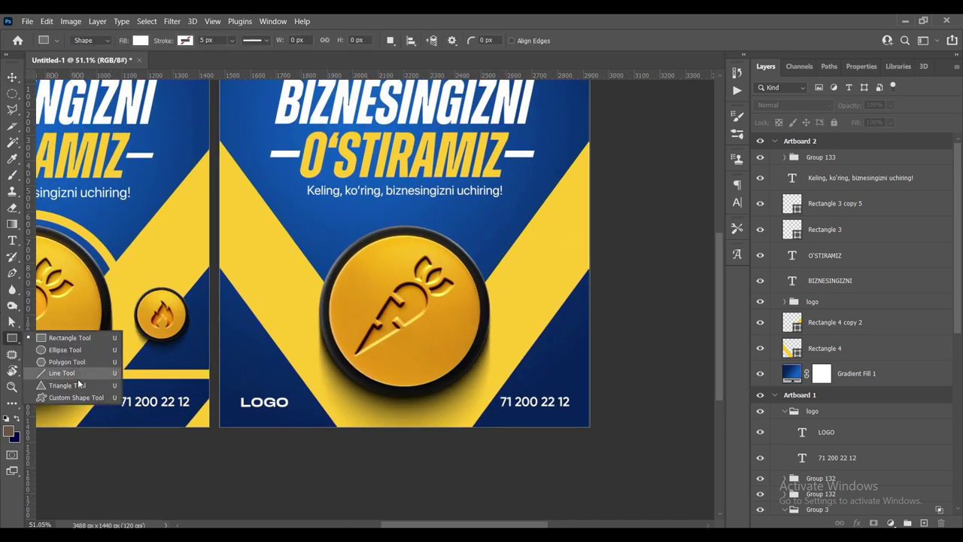
pyautogui.click(60, 338)
pyautogui.scroll(2, 348, 336)
pyautogui.hotkey('shift', 'u')
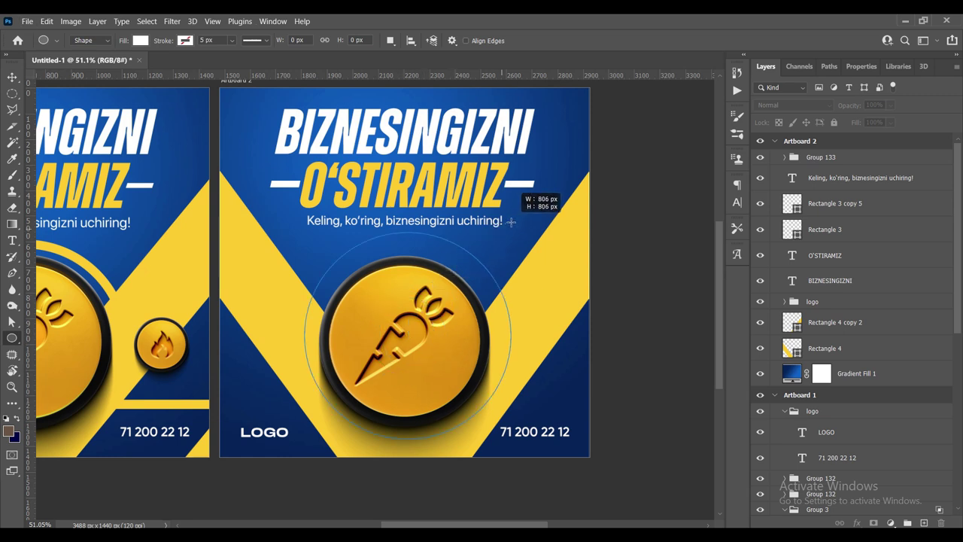
pyautogui.moveTo(418, 309); pyautogui.dragTo(503, 227)
pyautogui.click(140, 41)
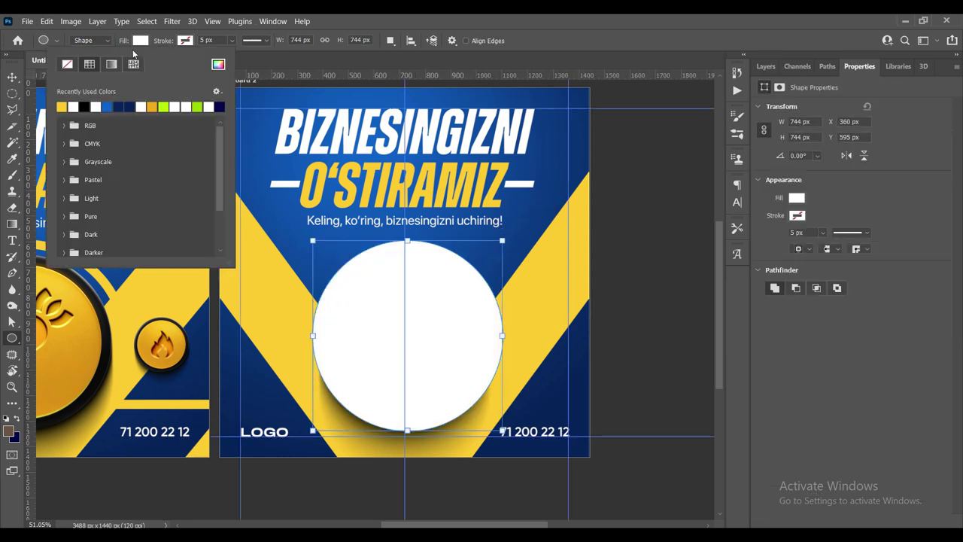
pyautogui.click(67, 65)
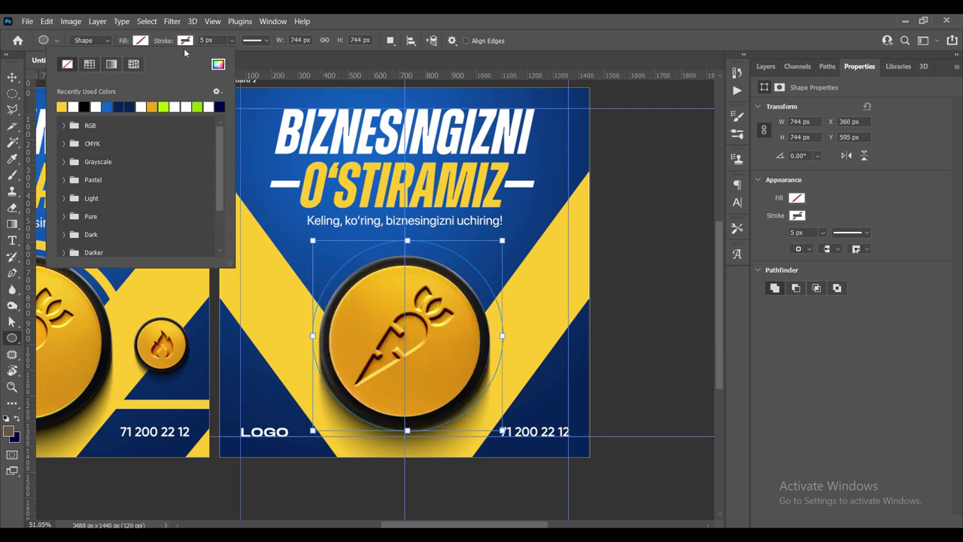
pyautogui.click(797, 233)
pyautogui.write('35')
pyautogui.press('Return')
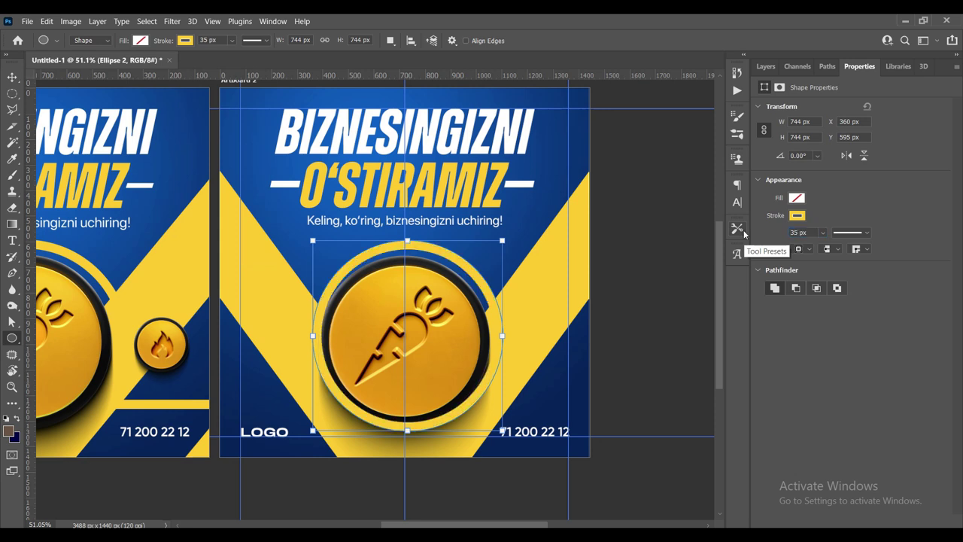
# Move Ellipse 2 in the layer stack below the logo group, above the bands.
pyautogui.press('v')
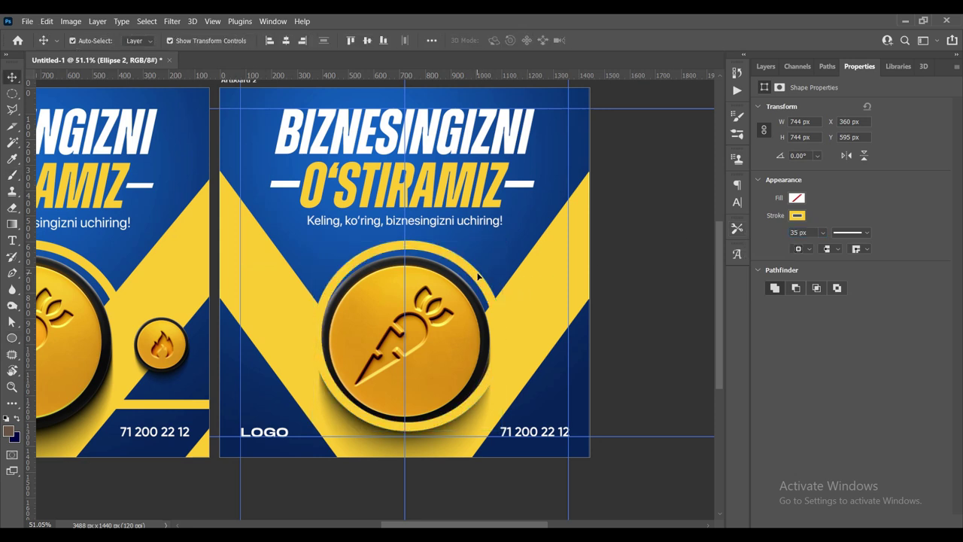
pyautogui.click(766, 66)
pyautogui.moveTo(882, 157); pyautogui.dragTo(831, 336)
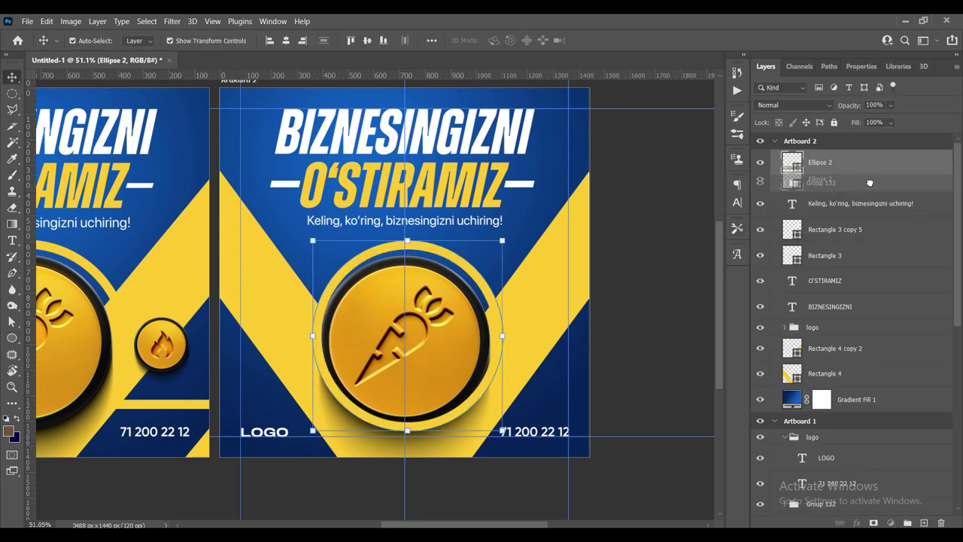
pyautogui.scroll(3, 453, 341)
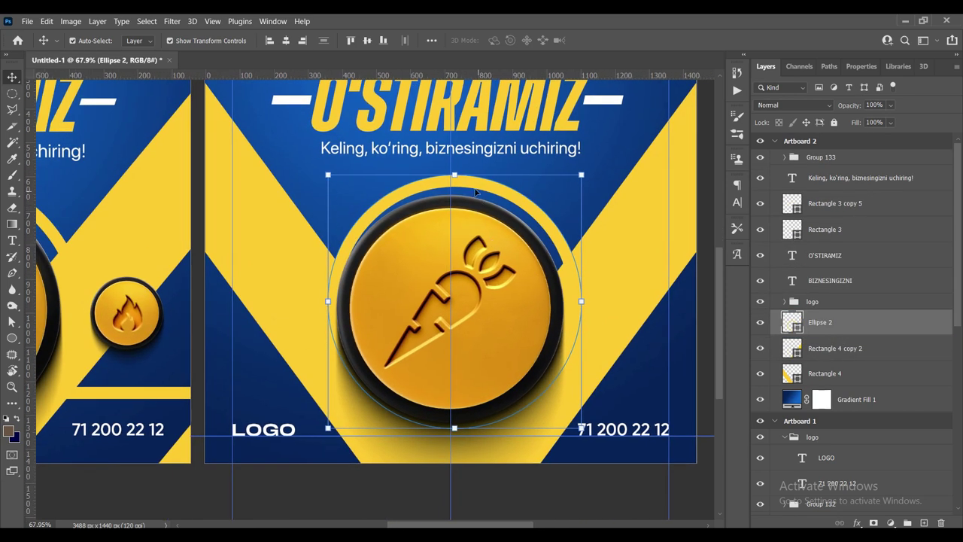
# Centre the yellow ring on the coin, shrink it slightly and line its top up with the guide.
pyautogui.moveTo(476, 193)
pyautogui.mouseDown()
pyautogui.moveTo(467, 199)
pyautogui.moveTo(444, 173)
pyautogui.mouseUp()
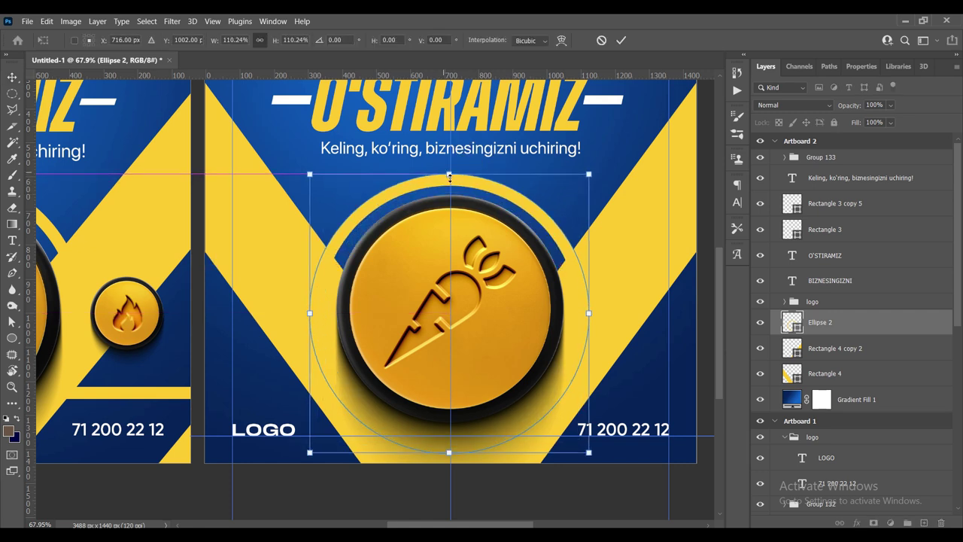
pyautogui.moveTo(497, 194); pyautogui.dragTo(500, 194)
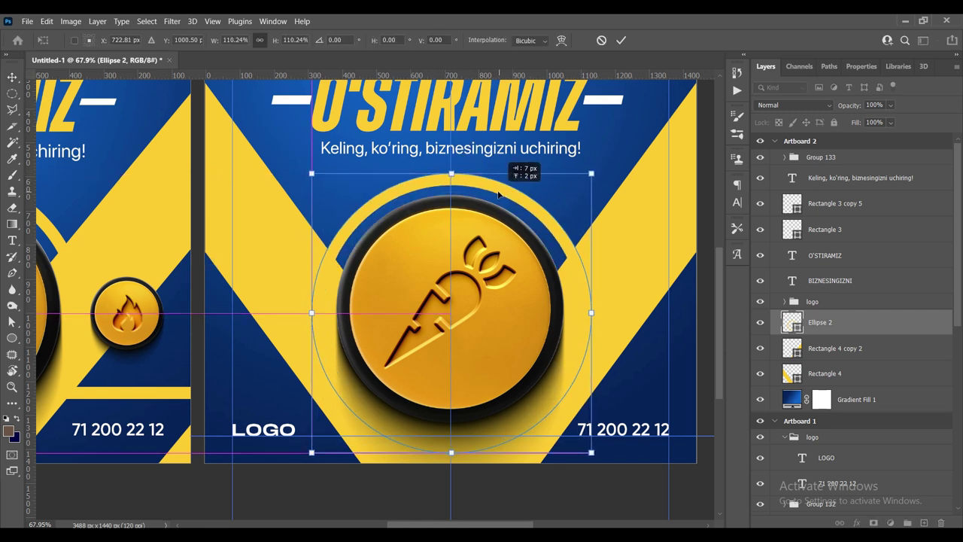
pyautogui.moveTo(590, 173); pyautogui.dragTo(589, 175)
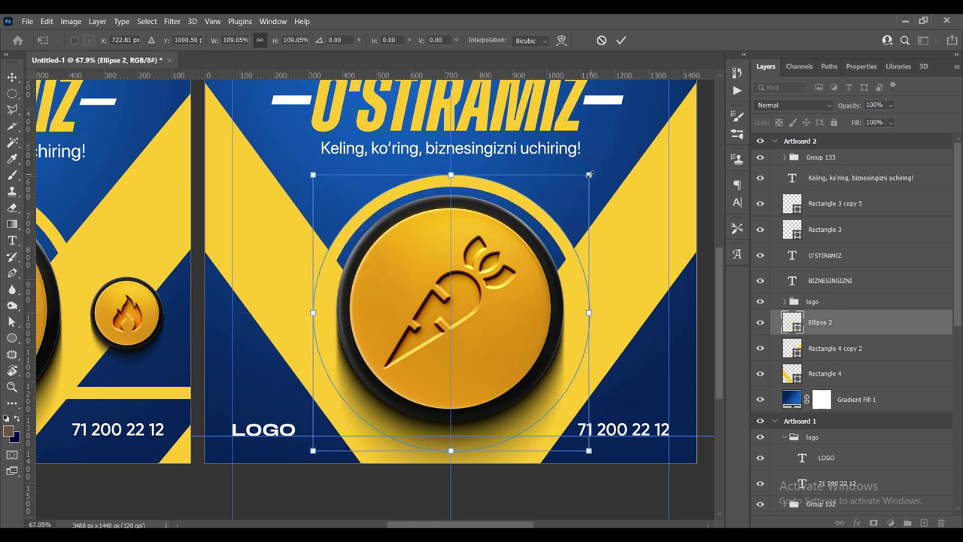
pyautogui.press('Return')
pyautogui.scroll(-3, 284, 233)
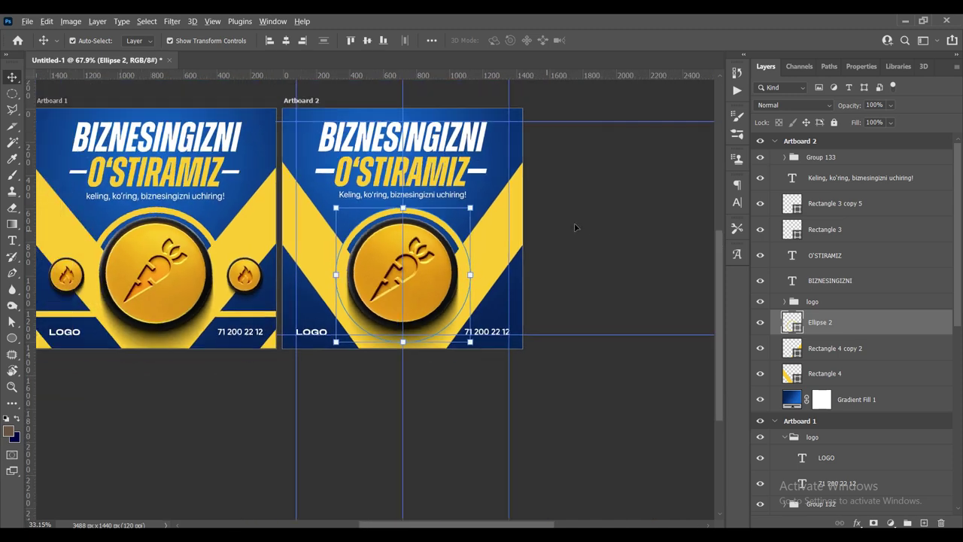
pyautogui.click(570, 226)
pyautogui.scroll(3, 399, 223)
pyautogui.scroll(2, 399, 223)
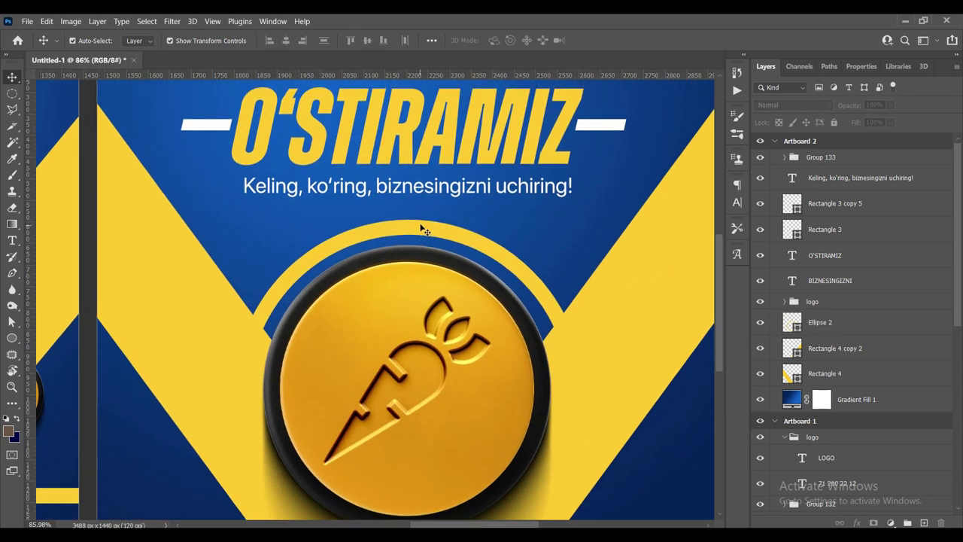
pyautogui.moveTo(414, 221); pyautogui.dragTo(413, 230)
pyautogui.scroll(4, 414, 226)
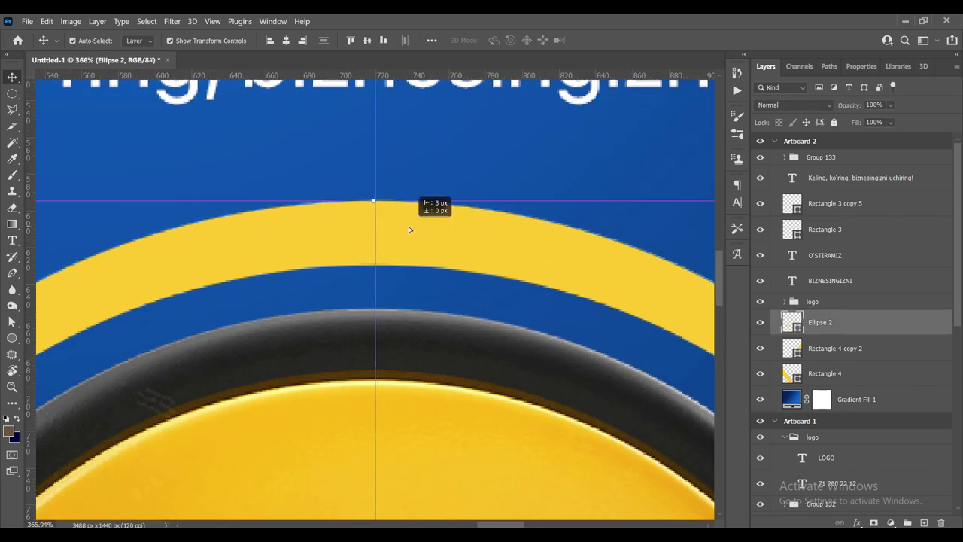
pyautogui.moveTo(412, 229); pyautogui.dragTo(411, 229)
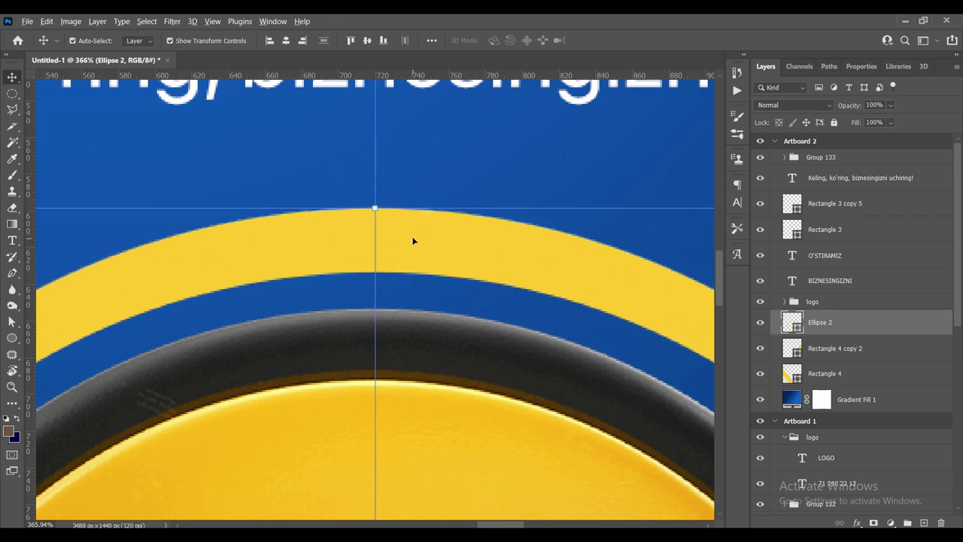
# Rescale the yellow ring to about 95%.
pyautogui.scroll(-3, 413, 240)
pyautogui.scroll(-2, 414, 239)
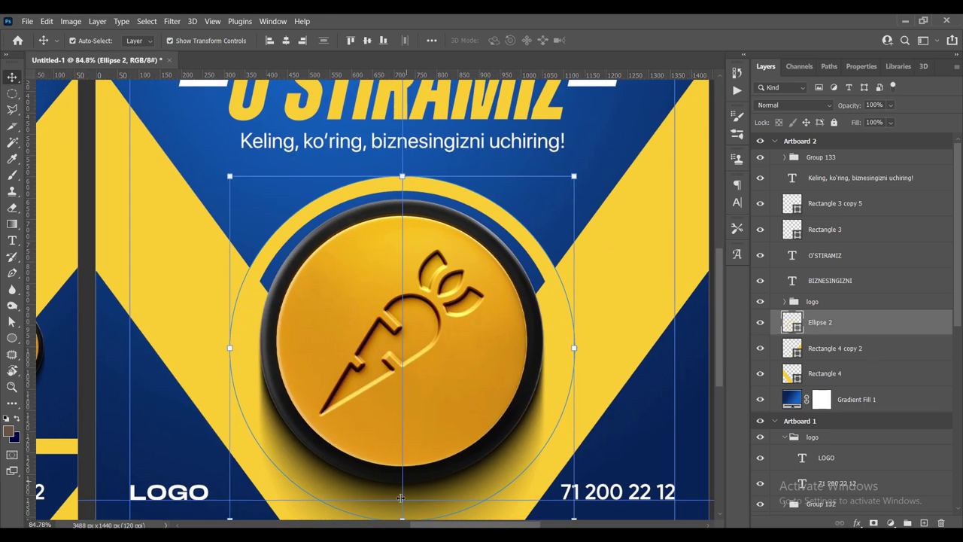
pyautogui.scroll(-1, 433, 428)
pyautogui.moveTo(407, 480); pyautogui.dragTo(407, 460)
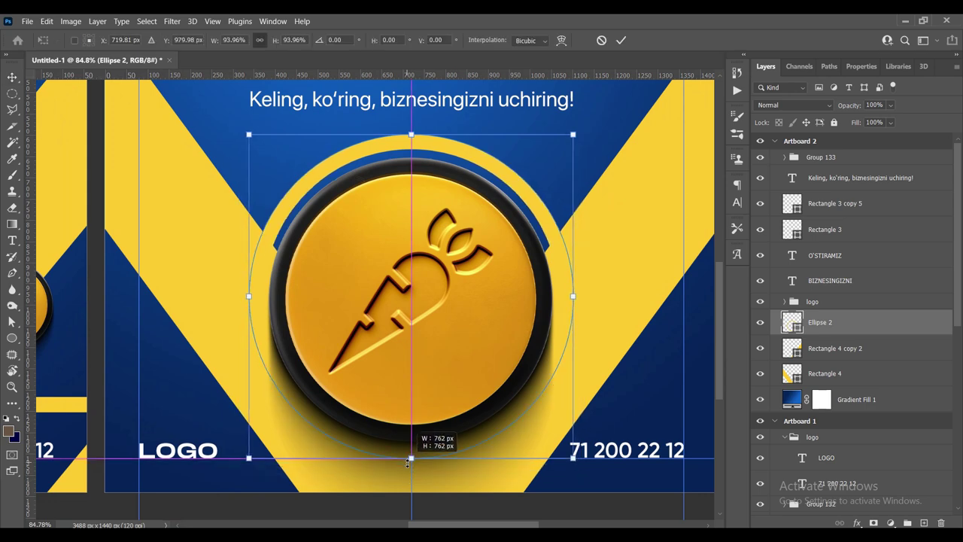
pyautogui.moveTo(407, 464); pyautogui.dragTo(409, 465)
pyautogui.press('Return')
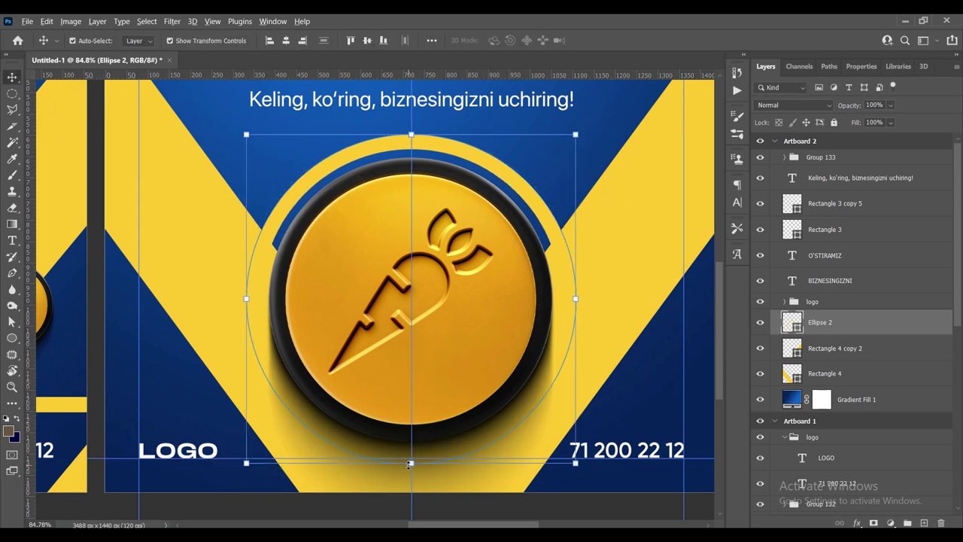
# Nudge the ring about 7 px down so it sits evenly behind the coin.
pyautogui.scroll(-5, 408, 464)
pyautogui.click(602, 324)
pyautogui.scroll(-2, 602, 316)
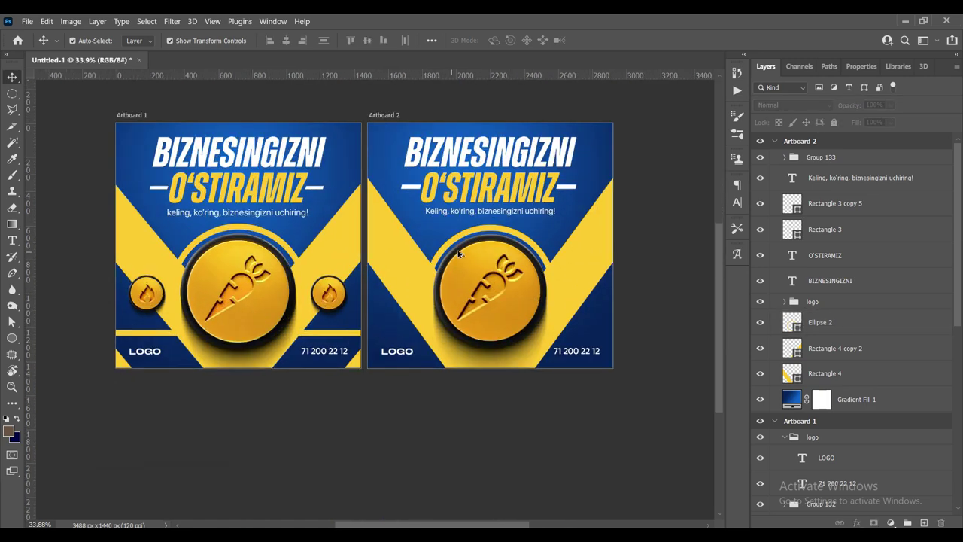
pyautogui.scroll(4, 432, 248)
pyautogui.scroll(3, 481, 218)
pyautogui.moveTo(480, 192); pyautogui.dragTo(481, 199)
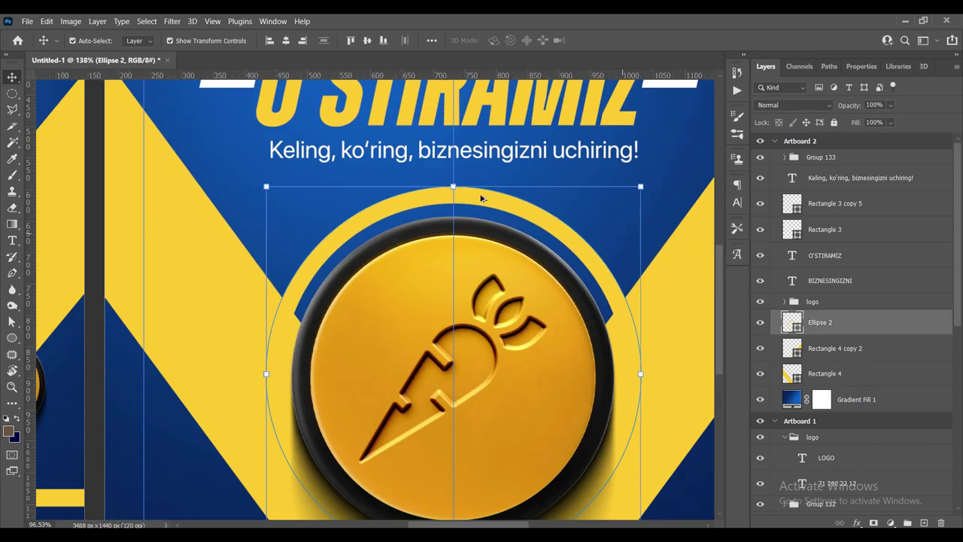
pyautogui.scroll(-6, 485, 204)
pyautogui.moveTo(591, 243); pyautogui.dragTo(561, 273)
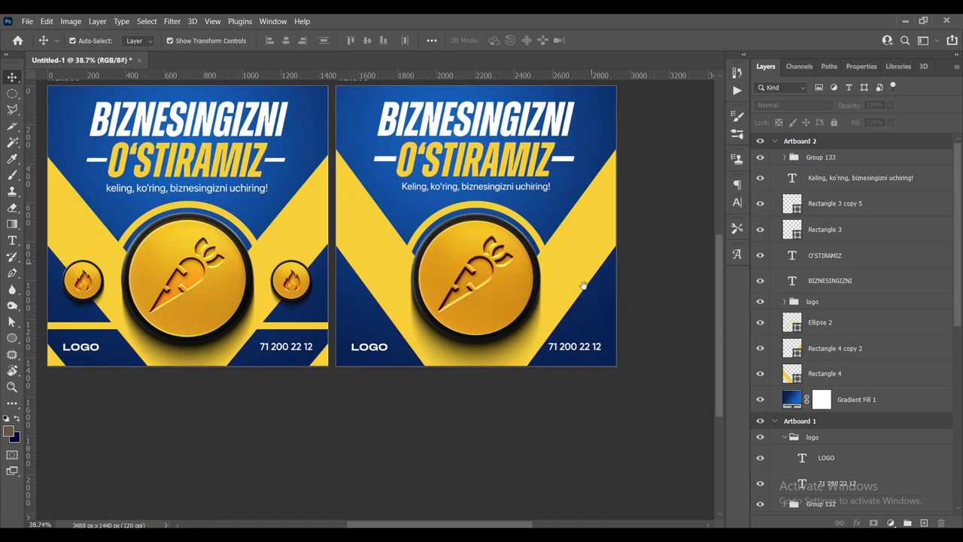
# Copy the right yellow diagonal stripe into Artboard 2's bottom-right corner.
pyautogui.click(560, 273)
pyautogui.scroll(1, 558, 270)
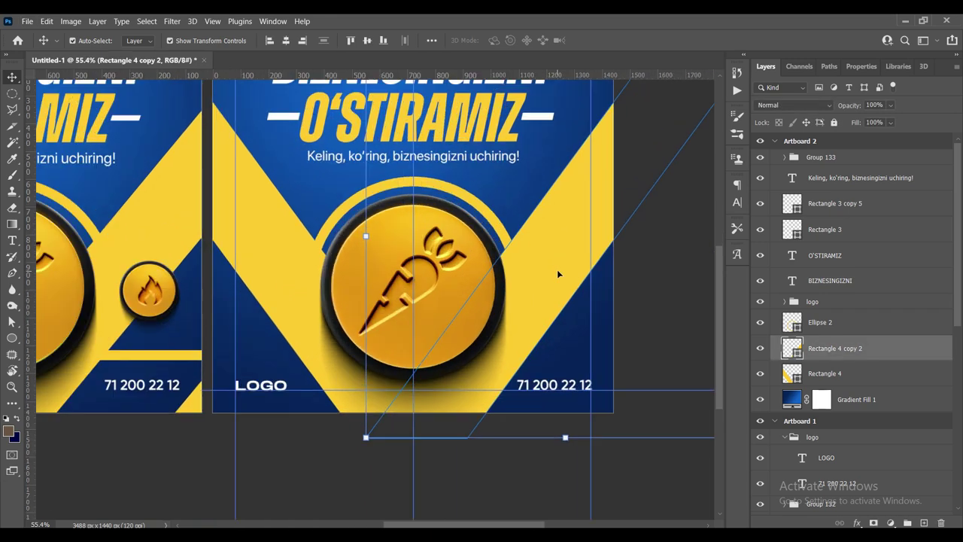
pyautogui.scroll(2, 501, 233)
pyautogui.moveTo(508, 207); pyautogui.dragTo(616, 348)
pyautogui.scroll(2, 609, 432)
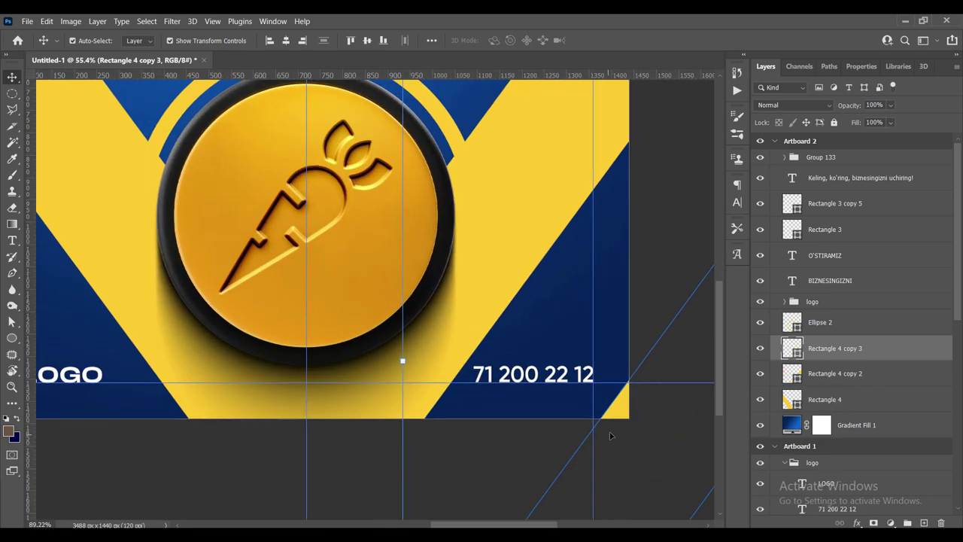
pyautogui.scroll(1, 572, 417)
pyautogui.scroll(1, 566, 419)
pyautogui.scroll(6, 566, 419)
pyautogui.moveTo(524, 411); pyautogui.dragTo(514, 404)
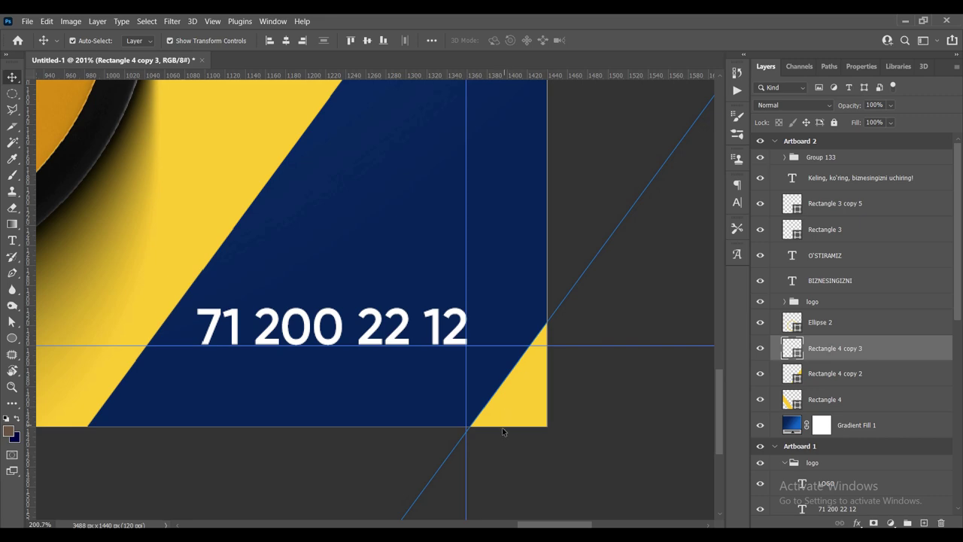
pyautogui.scroll(2, 503, 431)
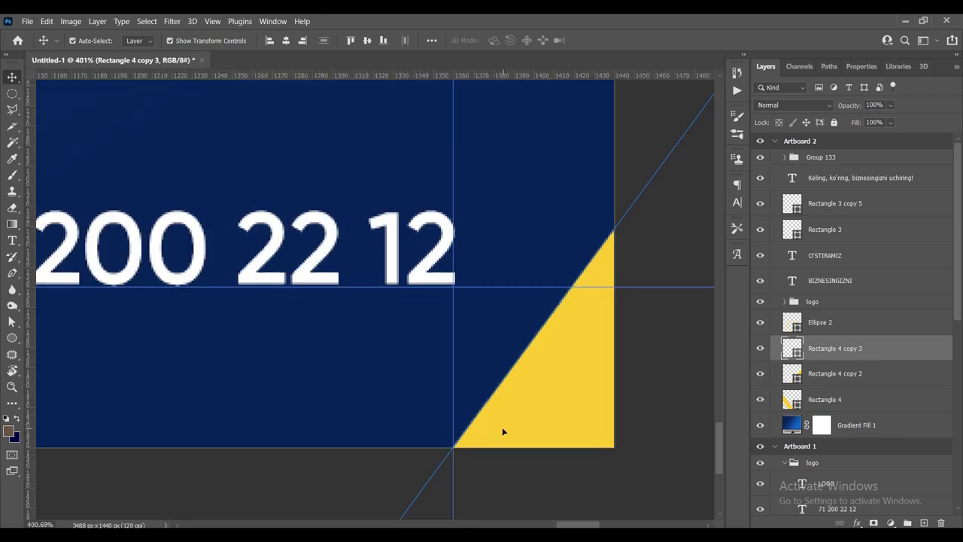
pyautogui.scroll(-5, 502, 427)
pyautogui.scroll(-1, 652, 354)
pyautogui.scroll(-1, 522, 359)
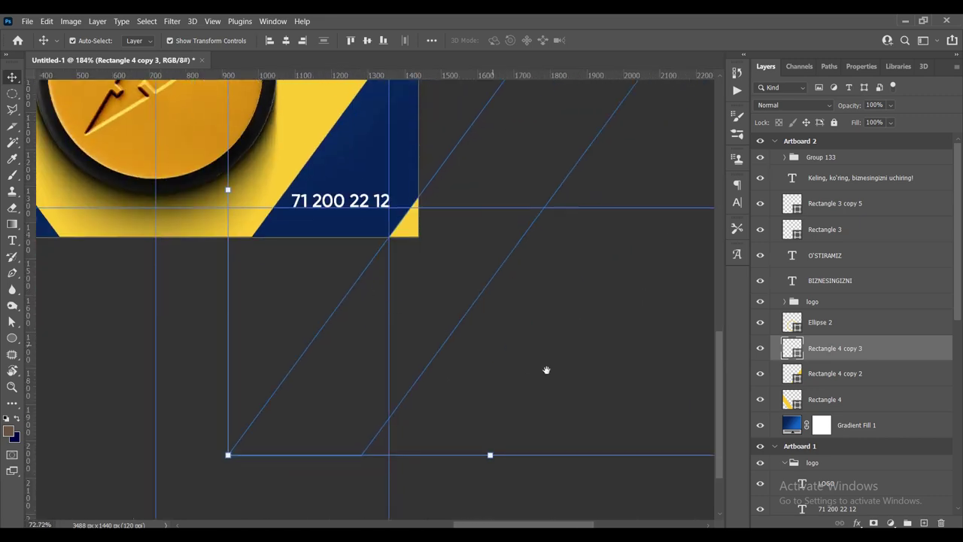
pyautogui.scroll(-1, 574, 350)
pyautogui.scroll(-1, 571, 263)
pyautogui.click(605, 107)
# Copy the left yellow stripe to the bottom-left corner, nudging it 30 px right.
pyautogui.scroll(1, 615, 218)
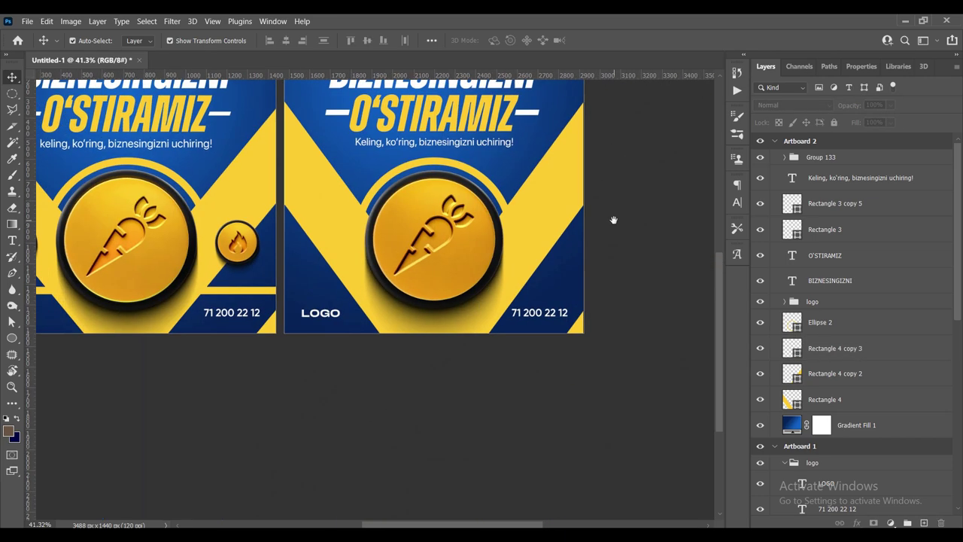
pyautogui.scroll(1, 344, 374)
pyautogui.scroll(1, 456, 331)
pyautogui.moveTo(445, 127); pyautogui.dragTo(279, 312)
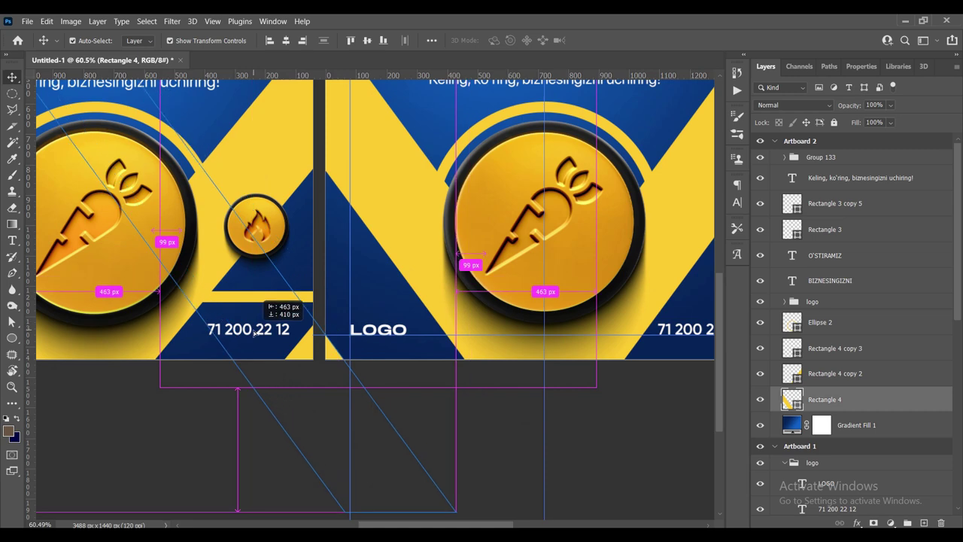
pyautogui.moveTo(279, 313); pyautogui.dragTo(256, 336)
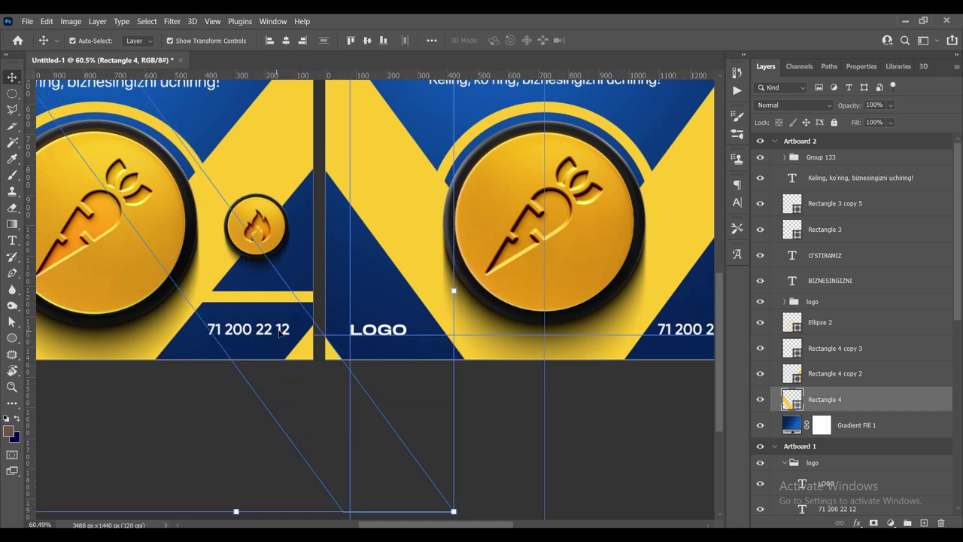
pyautogui.scroll(2, 333, 355)
pyautogui.scroll(1, 333, 355)
pyautogui.moveTo(350, 377); pyautogui.dragTo(377, 370)
pyautogui.scroll(-2, 600, 306)
pyautogui.scroll(-2, 601, 306)
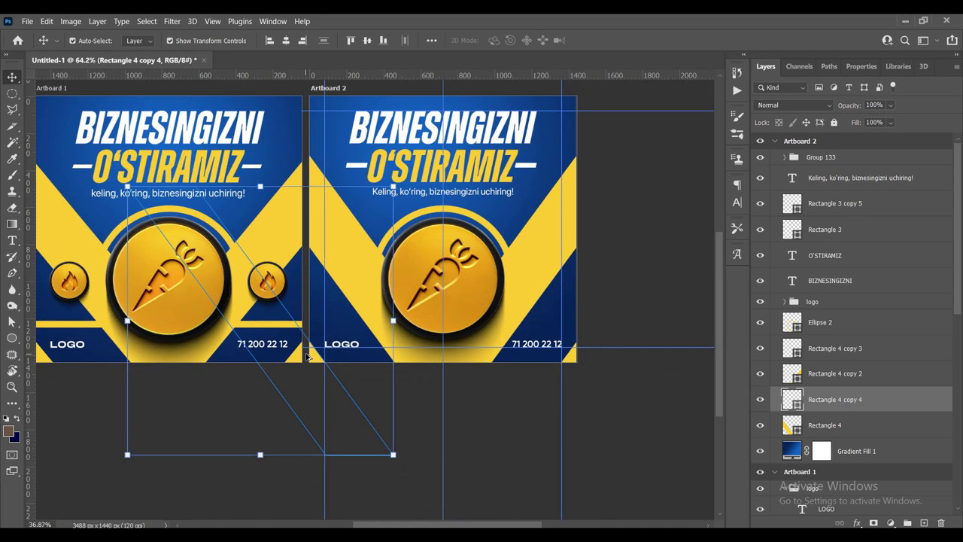
pyautogui.scroll(-1, 600, 305)
pyautogui.scroll(1, 600, 306)
pyautogui.click(601, 306)
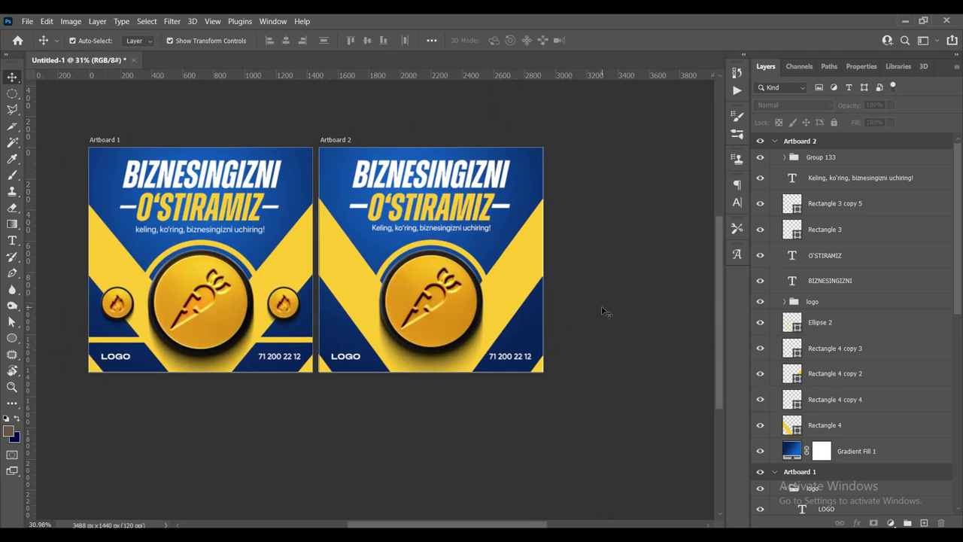
pyautogui.scroll(1, 472, 366)
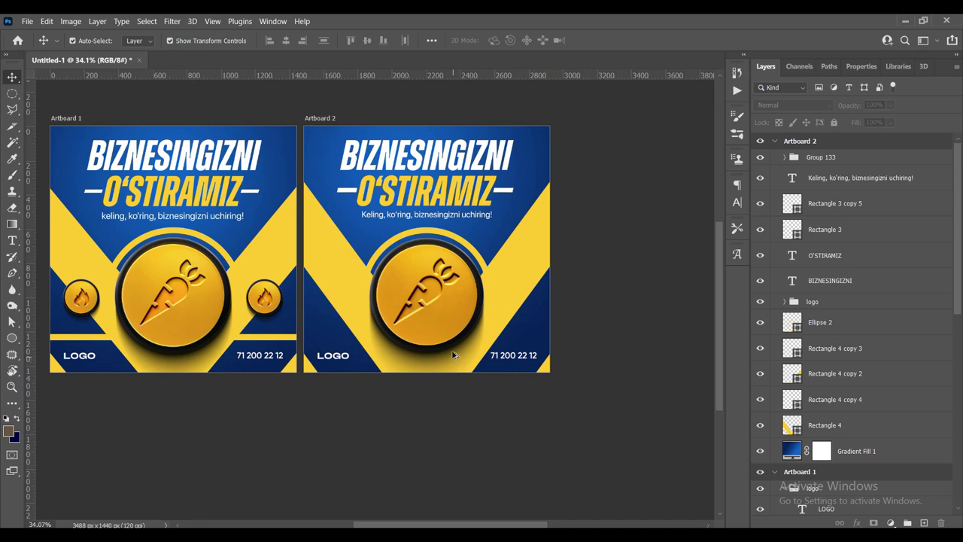
pyautogui.click(454, 355)
pyautogui.scroll(1, 510, 301)
pyautogui.scroll(-1, 511, 301)
pyautogui.scroll(1, 607, 314)
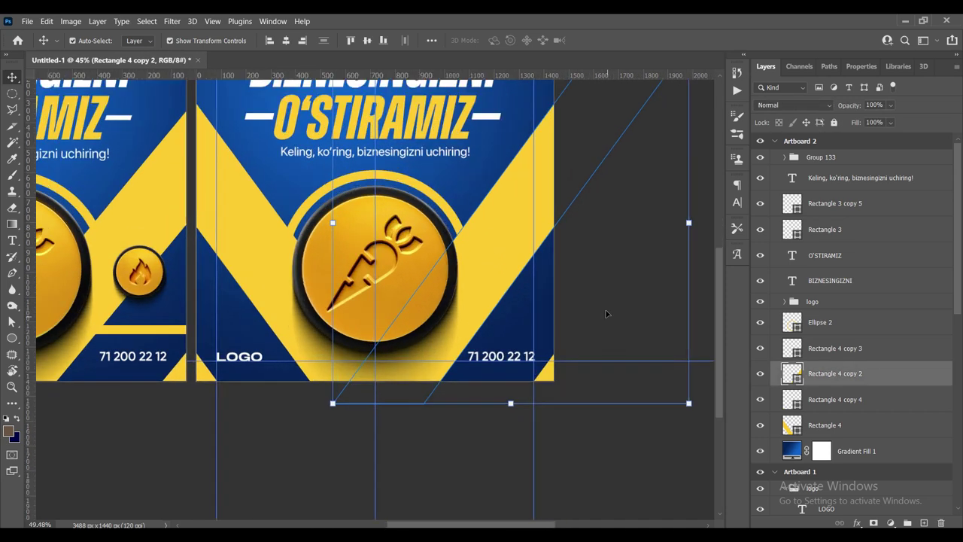
# Scale Rectangle 4 and Rectangle 4 copy 2 together to about 97.4%.
pyautogui.scroll(-1, 607, 314)
pyautogui.click(683, 198)
pyautogui.click(521, 246)
pyautogui.keyDown('shift'); pyautogui.click(527, 248); pyautogui.keyUp('shift')
pyautogui.scroll(1, 376, 297)
pyautogui.moveTo(458, 390); pyautogui.dragTo(472, 393)
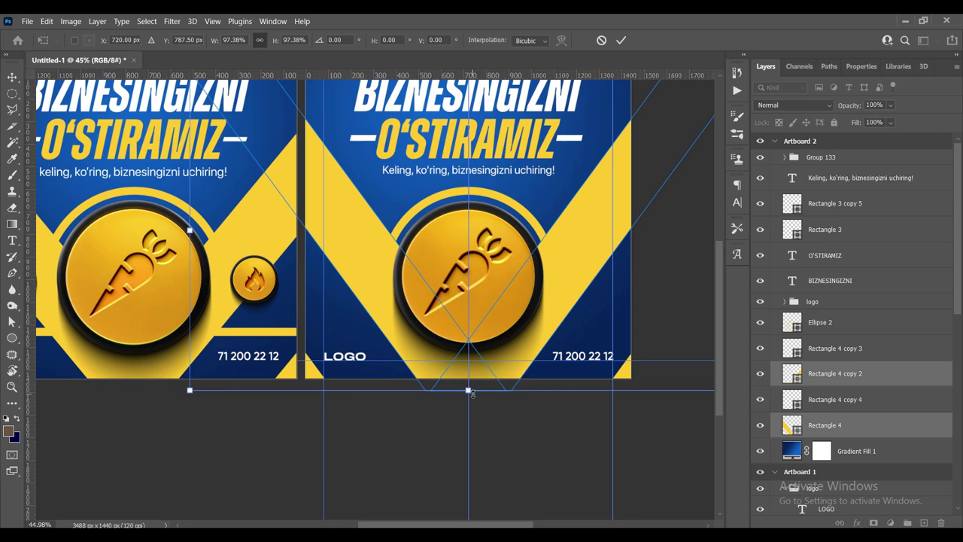
pyautogui.scroll(-2, 505, 389)
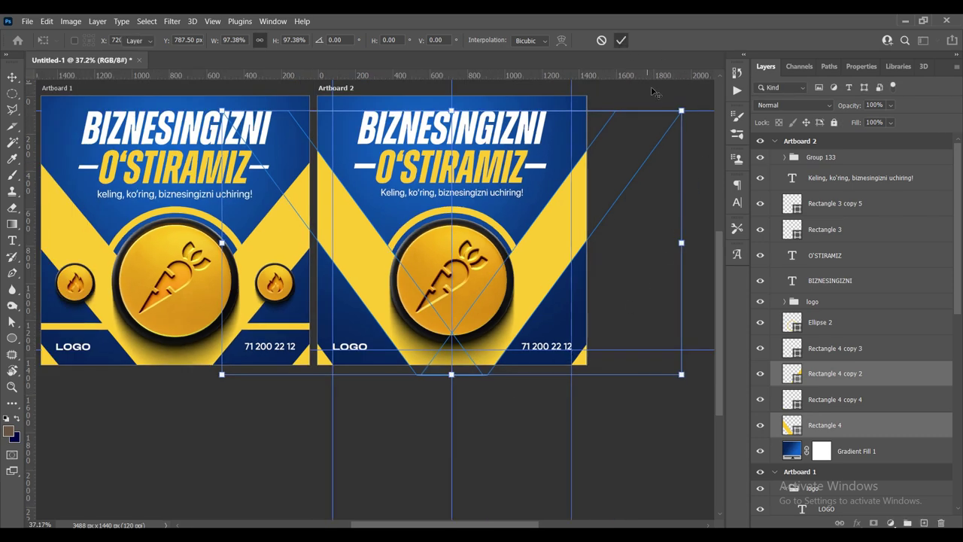
pyautogui.press('Return')
pyautogui.scroll(-2, 583, 256)
pyautogui.scroll(1, 581, 267)
pyautogui.scroll(1, 521, 314)
pyautogui.scroll(1, 508, 310)
pyautogui.scroll(1, 595, 331)
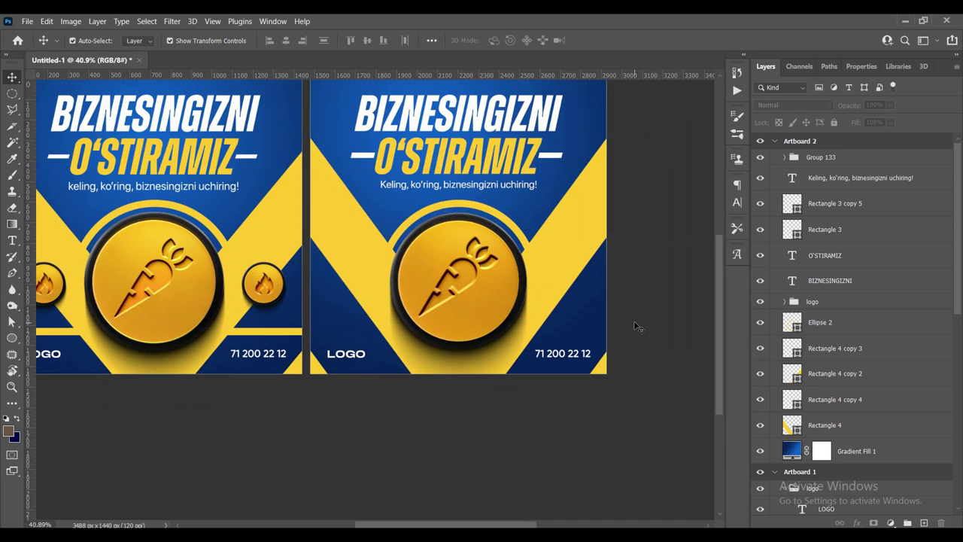
pyautogui.scroll(1, 584, 337)
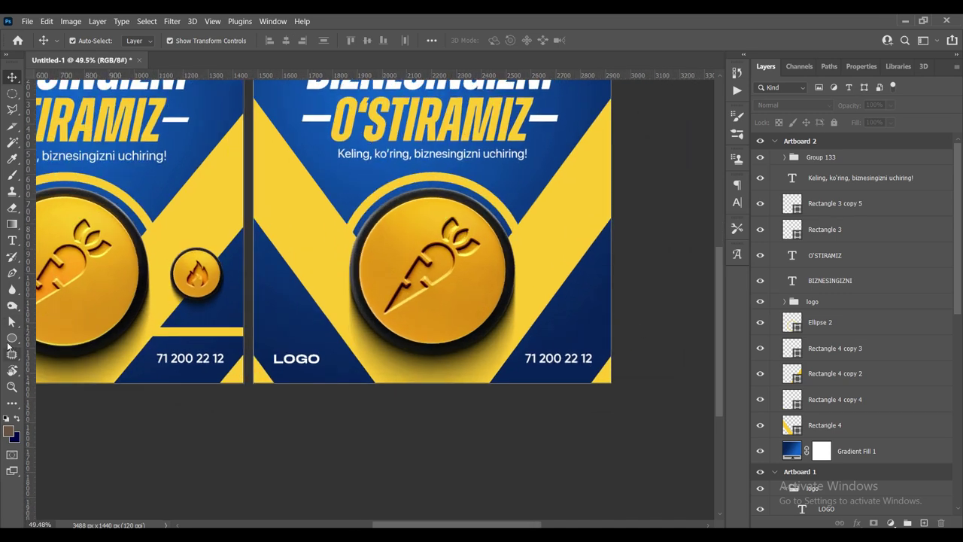
# Draw a thin 1450 × 37 px yellow-filled bar across Artboard 2.
pyautogui.click(12, 338)
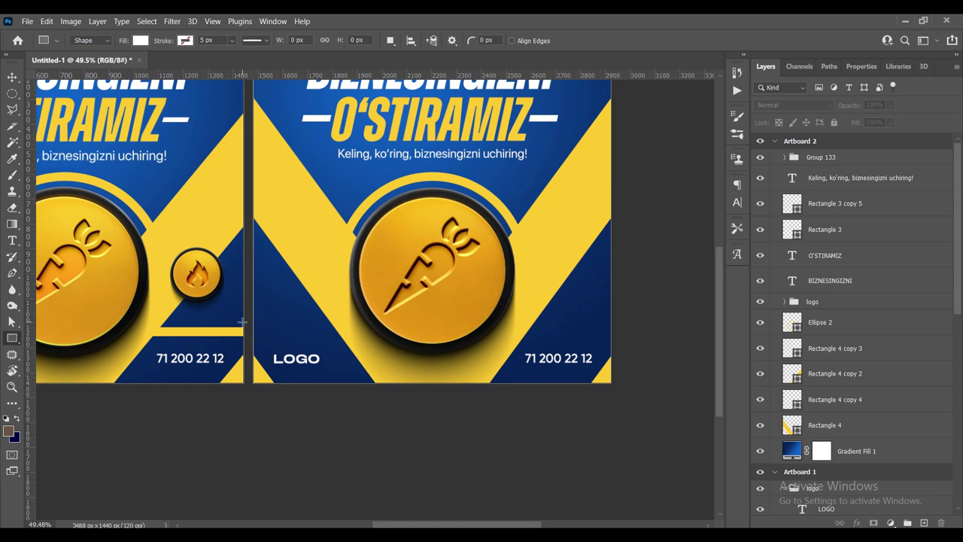
pyautogui.moveTo(253, 326); pyautogui.dragTo(615, 334)
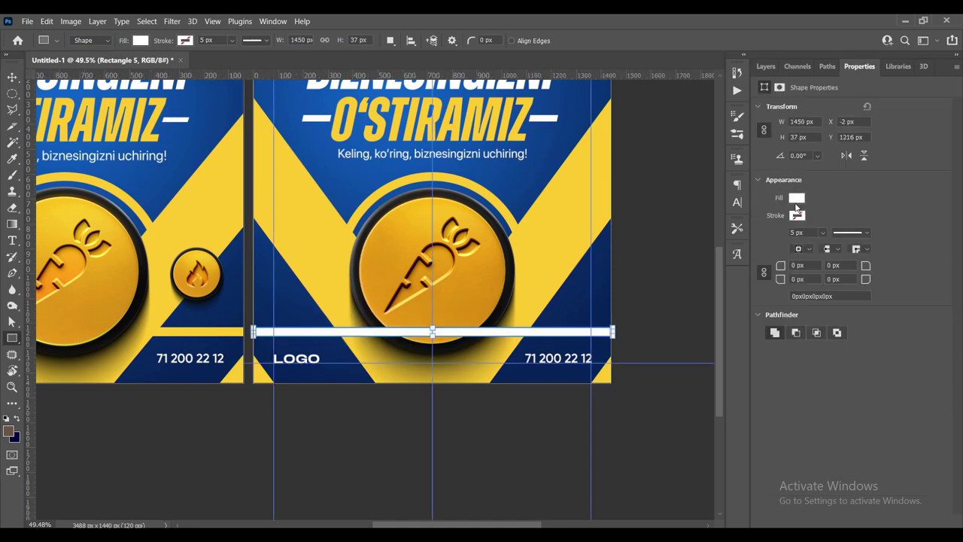
pyautogui.click(793, 201)
pyautogui.click(766, 264)
pyautogui.click(10, 79)
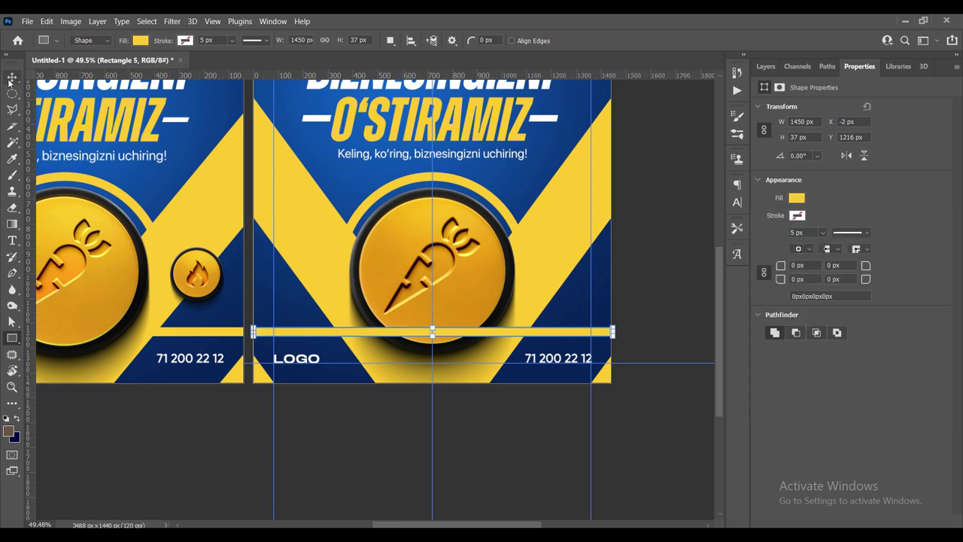
pyautogui.click(10, 80)
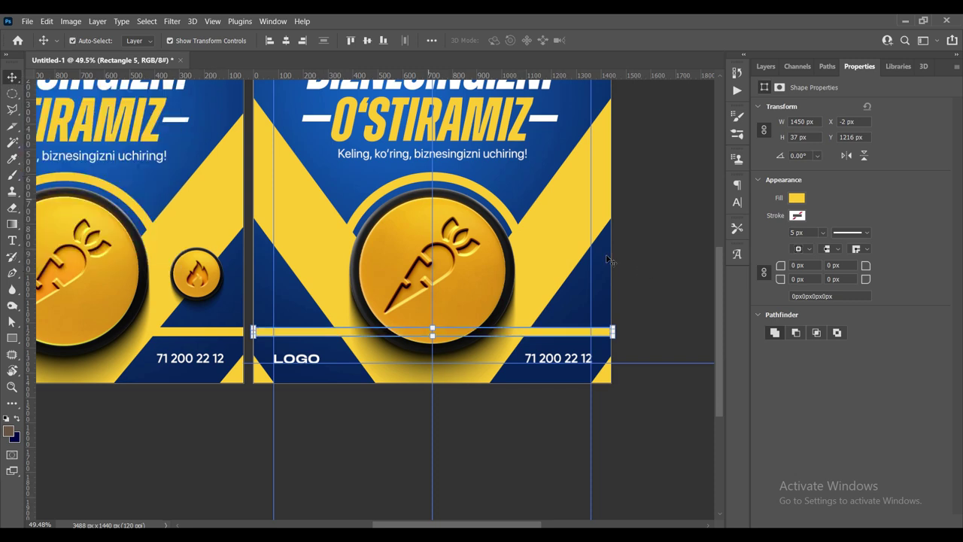
# Move the yellow bar to sit just above the bottom blue band.
pyautogui.click(632, 267)
pyautogui.scroll(5, 476, 337)
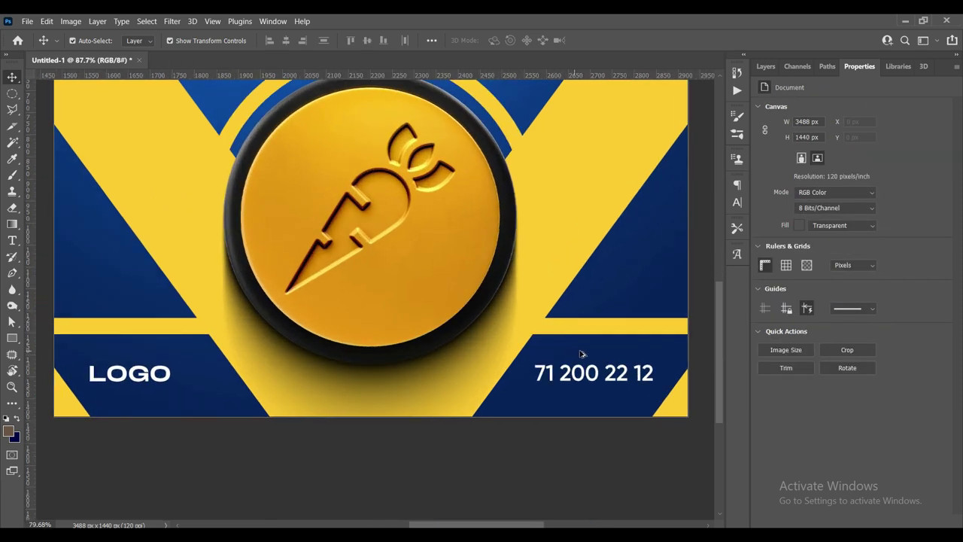
pyautogui.hotkey('ctrl', '0')
pyautogui.scroll(-2, 635, 347)
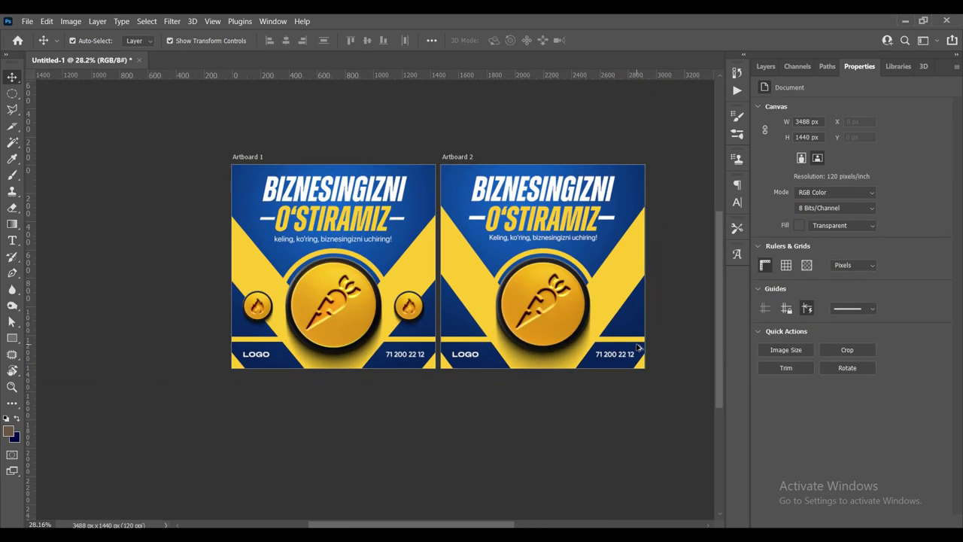
pyautogui.scroll(4, 638, 347)
pyautogui.scroll(3, 625, 338)
pyautogui.moveTo(612, 327); pyautogui.dragTo(614, 332)
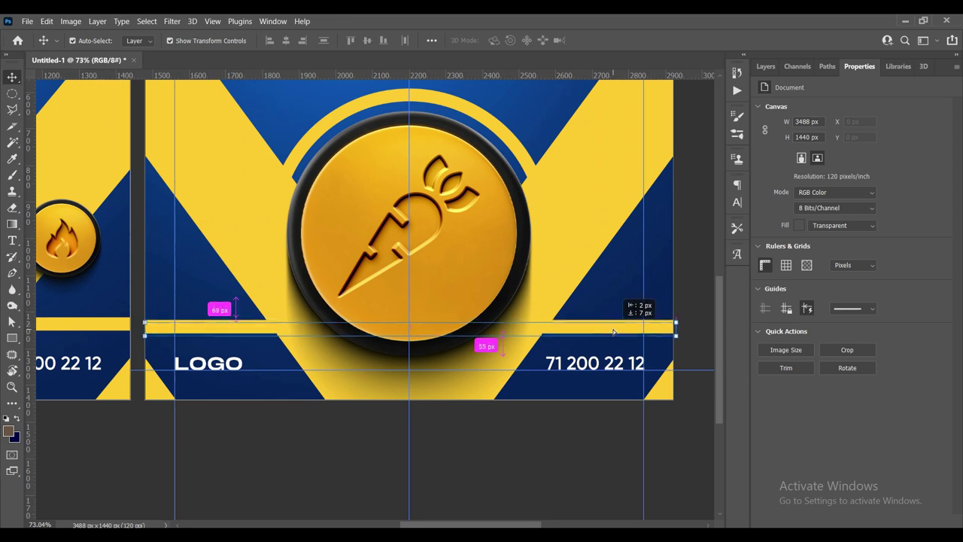
pyautogui.scroll(-2, 625, 316)
pyautogui.scroll(-2, 631, 263)
pyautogui.moveTo(632, 257); pyautogui.dragTo(509, 250)
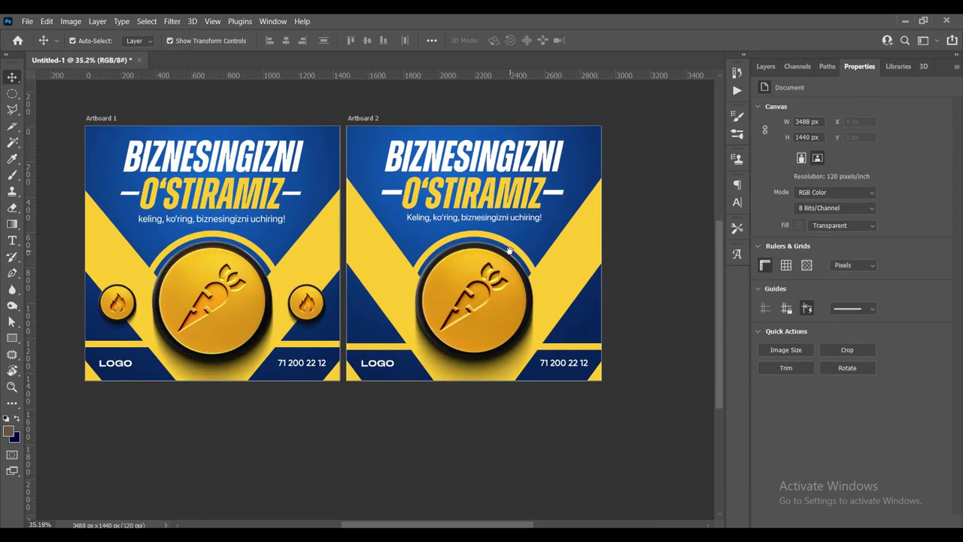
pyautogui.scroll(2, 507, 315)
pyautogui.click(510, 266)
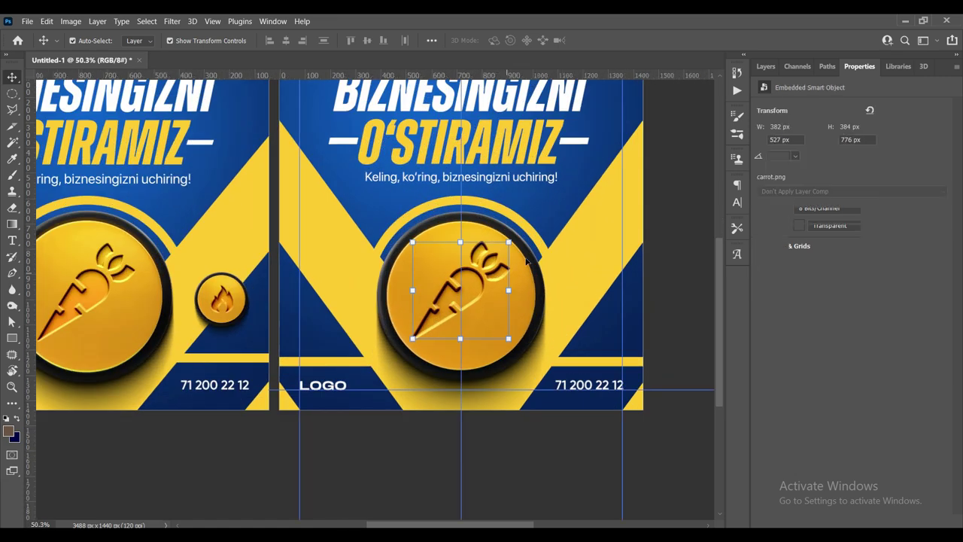
# Duplicate the carrot coin group (Group 133).
pyautogui.click(765, 66)
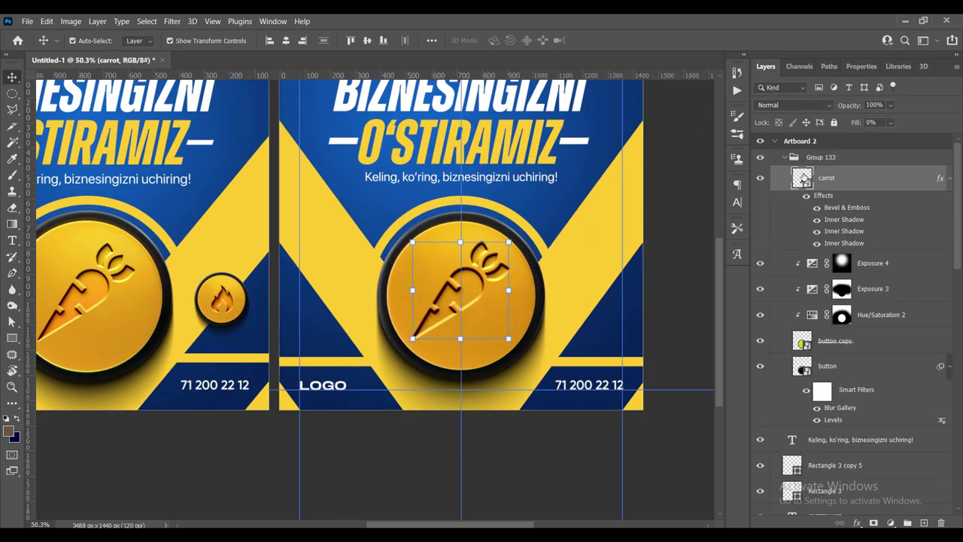
pyautogui.click(785, 157)
pyautogui.press('ctrl')
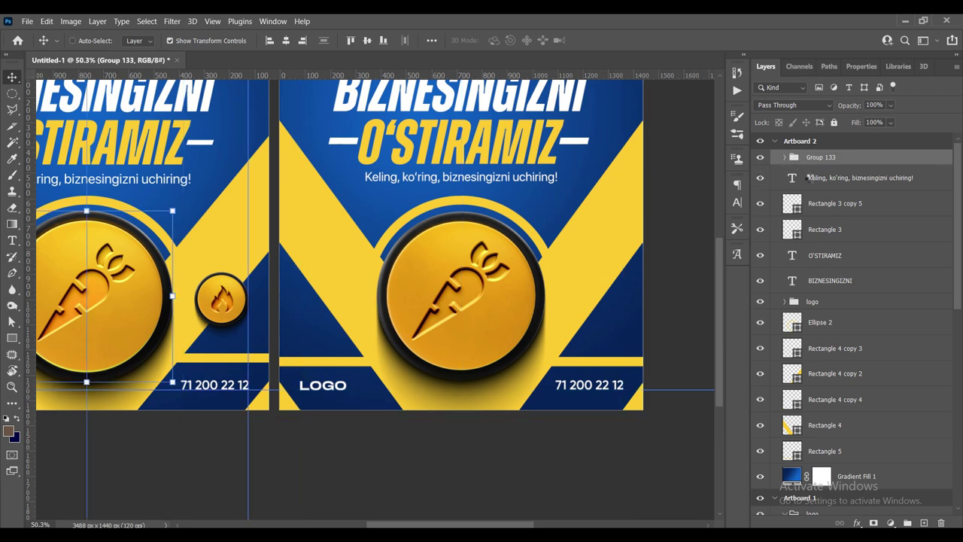
pyautogui.moveTo(454, 261); pyautogui.dragTo(455, 260)
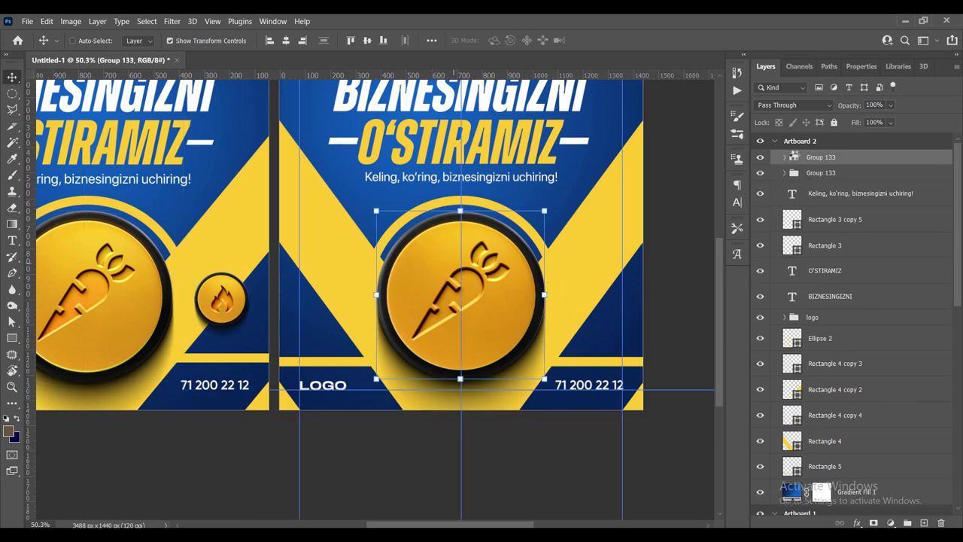
pyautogui.hotkey('ctrl', 'z')
pyautogui.scroll(-3, 454, 304)
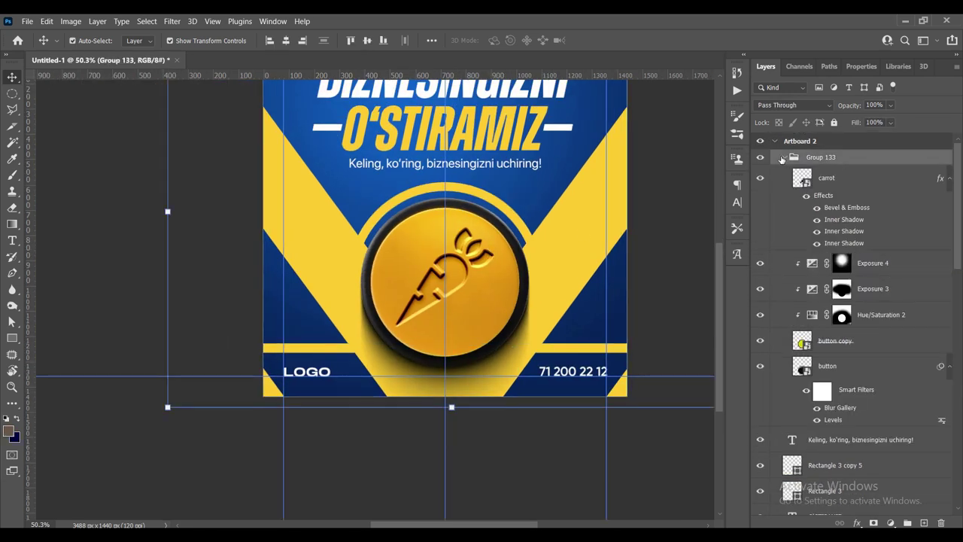
pyautogui.scroll(1, 527, 343)
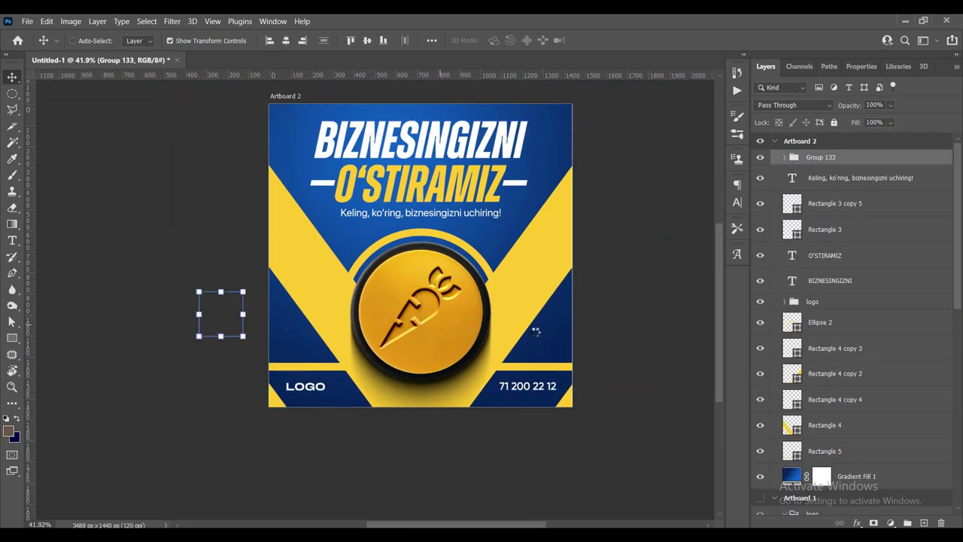
pyautogui.moveTo(535, 331); pyautogui.dragTo(497, 305)
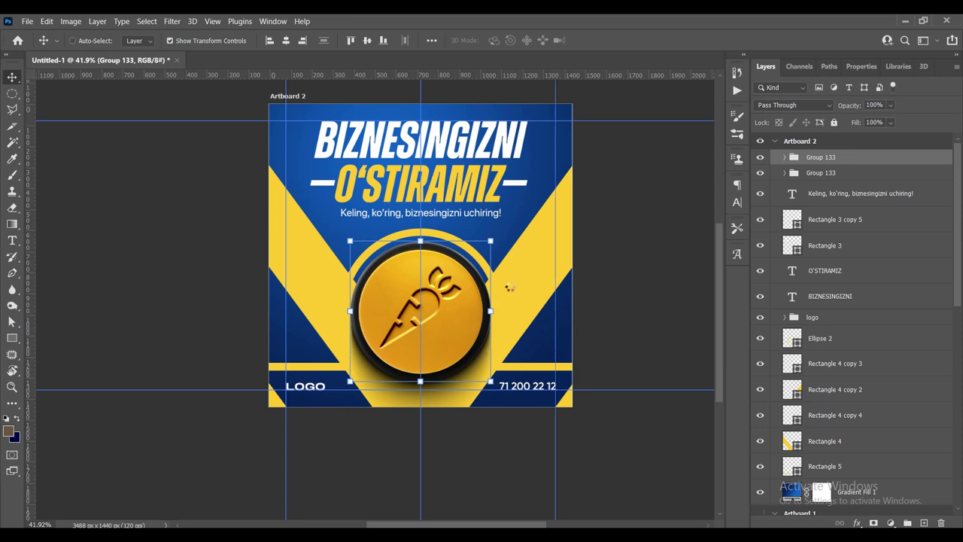
pyautogui.scroll(3, 434, 303)
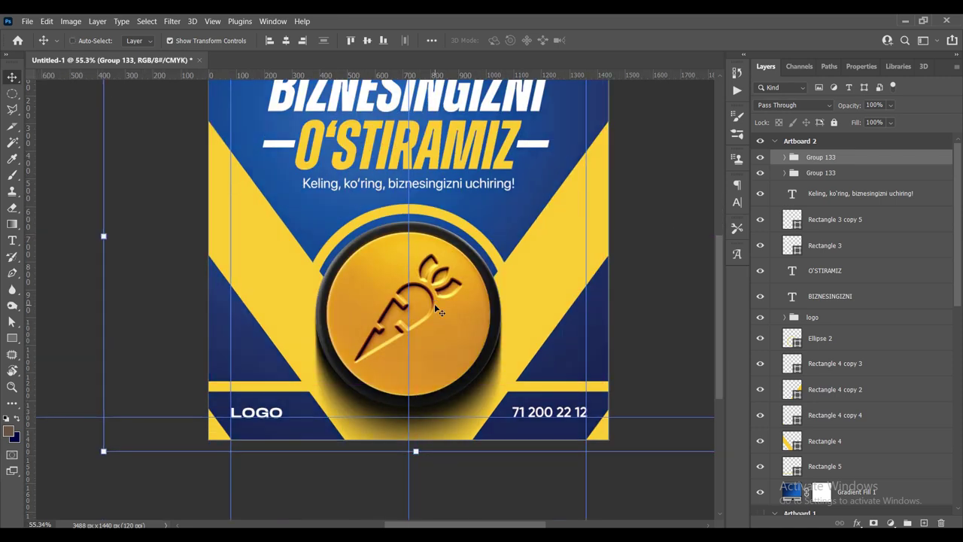
# Scale the coin copy to about 34.78% and place it right of the big coin.
pyautogui.hotkey('ctrl', 't')
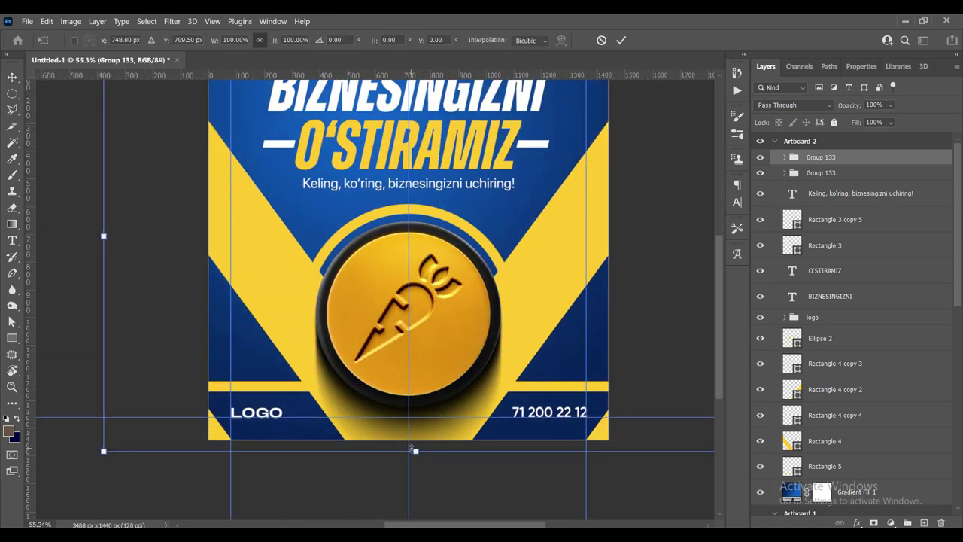
pyautogui.moveTo(412, 448)
pyautogui.mouseDown()
pyautogui.moveTo(399, 265)
pyautogui.moveTo(566, 301)
pyautogui.mouseUp()
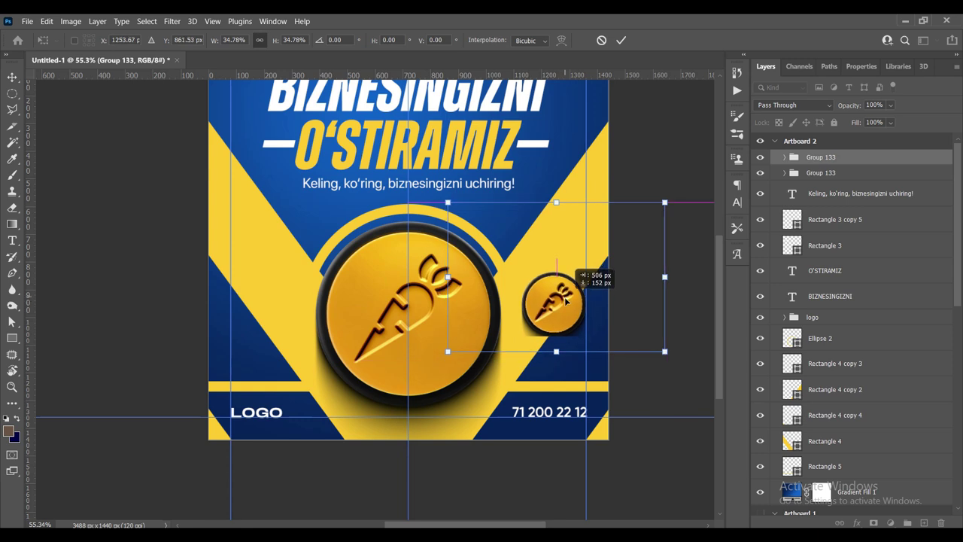
pyautogui.moveTo(565, 301); pyautogui.dragTo(565, 302)
pyautogui.click(621, 40)
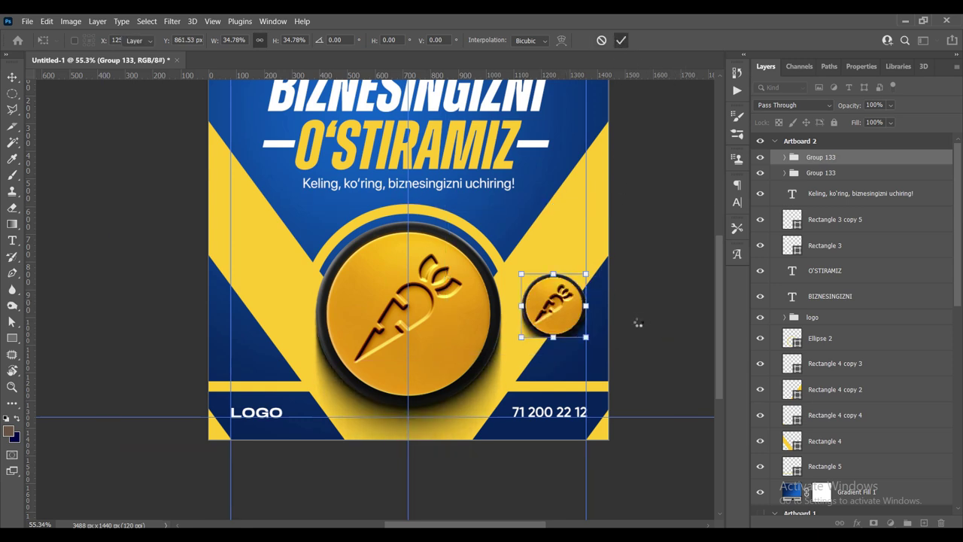
pyautogui.press('Return')
# Nudge the small coin down and delete its carrot icon.
pyautogui.scroll(5, 638, 322)
pyautogui.press('Down')
pyautogui.press('Down')
pyautogui.press('Down')
pyautogui.press('Down')
pyautogui.press('Down')
pyautogui.press('Down')
pyautogui.press('Down')
pyautogui.press('Down')
pyautogui.press('Down')
pyautogui.press('Down')
pyautogui.press('Down')
pyautogui.scroll(-5, 617, 327)
pyautogui.scroll(-1, 580, 276)
pyautogui.hotkey('ctrl', 'j')
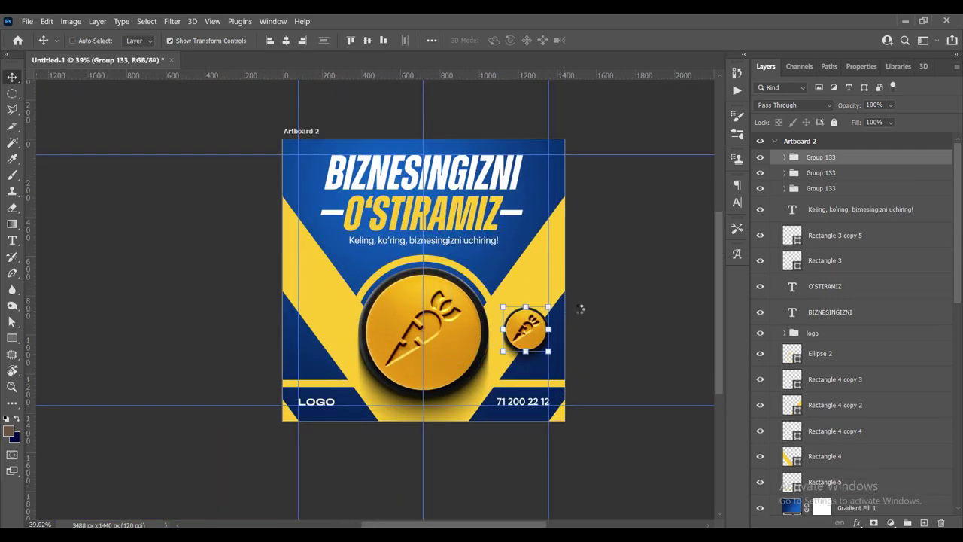
pyautogui.hotkey('ctrl', 'z')
pyautogui.hotkey('ctrl', 't')
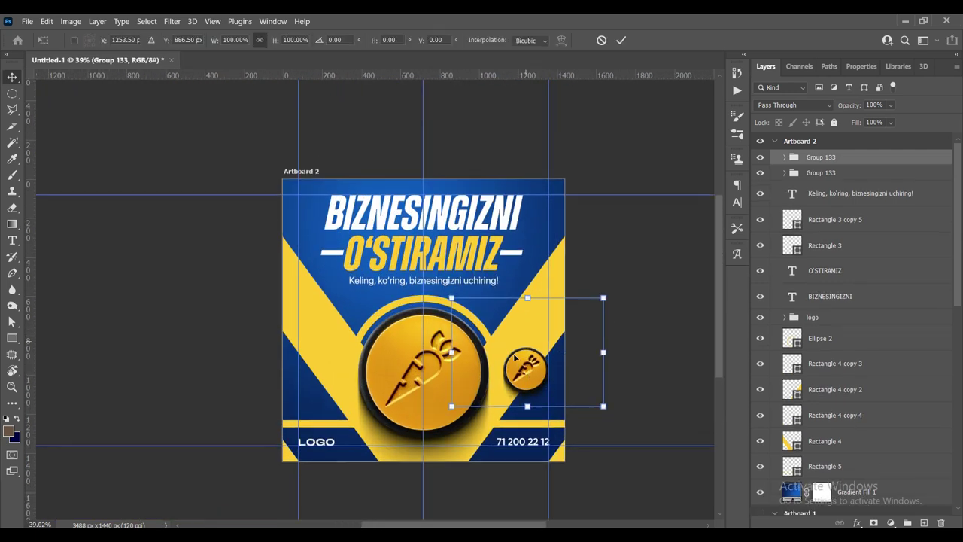
pyautogui.click(601, 40)
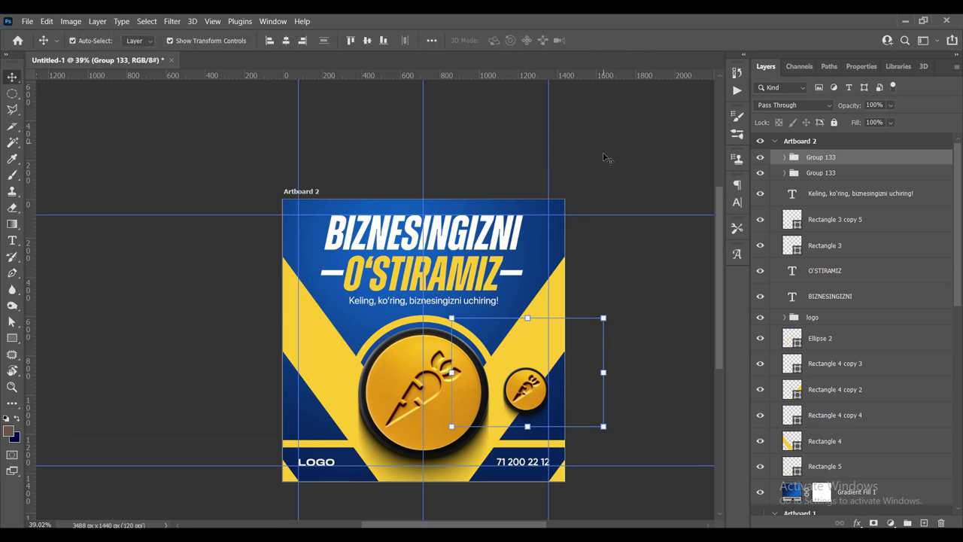
pyautogui.scroll(-3, 592, 219)
pyautogui.scroll(4, 500, 292)
pyautogui.click(495, 285)
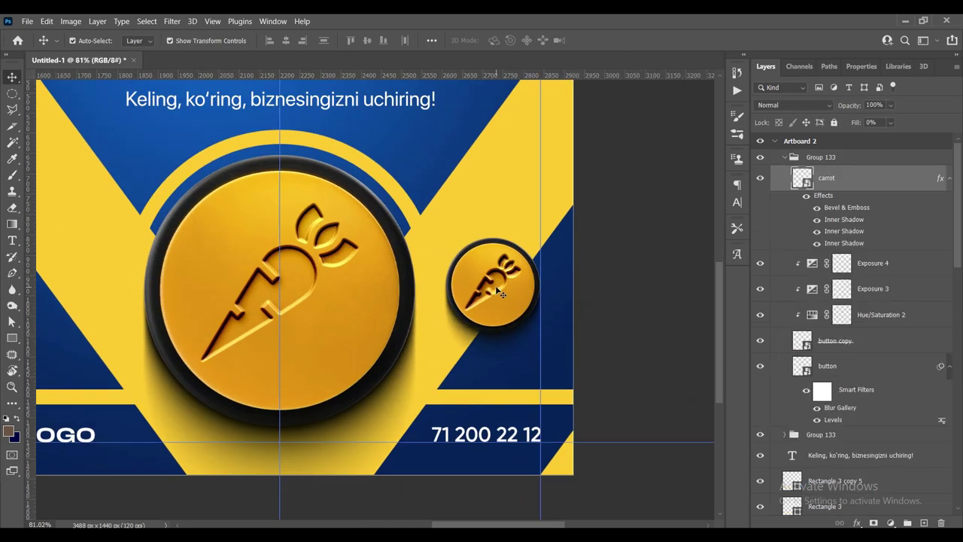
pyautogui.press('Delete')
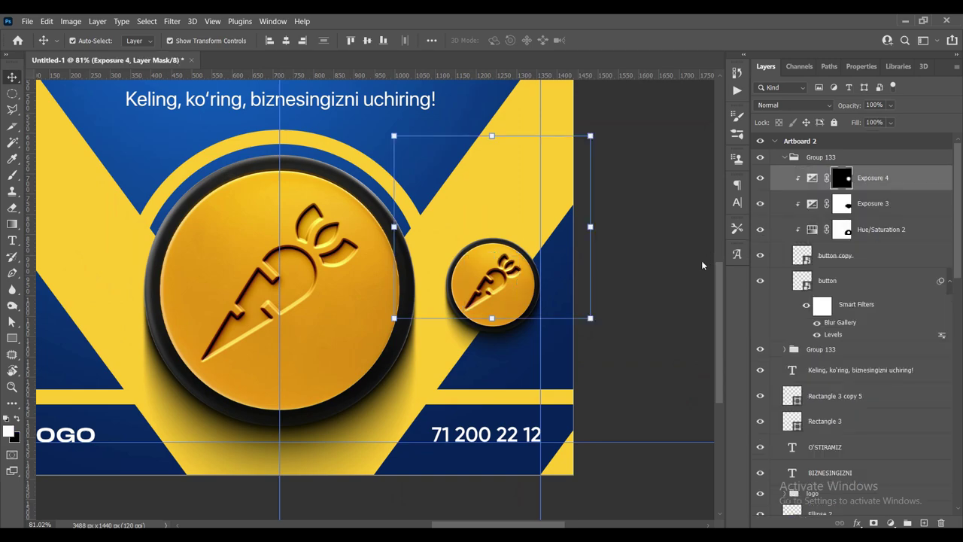
# Drag danger.png from File Explorer onto the canvas beside the small coin.
pyautogui.hotkey('alt', 'Tab')
pyautogui.moveTo(219, 162); pyautogui.dragTo(352, 517)
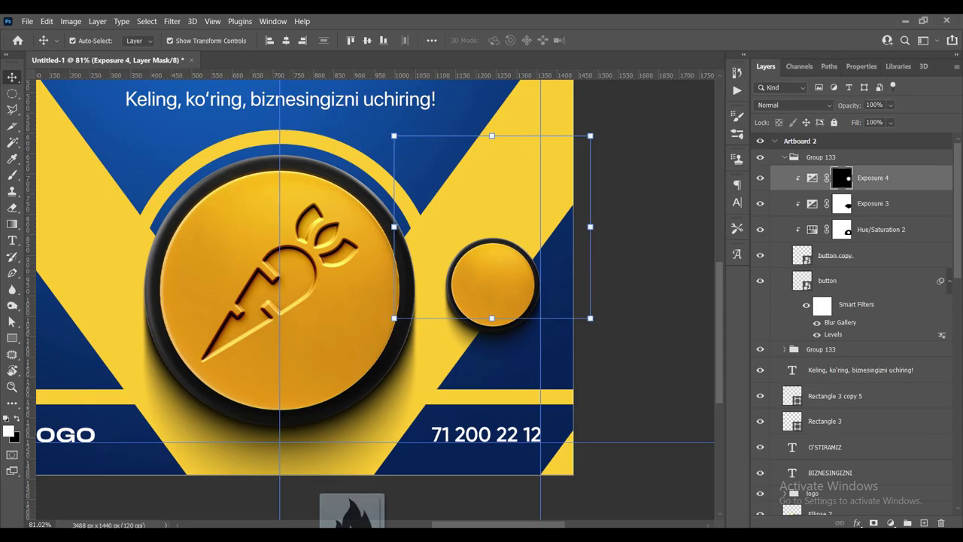
pyautogui.moveTo(352, 518); pyautogui.dragTo(492, 286)
pyautogui.moveTo(403, 268); pyautogui.dragTo(582, 270)
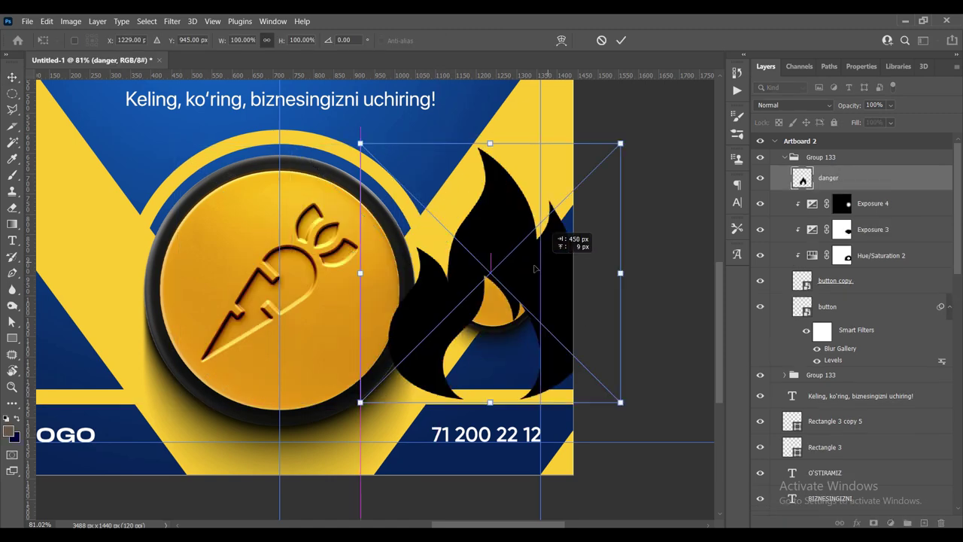
# Shrink the danger flame to fit the small coin and commit it.
pyautogui.moveTo(602, 151)
pyautogui.mouseDown()
pyautogui.moveTo(500, 252)
pyautogui.moveTo(504, 284)
pyautogui.mouseUp()
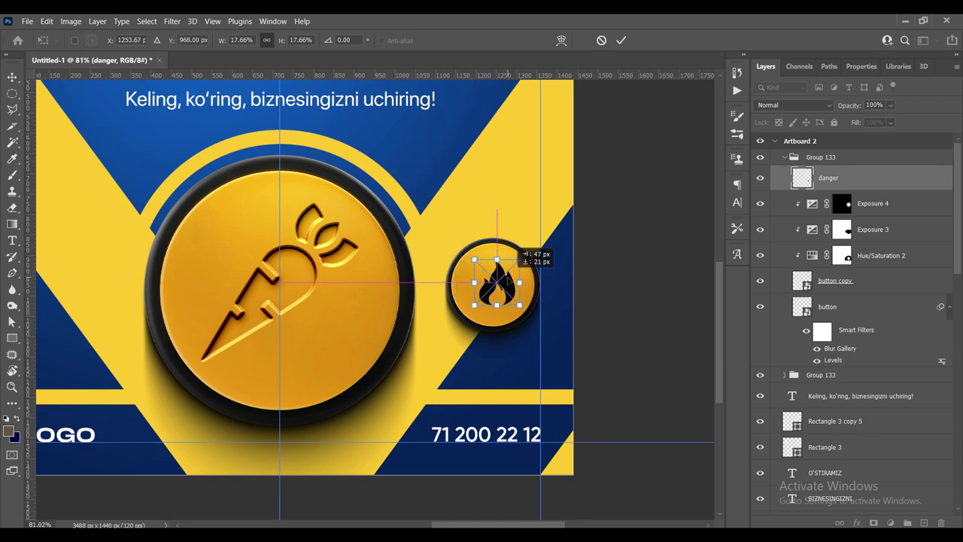
pyautogui.press('Return')
pyautogui.scroll(3, 517, 295)
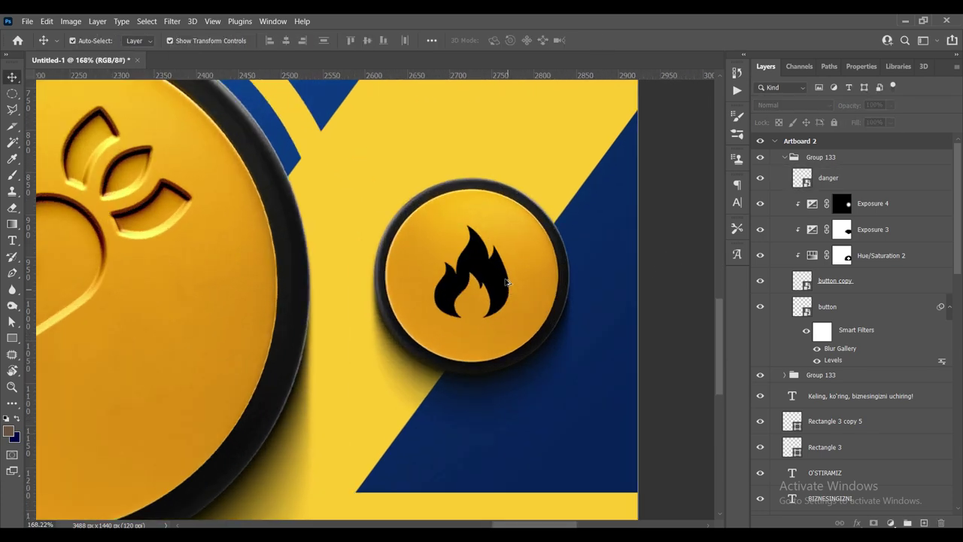
pyautogui.click(874, 185)
pyautogui.press('Up')
pyautogui.press('Up')
pyautogui.press('Down')
# Centre the flame vertically on the small coin and lower its Fill to 0%.
pyautogui.keyDown('ctrl'); pyautogui.click(863, 319); pyautogui.keyUp('ctrl')
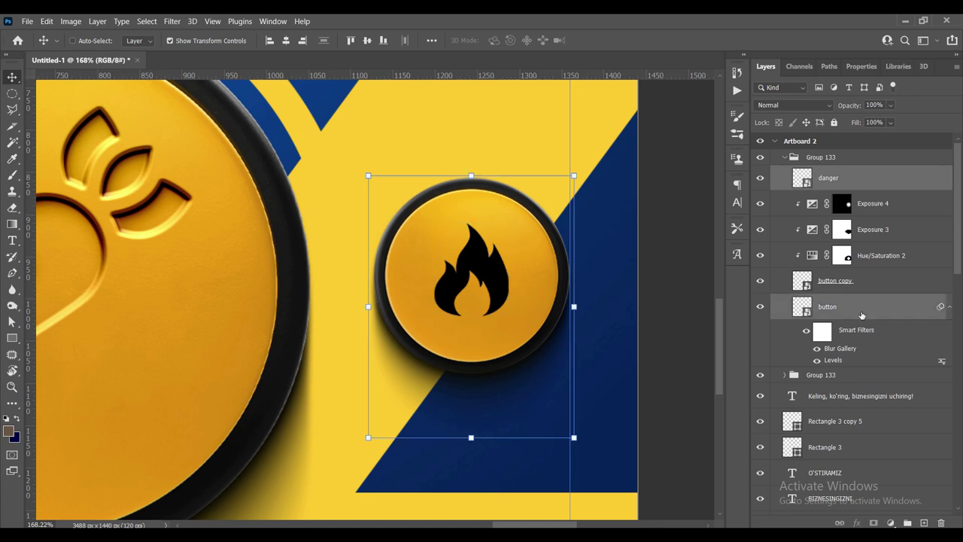
pyautogui.keyDown('ctrl'); pyautogui.click(849, 308); pyautogui.keyUp('ctrl')
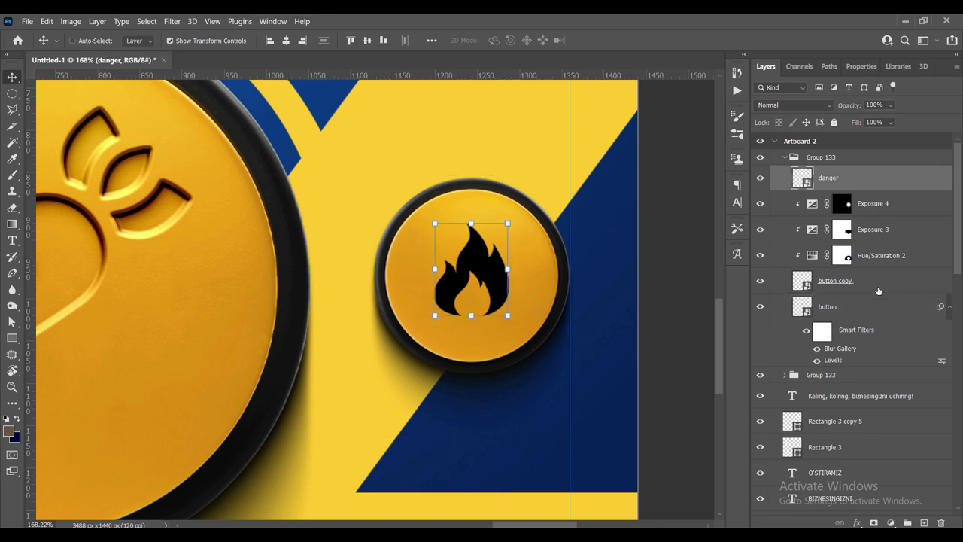
pyautogui.keyDown('ctrl'); pyautogui.click(880, 286); pyautogui.keyUp('ctrl')
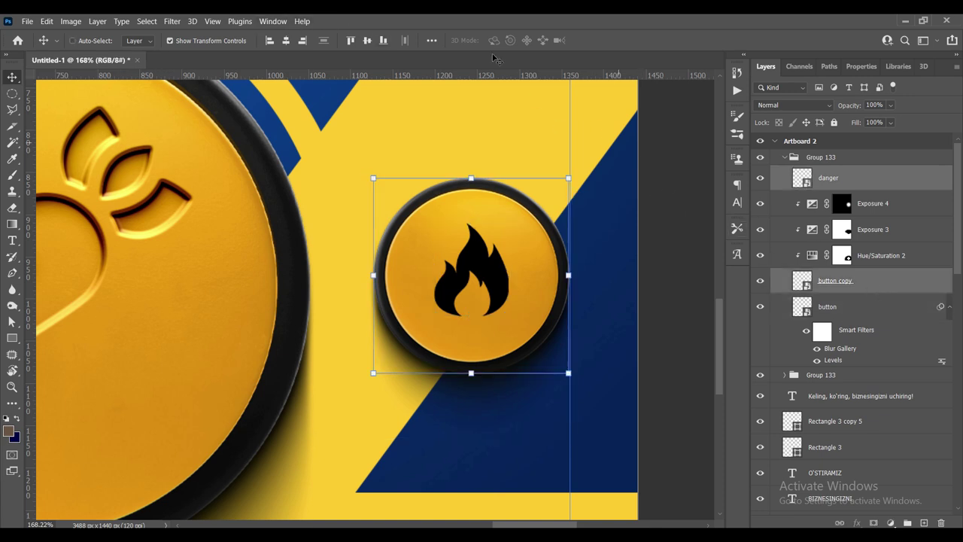
pyautogui.click(367, 40)
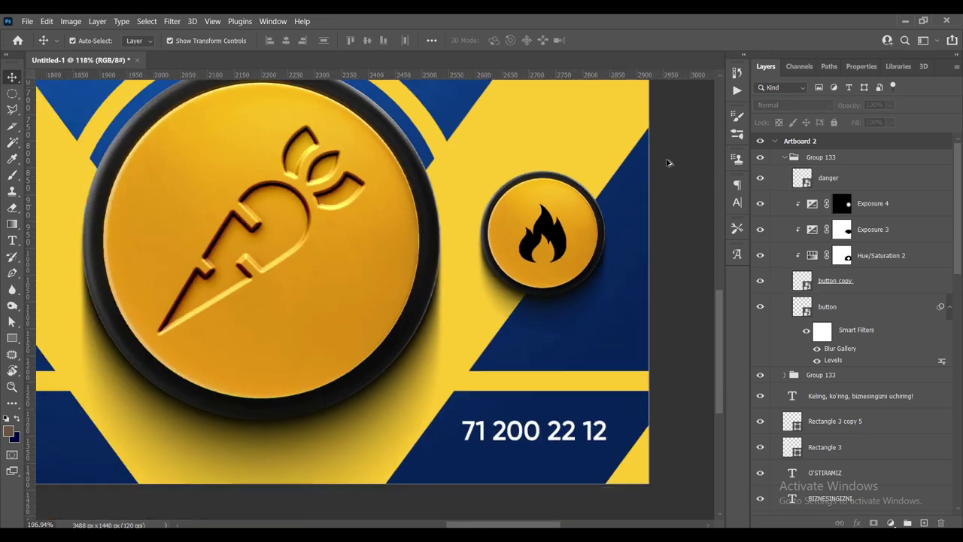
pyautogui.scroll(2, 667, 162)
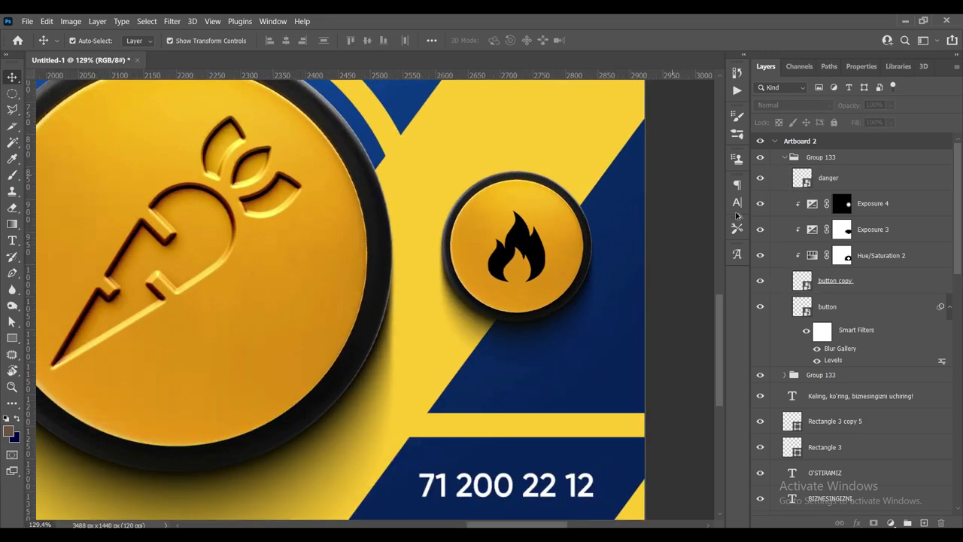
pyautogui.click(867, 182)
pyautogui.moveTo(858, 122); pyautogui.dragTo(828, 122)
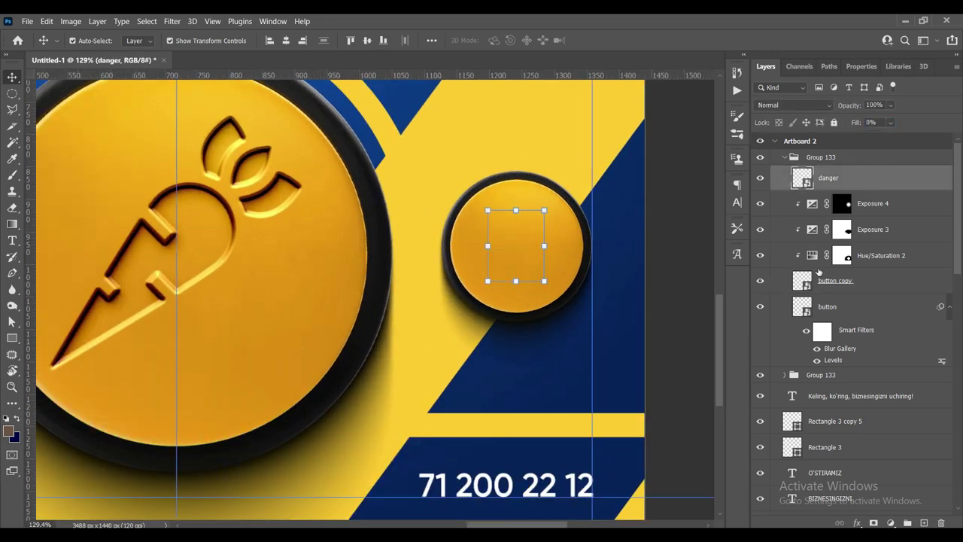
# Copy the carrot layer's Bevel & Emboss and Inner Shadow effects onto the danger flame.
pyautogui.scroll(-2, 827, 301)
pyautogui.scroll(-2, 828, 316)
pyautogui.scroll(2, 819, 346)
pyautogui.click(796, 359)
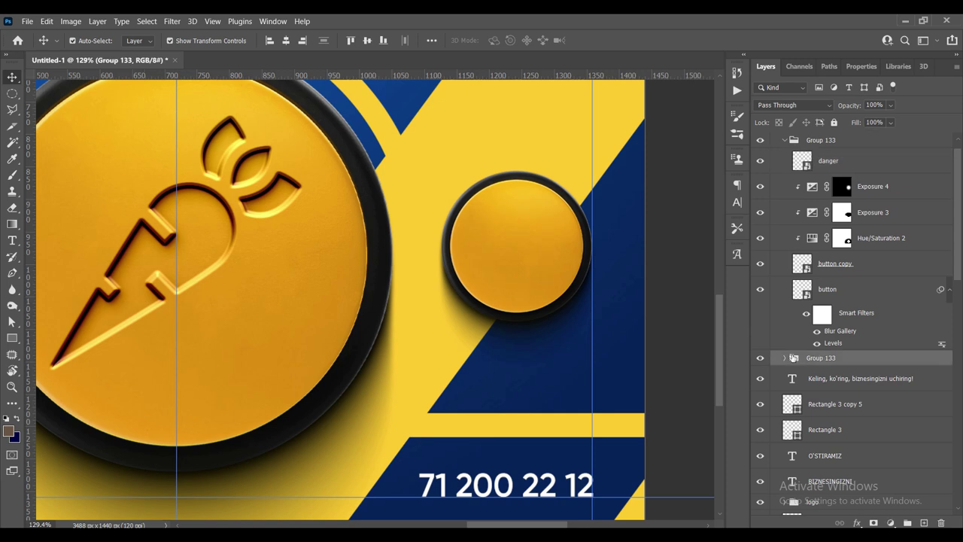
pyautogui.click(786, 358)
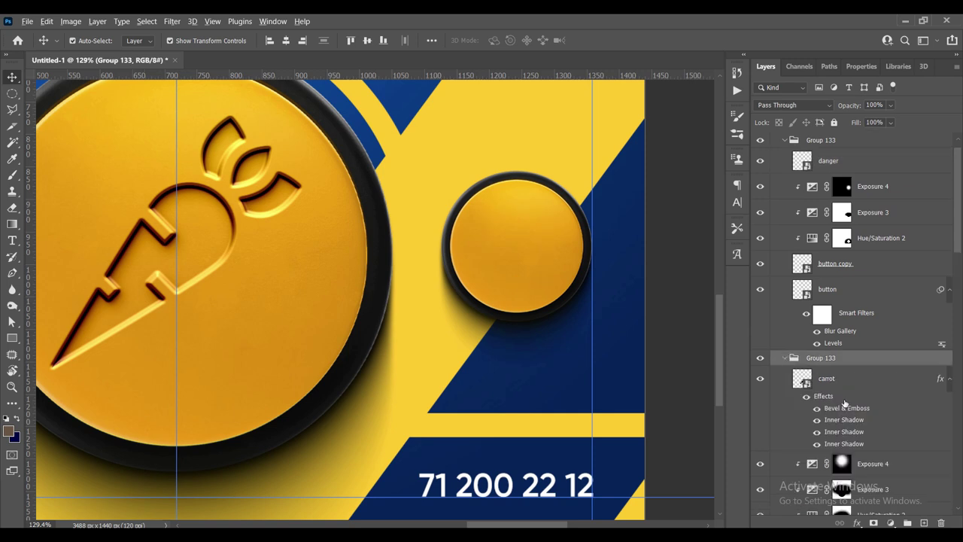
pyautogui.moveTo(833, 398); pyautogui.dragTo(827, 160)
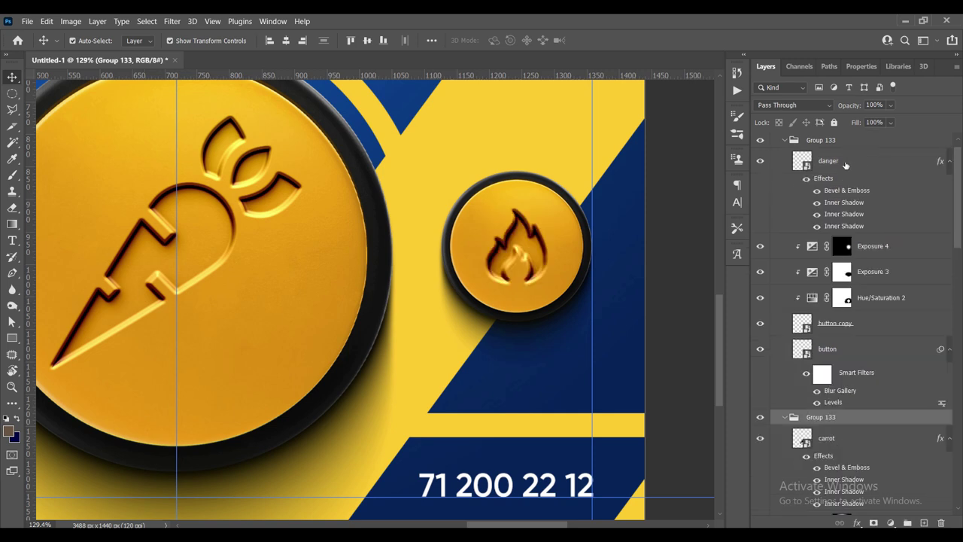
pyautogui.keyDown('alt'); pyautogui.scroll(-3, 635, 247); pyautogui.keyUp('alt')
pyautogui.scroll(3, 640, 271)
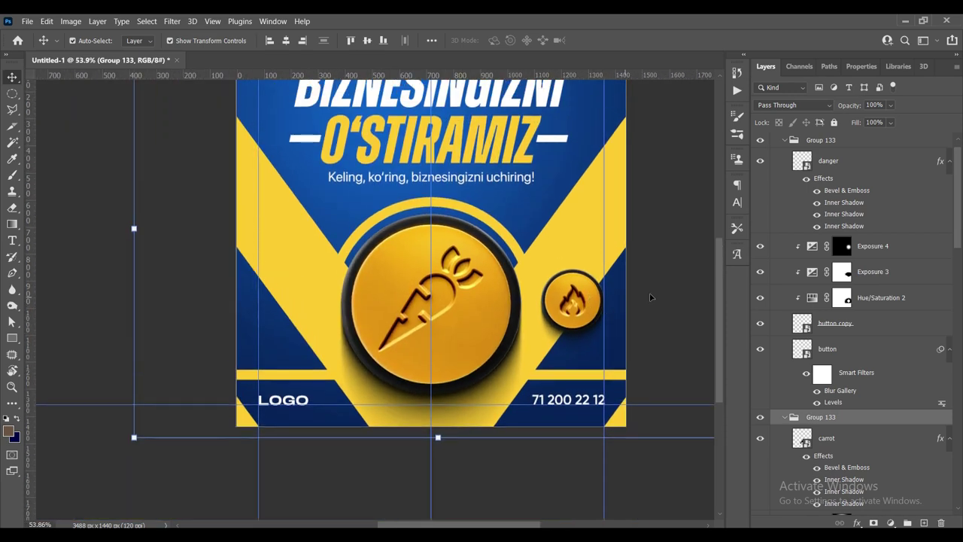
pyautogui.keyDown('alt'); pyautogui.scroll(1, 649, 301); pyautogui.keyUp('alt')
pyautogui.keyDown('alt'); pyautogui.scroll(2, 649, 301); pyautogui.keyUp('alt')
# Set the flame's Bevel & Emboss depth to 200%.
pyautogui.click(853, 194)
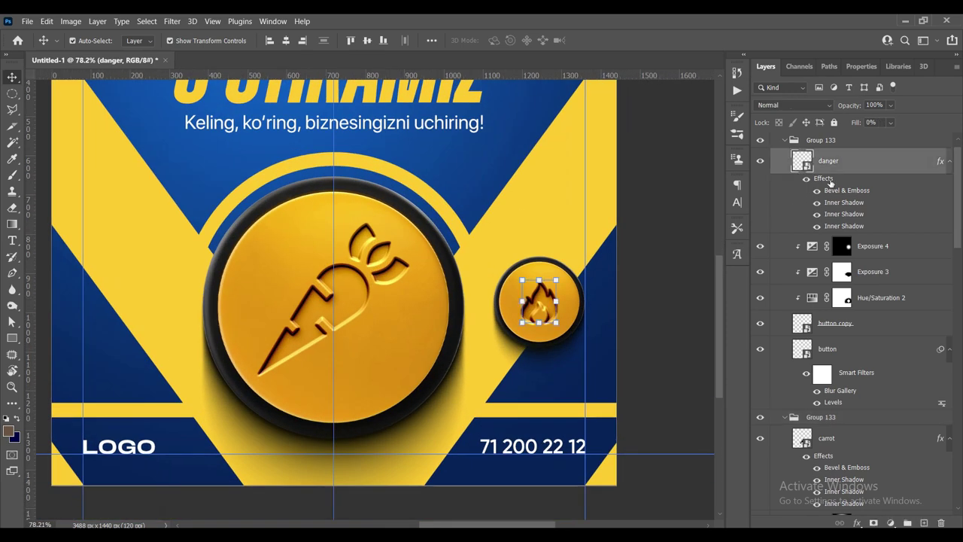
pyautogui.doubleClick(854, 194)
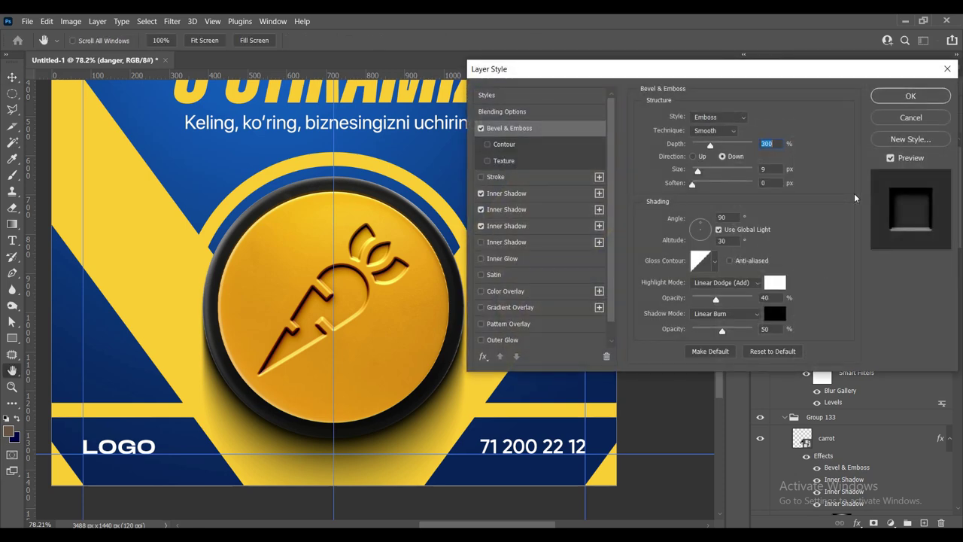
pyautogui.moveTo(669, 74); pyautogui.dragTo(237, 18)
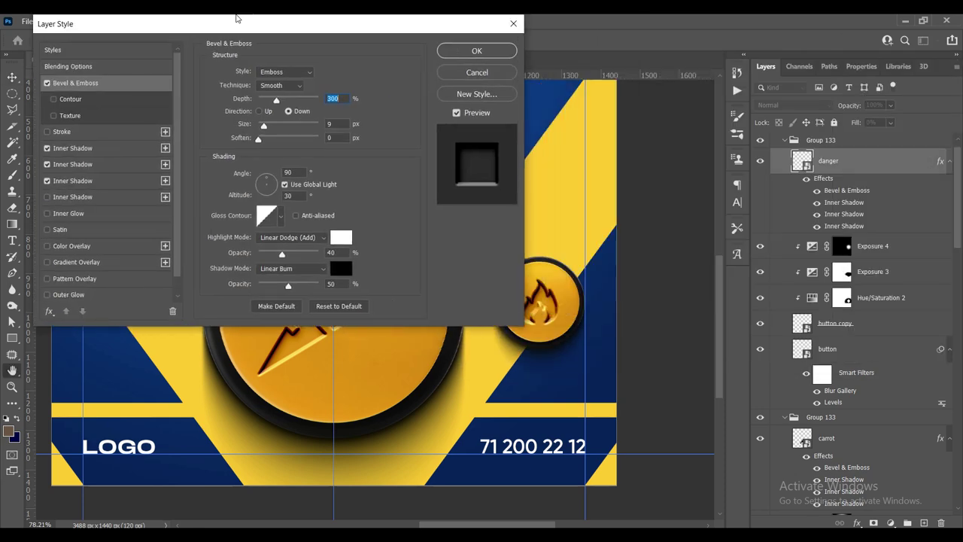
pyautogui.write('200')
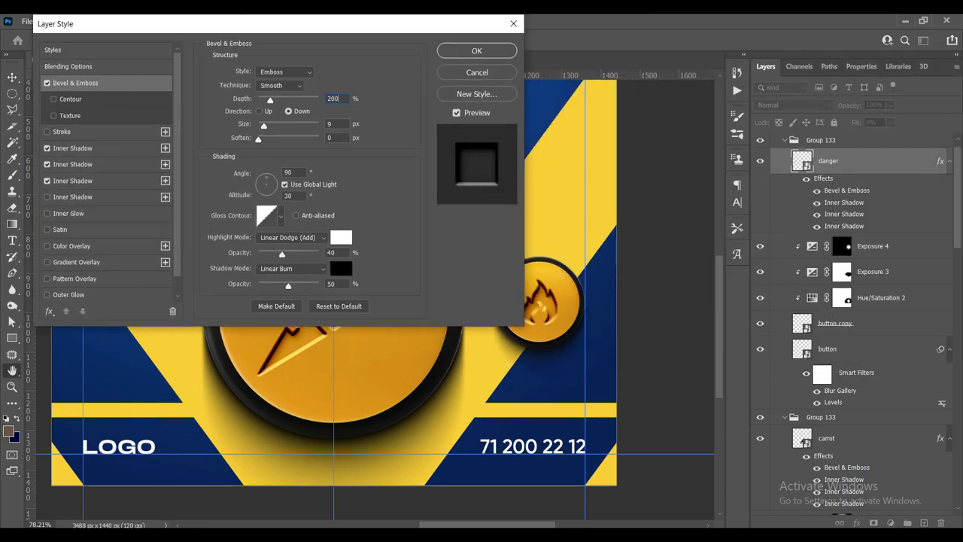
pyautogui.click(476, 50)
pyautogui.scroll(-2, 544, 76)
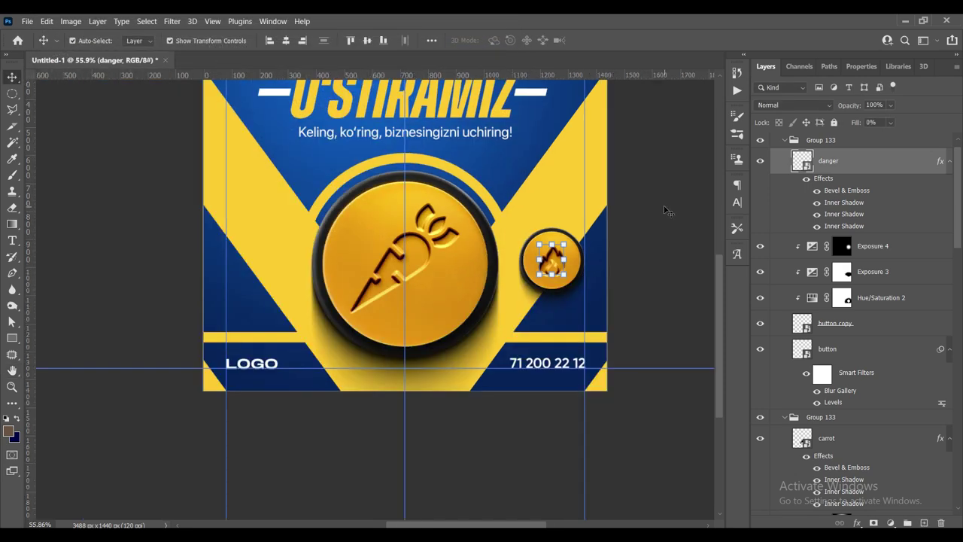
pyautogui.press('v')
pyautogui.scroll(1, 451, 263)
pyautogui.click(789, 140)
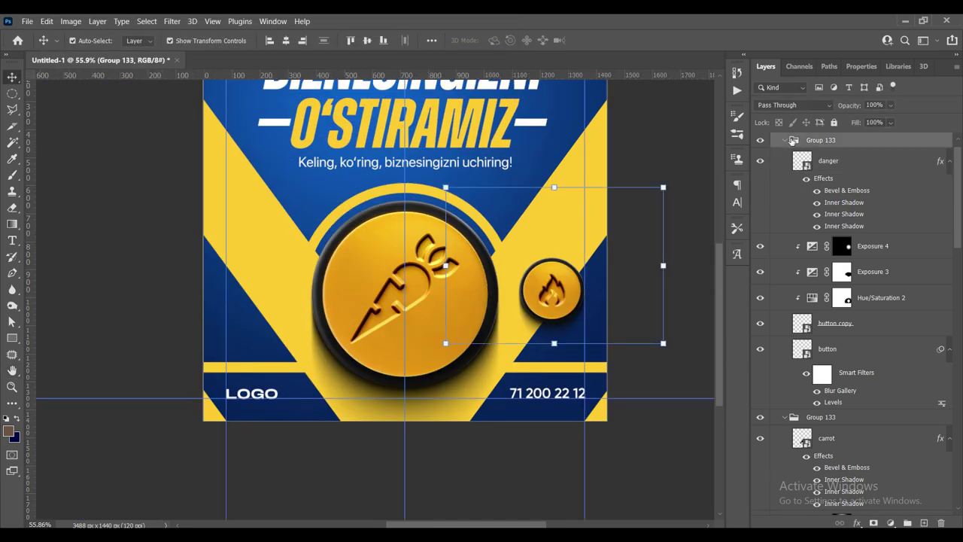
# Duplicate the flame coin group and move the copy left of the carrot coin.
pyautogui.click(785, 141)
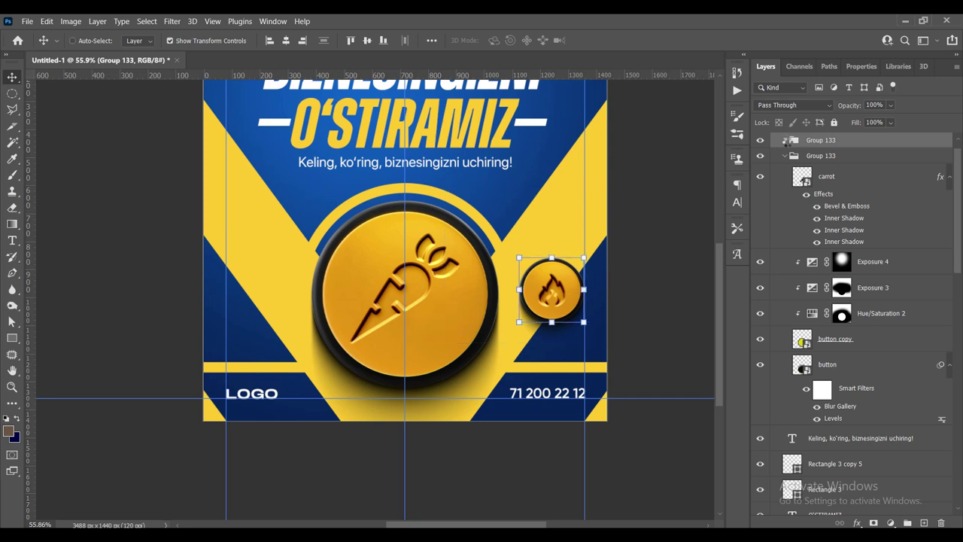
pyautogui.hotkey('ctrl', 'j')
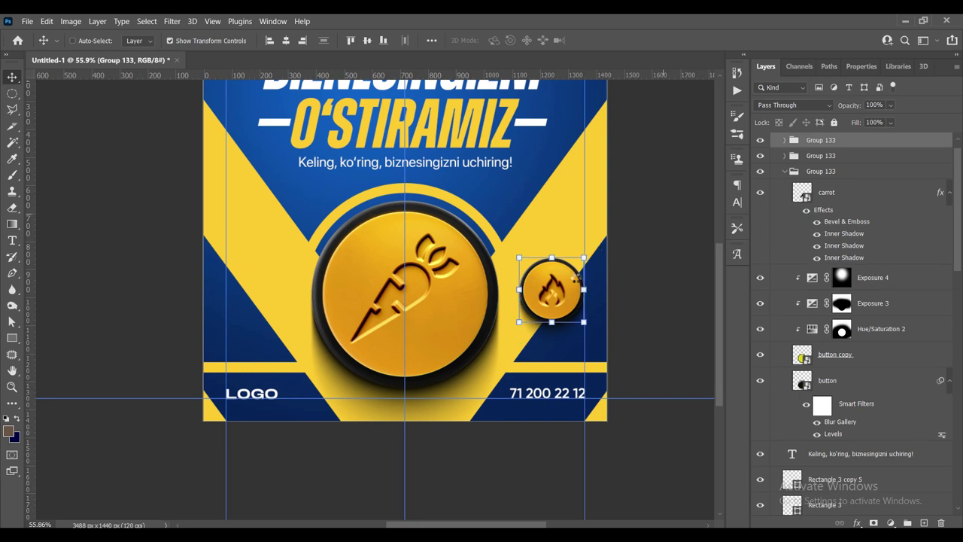
pyautogui.press('t')
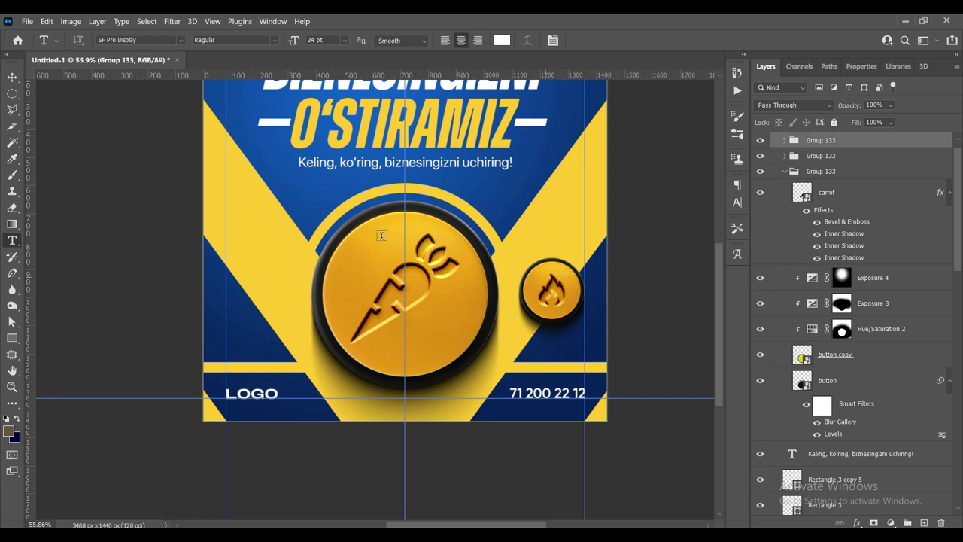
pyautogui.hotkey('ctrl', 't')
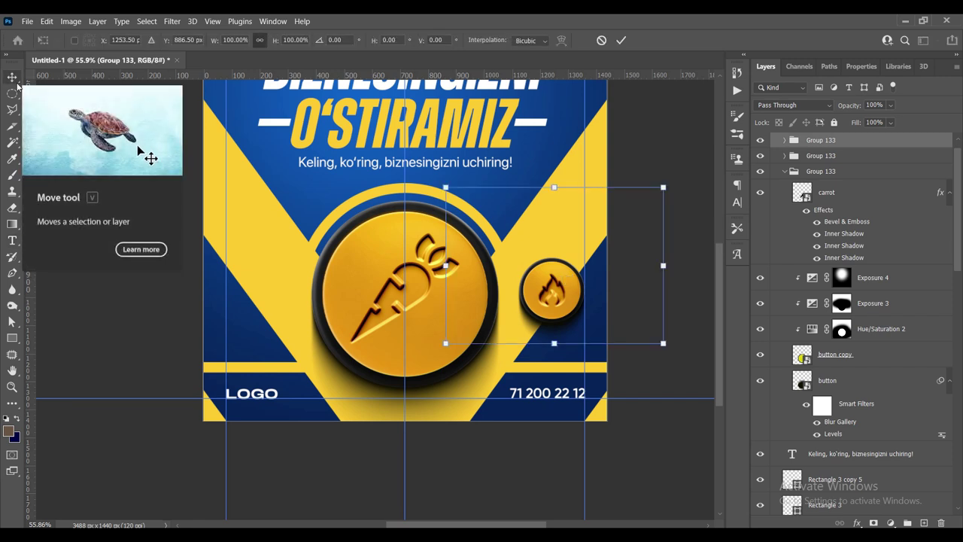
pyautogui.moveTo(552, 281); pyautogui.dragTo(265, 285)
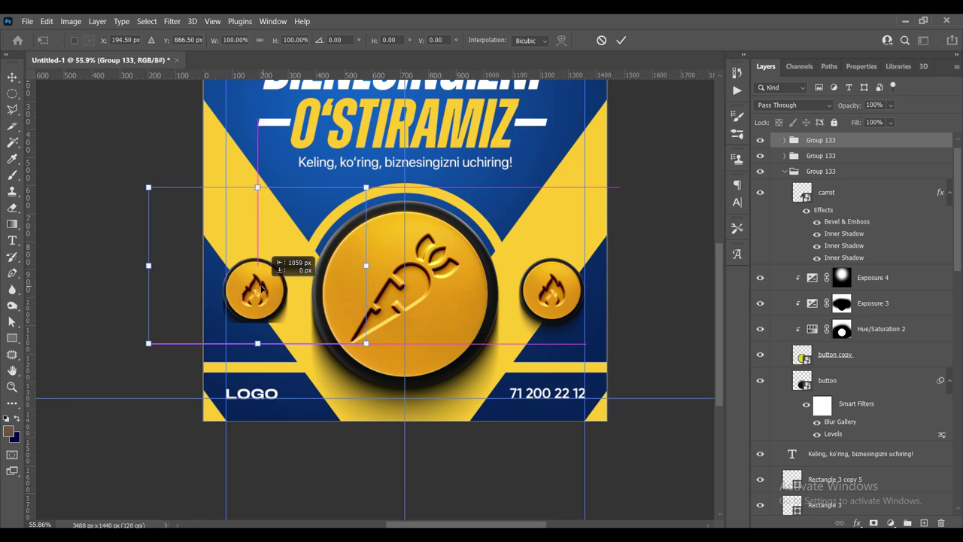
pyautogui.moveTo(263, 288); pyautogui.dragTo(262, 288)
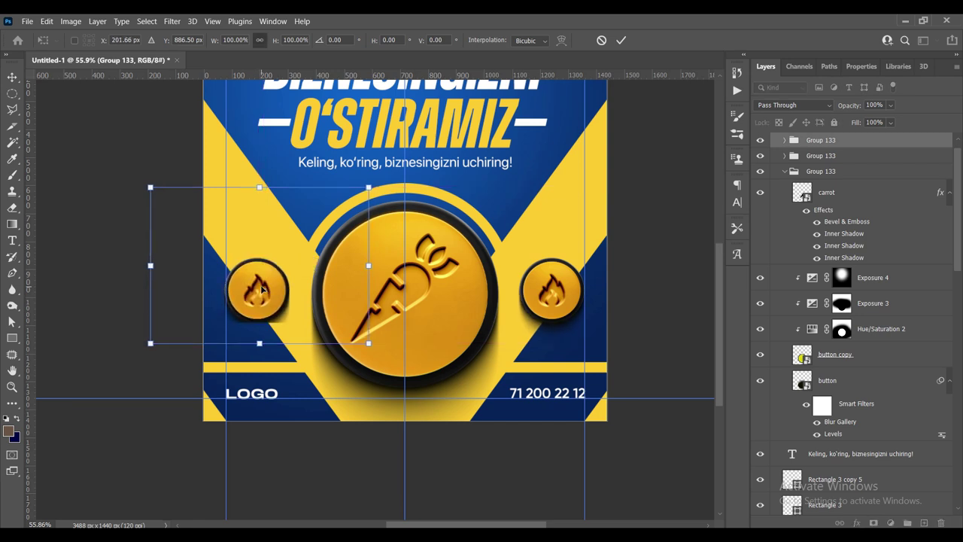
pyautogui.press('Return')
pyautogui.hotkey('ctrl', 't')
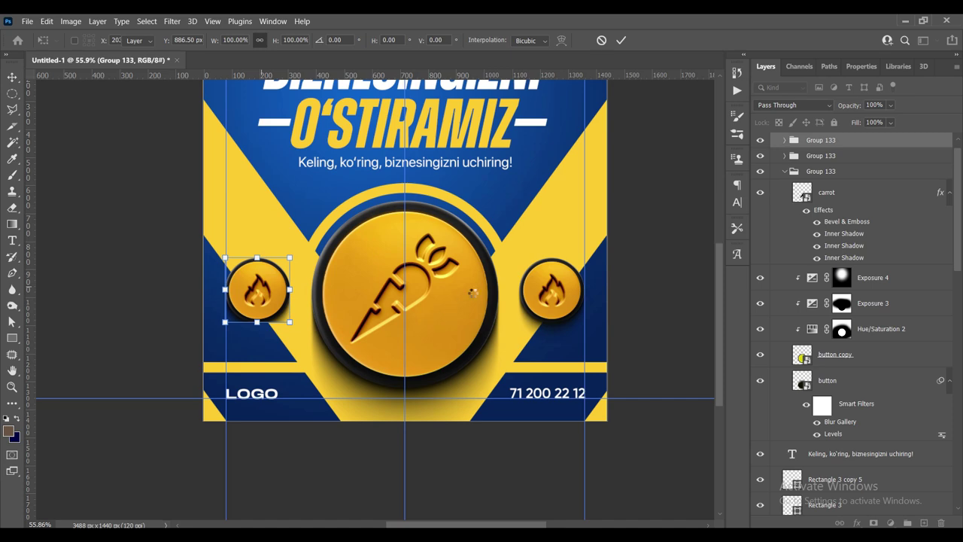
pyautogui.scroll(-2, 590, 276)
pyautogui.press('Return')
pyautogui.hotkey('ctrl', 'h')
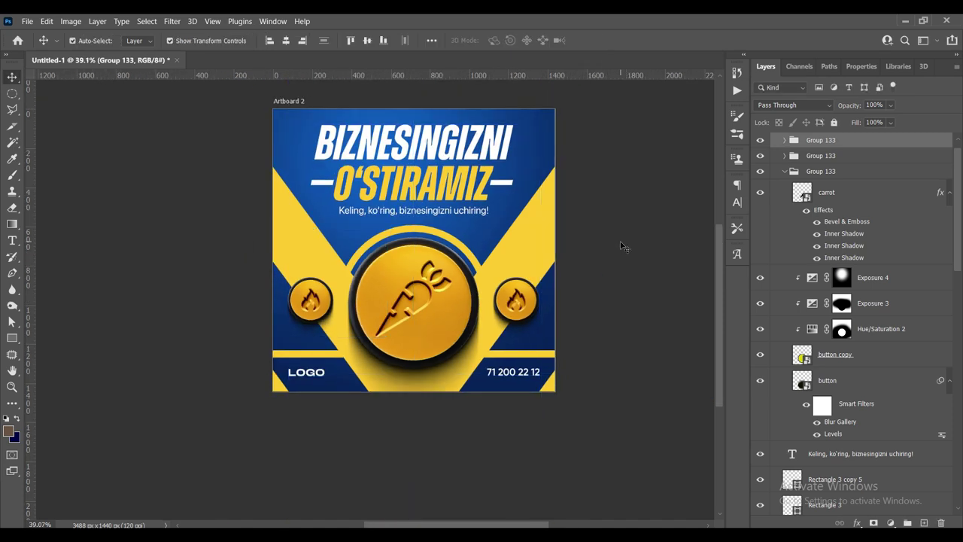
pyautogui.scroll(1, 518, 297)
pyautogui.scroll(1, 513, 288)
pyautogui.scroll(-2, 526, 318)
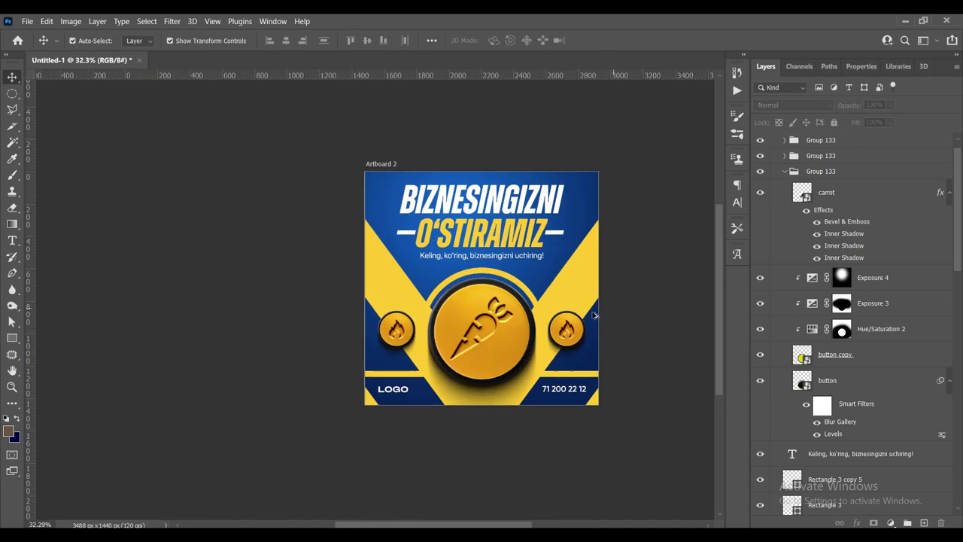
pyautogui.scroll(1, 580, 320)
pyautogui.hotkey('ctrl', 'h')
pyautogui.click(846, 143)
pyautogui.keyDown('shift'); pyautogui.click(842, 155); pyautogui.keyUp('shift')
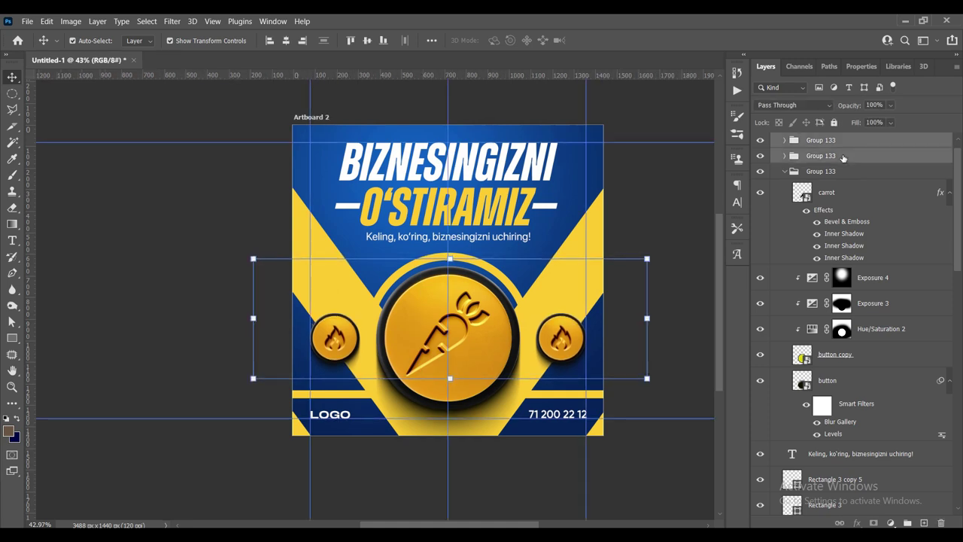
pyautogui.click(665, 195)
pyautogui.scroll(1, 576, 281)
pyautogui.scroll(-1, 578, 251)
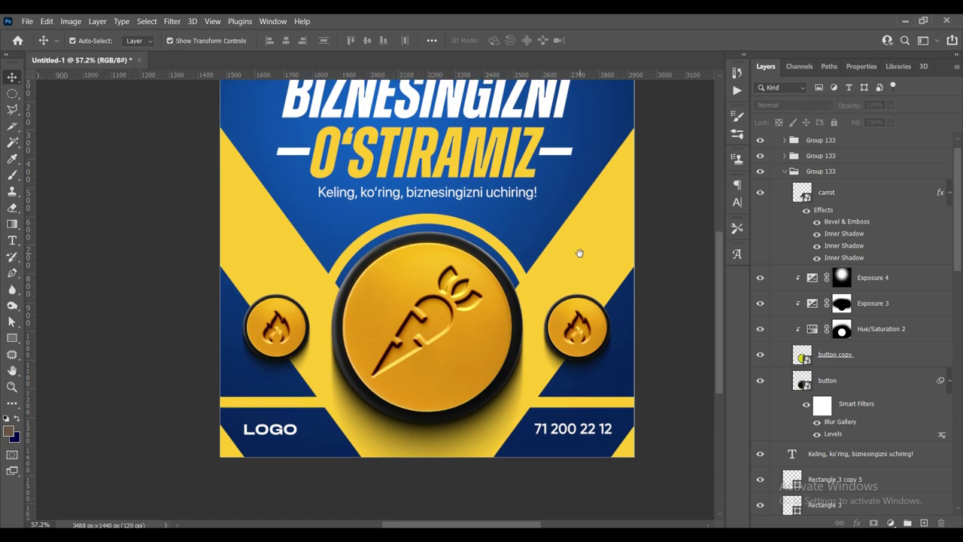
pyautogui.scroll(-3, 580, 256)
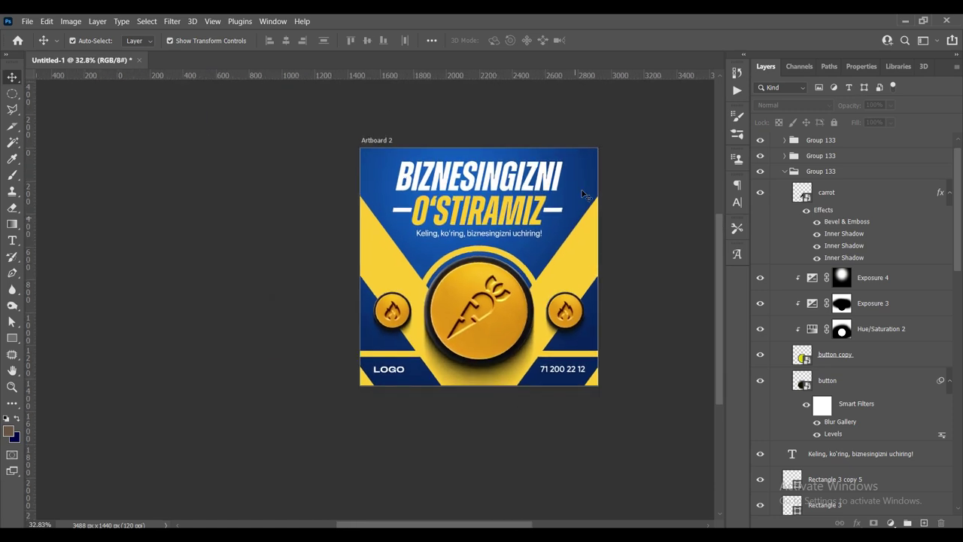
pyautogui.scroll(1, 523, 235)
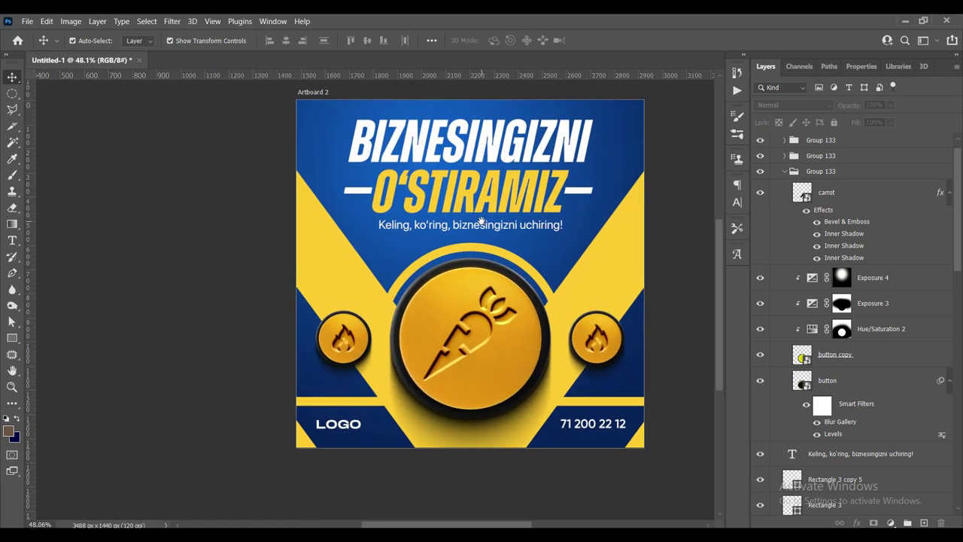
pyautogui.scroll(1, 514, 206)
pyautogui.moveTo(515, 206)
pyautogui.mouseDown()
pyautogui.moveTo(445, 218)
pyautogui.moveTo(435, 189)
pyautogui.mouseUp()
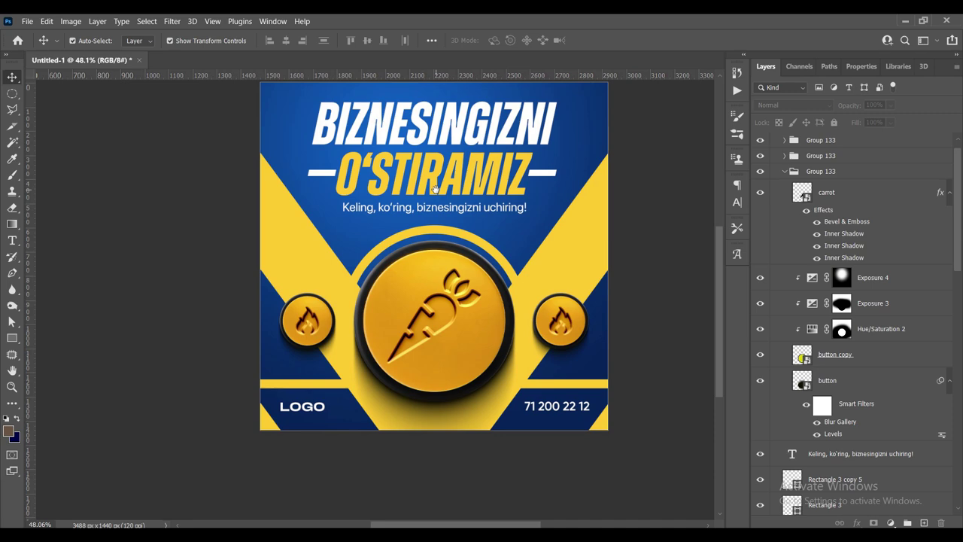
pyautogui.scroll(3, 435, 189)
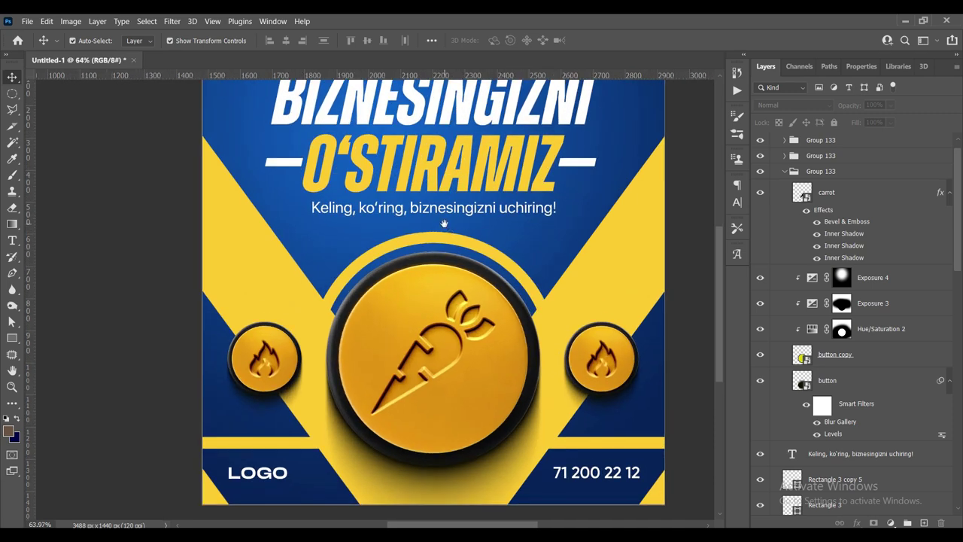
pyautogui.scroll(-2, 453, 248)
pyautogui.scroll(-2, 455, 245)
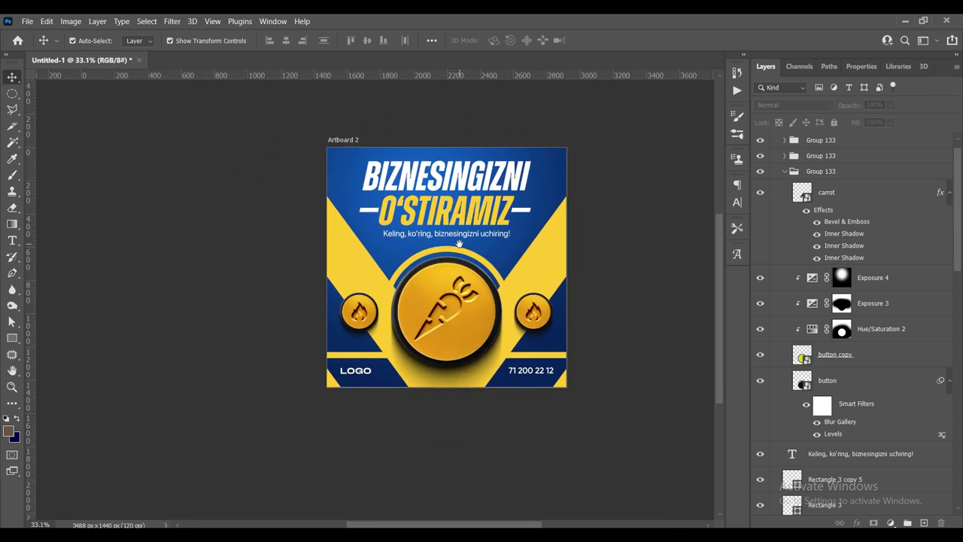
pyautogui.scroll(2, 474, 255)
pyautogui.scroll(1, 462, 267)
pyautogui.scroll(-1, 461, 271)
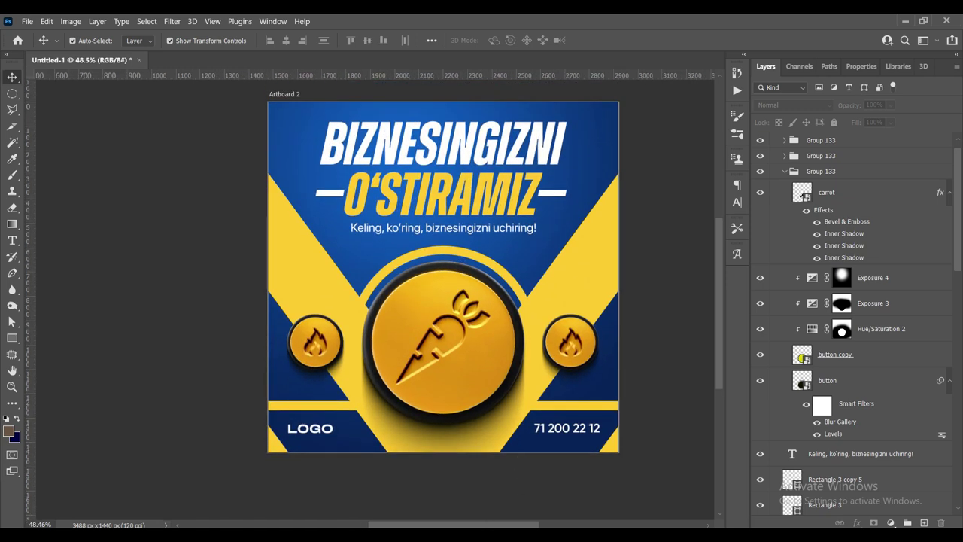